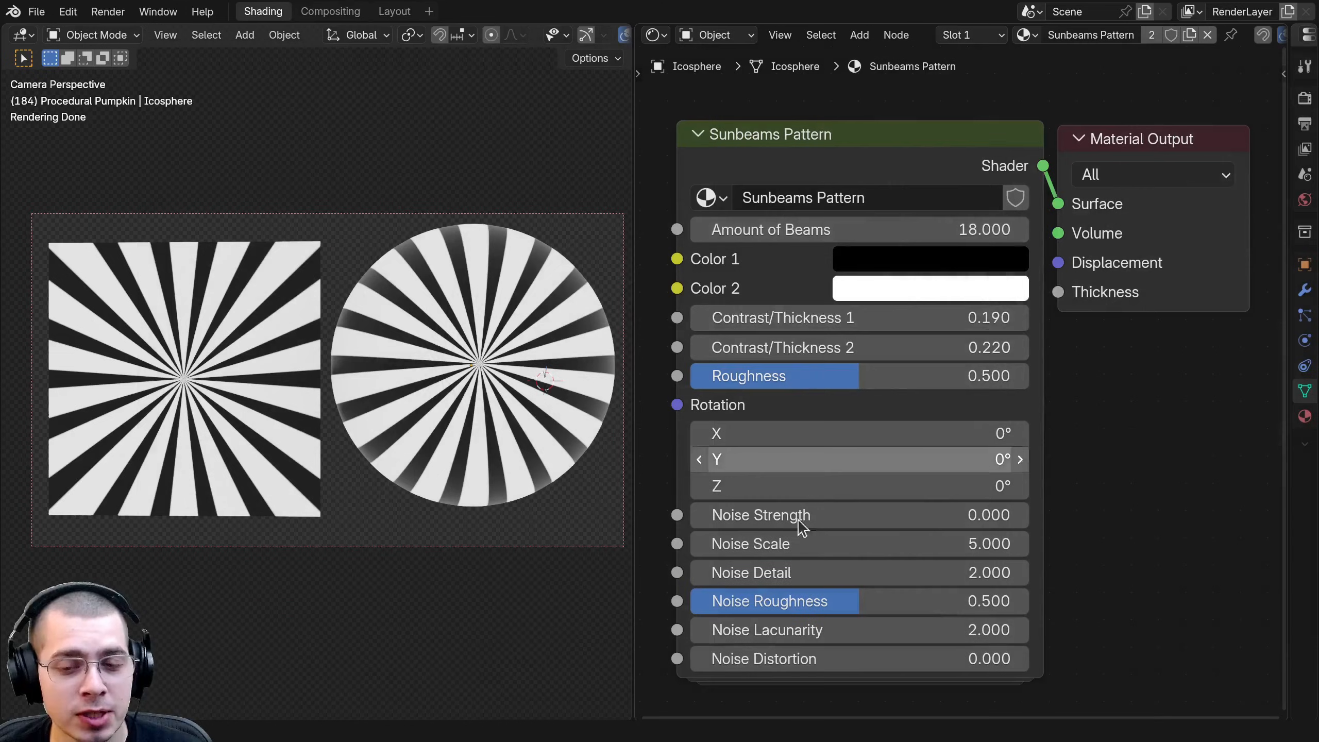
Try a lower Amount of Beams on the Sunbeams Pattern node, bringing it down to 4.400.
{"action": "mouse_move", "coordinate": [863, 232]}
{"action": "left_mouse_down"}
{"action": "mouse_move", "coordinate": [907, 232]}
{"action": "mouse_move", "coordinate": [833, 232]}
{"action": "mouse_move", "coordinate": [863, 232]}
{"action": "left_mouse_up"}
{"action": "right_click", "coordinate": [863, 232]}
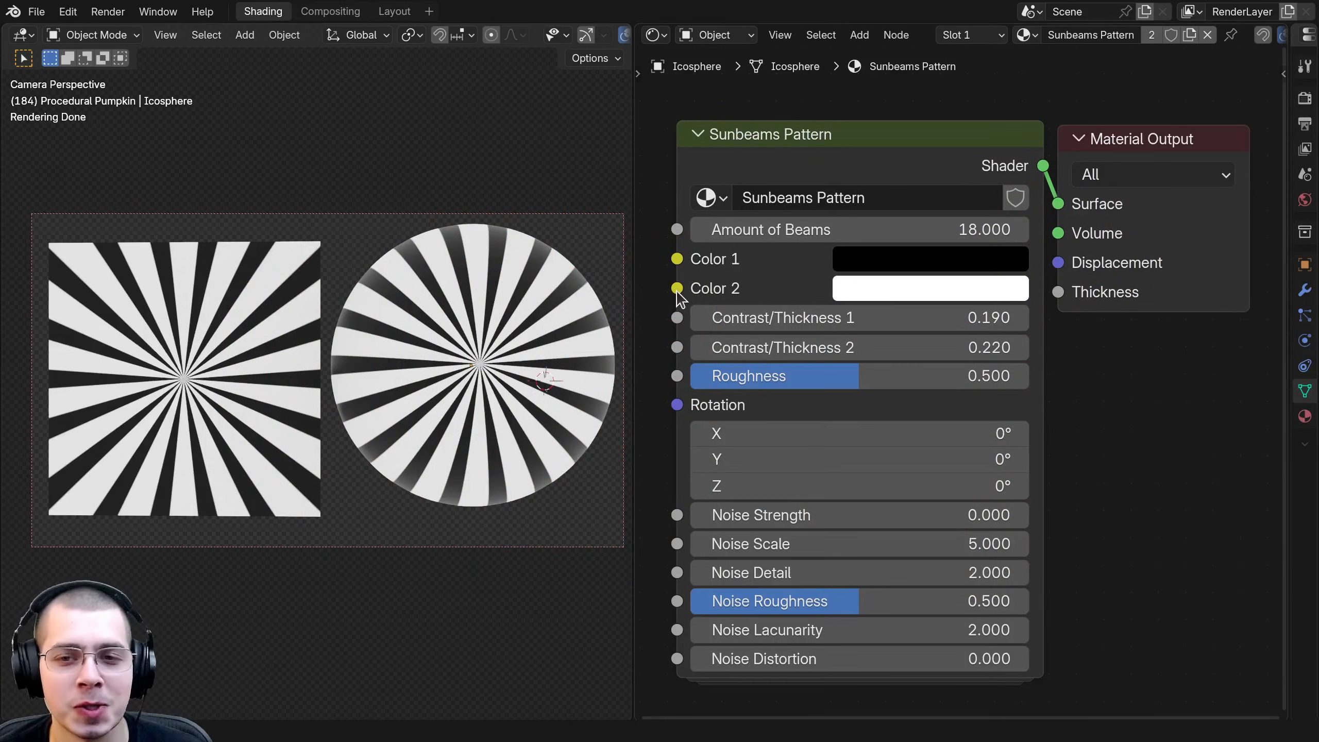
{"action": "mouse_move", "coordinate": [867, 230]}
{"action": "left_mouse_down"}
{"action": "mouse_move", "coordinate": [771, 230]}
{"action": "mouse_move", "coordinate": [867, 227]}
{"action": "left_mouse_up"}
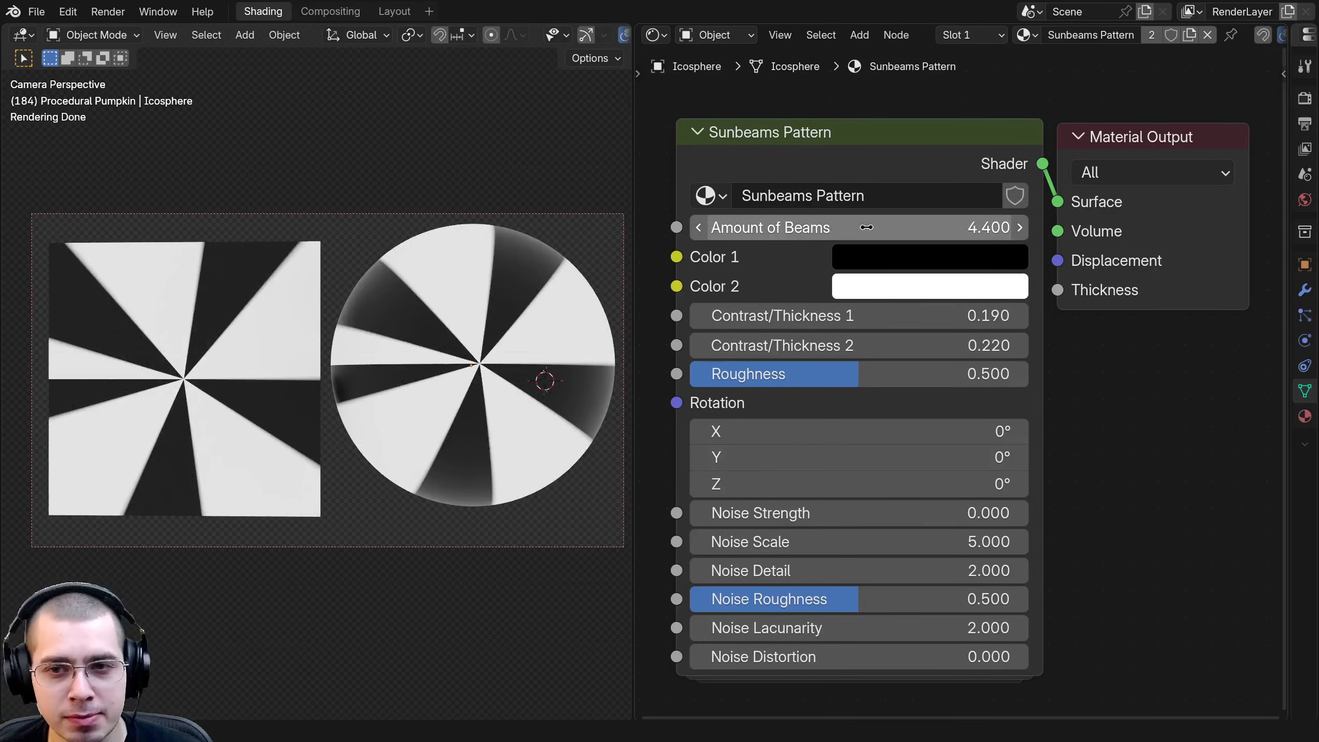
{"action": "scroll", "coordinate": [480, 377], "scroll_direction": "up", "scroll_amount": 3}
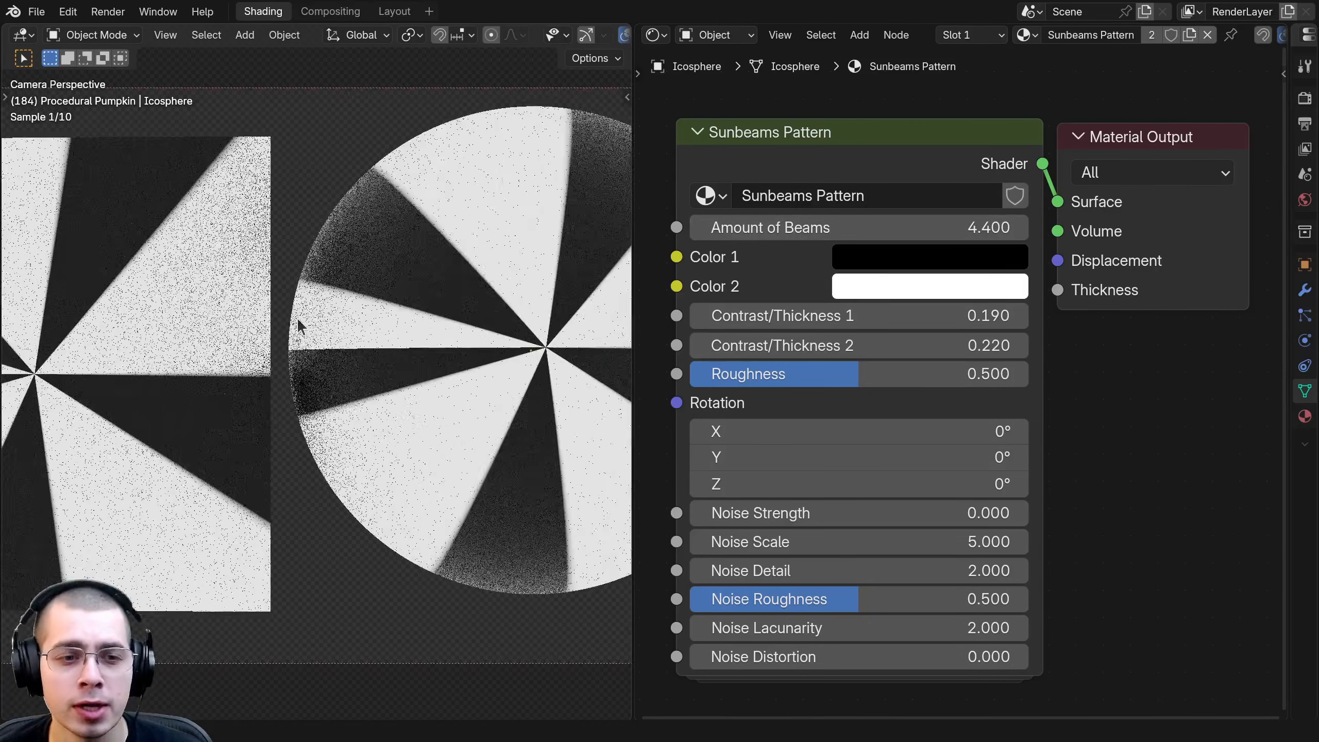
{"action": "middle_click_drag", "start_coordinate": [420, 244], "coordinate": [380, 273], "text": "shift"}
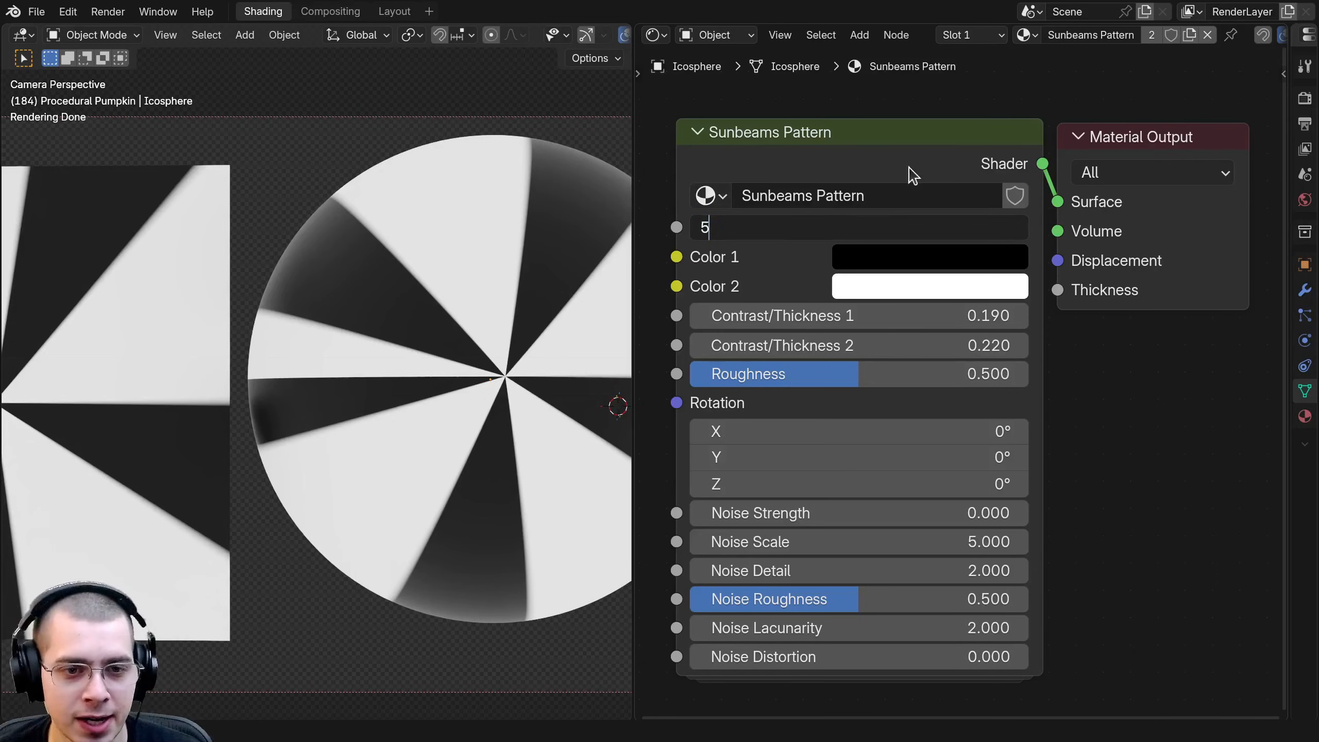
Try whole-number settings for the Amount of Beams, entering 5, 6 and 10 in turn.
{"action": "key", "text": "Return"}
{"action": "middle_click_drag", "start_coordinate": [402, 212], "coordinate": [322, 190], "text": "shift"}
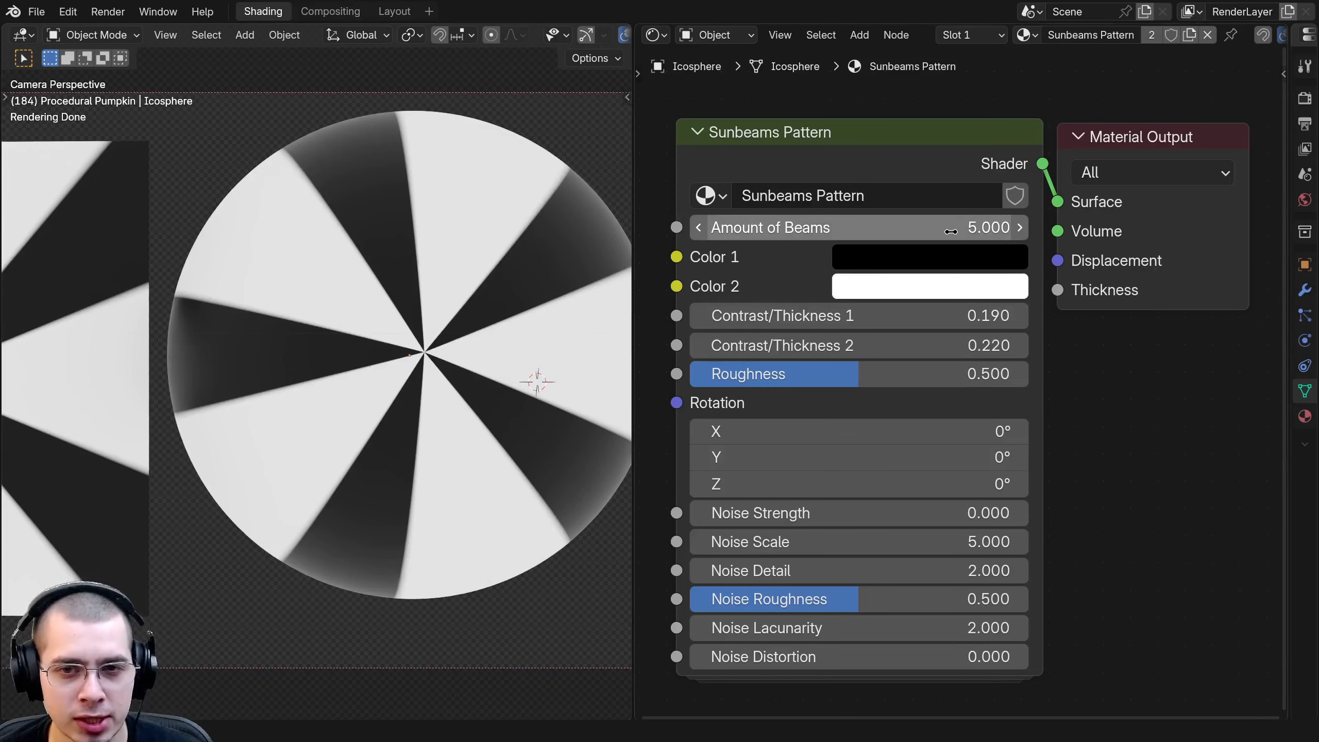
{"action": "type", "text": "6"}
{"action": "key", "text": "Return"}
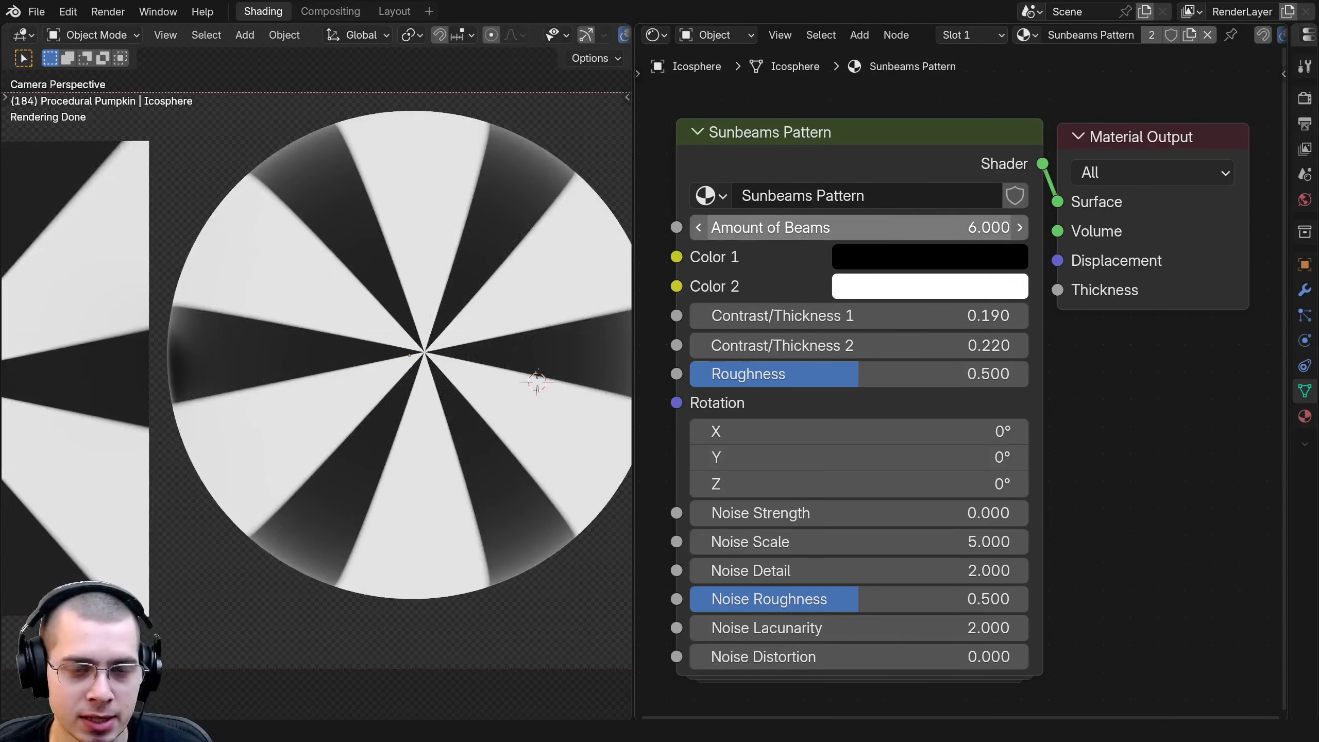
{"action": "type", "text": "10"}
{"action": "key", "text": "Return"}
{"action": "left_click_drag", "start_coordinate": [892, 220], "coordinate": [883, 220]}
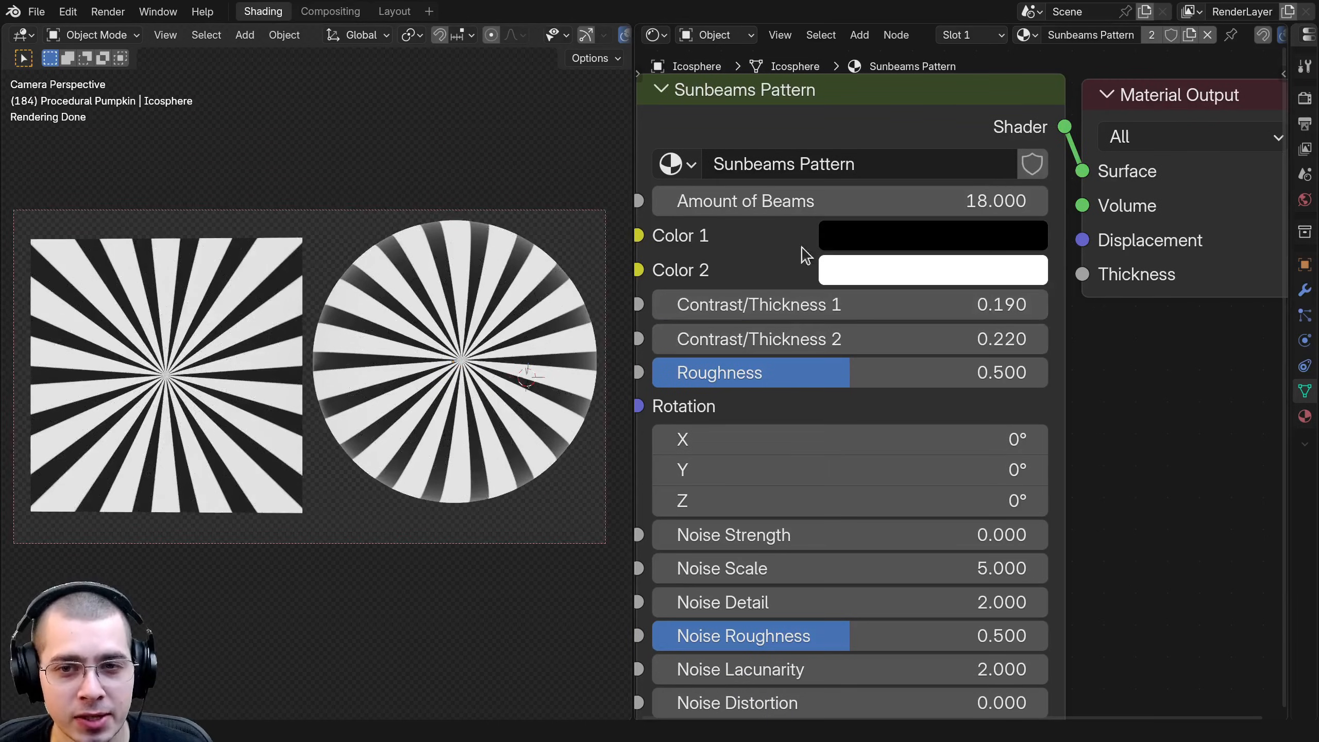
Try a different brightness for Color 1 and a different shade for Color 2 of the sunbeams.
{"action": "left_click", "coordinate": [868, 242]}
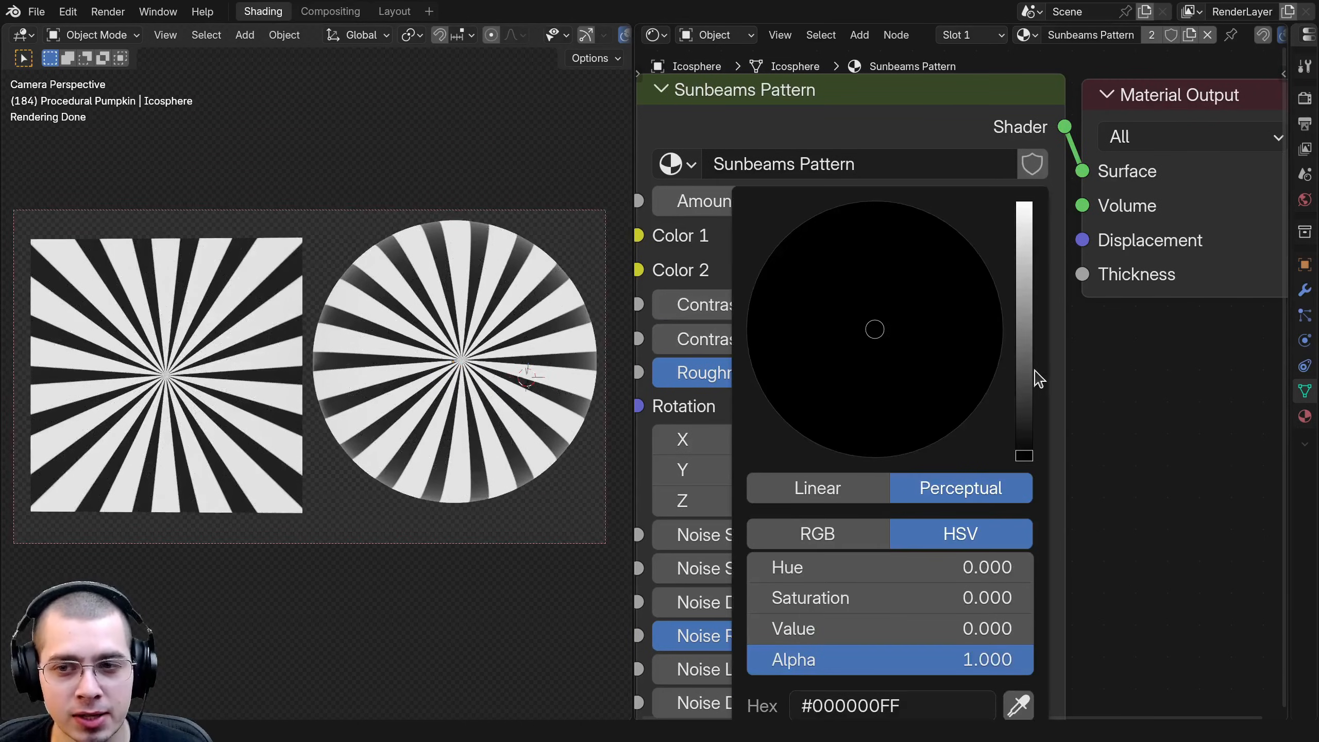
{"action": "mouse_move", "coordinate": [1021, 387]}
{"action": "left_mouse_down"}
{"action": "mouse_move", "coordinate": [1024, 343]}
{"action": "mouse_move", "coordinate": [1024, 387]}
{"action": "left_mouse_up"}
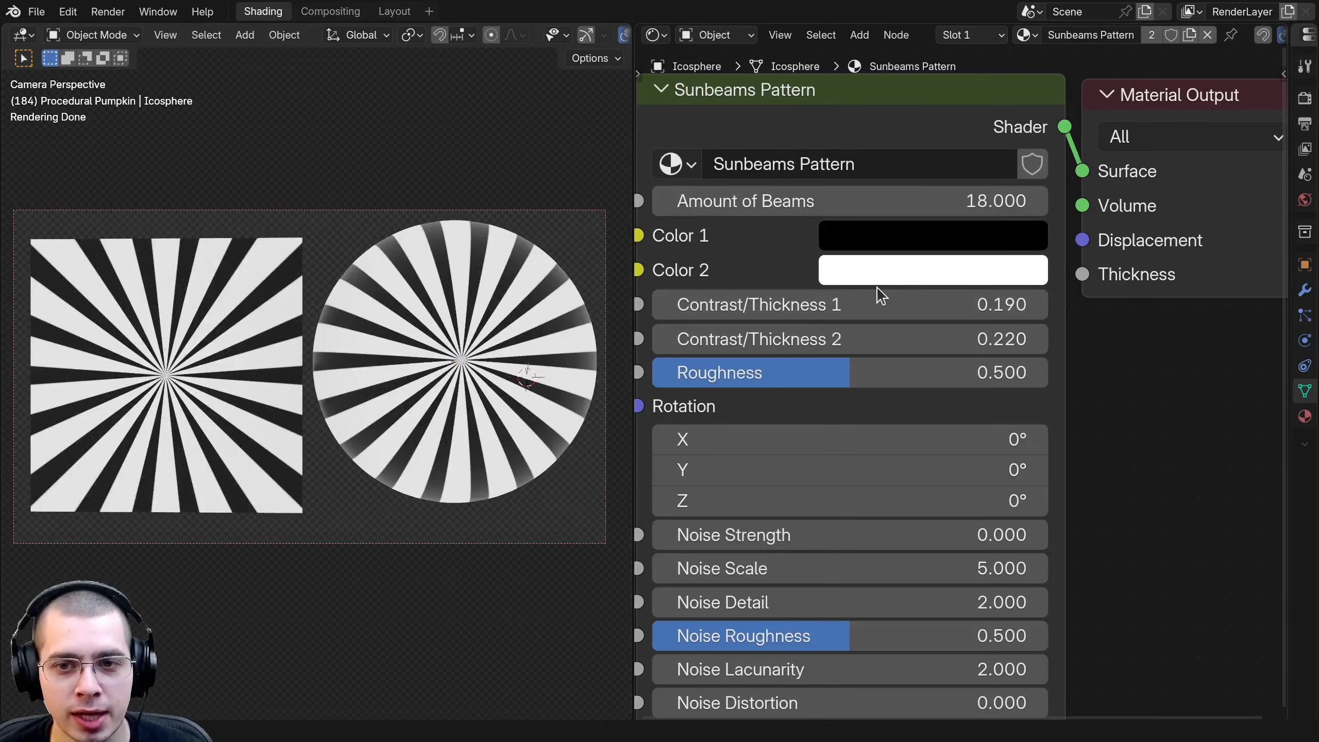
{"action": "left_click", "coordinate": [878, 281]}
{"action": "left_click_drag", "start_coordinate": [878, 286], "coordinate": [854, 333]}
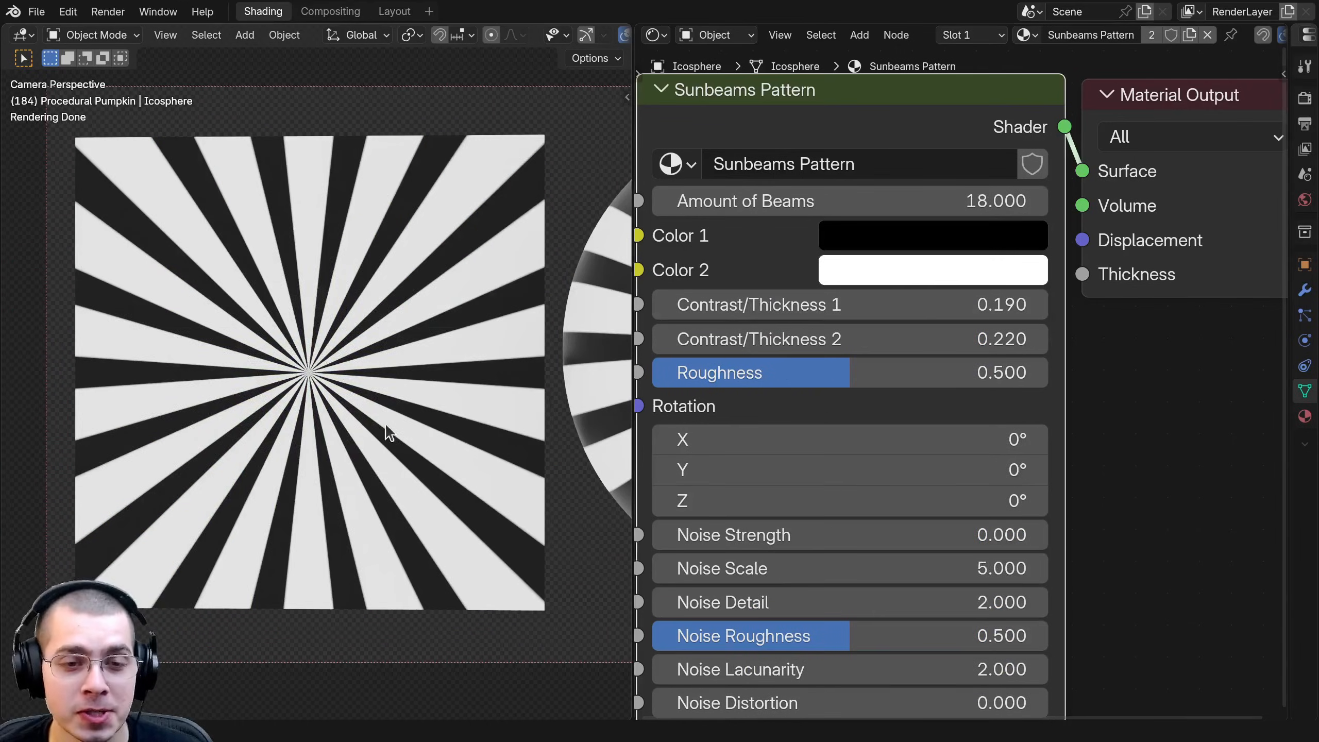
Recolor the sunbeams with yellow-orange for Color 2 and a bright, deeper orange for Color 1.
{"action": "left_click", "coordinate": [858, 267]}
{"action": "mouse_move", "coordinate": [878, 333]}
{"action": "left_mouse_down"}
{"action": "mouse_move", "coordinate": [809, 388]}
{"action": "mouse_move", "coordinate": [793, 427]}
{"action": "left_mouse_up"}
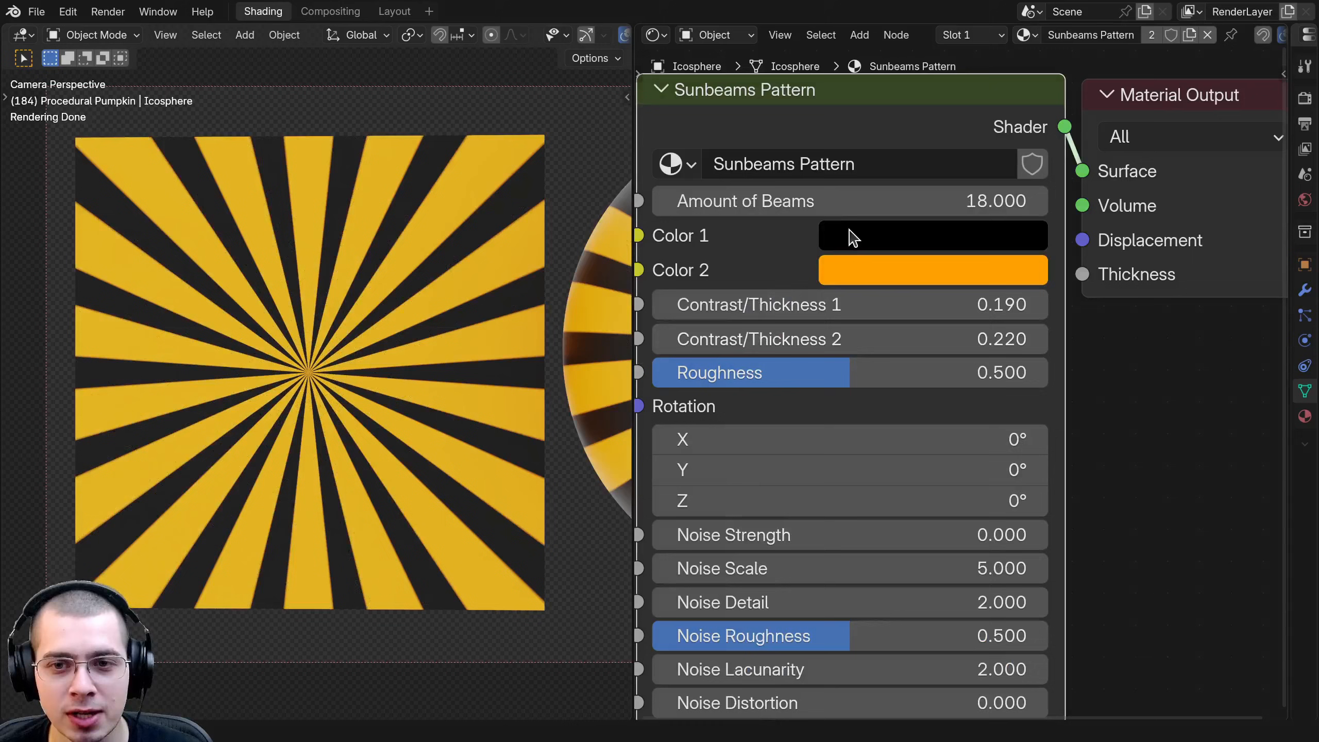
{"action": "left_click", "coordinate": [851, 237]}
{"action": "left_click_drag", "start_coordinate": [1026, 261], "coordinate": [1024, 223]}
{"action": "mouse_move", "coordinate": [839, 425]}
{"action": "left_mouse_down"}
{"action": "mouse_move", "coordinate": [815, 435]}
{"action": "mouse_move", "coordinate": [834, 451]}
{"action": "mouse_move", "coordinate": [745, 404]}
{"action": "left_mouse_up"}
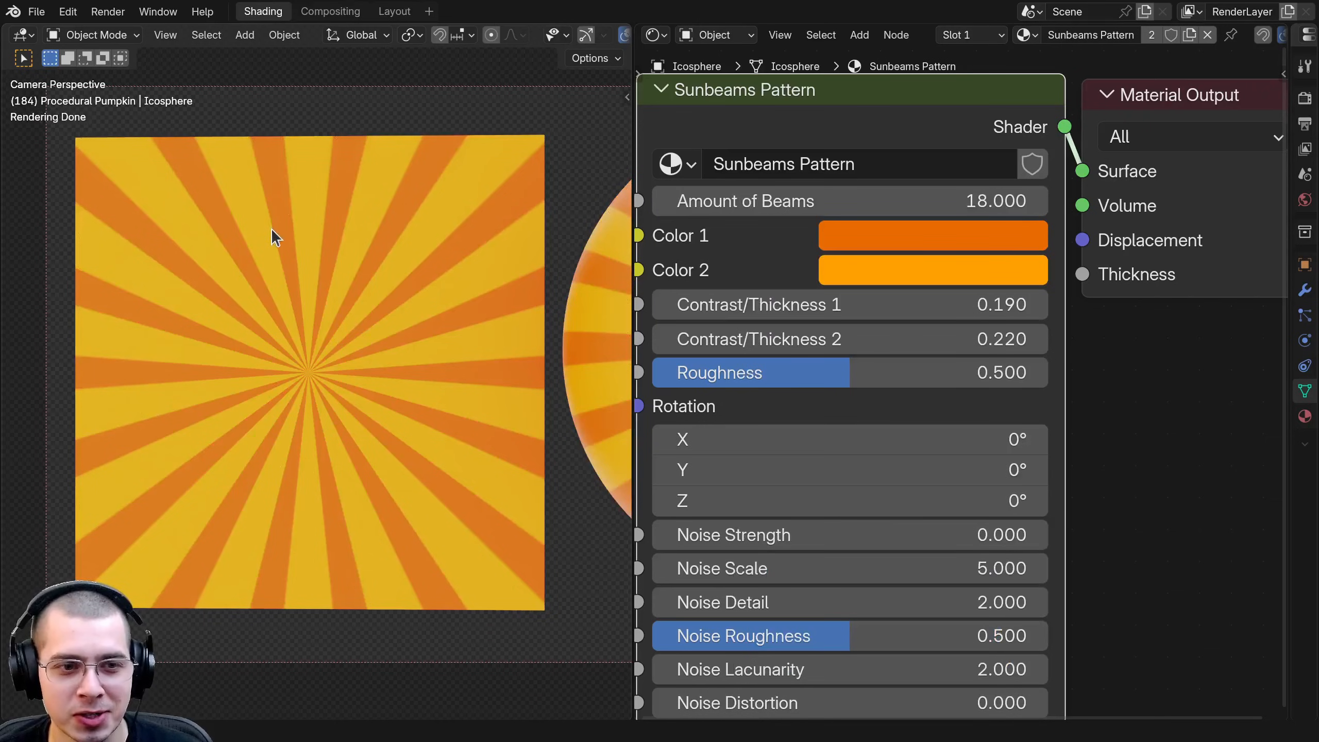
{"action": "scroll", "coordinate": [372, 145], "scroll_direction": "up", "scroll_amount": 1}
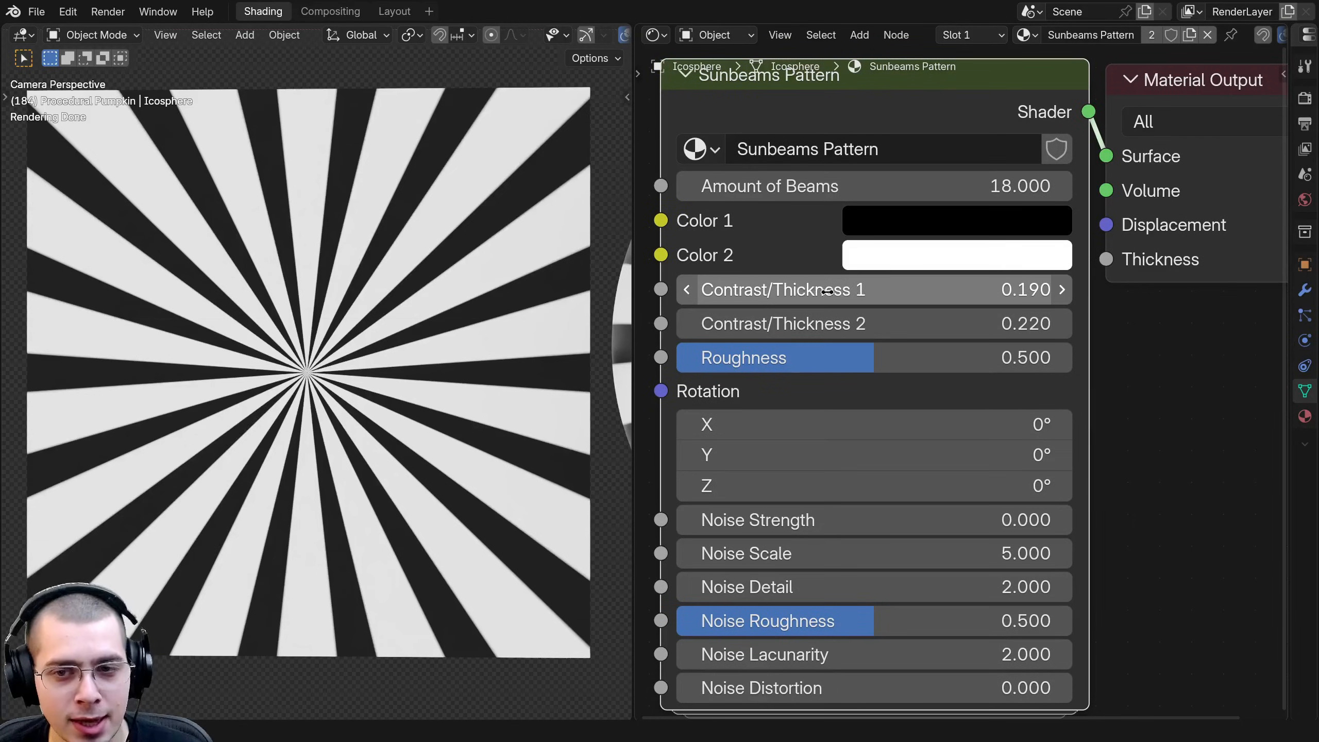
Soften the beam edges by setting Contrast/Thickness 1 to 0.520 and Contrast/Thickness 2 to -2.020.
{"action": "left_click_drag", "start_coordinate": [841, 290], "coordinate": [928, 290]}
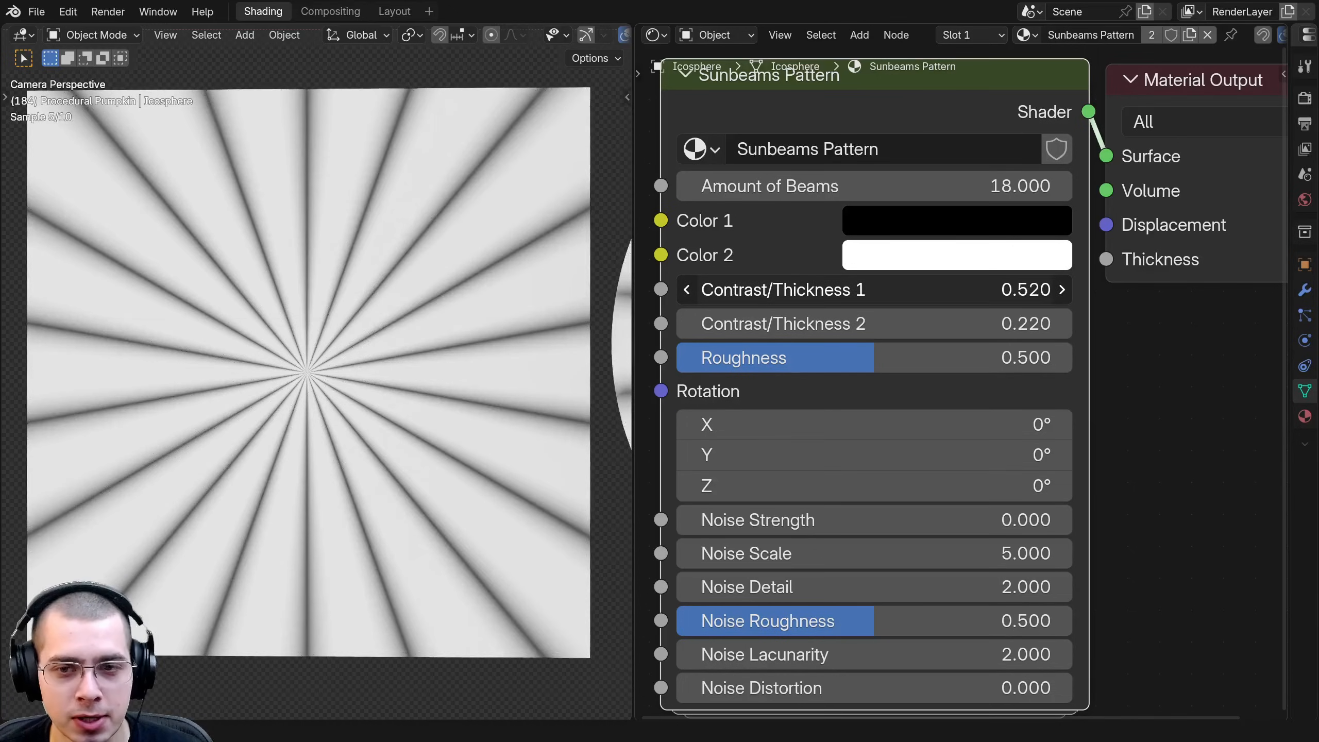
{"action": "left_click_drag", "start_coordinate": [843, 323], "coordinate": [451, 320]}
{"action": "scroll", "coordinate": [351, 343], "scroll_direction": "up", "scroll_amount": 1}
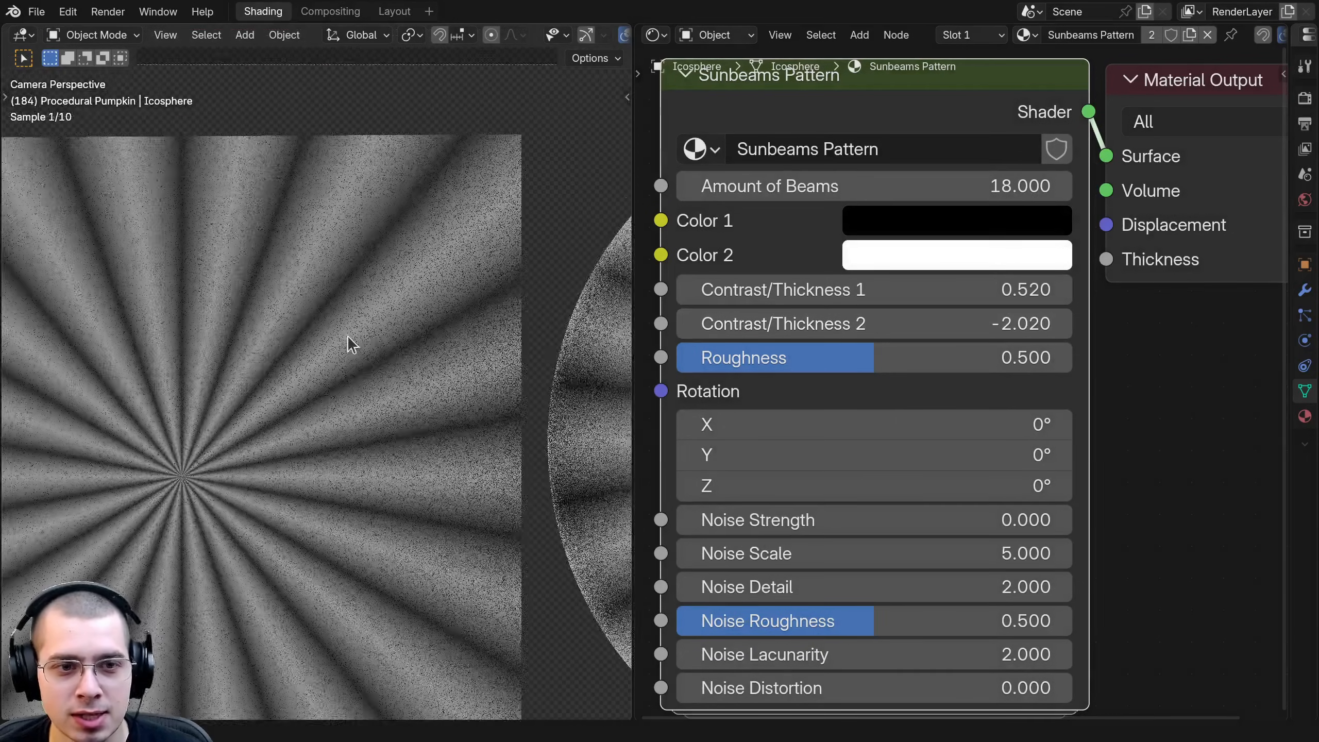
{"action": "scroll", "coordinate": [362, 329], "scroll_direction": "up", "scroll_amount": 3}
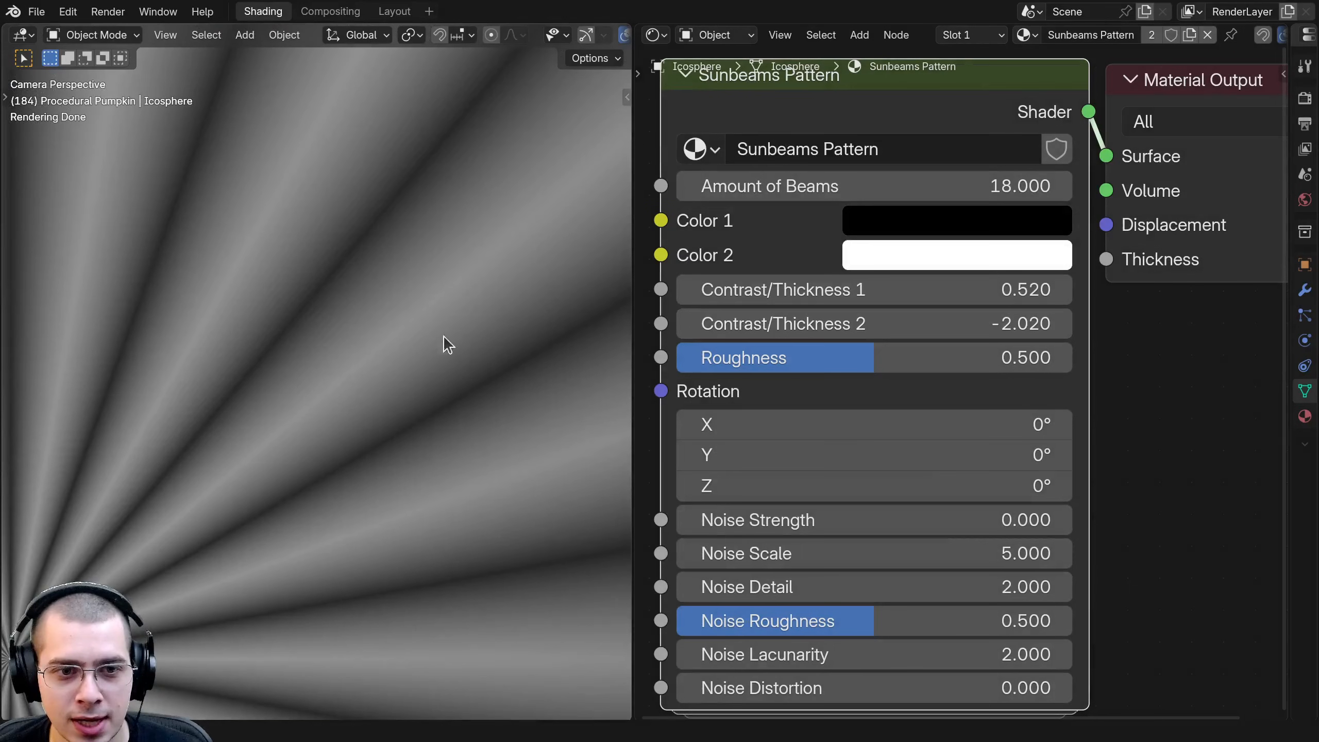
{"action": "scroll", "coordinate": [556, 225], "scroll_direction": "down", "scroll_amount": 4}
Sharpen the beams by setting Contrast/Thickness 1 to 0.230 and Contrast/Thickness 2 to 0.150.
{"action": "left_click_drag", "start_coordinate": [883, 290], "coordinate": [805, 289]}
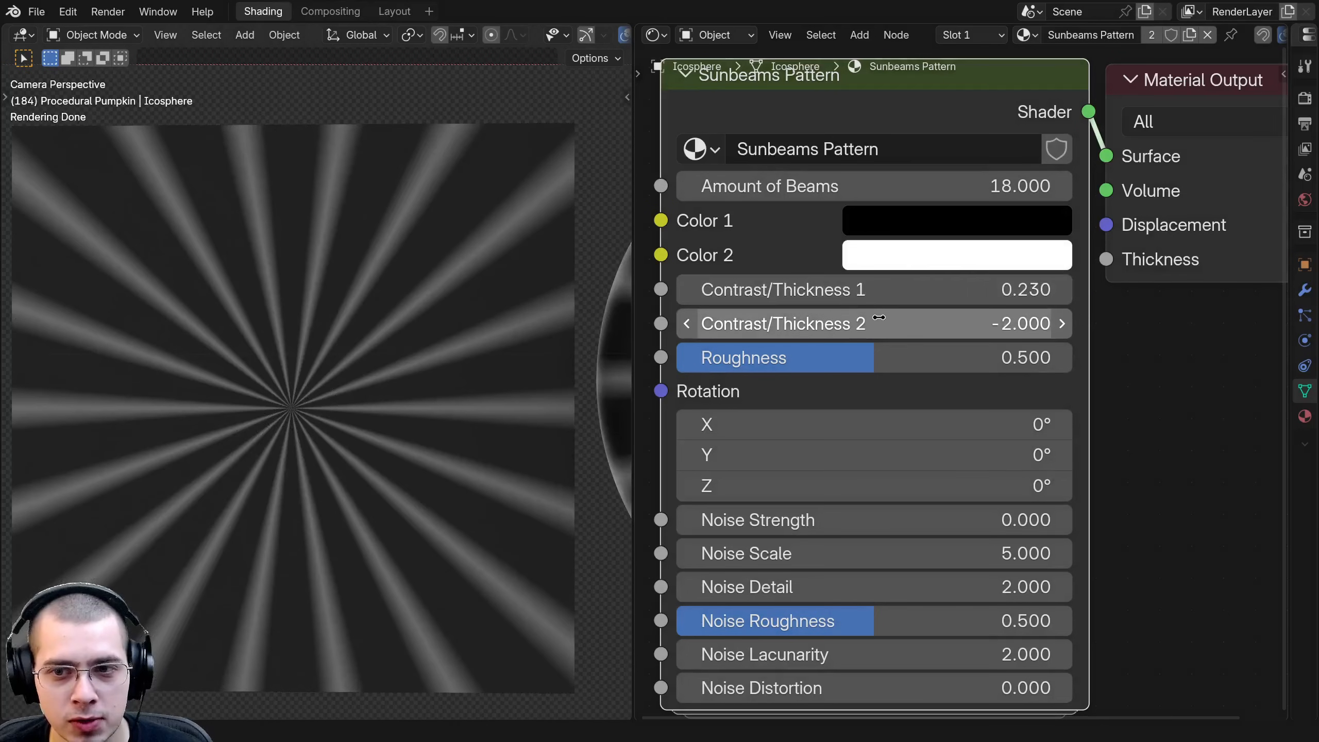
{"action": "left_click_drag", "start_coordinate": [883, 323], "coordinate": [1018, 324]}
{"action": "scroll", "coordinate": [394, 279], "scroll_direction": "up", "scroll_amount": 5}
{"action": "scroll", "coordinate": [381, 265], "scroll_direction": "down", "scroll_amount": 6}
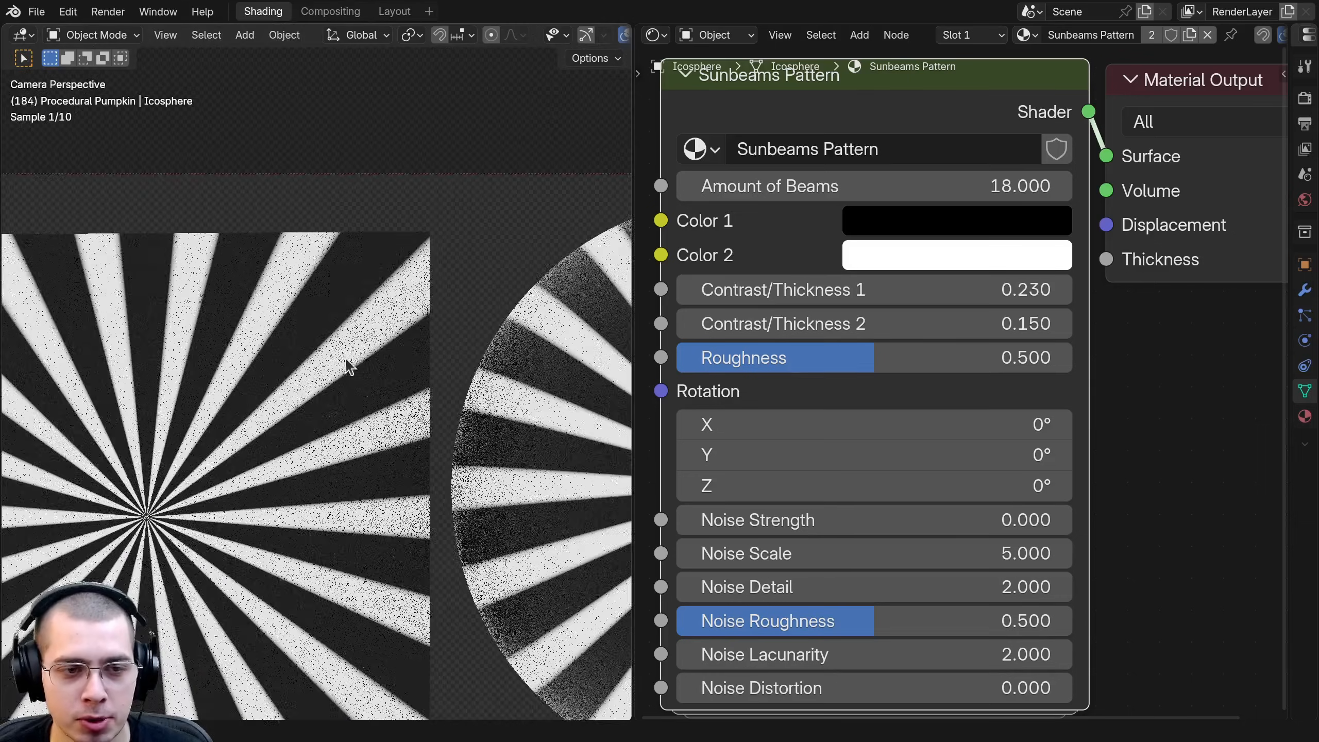
Thin the white beams by setting Contrast/Thickness 1 to 0.100 and Contrast/Thickness 2 to 0.050.
{"action": "left_click_drag", "start_coordinate": [880, 301], "coordinate": [818, 300]}
{"action": "left_click_drag", "start_coordinate": [890, 322], "coordinate": [942, 289]}
{"action": "scroll", "coordinate": [364, 259], "scroll_direction": "down", "scroll_amount": 2}
{"action": "left_click_drag", "start_coordinate": [850, 322], "coordinate": [590, 322]}
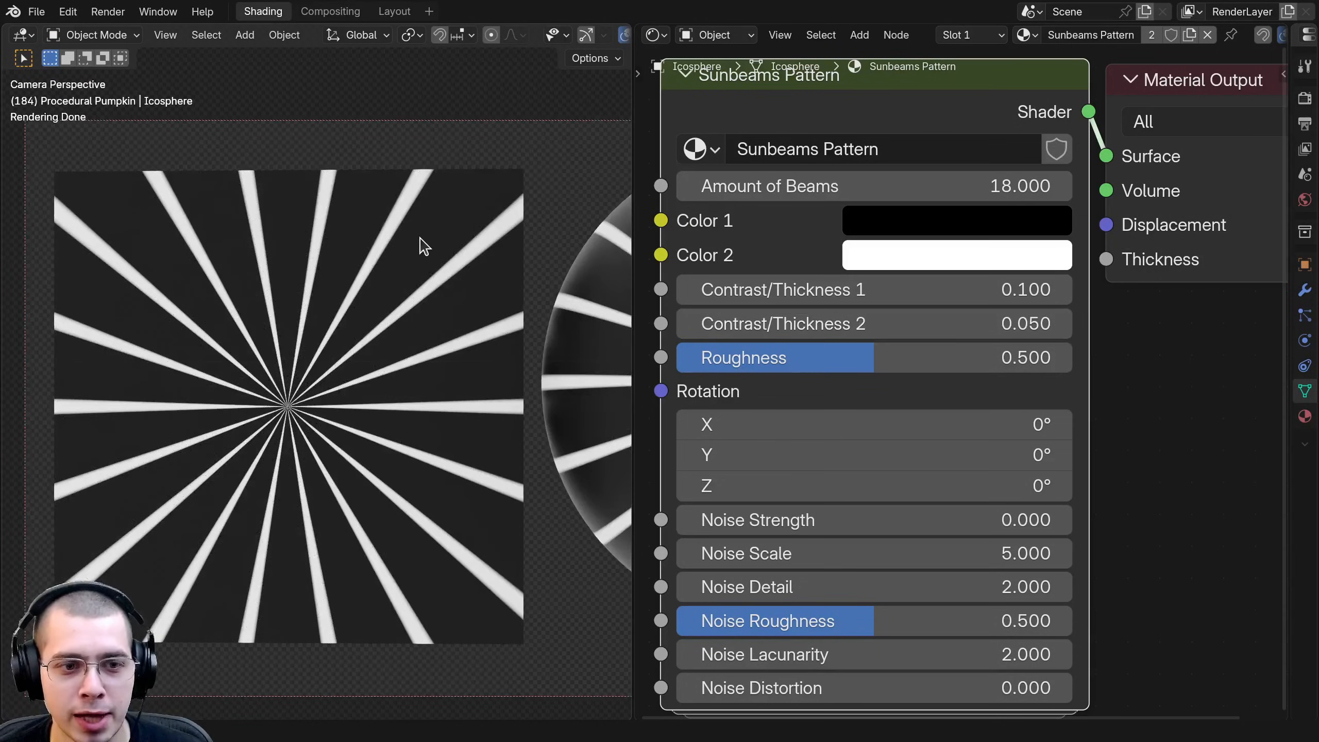
{"action": "scroll", "coordinate": [423, 245], "scroll_direction": "down", "scroll_amount": 3}
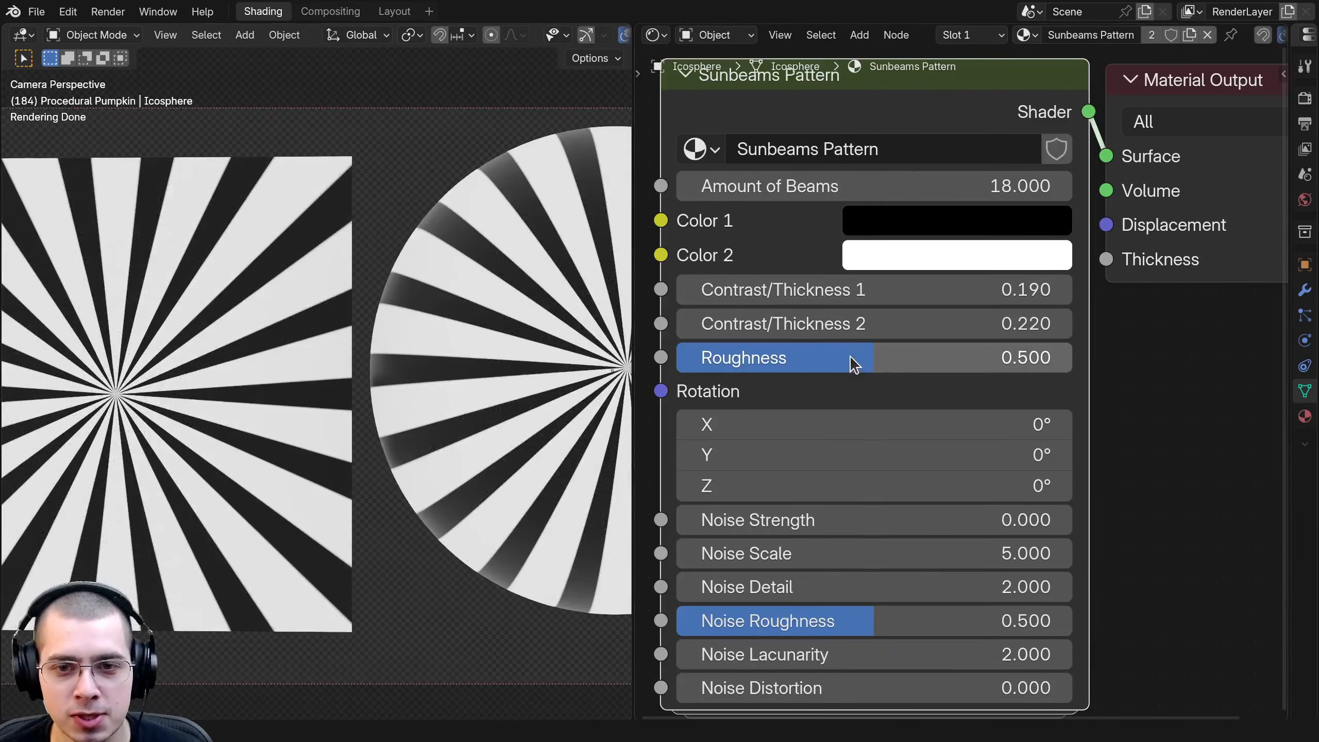
Try adjusting the Roughness and rotating the pattern -18.6° around Z, then reset the Z rotation.
{"action": "mouse_move", "coordinate": [854, 362]}
{"action": "left_mouse_down"}
{"action": "mouse_move", "coordinate": [984, 363]}
{"action": "mouse_move", "coordinate": [853, 362]}
{"action": "left_mouse_up"}
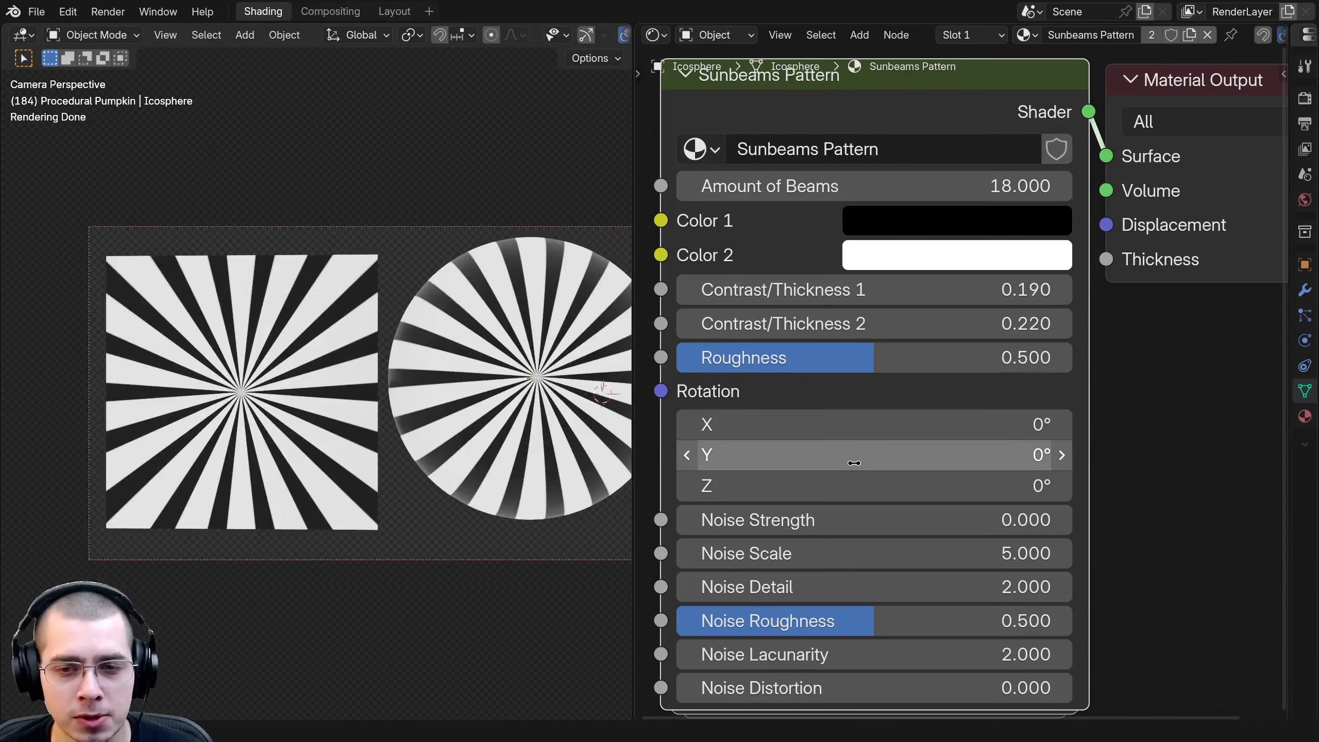
{"action": "left_click_drag", "start_coordinate": [854, 485], "coordinate": [878, 486]}
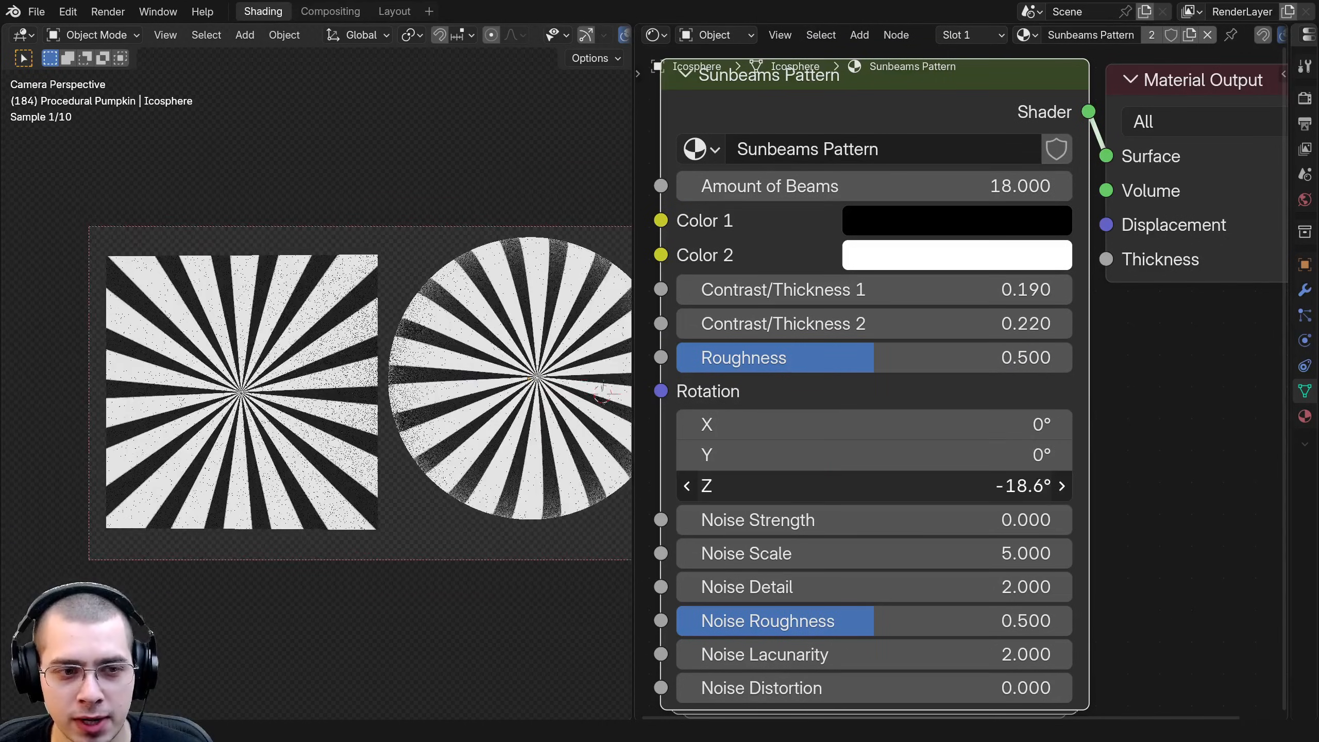
{"action": "key", "text": "BackSpace"}
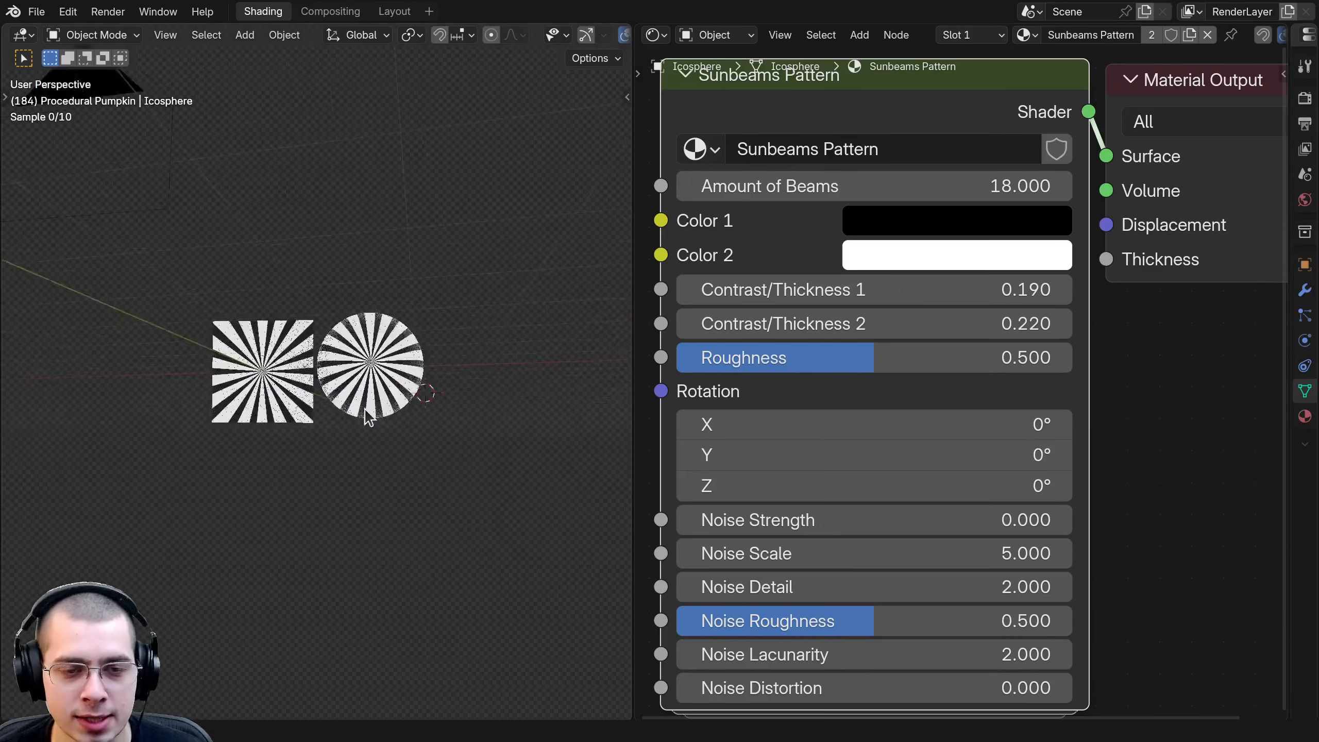
Try rotating the pattern around X and by -22.5° around Y.
{"action": "left_click_drag", "start_coordinate": [873, 425], "coordinate": [883, 453]}
{"action": "right_click", "coordinate": [852, 425]}
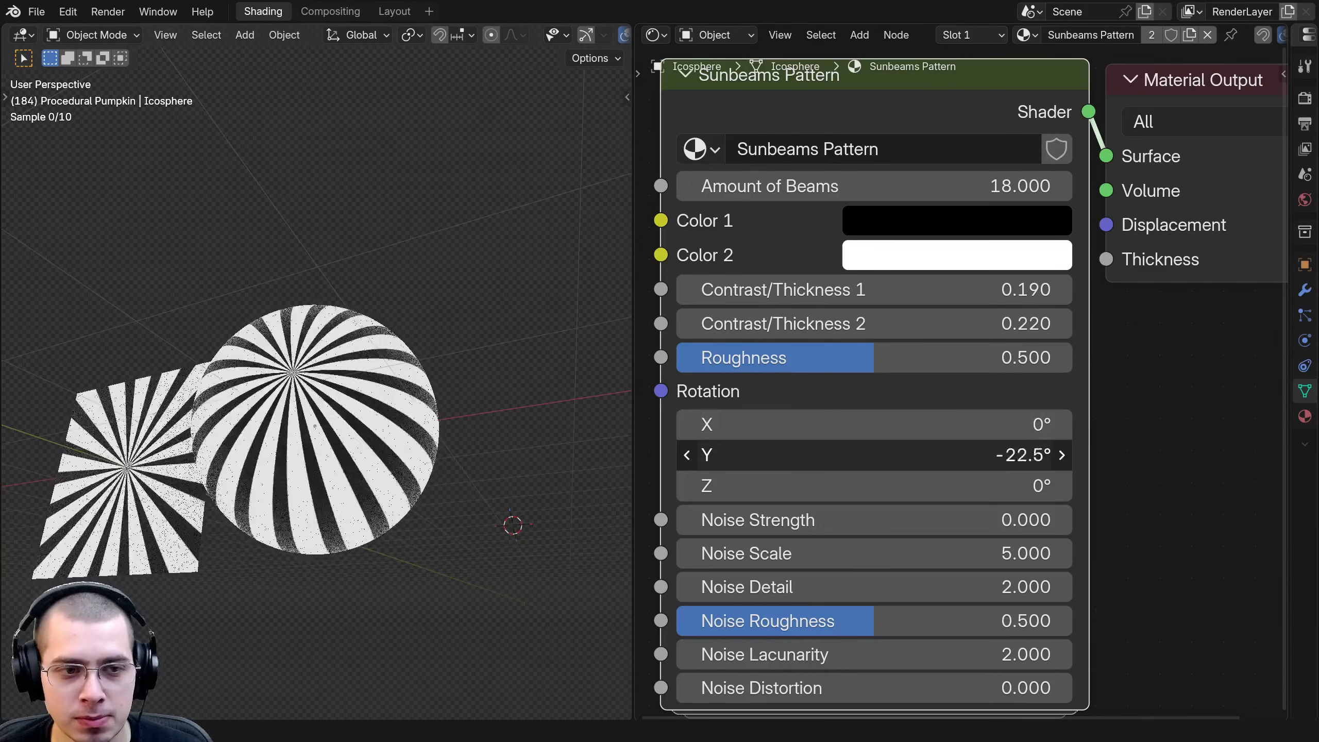
{"action": "left_click_drag", "start_coordinate": [780, 455], "coordinate": [784, 454]}
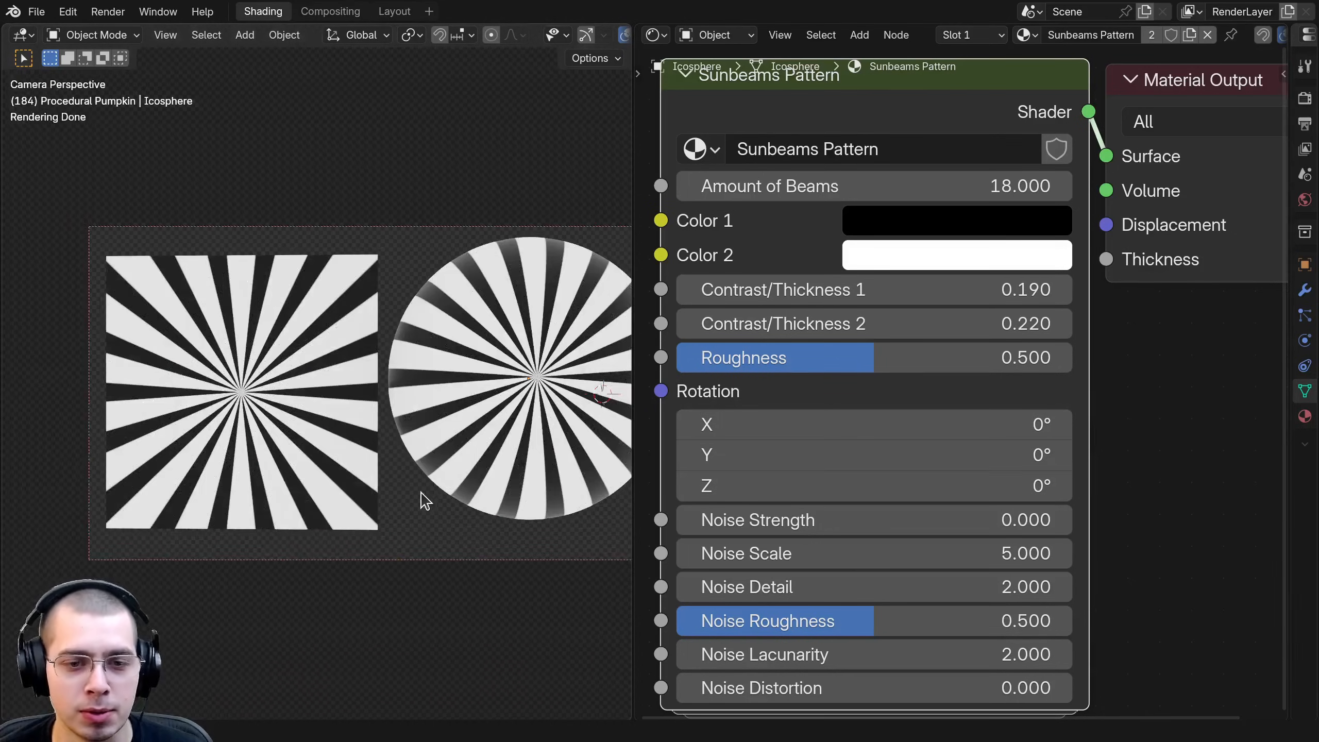
Distort the beams by raising the Noise Strength to 0.218 and refining it to 0.198.
{"action": "middle_click_drag", "start_coordinate": [421, 501], "coordinate": [374, 507], "text": "shift"}
{"action": "scroll", "coordinate": [852, 529], "scroll_direction": "up", "scroll_amount": 4}
{"action": "middle_click_drag", "start_coordinate": [851, 528], "coordinate": [906, 313]}
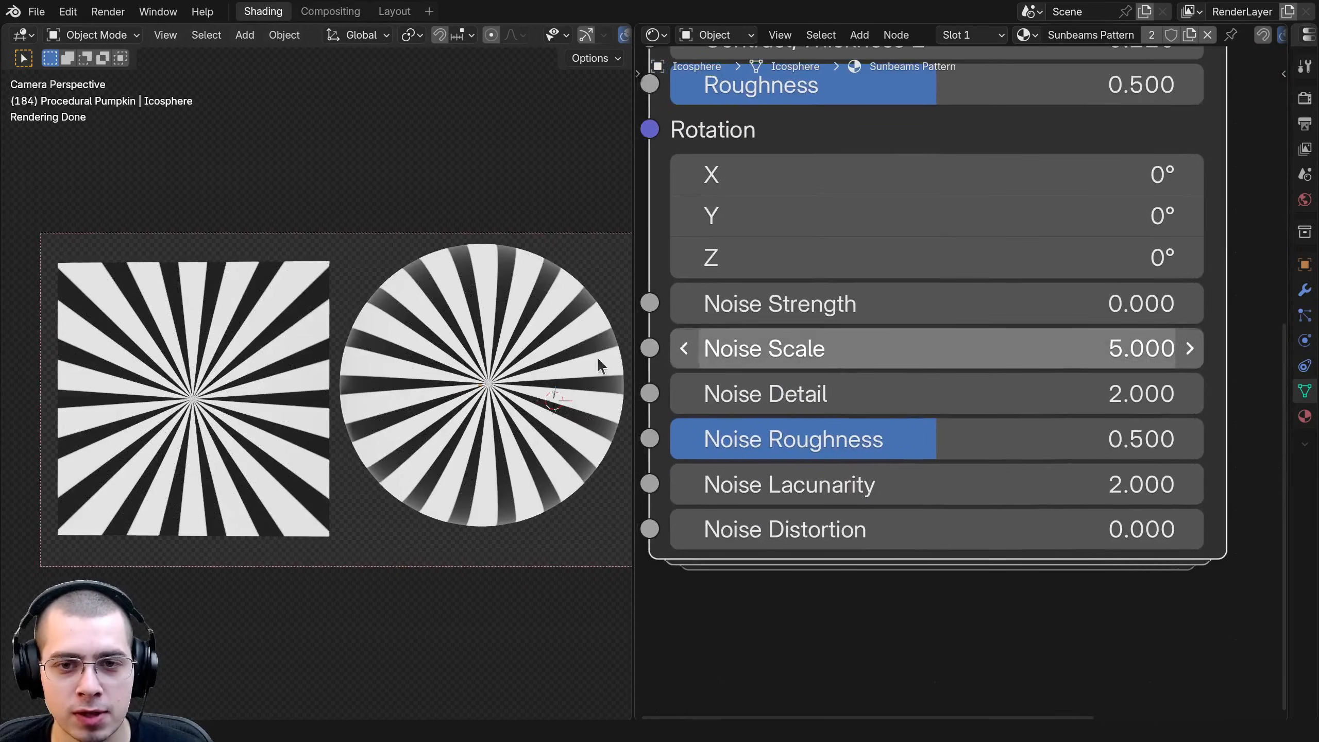
{"action": "left_click_drag", "start_coordinate": [883, 293], "coordinate": [914, 303]}
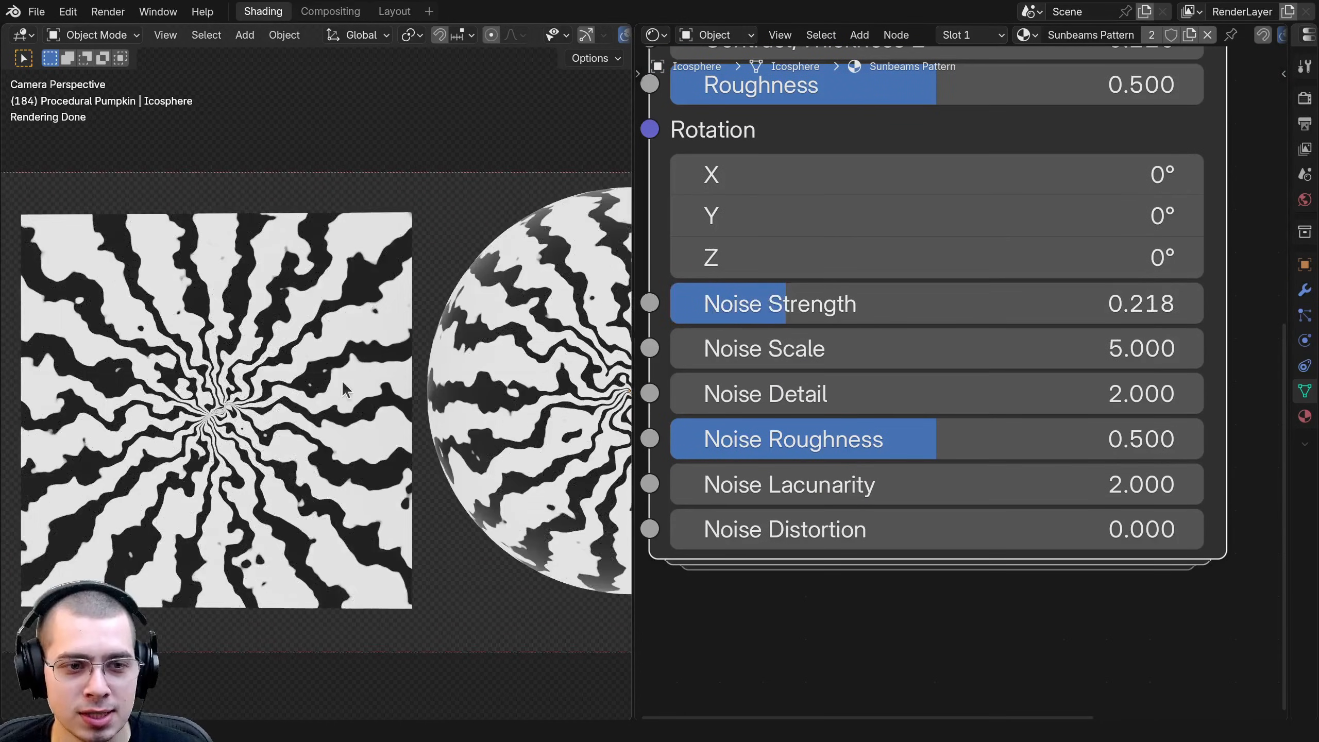
{"action": "left_click_drag", "start_coordinate": [764, 304], "coordinate": [759, 303]}
{"action": "scroll", "coordinate": [369, 428], "scroll_direction": "down", "scroll_amount": 2}
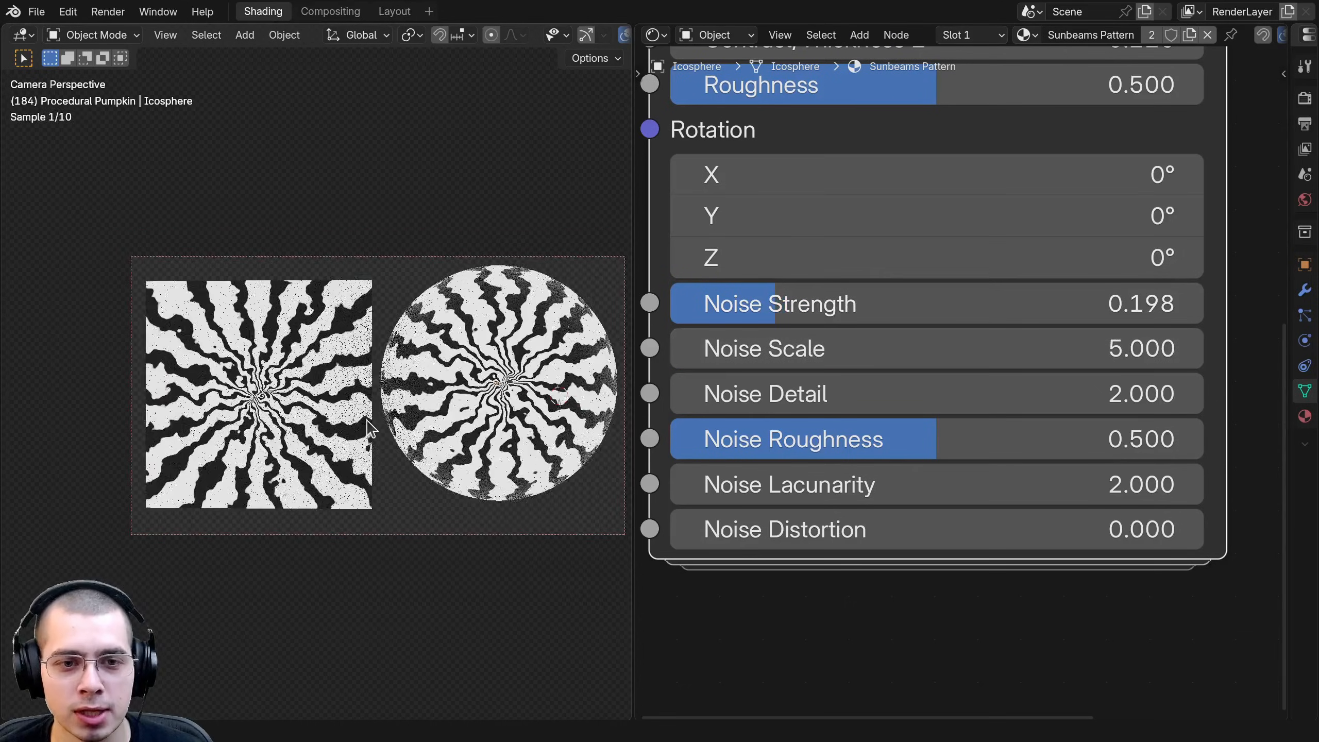
Try changing the Noise Scale and lowering the Noise Detail to 1.200.
{"action": "left_click_drag", "start_coordinate": [794, 368], "coordinate": [797, 396]}
{"action": "right_click", "coordinate": [793, 368]}
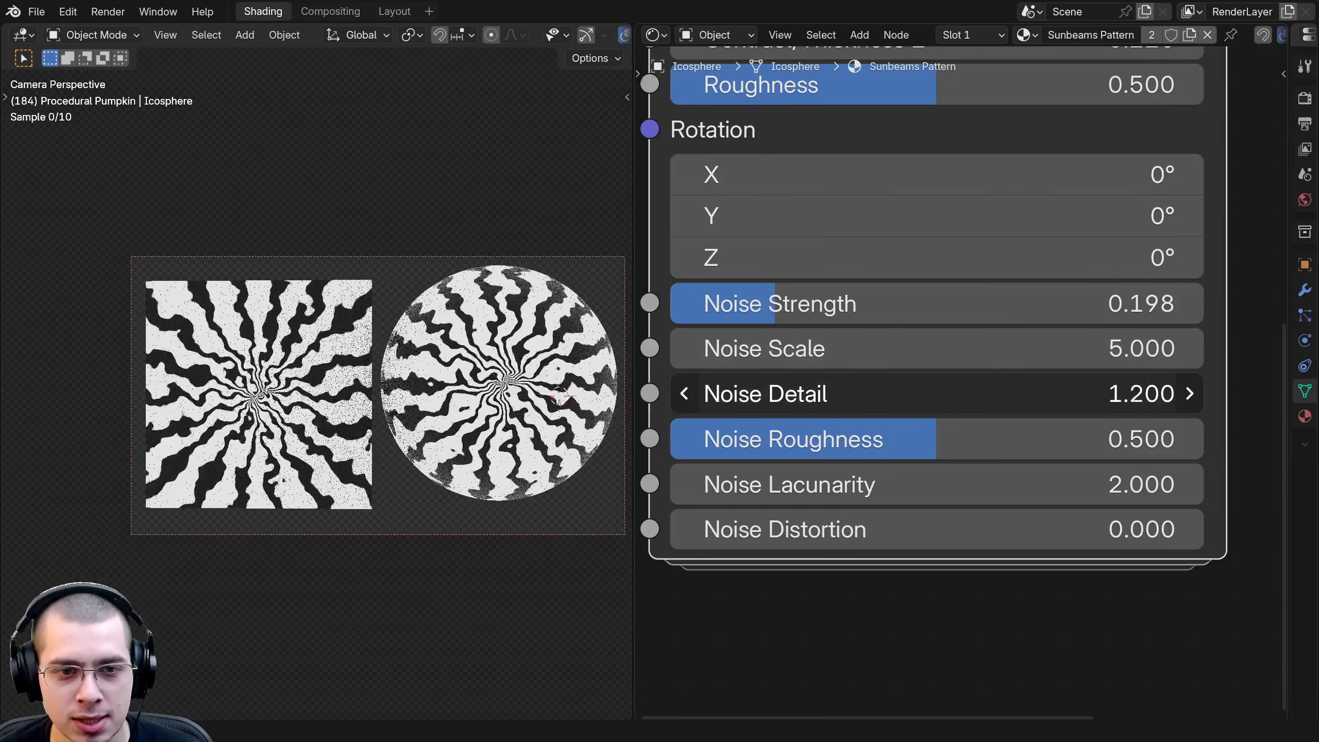
{"action": "right_click", "coordinate": [797, 396]}
Try a different Noise Roughness and a Noise Lacunarity of 0.400.
{"action": "mouse_move", "coordinate": [833, 439]}
{"action": "left_mouse_down"}
{"action": "mouse_move", "coordinate": [949, 439]}
{"action": "mouse_move", "coordinate": [755, 439]}
{"action": "mouse_move", "coordinate": [944, 439]}
{"action": "mouse_move", "coordinate": [836, 439]}
{"action": "left_mouse_up"}
{"action": "right_click", "coordinate": [837, 439]}
{"action": "left_click_drag", "start_coordinate": [902, 476], "coordinate": [864, 476]}
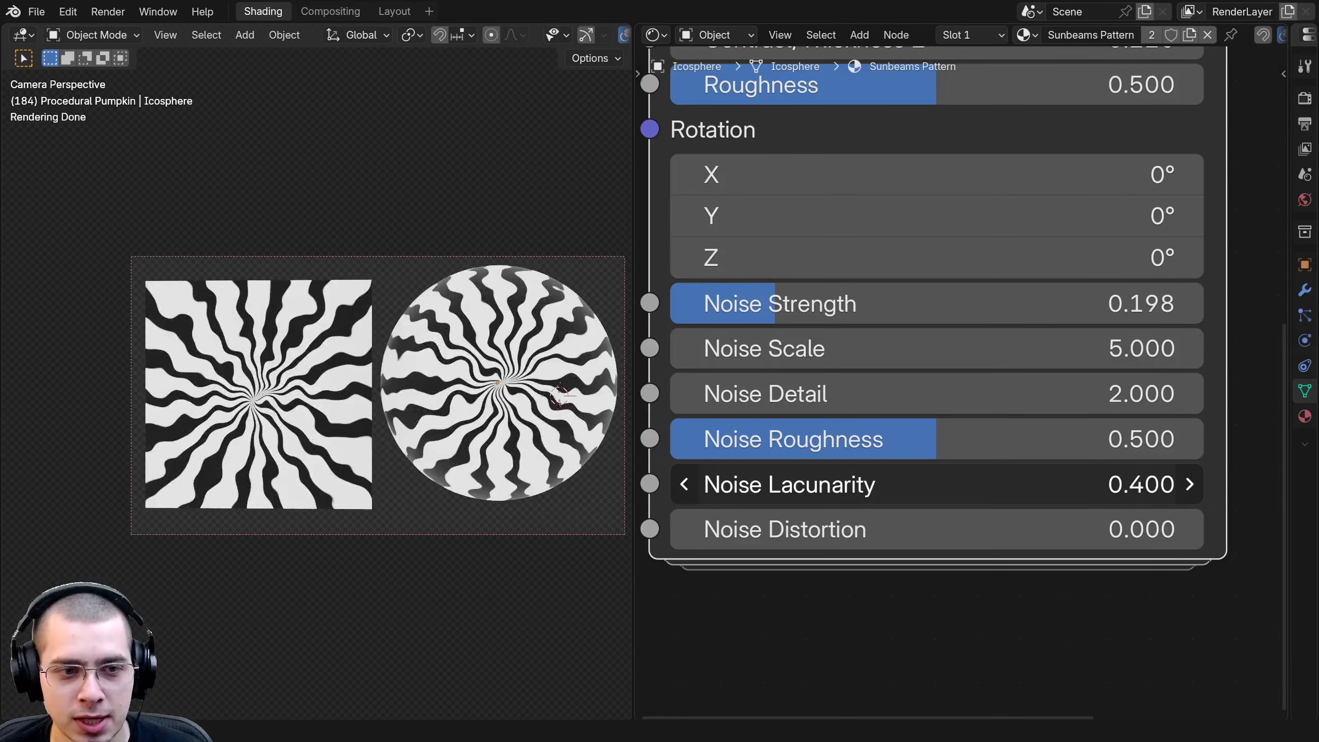
{"action": "right_click", "coordinate": [864, 476]}
Try a Noise Distortion of 2.230 on the beams and bring it to 1.200.
{"action": "scroll", "coordinate": [522, 475], "scroll_direction": "up", "scroll_amount": 3}
{"action": "left_click_drag", "start_coordinate": [841, 530], "coordinate": [900, 530]}
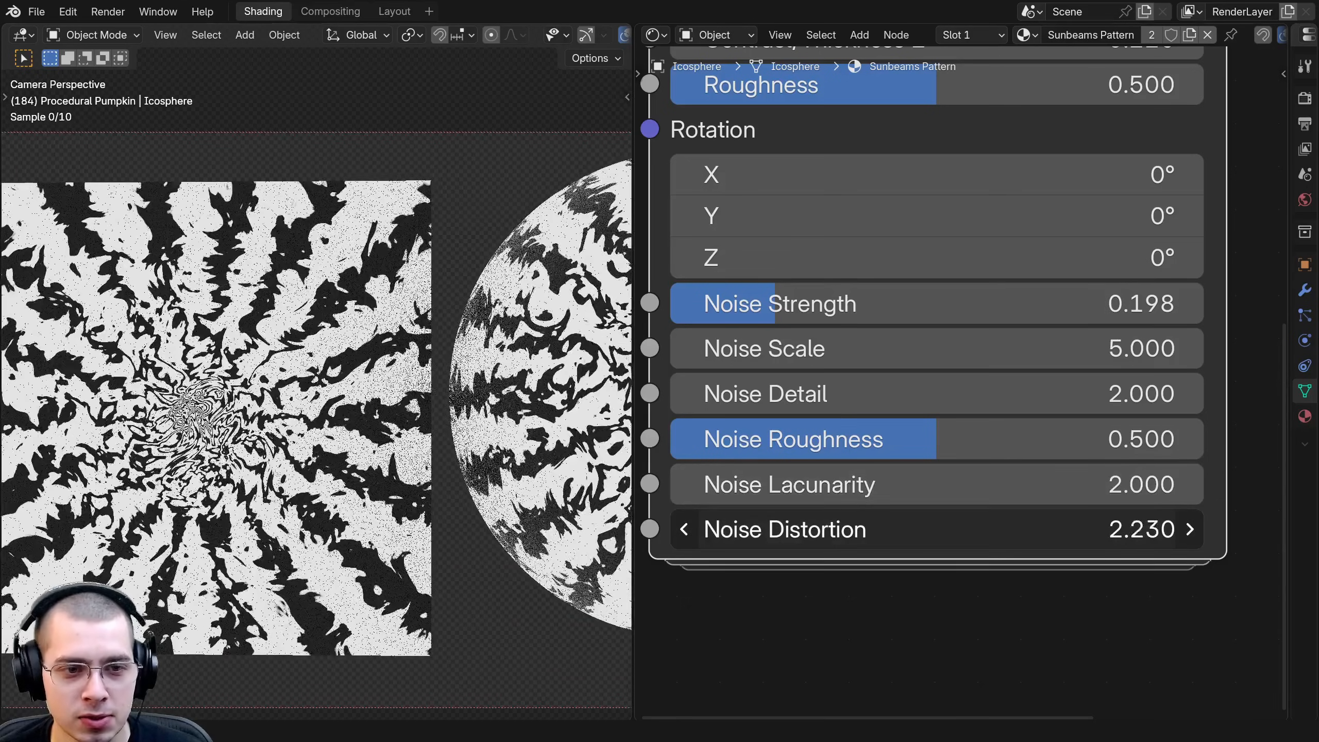
{"action": "right_click", "coordinate": [900, 530]}
Make the beams gently wavy by setting the Noise Strength to 0.258 and the Noise Scale to 0.700.
{"action": "scroll", "coordinate": [471, 524], "scroll_direction": "down", "scroll_amount": 2}
{"action": "left_click_drag", "start_coordinate": [878, 304], "coordinate": [839, 304]}
{"action": "left_click_drag", "start_coordinate": [842, 348], "coordinate": [812, 306]}
{"action": "scroll", "coordinate": [136, 399], "scroll_direction": "up", "scroll_amount": 3}
{"action": "scroll", "coordinate": [276, 398], "scroll_direction": "down", "scroll_amount": 2}
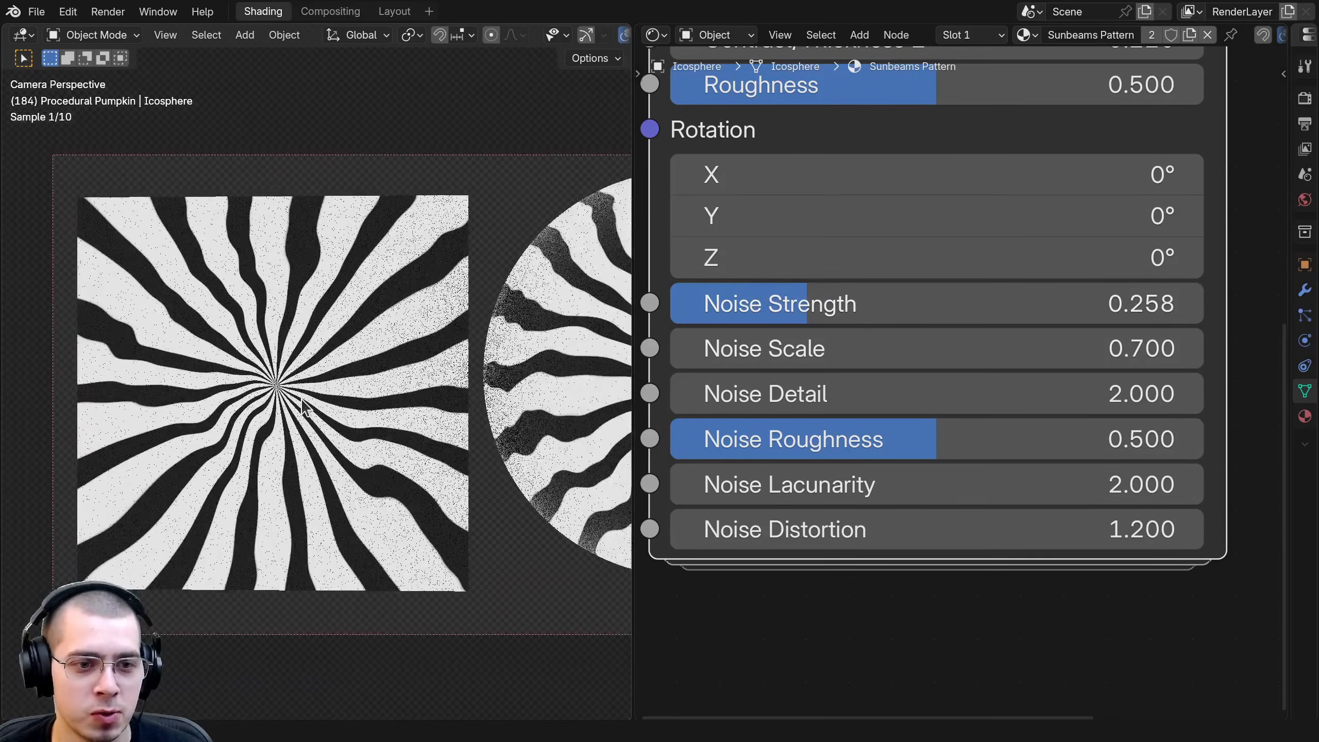
{"action": "scroll", "coordinate": [467, 426], "scroll_direction": "down", "scroll_amount": 2}
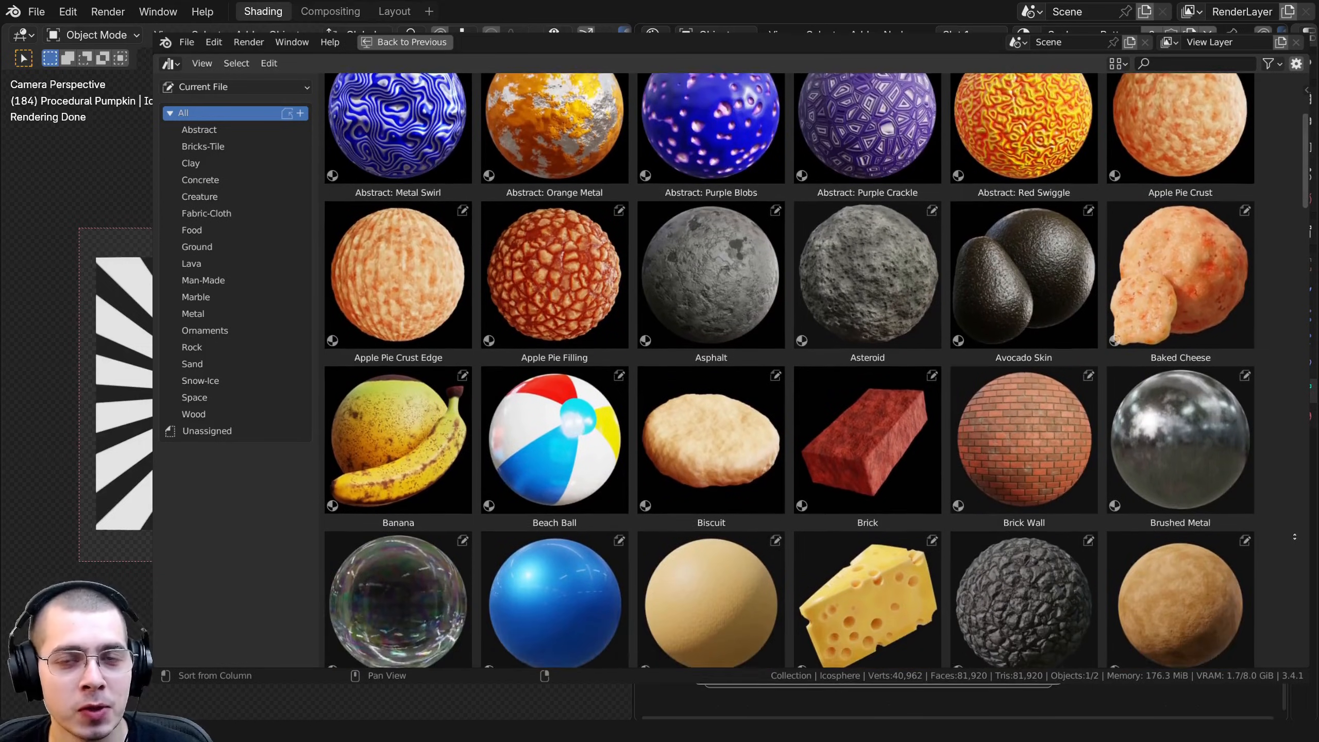
{"action": "scroll", "coordinate": [816, 395], "scroll_direction": "down", "scroll_amount": 5}
{"action": "scroll", "coordinate": [1297, 300], "scroll_direction": "down", "scroll_amount": 10}
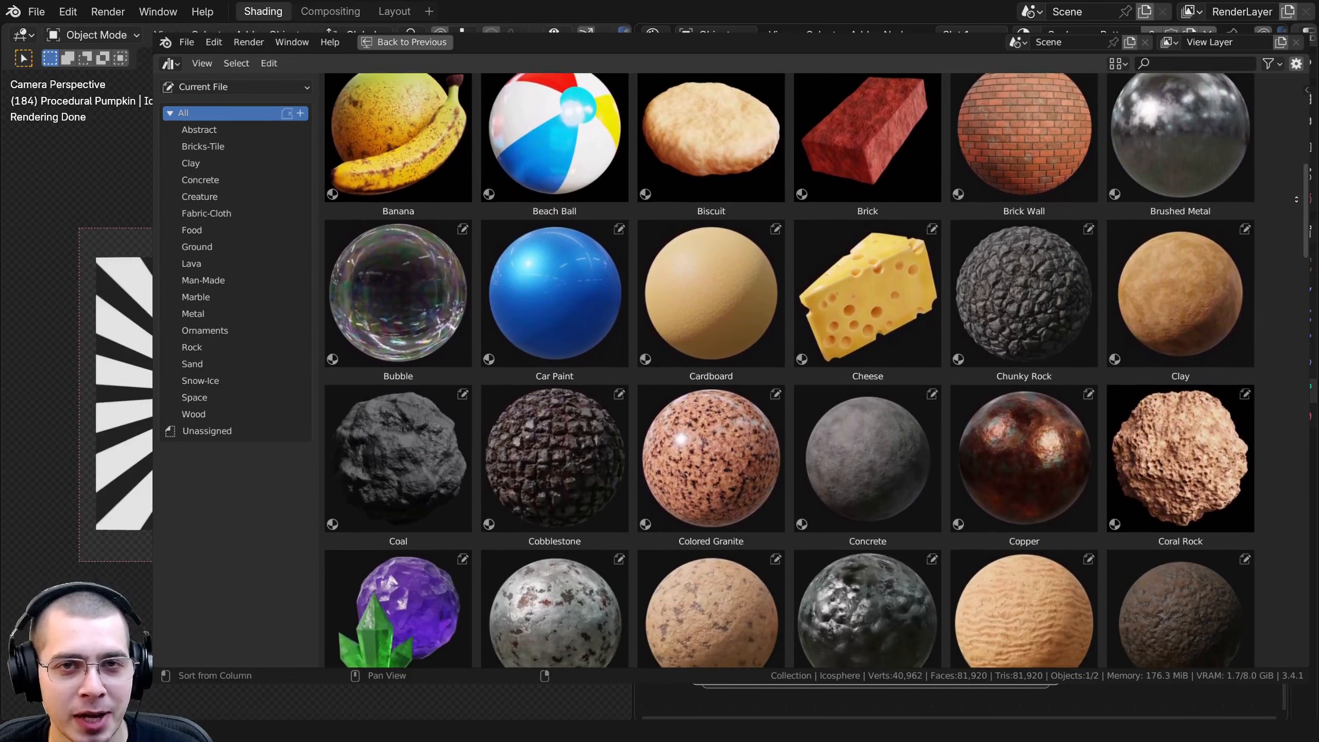
{"action": "scroll", "coordinate": [1294, 513], "scroll_direction": "down", "scroll_amount": 9}
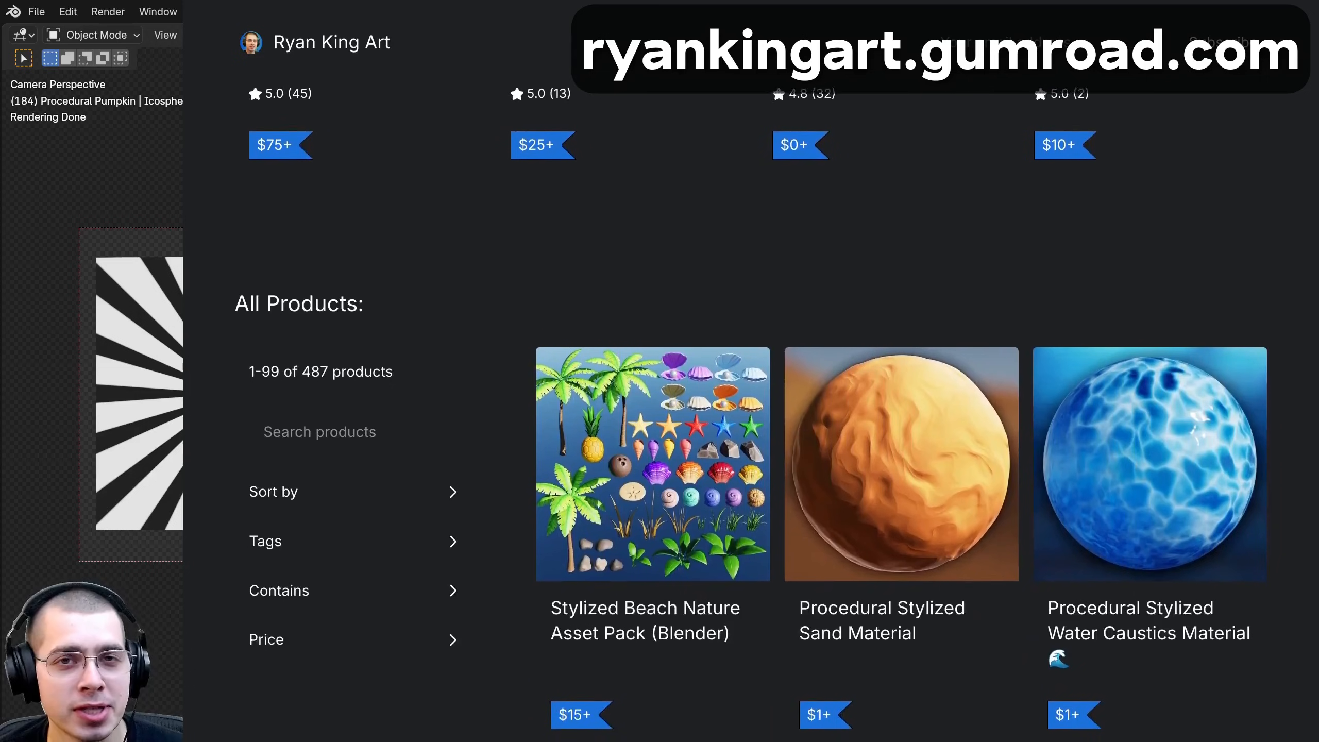
Browse the Gumroad store's product listing and the Blender Procedural Material Tutorials playlist.
{"action": "scroll", "coordinate": [748, 405], "scroll_direction": "down", "scroll_amount": 5}
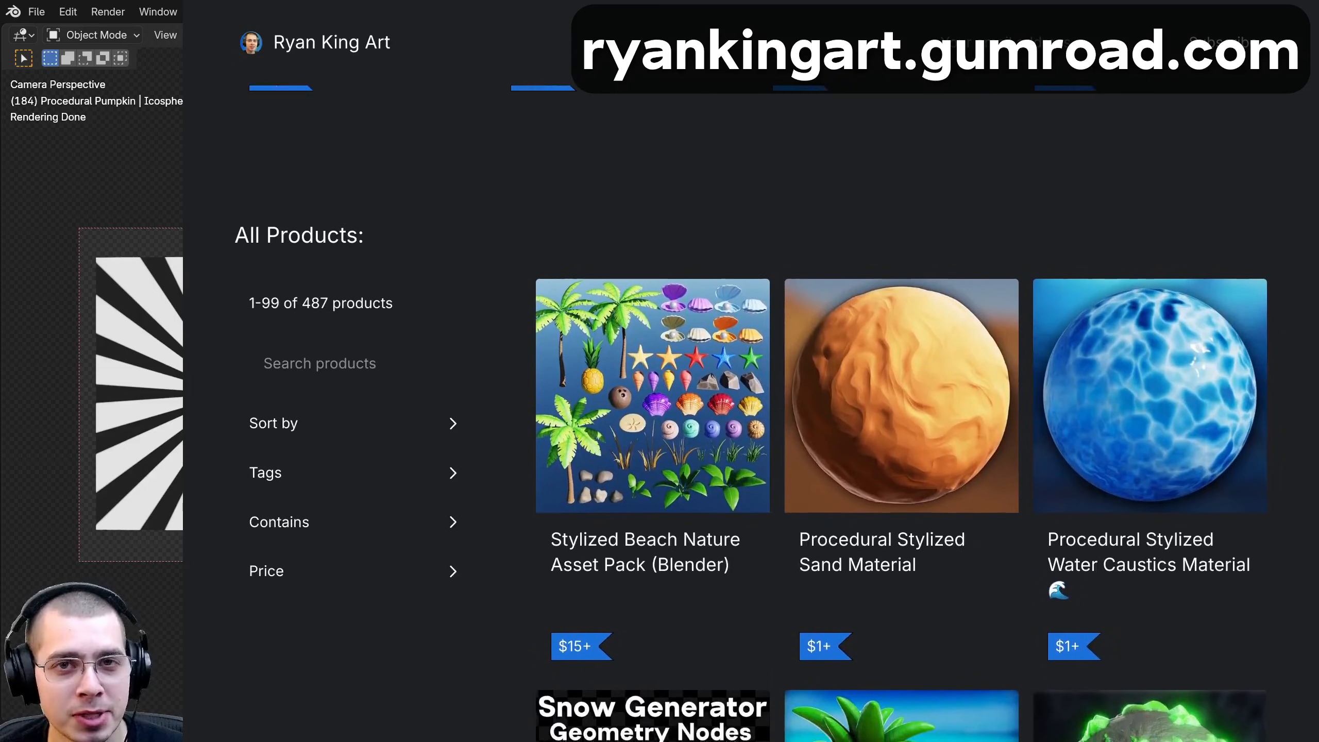
{"action": "scroll", "coordinate": [748, 405], "scroll_direction": "down", "scroll_amount": 5}
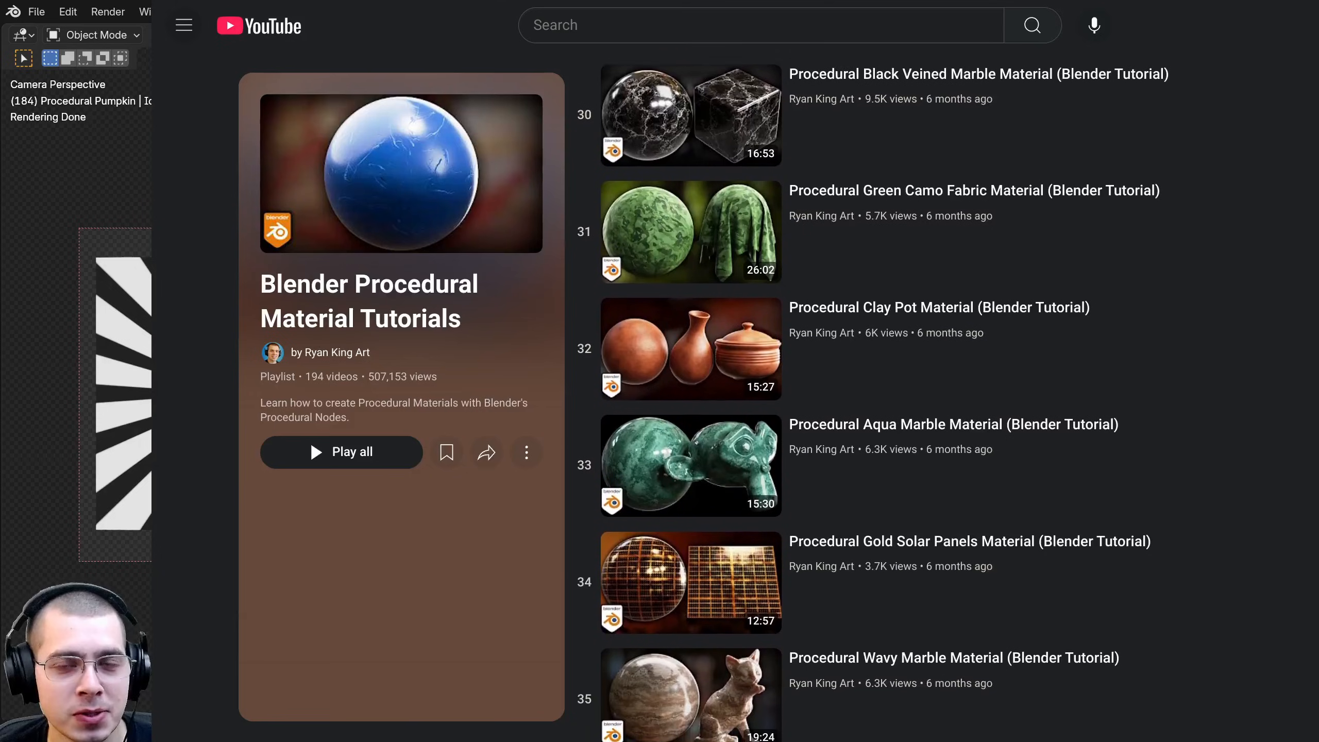
{"action": "scroll", "coordinate": [883, 395], "scroll_direction": "down", "scroll_amount": 5}
{"action": "scroll", "coordinate": [883, 395], "scroll_direction": "down", "scroll_amount": 3}
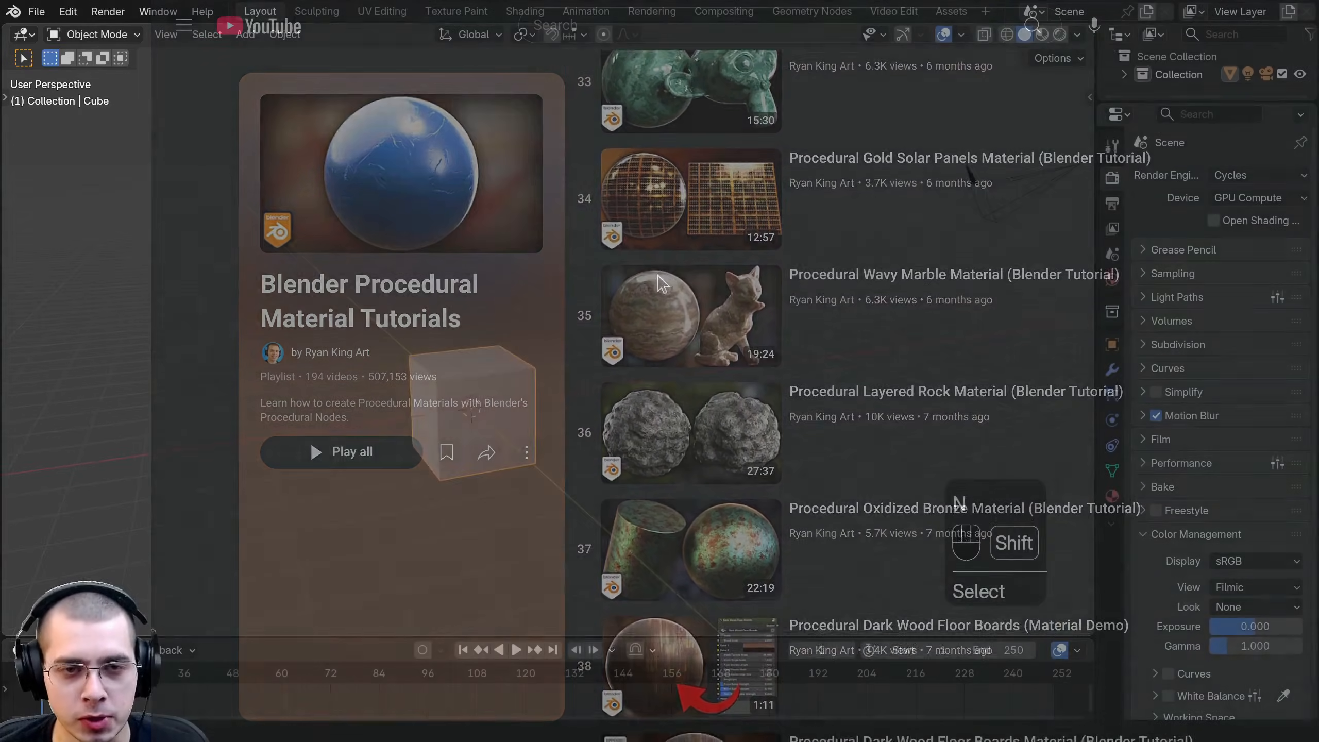
Delete all the default objects from the scene and add a mesh plane at the origin.
{"action": "key", "text": "x"}
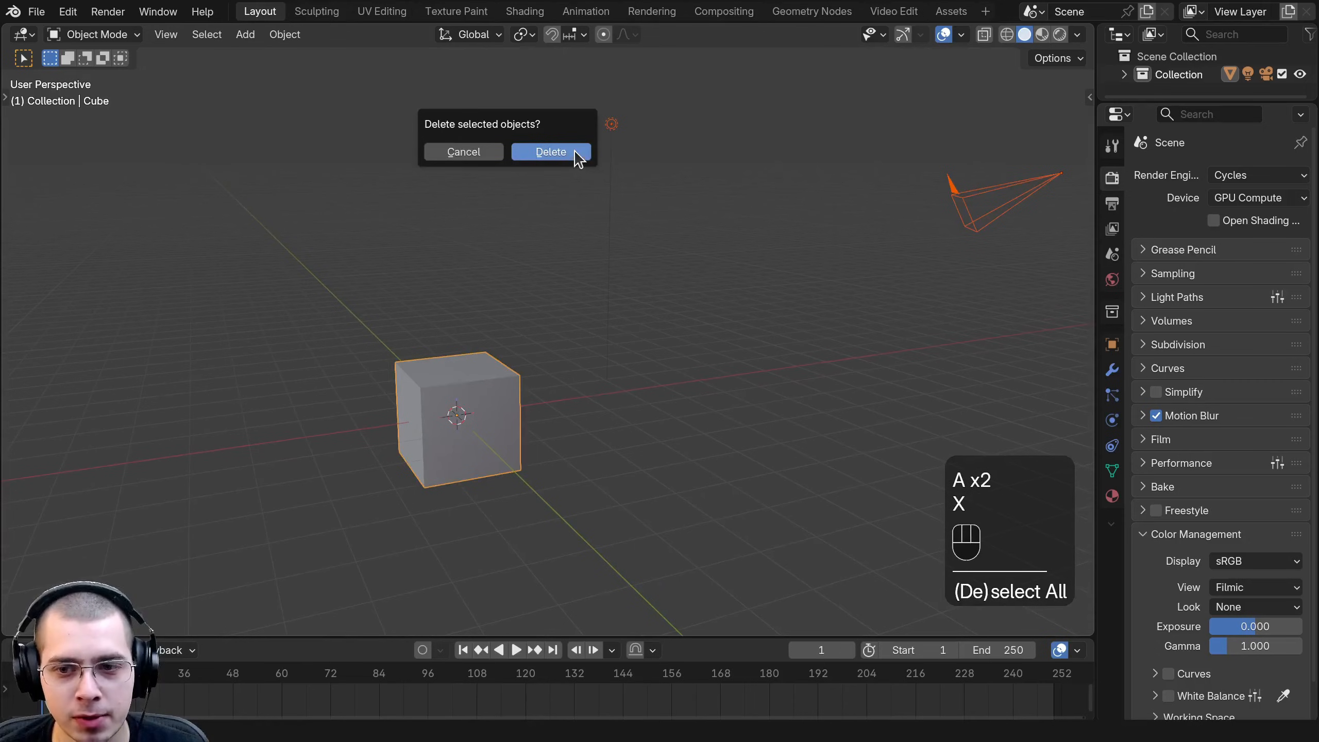
{"action": "left_click", "coordinate": [576, 153]}
{"action": "key", "text": "shift+a"}
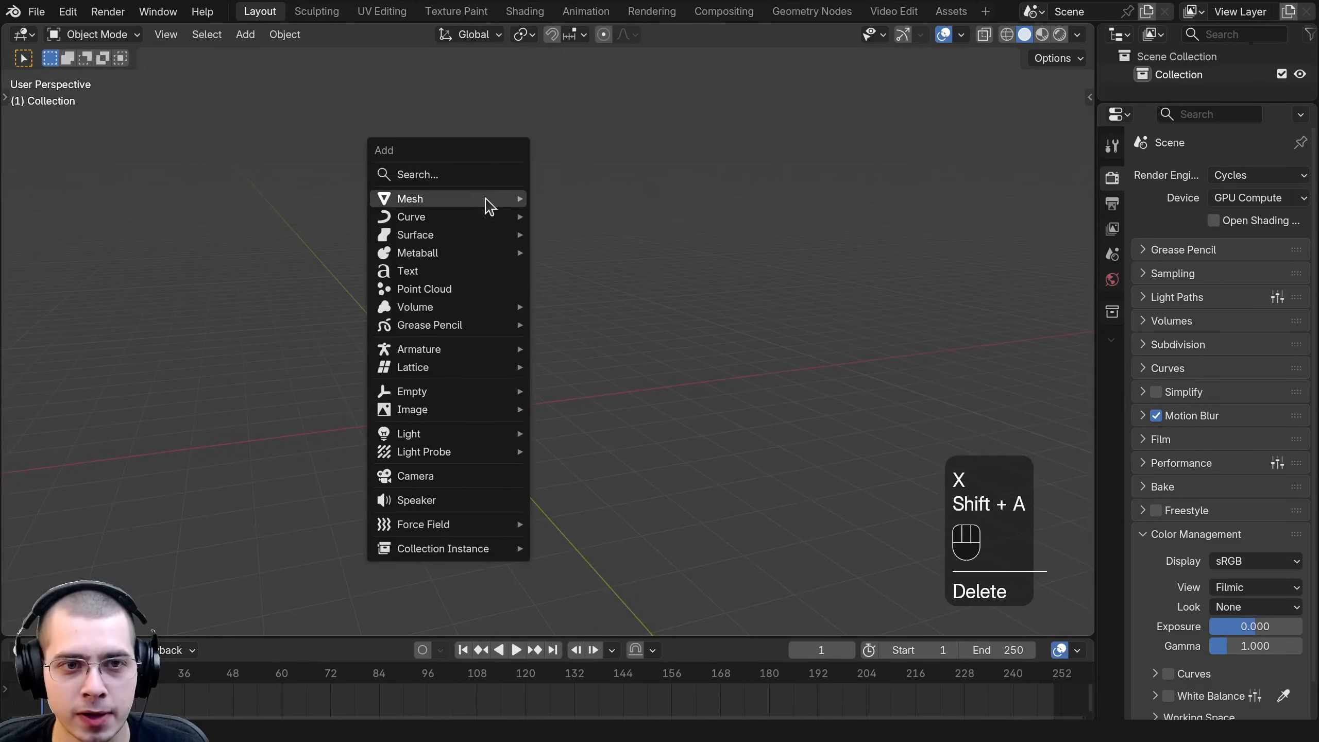
{"action": "mouse_move", "coordinate": [487, 199]}
{"action": "left_click", "coordinate": [571, 200]}
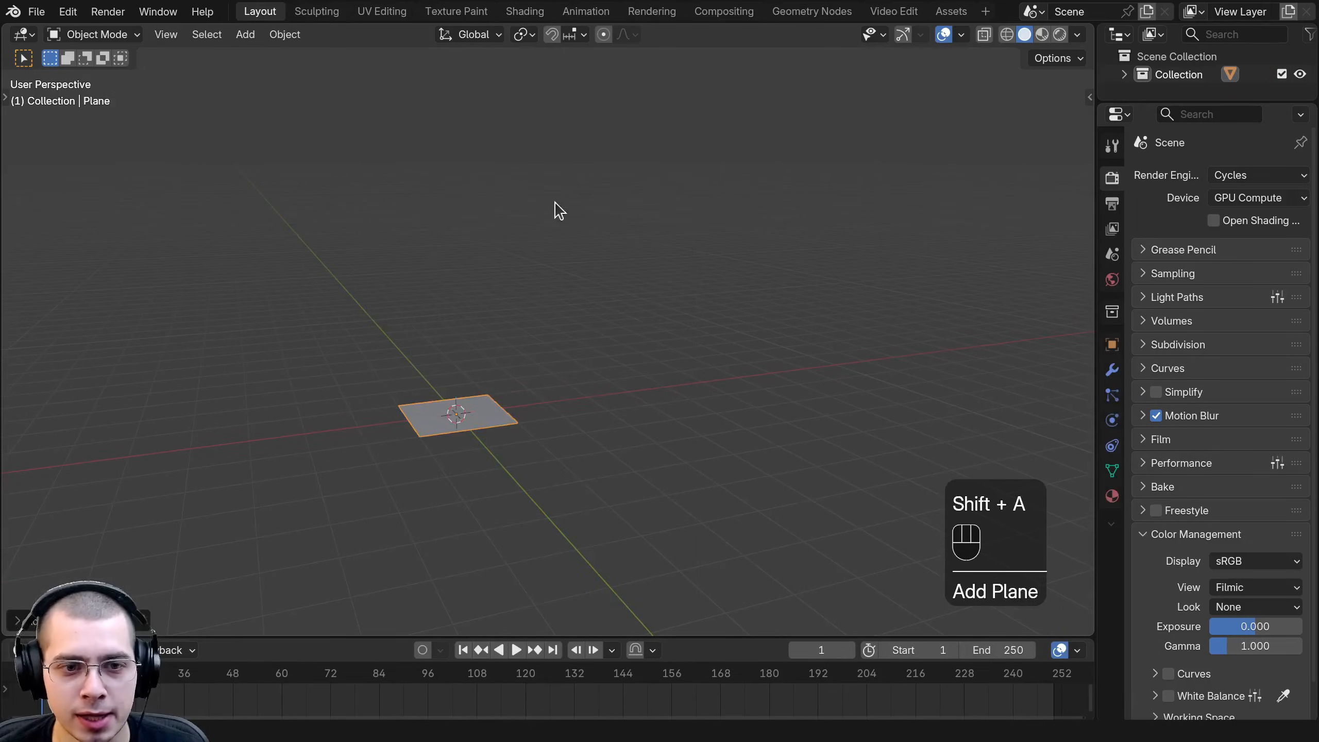
{"action": "scroll", "coordinate": [426, 183], "scroll_direction": "up", "scroll_amount": 2}
Add an ico sphere at the origin with 5 subdivisions.
{"action": "key", "text": "shift+a"}
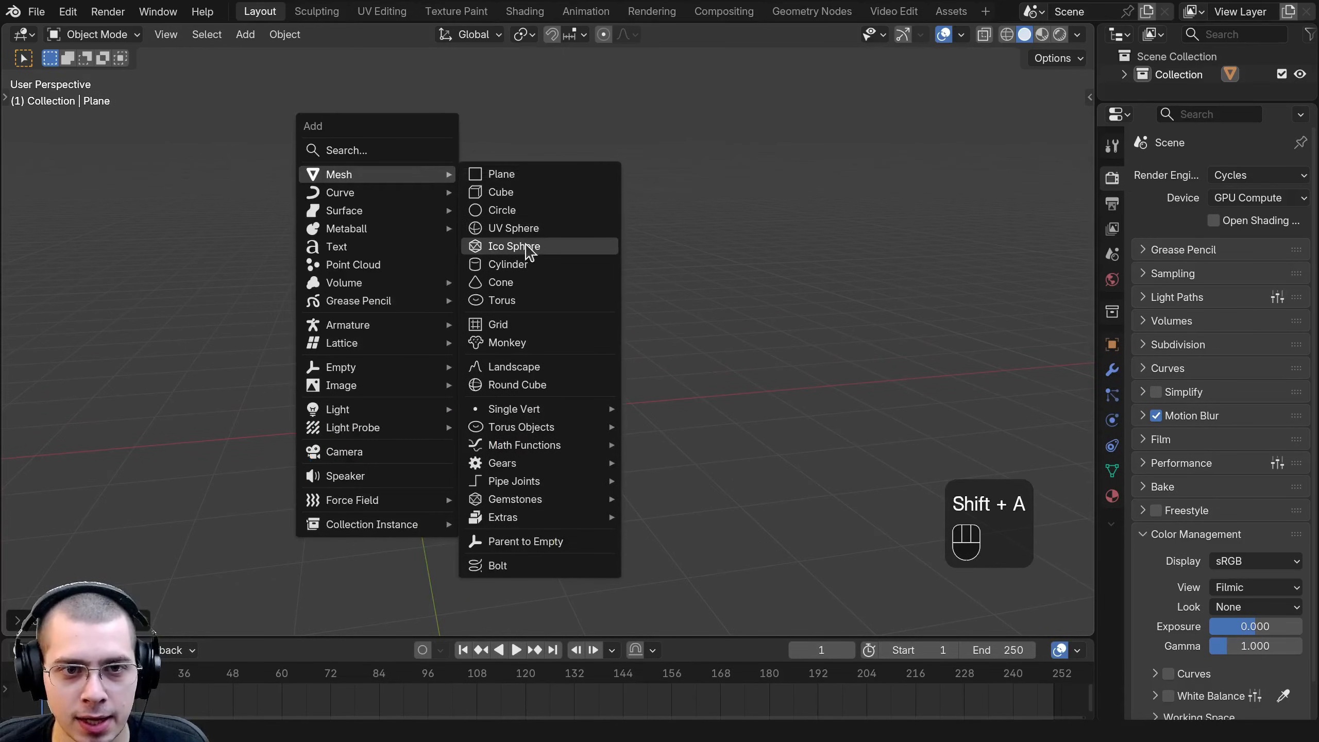
{"action": "left_click", "coordinate": [526, 245]}
{"action": "middle_click_drag", "start_coordinate": [488, 427], "coordinate": [613, 372], "text": "shift"}
{"action": "scroll", "coordinate": [500, 397], "scroll_direction": "up", "scroll_amount": 3}
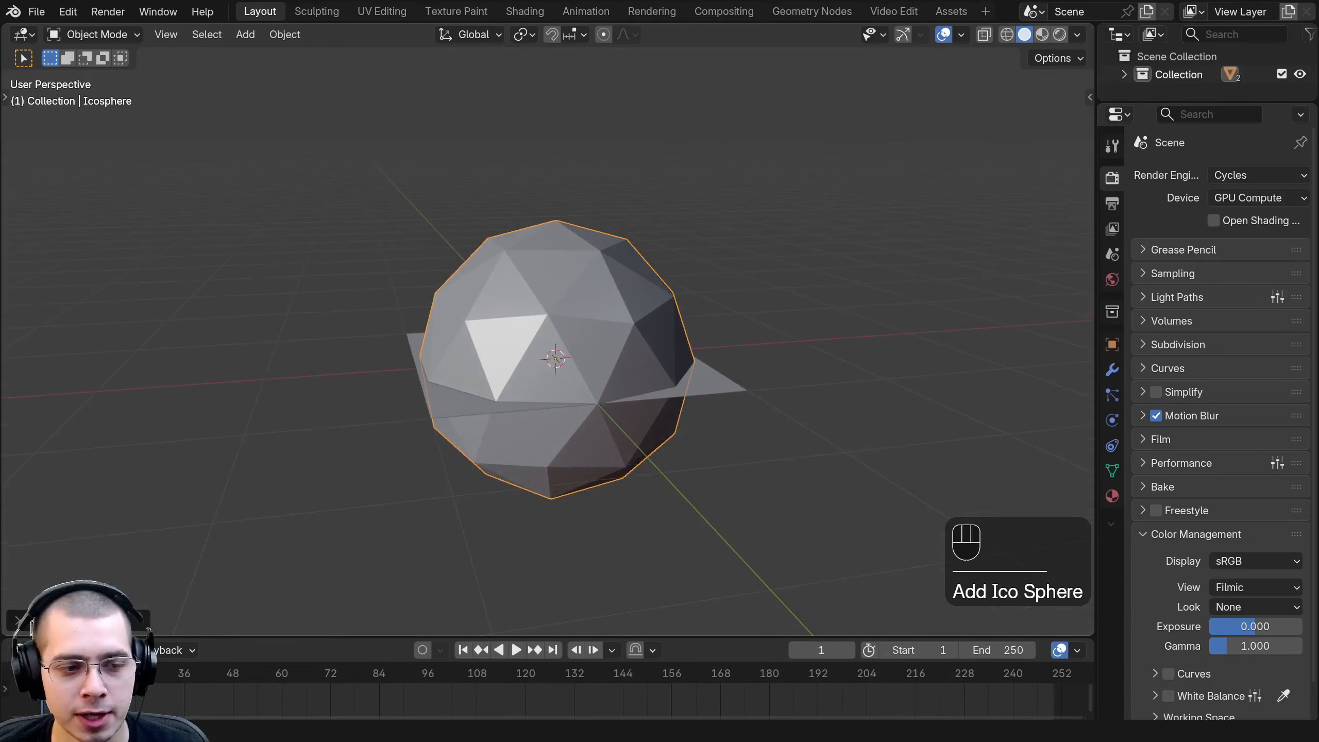
{"action": "left_click", "coordinate": [18, 630]}
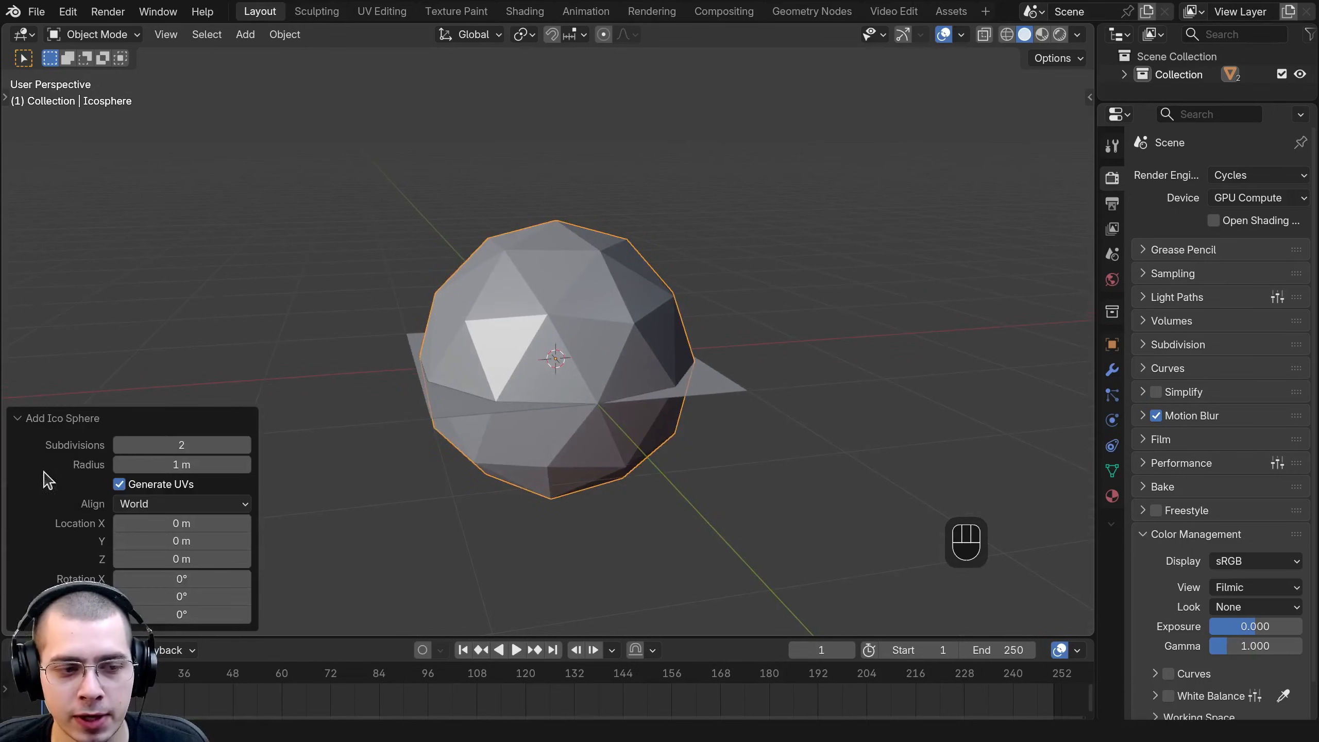
{"action": "left_click", "coordinate": [247, 445]}
{"action": "left_click", "coordinate": [247, 445]}
{"action": "left_click", "coordinate": [247, 445]}
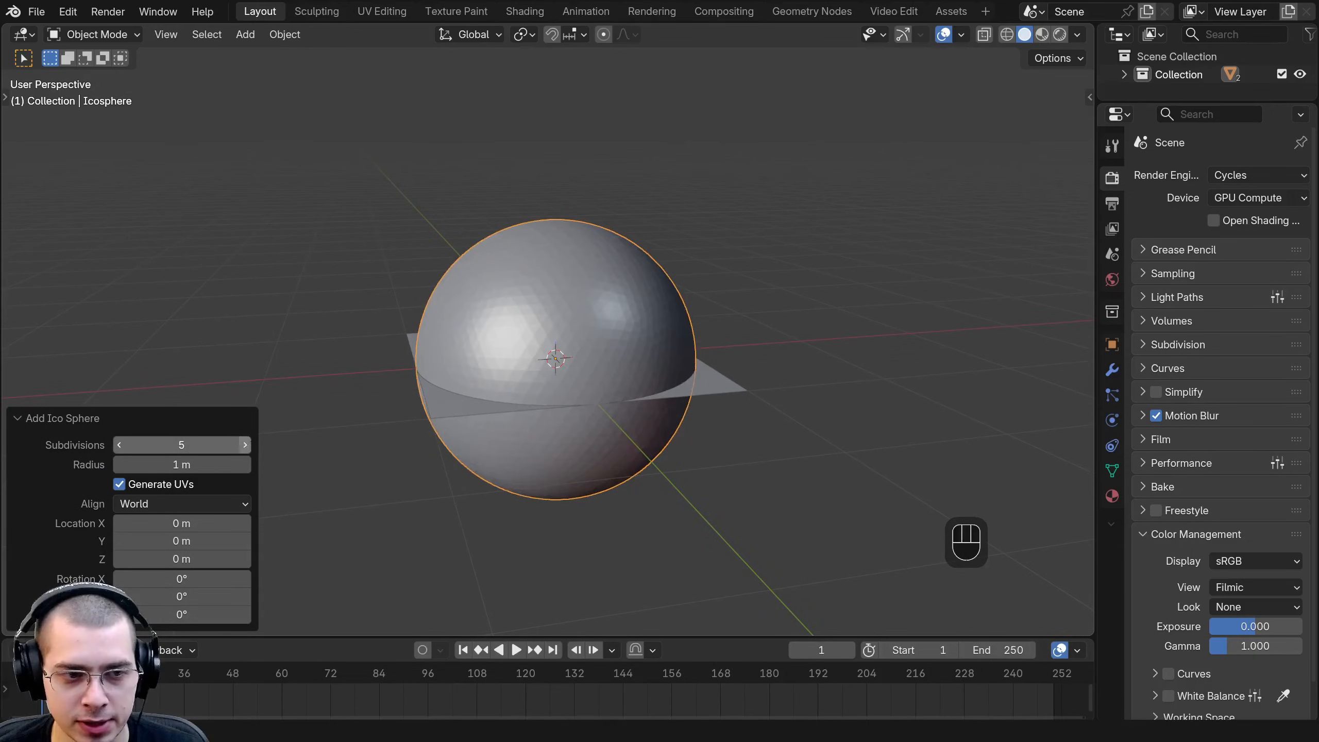
{"action": "left_click", "coordinate": [68, 421]}
Apply Shade Smooth to the ico sphere.
{"action": "scroll", "coordinate": [448, 221], "scroll_direction": "up", "scroll_amount": 3}
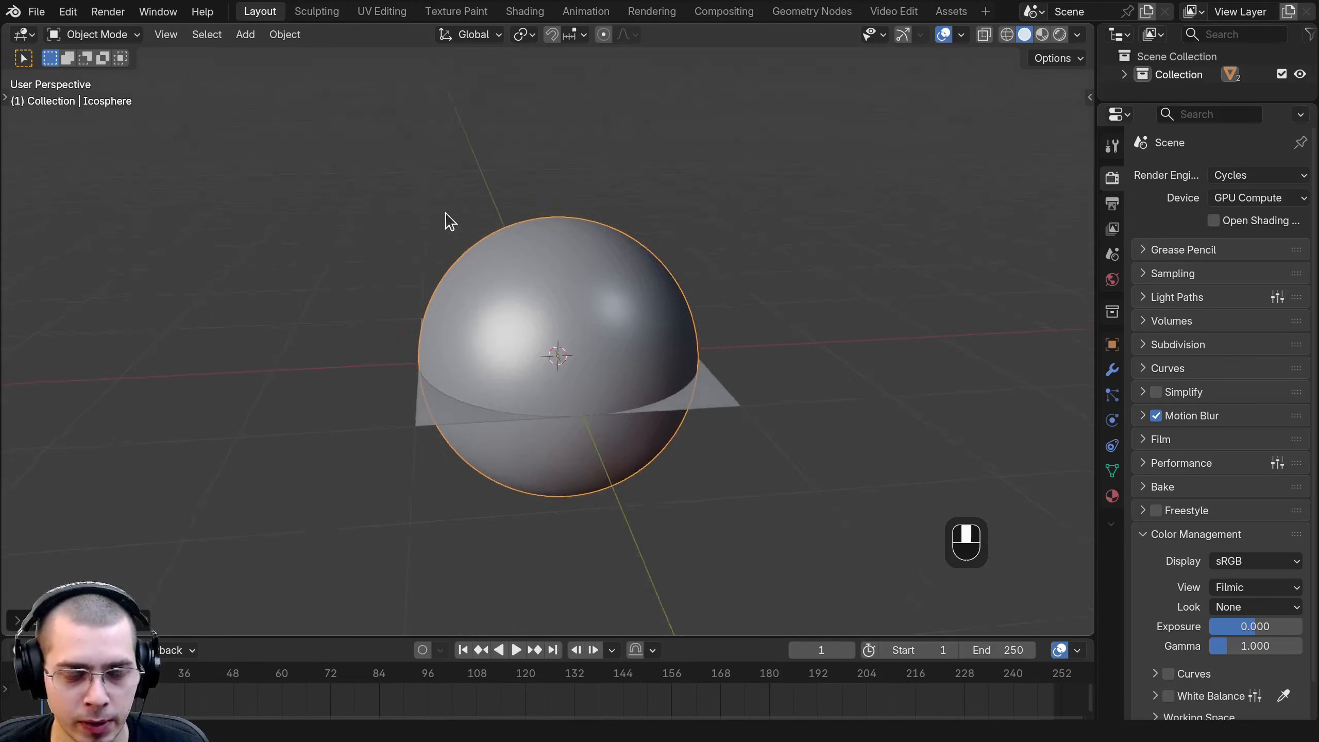
{"action": "key", "text": "w"}
{"action": "left_click", "coordinate": [415, 150]}
{"action": "scroll", "coordinate": [463, 479], "scroll_direction": "down", "scroll_amount": 4}
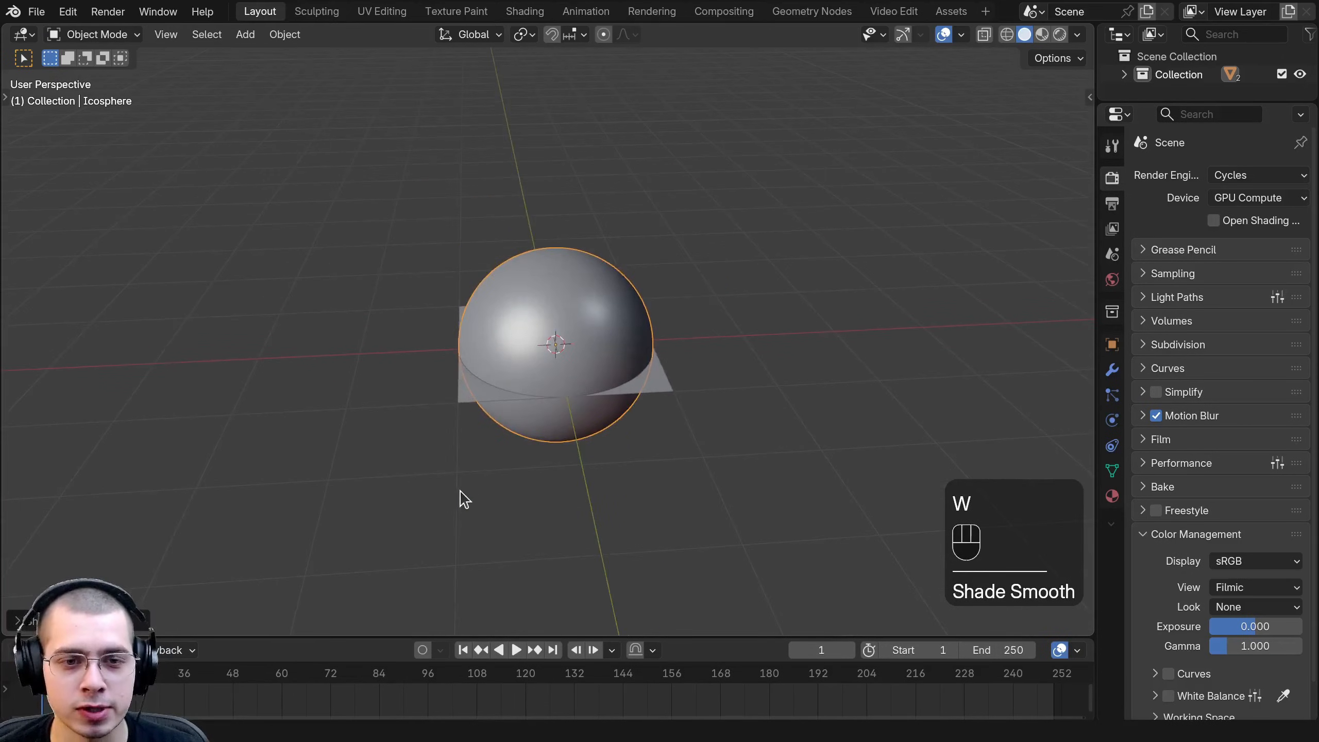
{"action": "scroll", "coordinate": [483, 302], "scroll_direction": "up", "scroll_amount": 3}
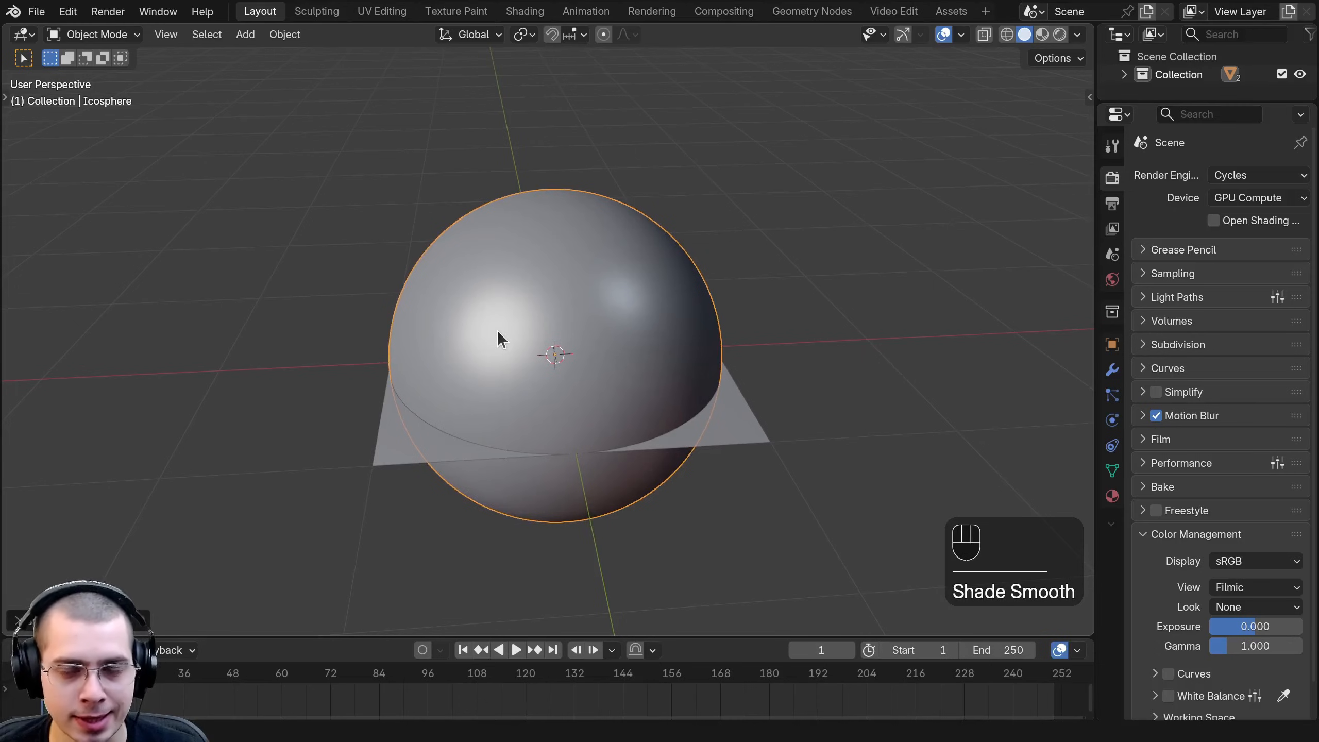
Move the ico sphere along the X axis so it sits just beside the plane.
{"action": "key", "text": "g"}
{"action": "key", "text": "x"}
{"action": "left_click", "coordinate": [812, 329]}
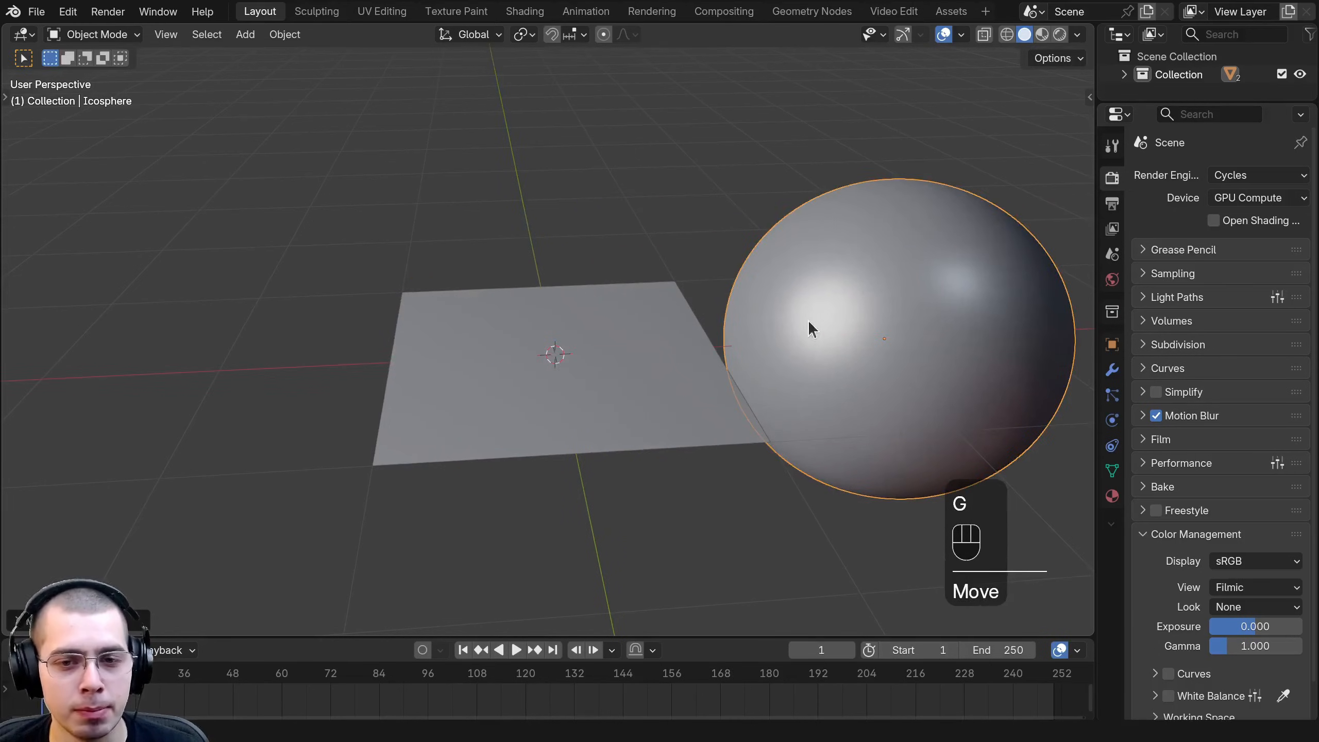
{"action": "middle_click_drag", "start_coordinate": [639, 322], "coordinate": [473, 335], "text": "shift"}
{"action": "key", "text": "g"}
{"action": "middle_click", "coordinate": [555, 335]}
{"action": "left_click", "coordinate": [556, 335]}
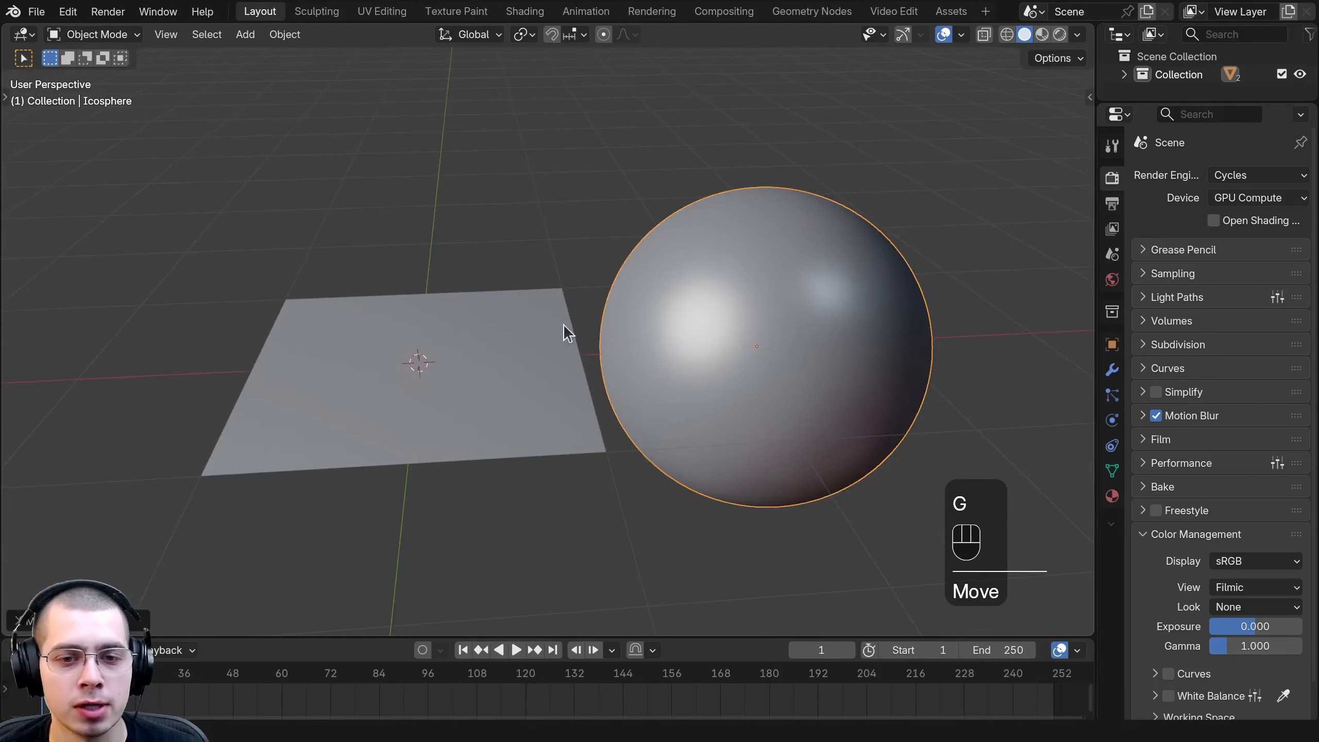
{"action": "key", "text": "g"}
{"action": "middle_click", "coordinate": [694, 322]}
{"action": "right_click", "coordinate": [694, 322]}
Rotate the plane and the ico sphere together 90 degrees around the global X axis.
{"action": "left_click_drag", "start_coordinate": [328, 148], "coordinate": [890, 393]}
{"action": "scroll", "coordinate": [738, 291], "scroll_direction": "down", "scroll_amount": 2}
{"action": "key", "text": "r"}
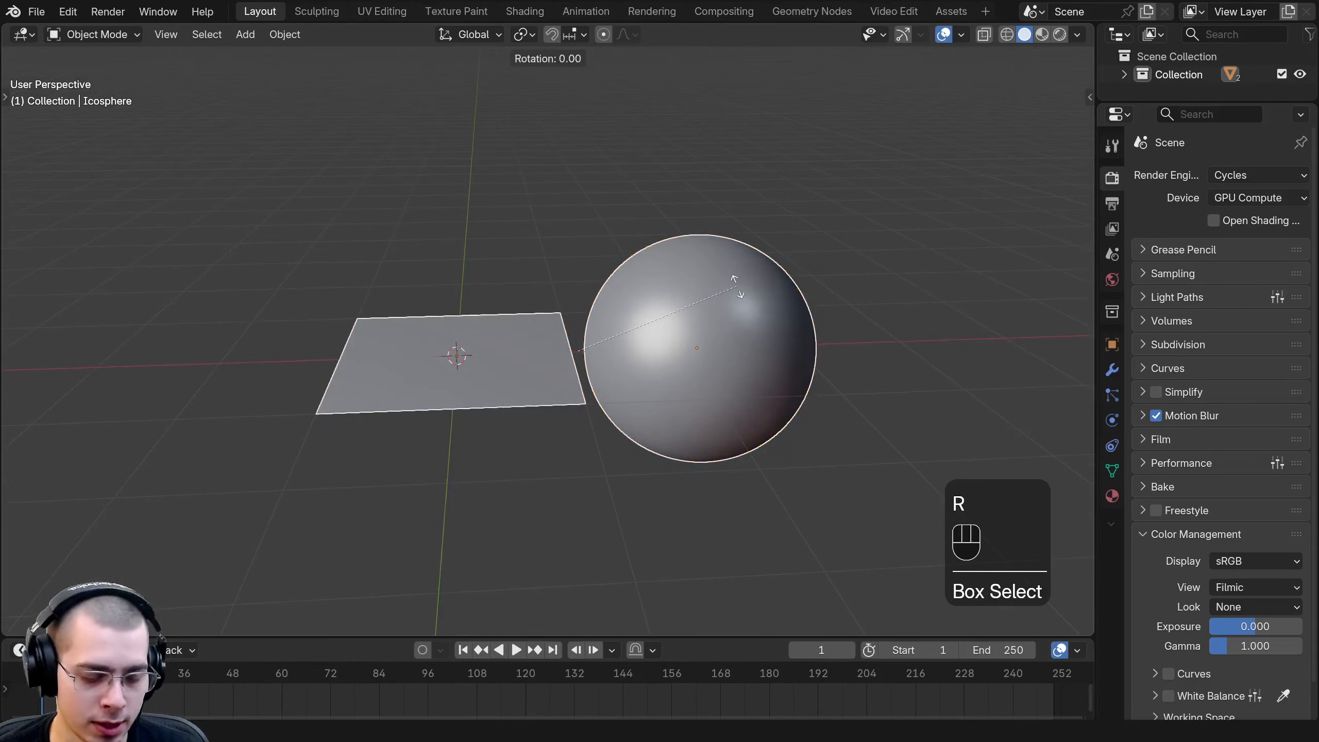
{"action": "key", "text": "x"}
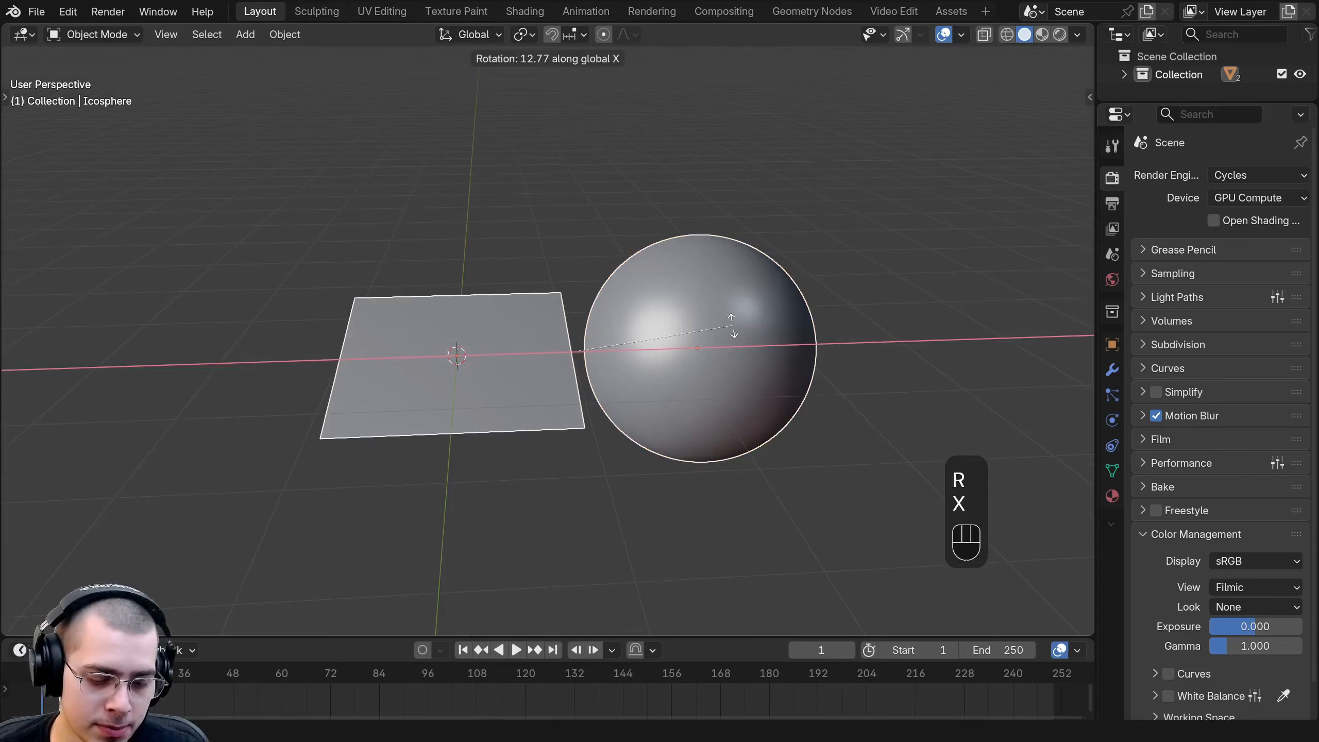
{"action": "key", "text": "9"}
{"action": "key", "text": "0"}
{"action": "key", "text": "Return"}
Switch the viewport to Rendered shading with the upright plane and sphere seen from the front.
{"action": "mouse_move", "coordinate": [745, 351]}
{"action": "middle_mouse_down"}
{"action": "mouse_move", "coordinate": [858, 424]}
{"action": "mouse_move", "coordinate": [731, 388]}
{"action": "mouse_move", "coordinate": [682, 311]}
{"action": "mouse_move", "coordinate": [623, 270]}
{"action": "middle_mouse_up"}
{"action": "scroll", "coordinate": [679, 303], "scroll_direction": "up", "scroll_amount": 3}
{"action": "mouse_move", "coordinate": [623, 270]}
{"action": "middle_mouse_down", "text": "shift"}
{"action": "mouse_move", "coordinate": [609, 256]}
{"action": "mouse_move", "coordinate": [566, 312]}
{"action": "mouse_move", "coordinate": [579, 285]}
{"action": "middle_mouse_up", "text": "shift"}
{"action": "scroll", "coordinate": [564, 314], "scroll_direction": "down", "scroll_amount": 1}
{"action": "left_click", "coordinate": [553, 325]}
{"action": "key", "text": "z"}
{"action": "left_click", "coordinate": [361, 174]}
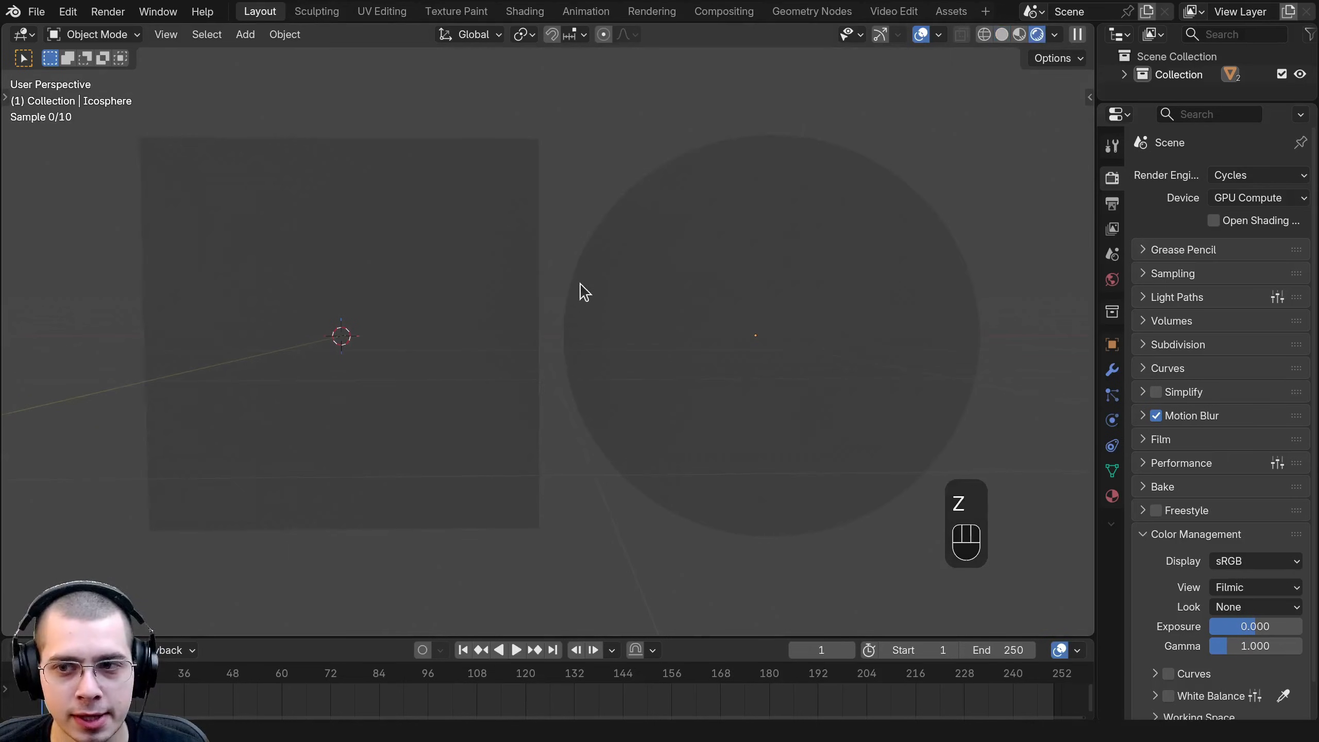
Set the world background color to full white.
{"action": "left_click", "coordinate": [1115, 284]}
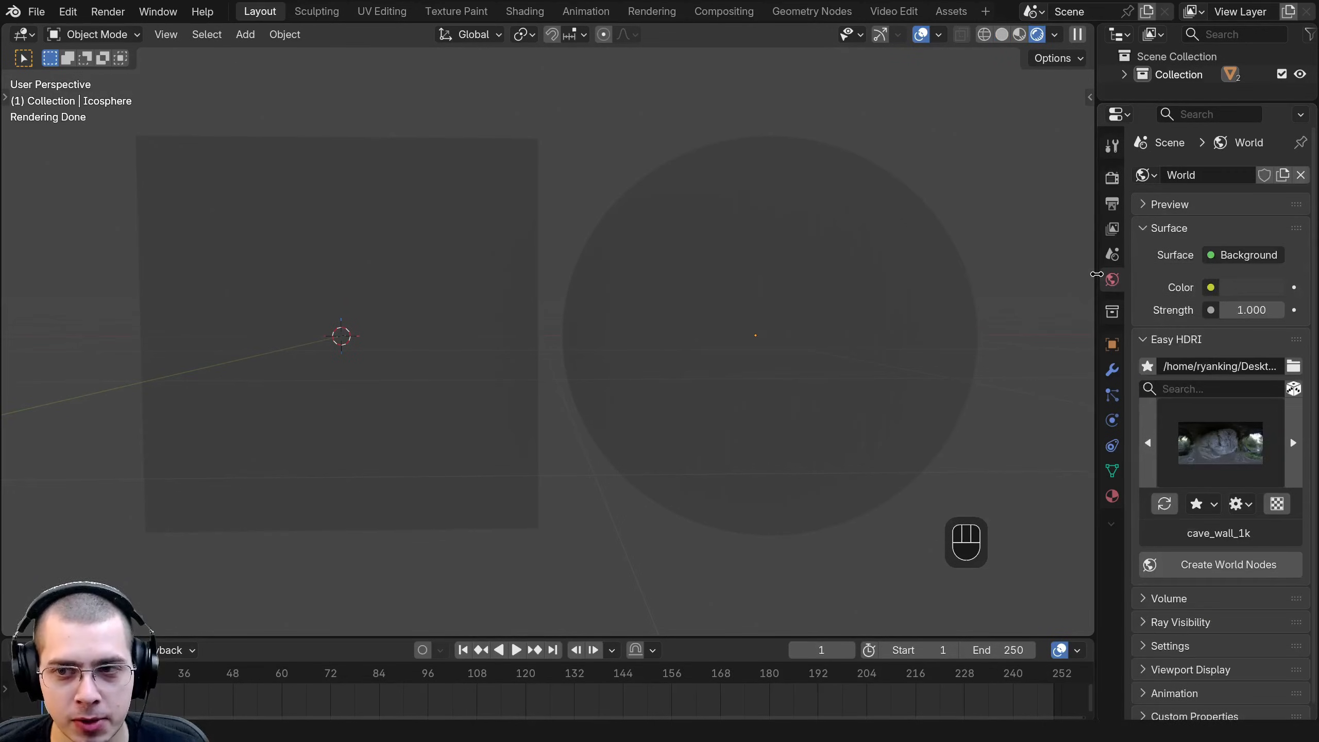
{"action": "left_click_drag", "start_coordinate": [1098, 322], "coordinate": [1026, 333]}
{"action": "left_click", "coordinate": [1080, 340]}
{"action": "left_click", "coordinate": [1226, 287]}
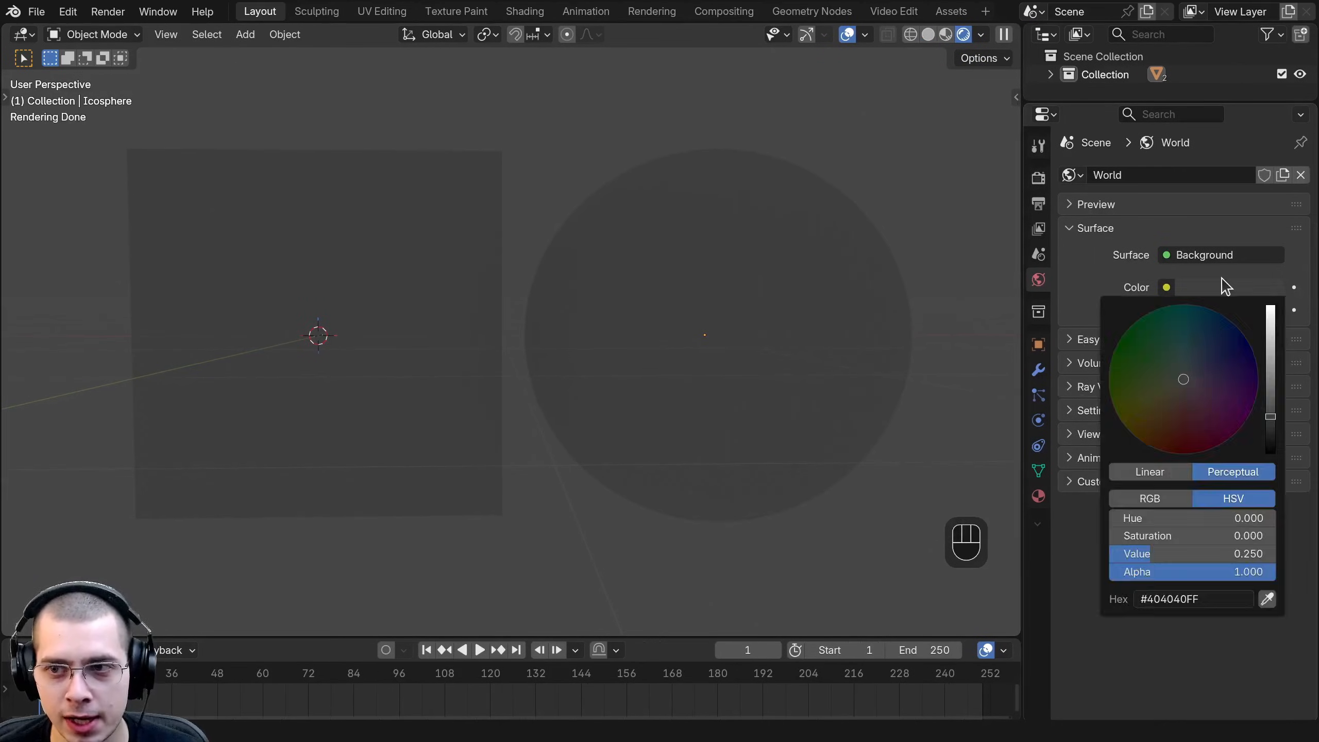
{"action": "left_click_drag", "start_coordinate": [1269, 411], "coordinate": [1269, 310]}
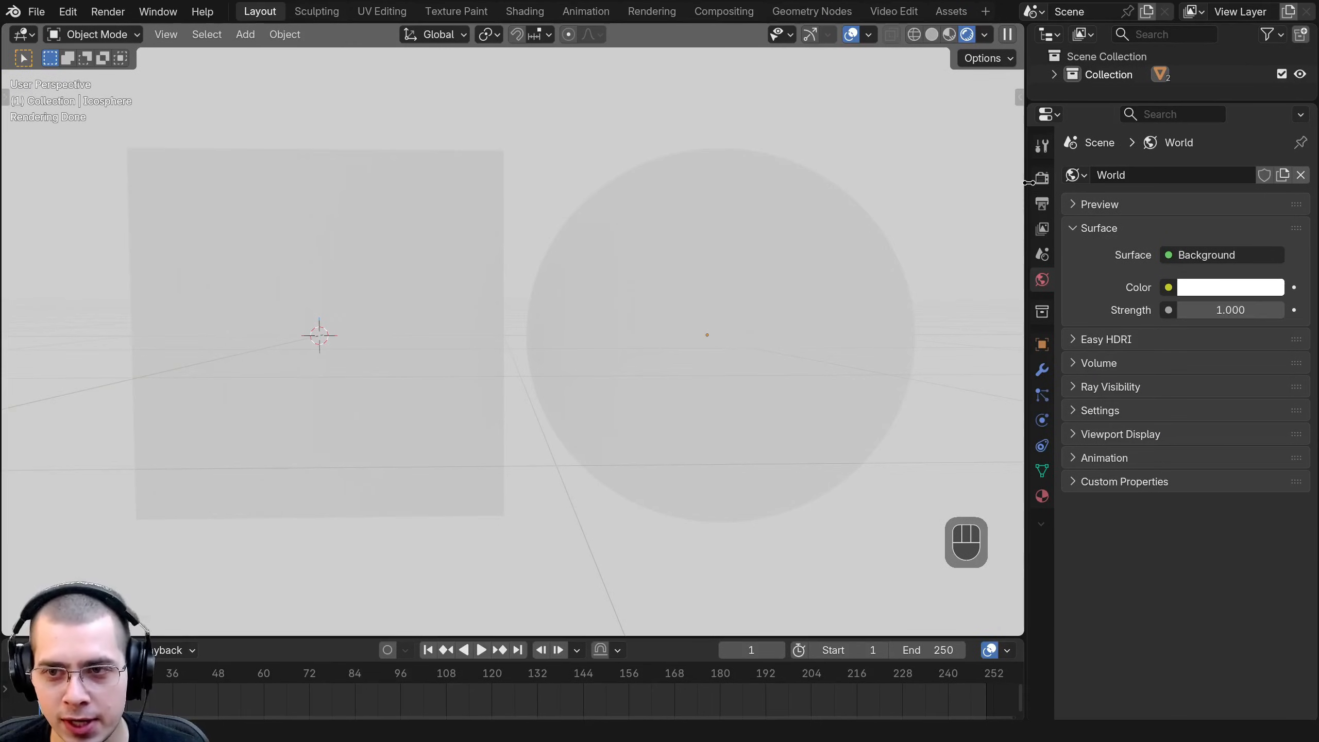
Make the render background transparent in the Film settings.
{"action": "left_click", "coordinate": [1038, 180]}
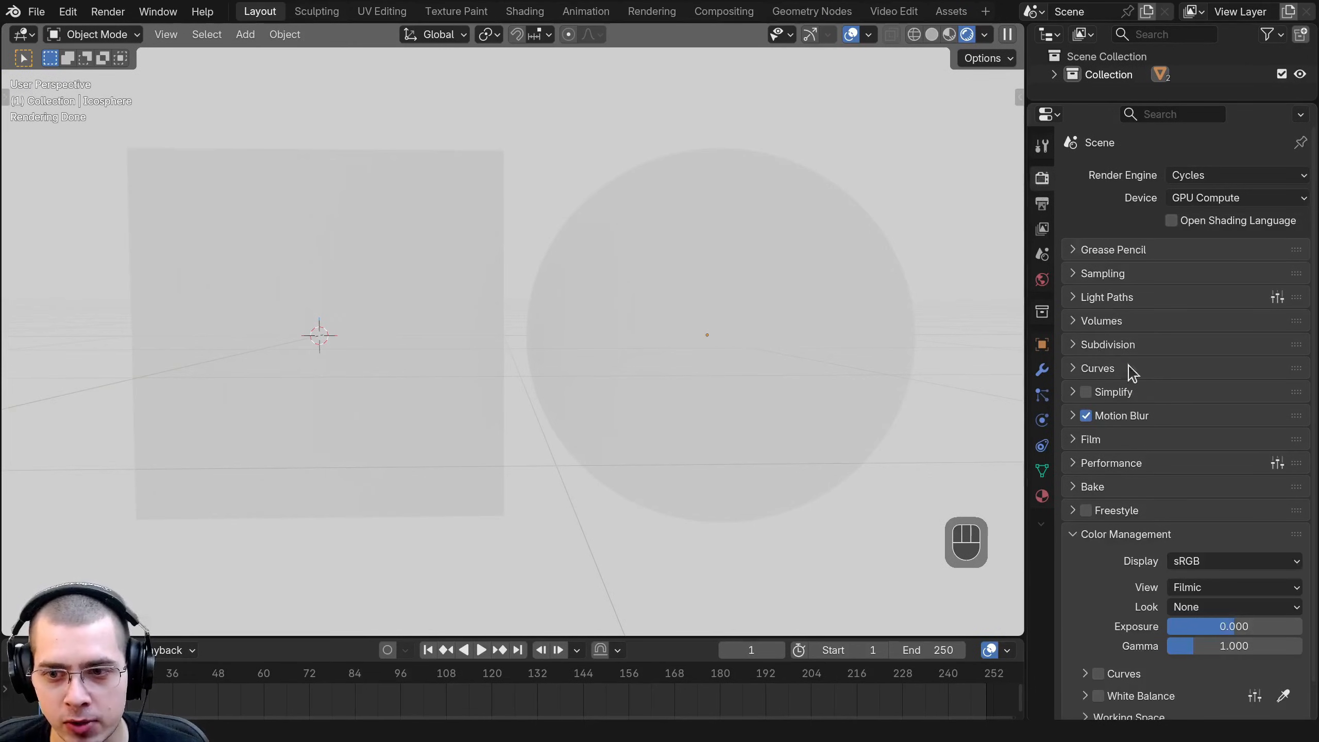
{"action": "left_click", "coordinate": [1091, 439]}
{"action": "scroll", "coordinate": [1092, 447], "scroll_direction": "down", "scroll_amount": 6}
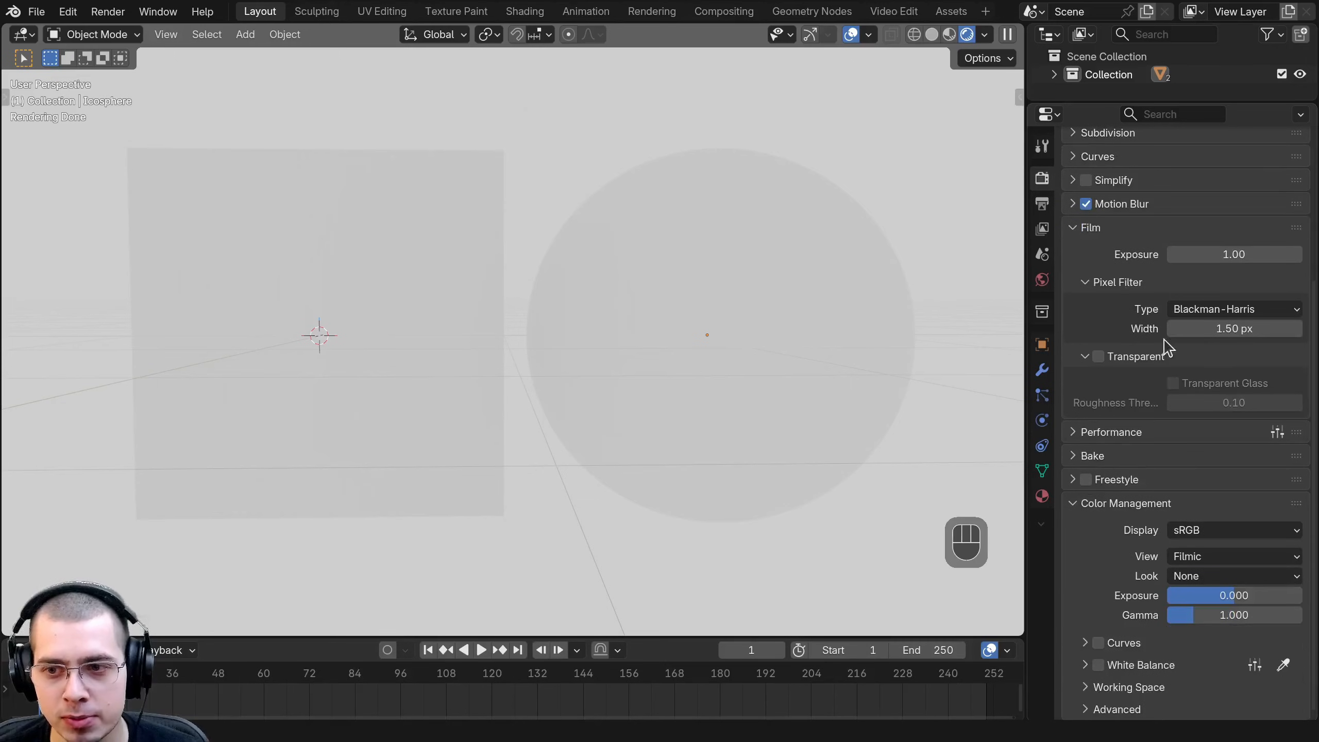
{"action": "left_click", "coordinate": [1099, 358]}
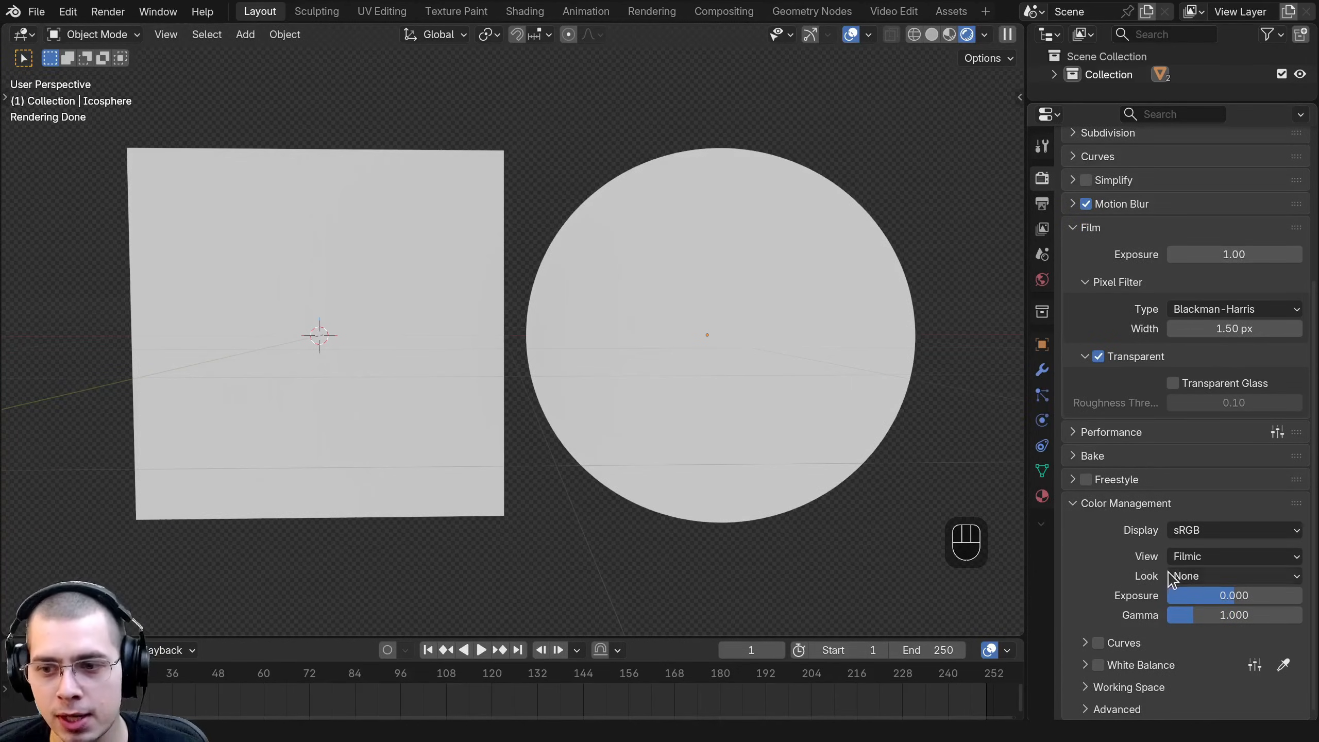
Set the color management Look to Very High Contrast.
{"action": "left_click", "coordinate": [1198, 578]}
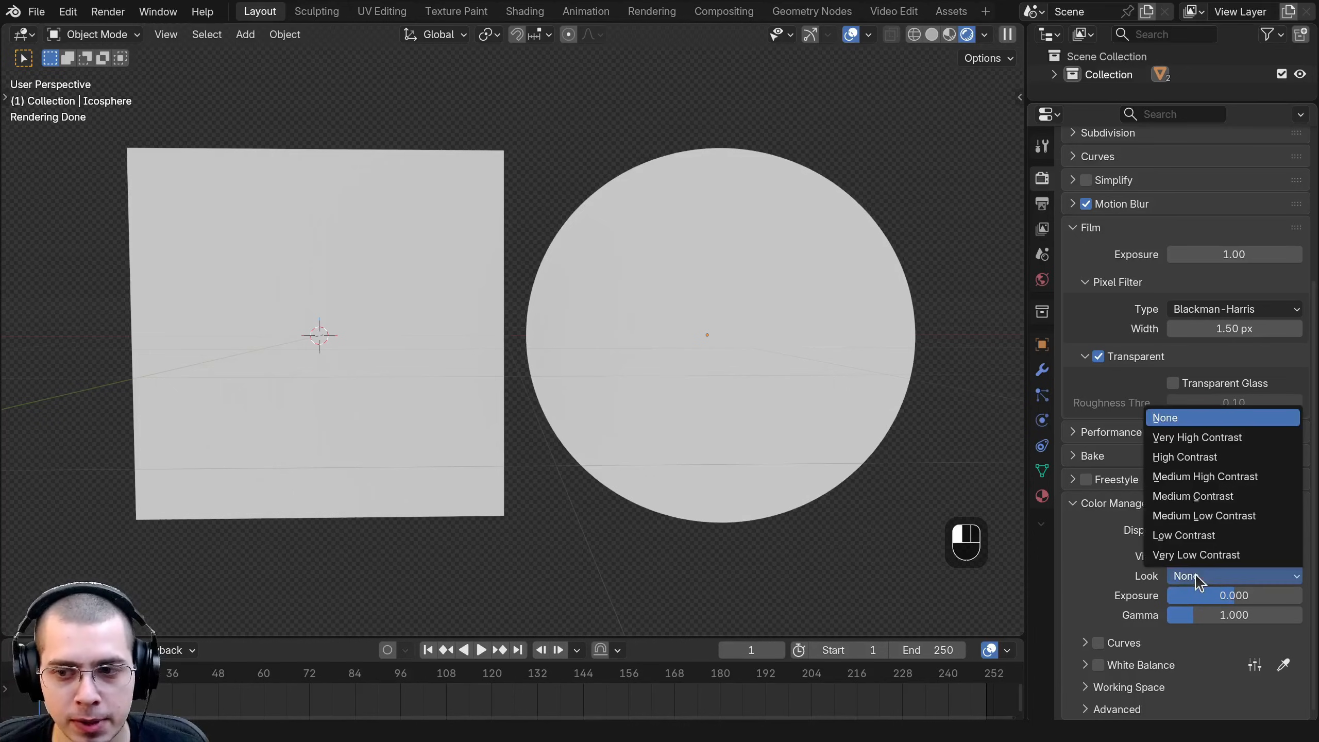
{"action": "left_click", "coordinate": [1194, 438]}
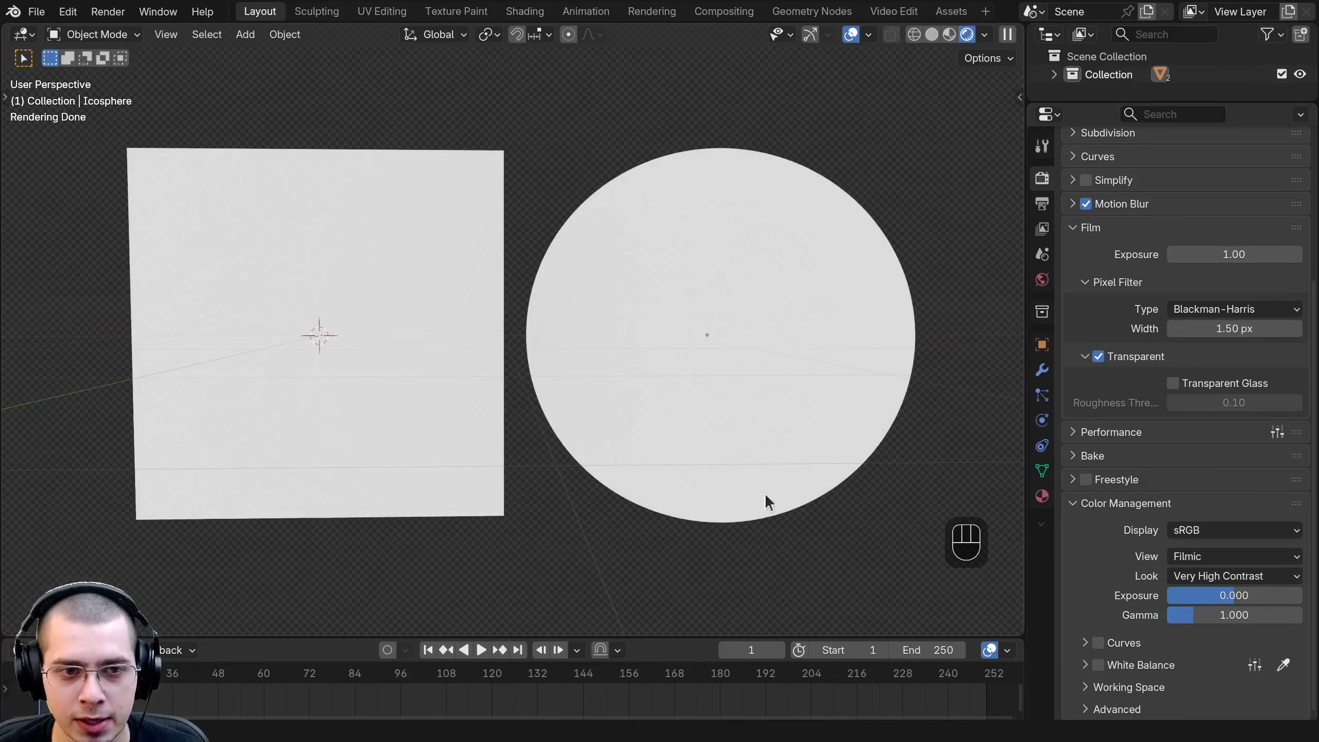
{"action": "scroll", "coordinate": [1075, 384], "scroll_direction": "up", "scroll_amount": 10}
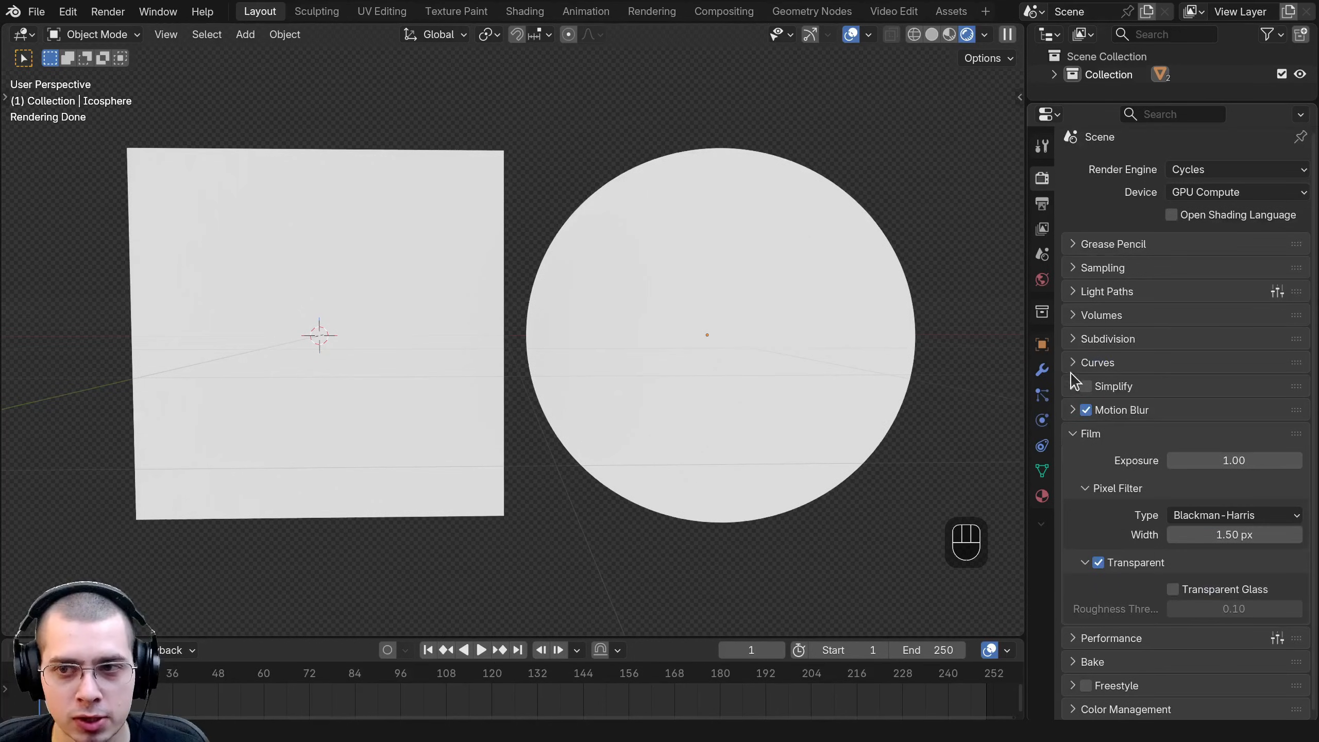
{"action": "left_click", "coordinate": [1077, 435]}
{"action": "scroll", "coordinate": [889, 436], "scroll_direction": "up", "scroll_amount": 1, "text": "shift"}
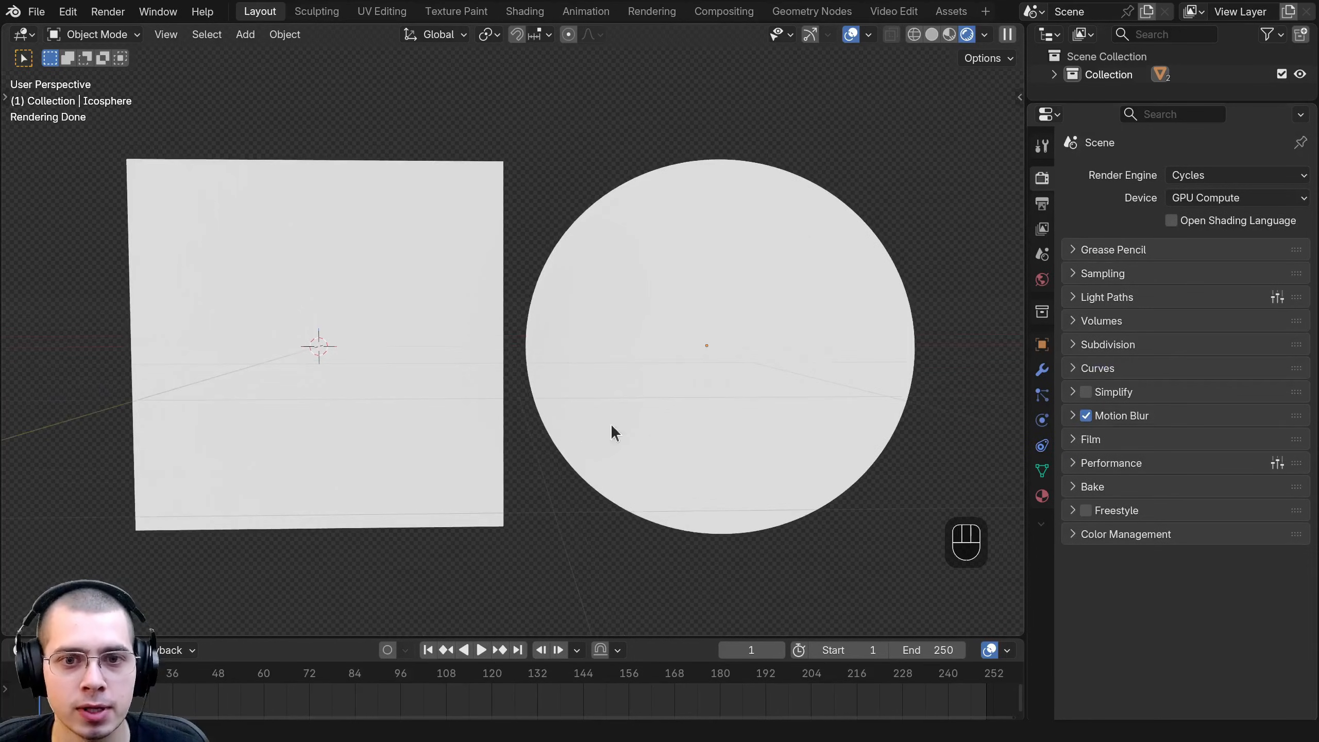
Switch to the Shading workspace and show its 3D viewport in Rendered shading with both objects in view.
{"action": "left_click", "coordinate": [519, 13]}
{"action": "scroll", "coordinate": [254, 383], "scroll_direction": "up", "scroll_amount": 3}
{"action": "key", "text": "z"}
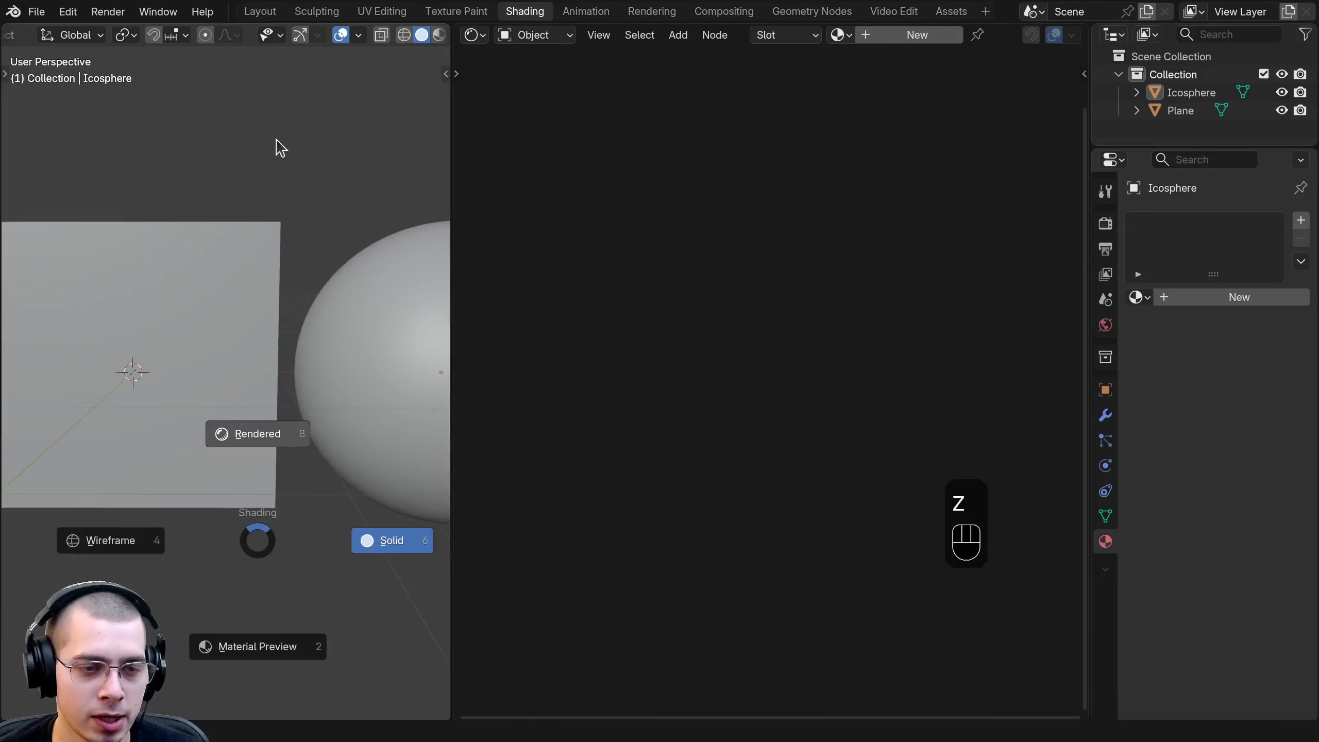
{"action": "left_click", "coordinate": [277, 139]}
{"action": "left_click_drag", "start_coordinate": [451, 169], "coordinate": [427, 177]}
{"action": "scroll", "coordinate": [225, 237], "scroll_direction": "down", "scroll_amount": 3}
{"action": "middle_click_drag", "start_coordinate": [204, 279], "coordinate": [200, 278], "text": "shift"}
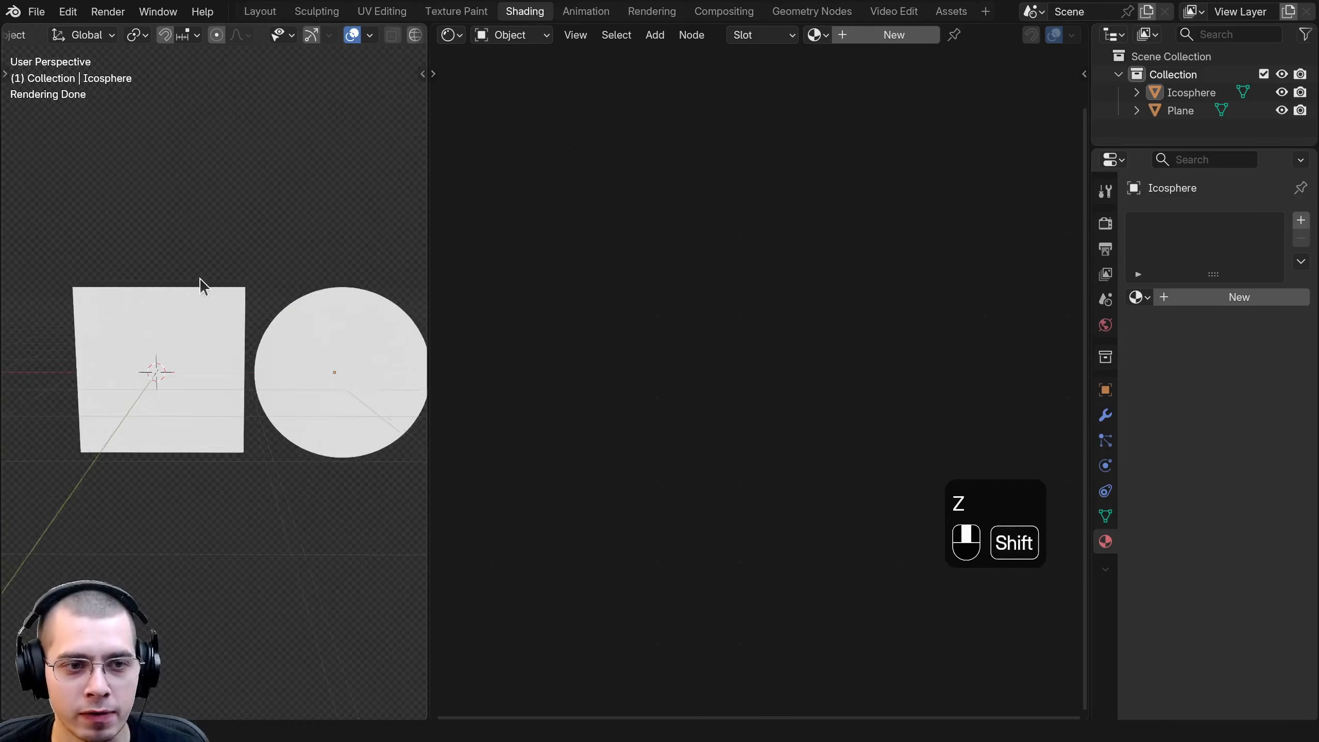
{"action": "scroll", "coordinate": [201, 274], "scroll_direction": "up", "scroll_amount": 2}
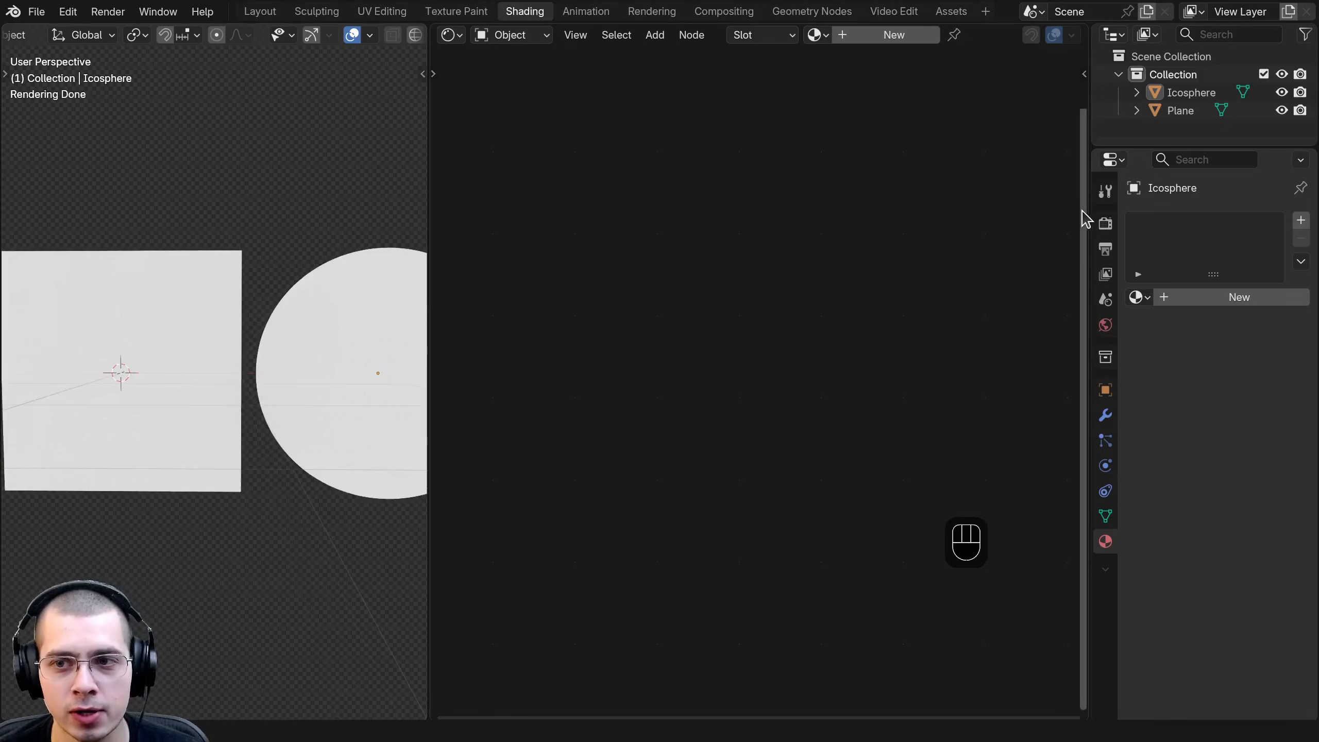
Enlarge the node editor and create a new material named Sunbeams on the ico sphere.
{"action": "left_click_drag", "start_coordinate": [1088, 221], "coordinate": [1250, 221]}
{"action": "left_click", "coordinate": [863, 36]}
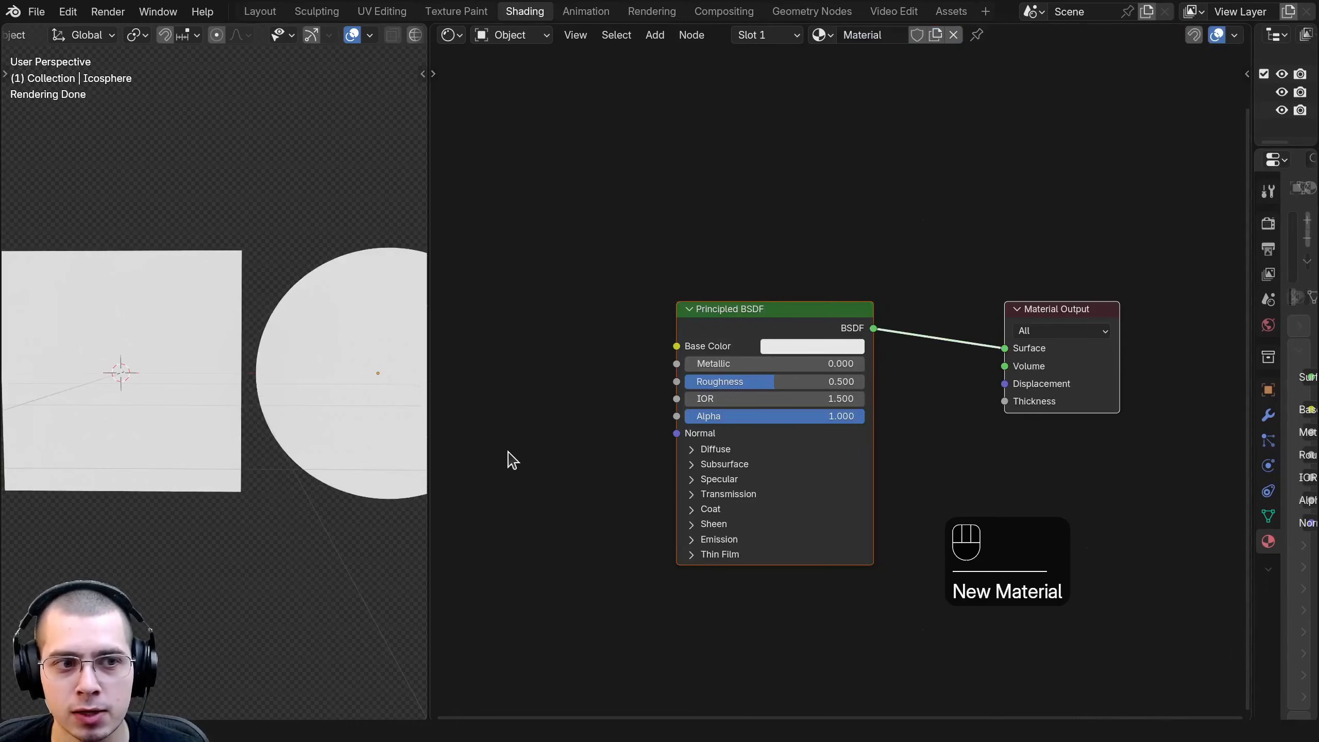
{"action": "left_click", "coordinate": [871, 36]}
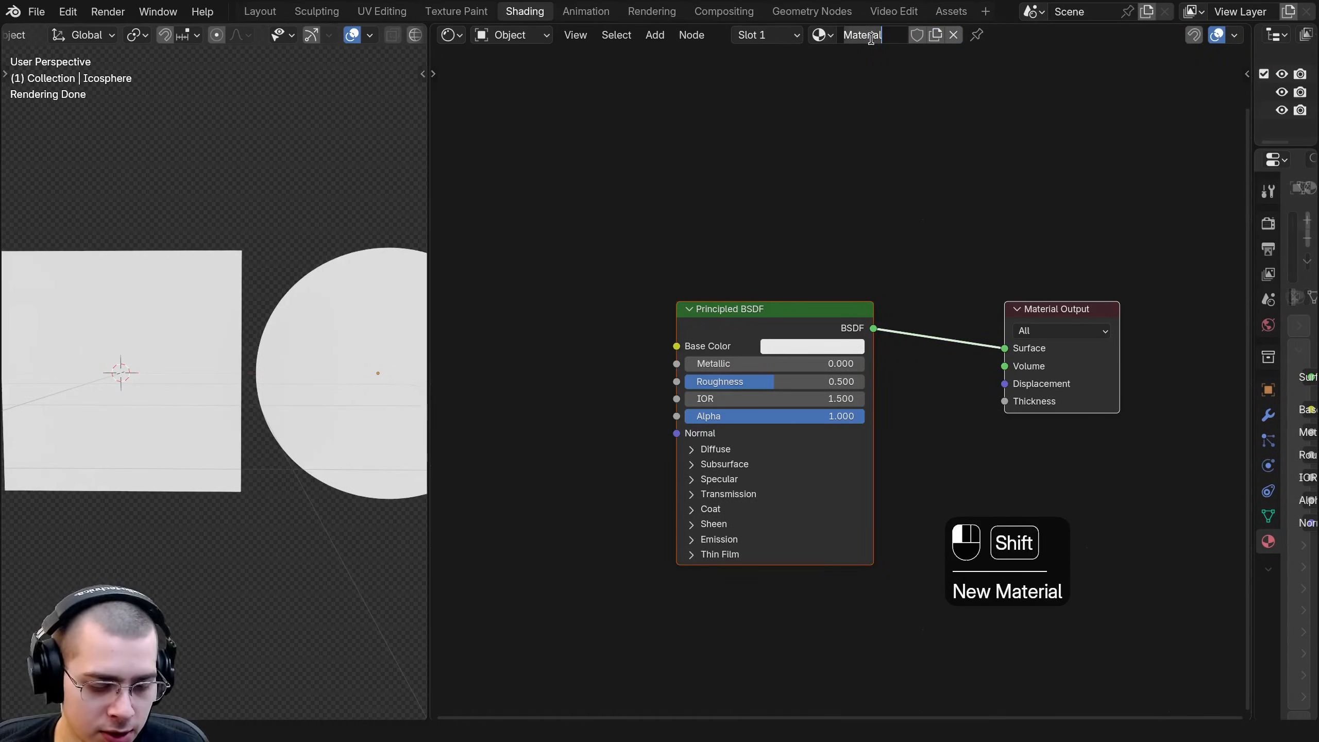
{"action": "type", "text": "Su"}
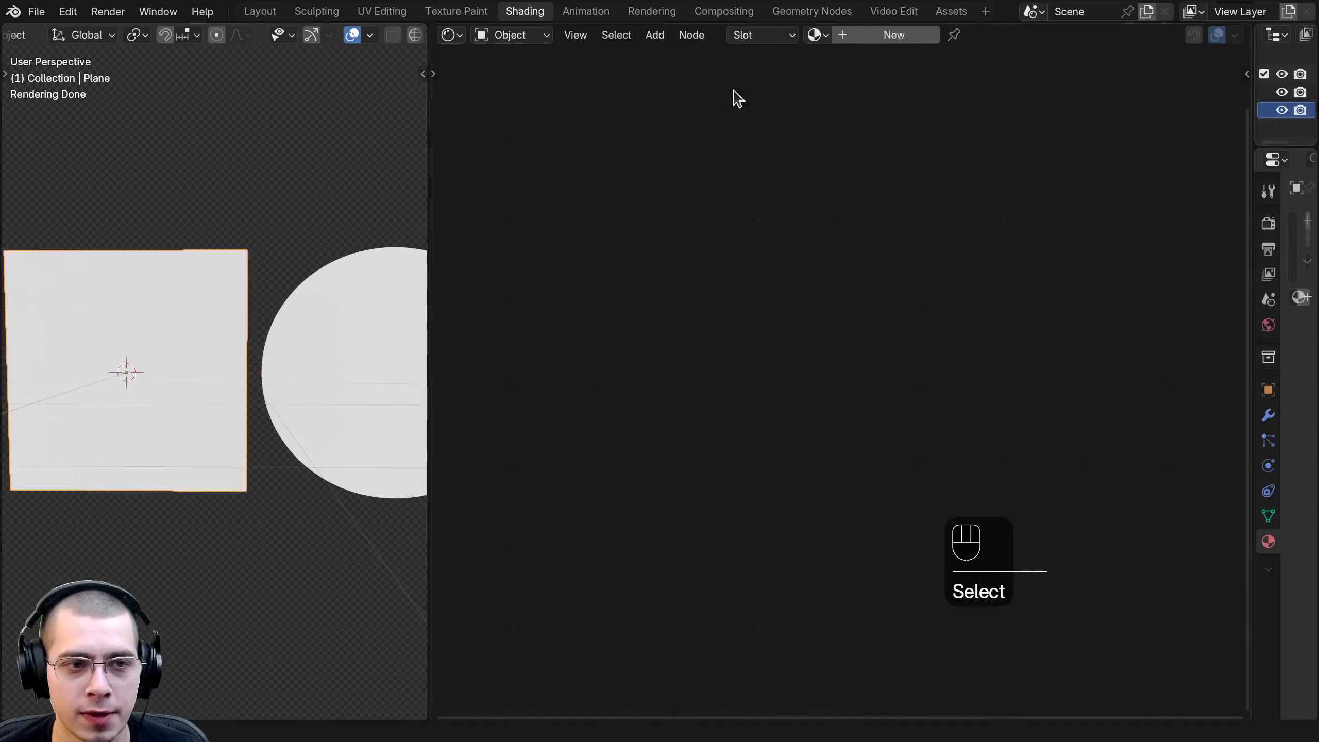
Assign the existing Sunbeams material to the plane and move the Principled BSDF node closer to the Material Output.
{"action": "left_click", "coordinate": [814, 37]}
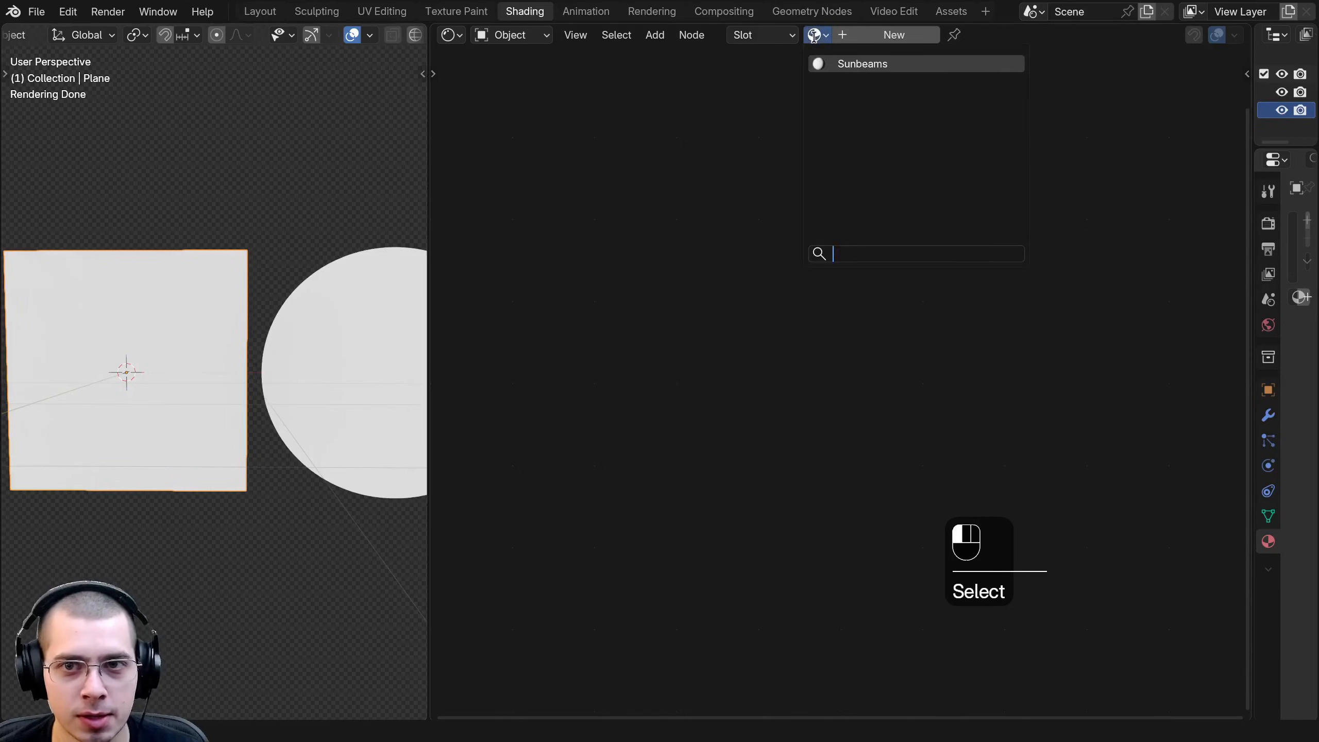
{"action": "left_click", "coordinate": [847, 63]}
{"action": "key", "text": "KP_Decimal"}
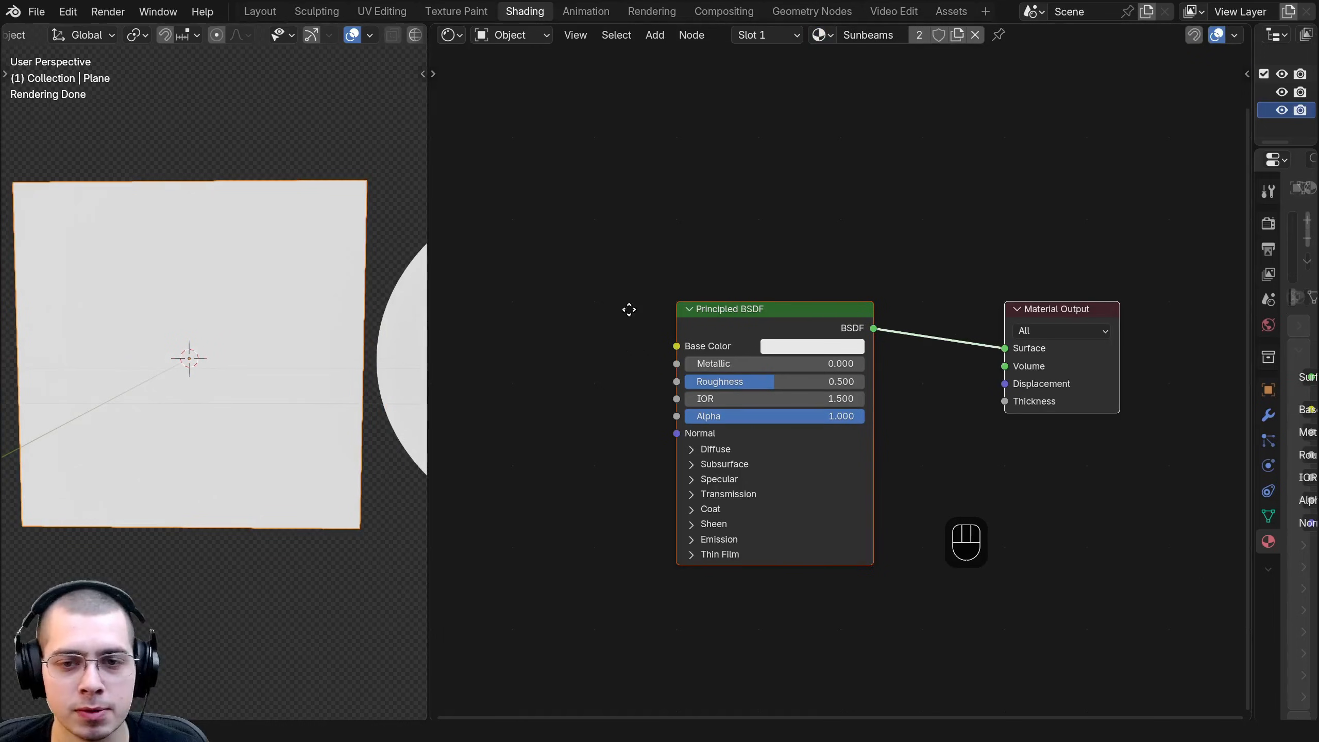
{"action": "middle_click_drag", "start_coordinate": [630, 310], "coordinate": [609, 282]}
{"action": "key", "text": "a"}
{"action": "key", "text": "a"}
{"action": "left_click_drag", "start_coordinate": [708, 297], "coordinate": [781, 296]}
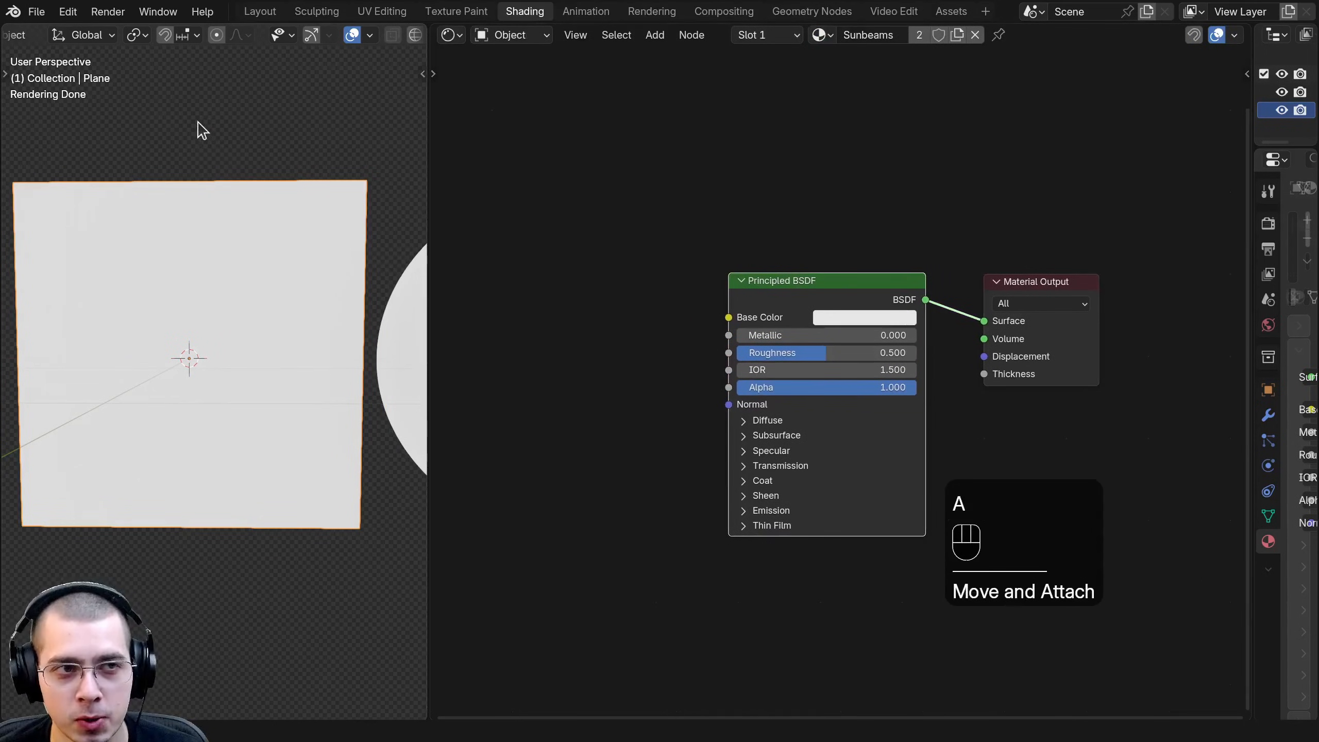
Search the add-ons in the Preferences for "node" and check whether Node Wrangler is enabled.
{"action": "left_click", "coordinate": [68, 11]}
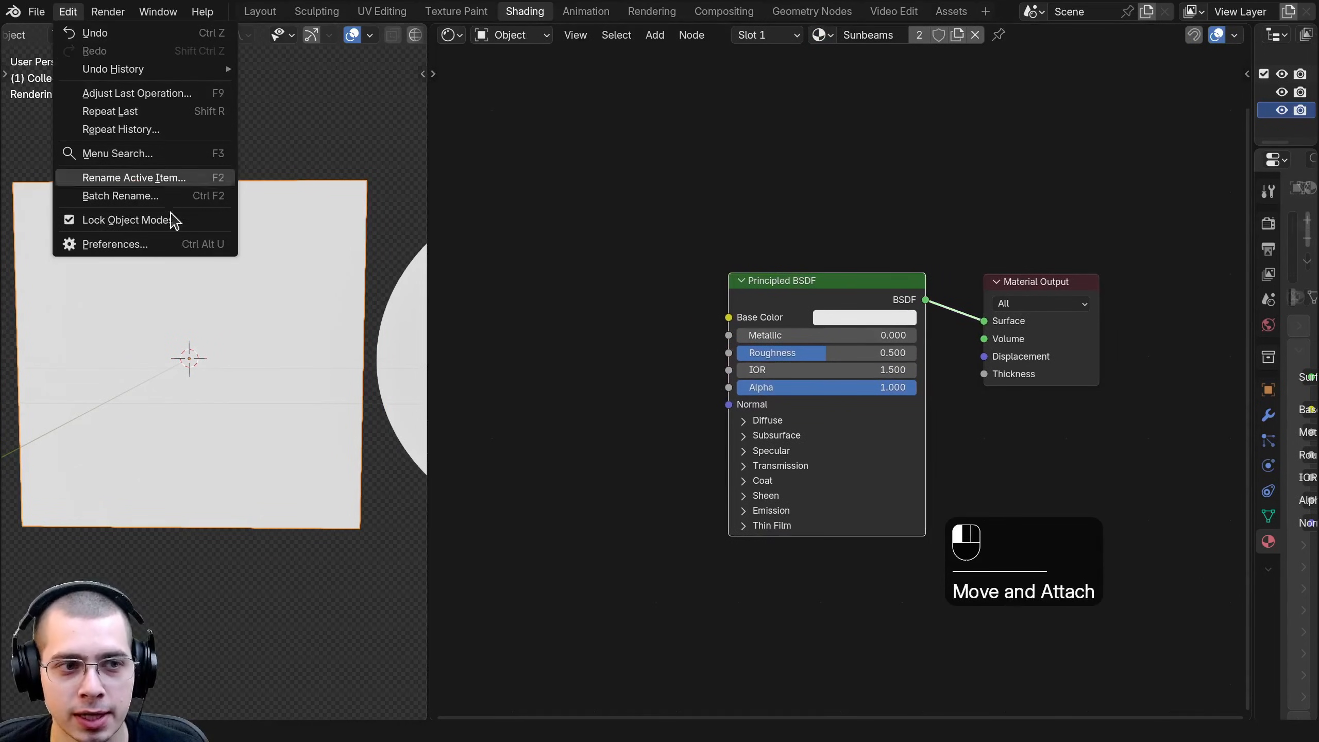
{"action": "left_click", "coordinate": [161, 245]}
{"action": "left_click", "coordinate": [443, 126]}
{"action": "type", "text": "node"}
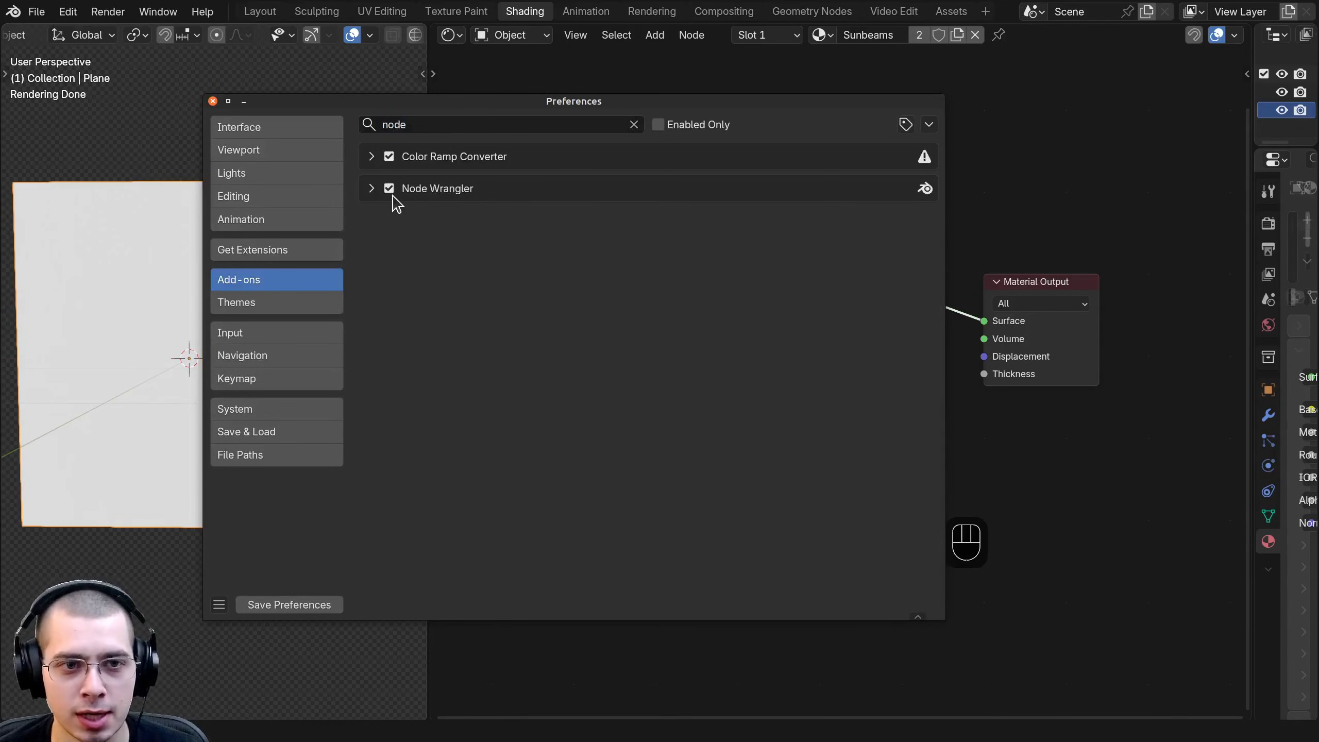
{"action": "left_click", "coordinate": [213, 101]}
Add a Gradient Texture node before the Principled BSDF and preview its Color output on the objects.
{"action": "scroll", "coordinate": [695, 391], "scroll_direction": "down", "scroll_amount": 1}
{"action": "scroll", "coordinate": [784, 298], "scroll_direction": "up", "scroll_amount": 2}
{"action": "key", "text": "shift+a"}
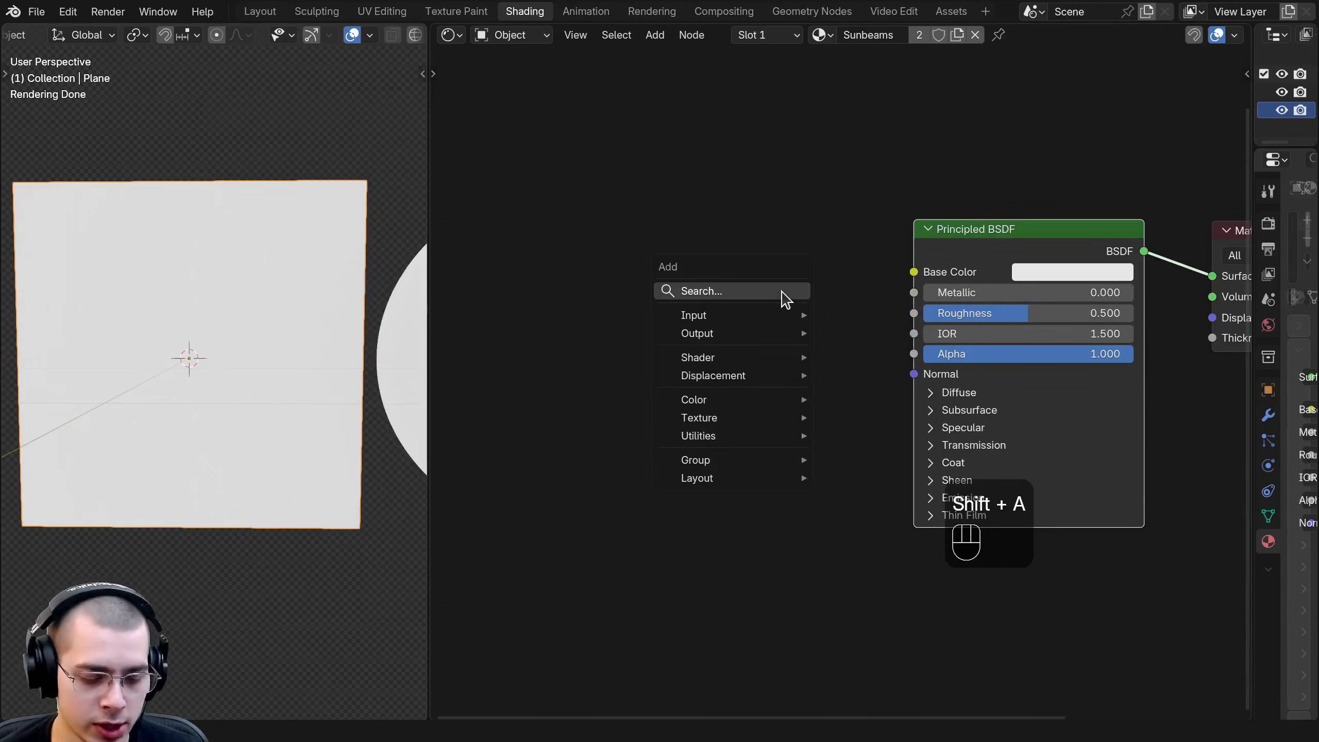
{"action": "type", "text": "gr"}
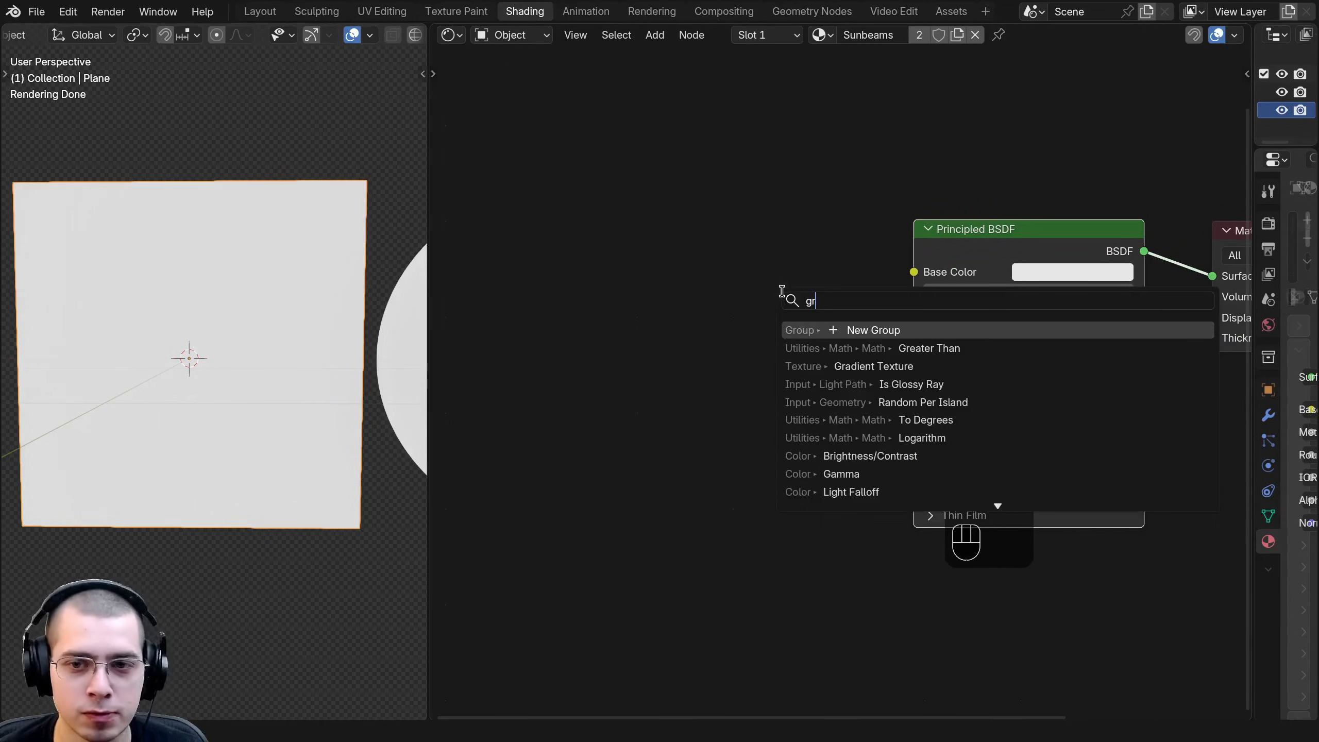
{"action": "left_click", "coordinate": [852, 366]}
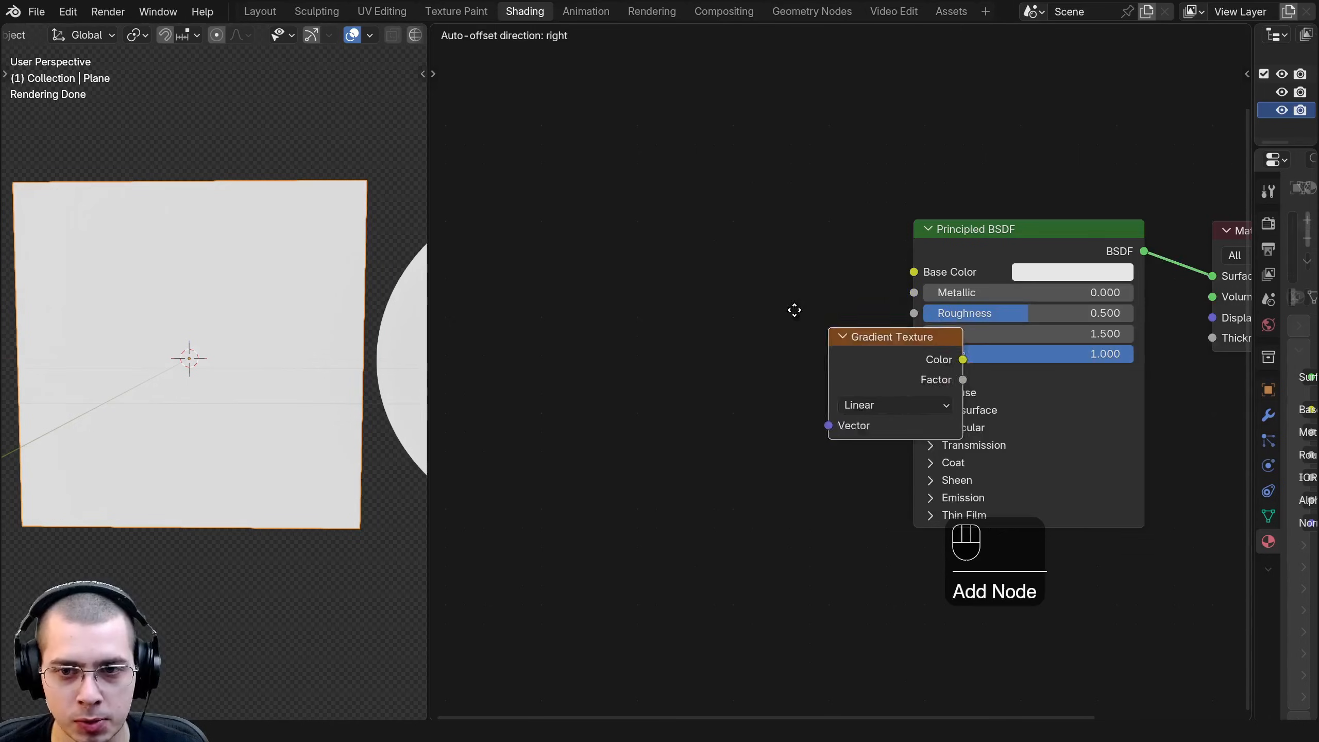
{"action": "left_click", "coordinate": [617, 230]}
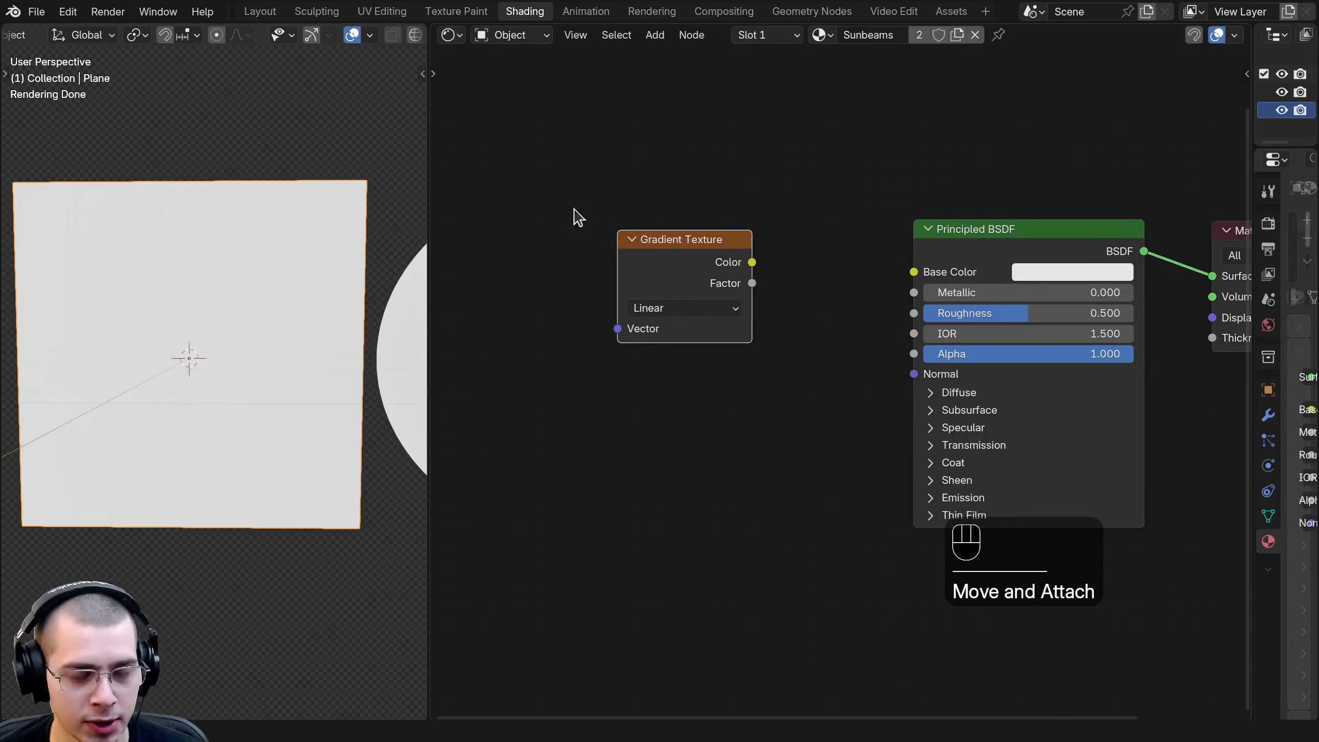
{"action": "left_click", "coordinate": [677, 267], "text": "ctrl+shift"}
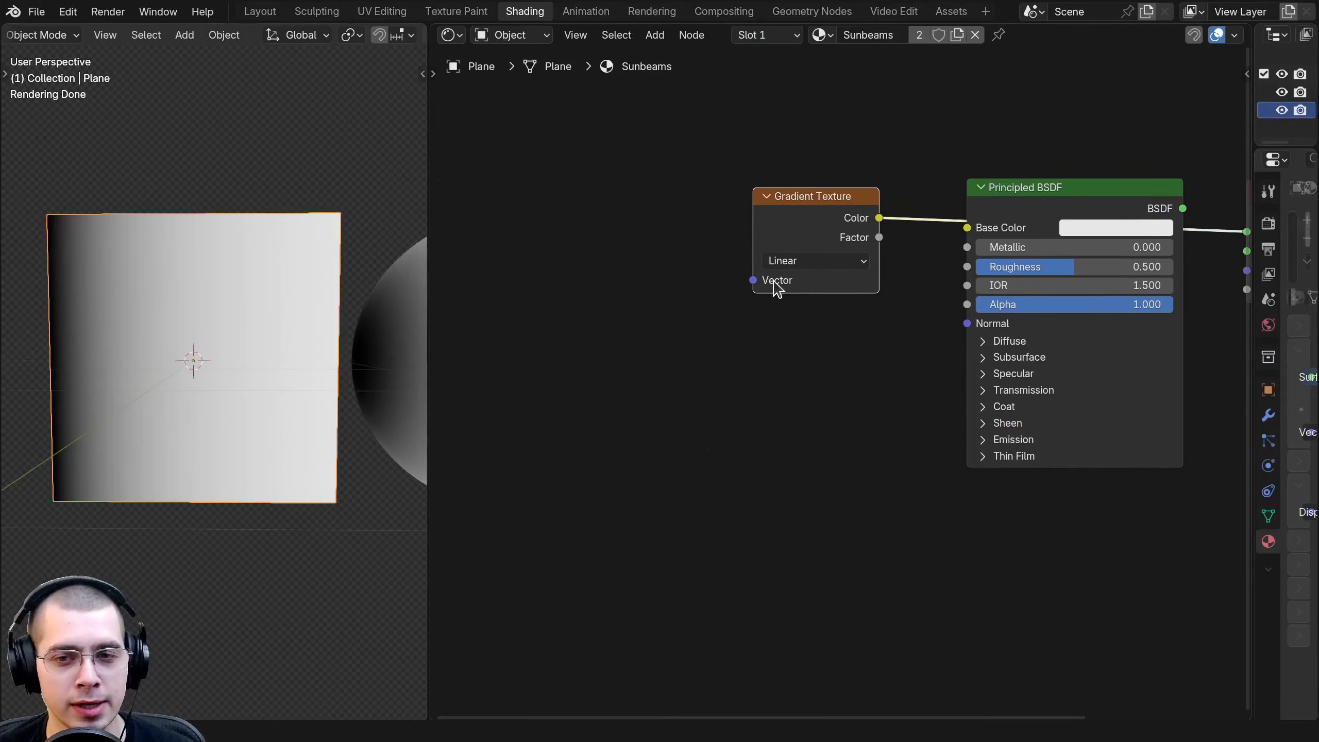
Set the Gradient Texture's gradient type to Radial.
{"action": "left_click", "coordinate": [786, 266]}
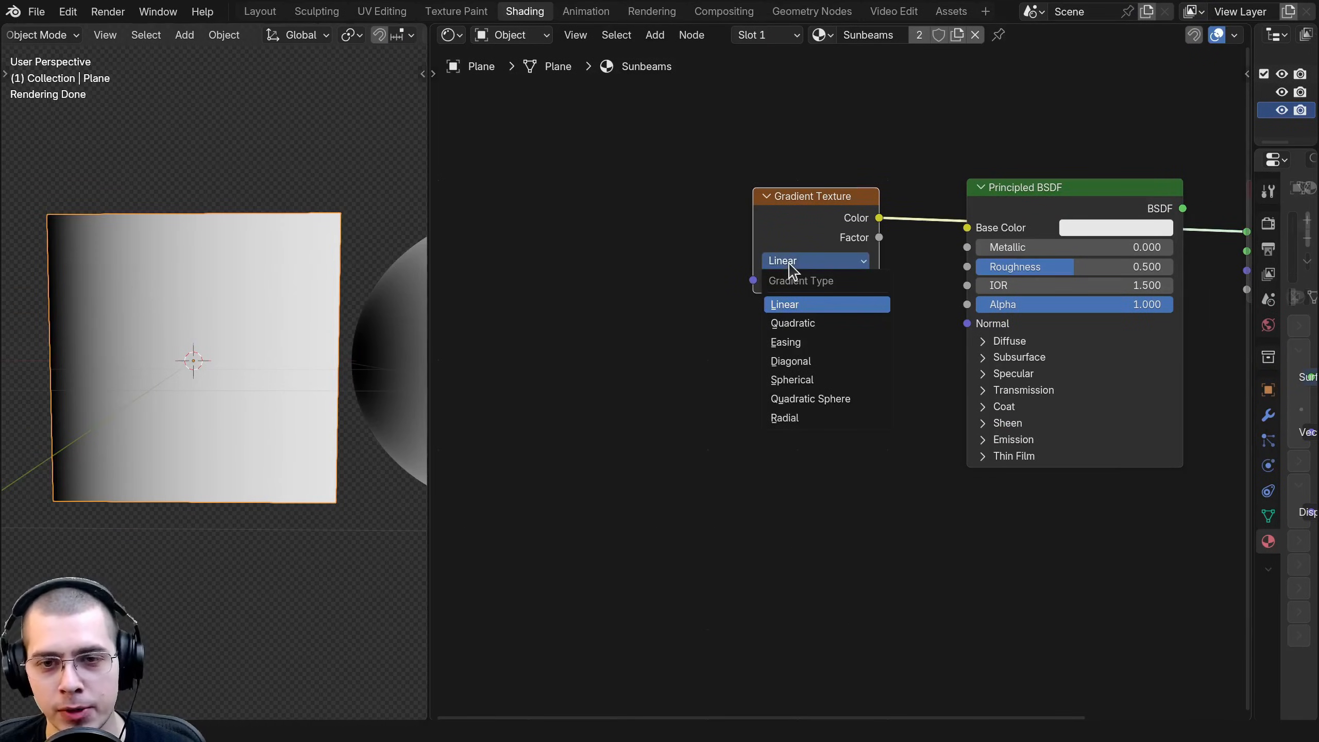
{"action": "left_click", "coordinate": [807, 419]}
{"action": "scroll", "coordinate": [166, 470], "scroll_direction": "down", "scroll_amount": 3}
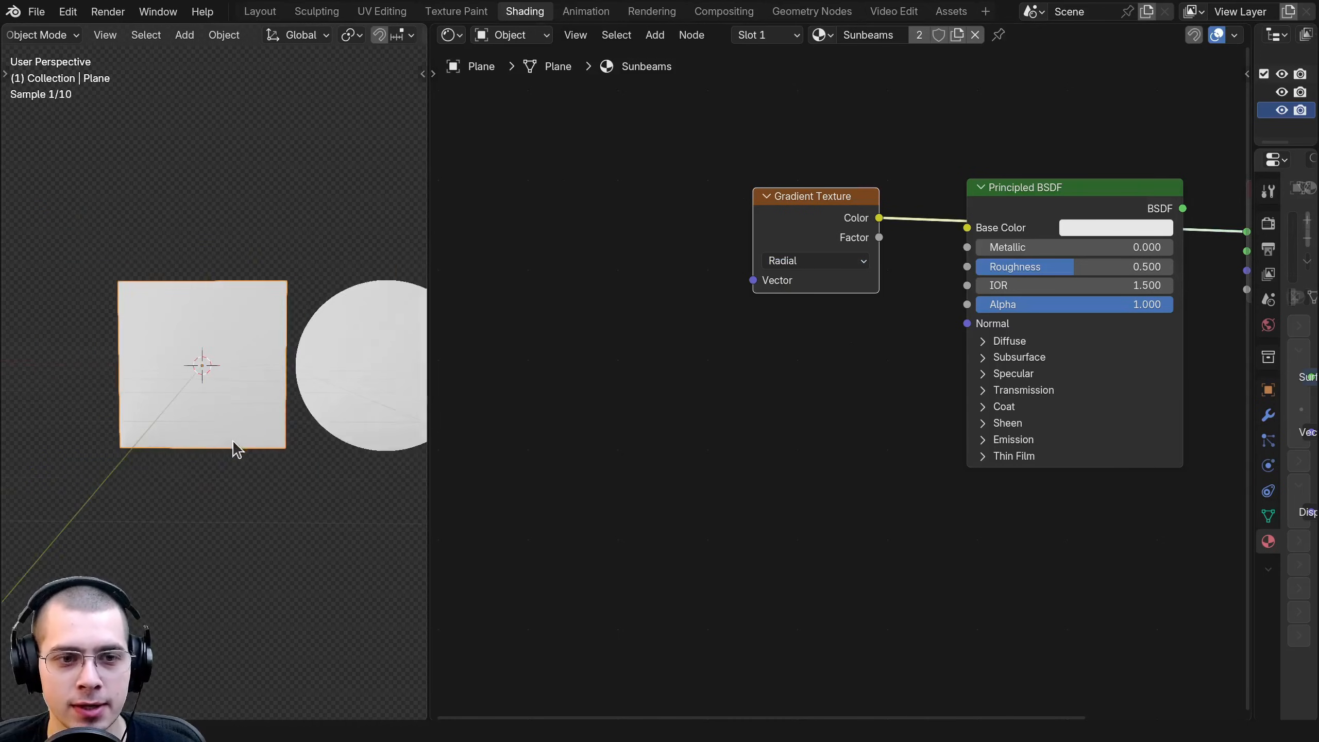
{"action": "middle_click_drag", "start_coordinate": [233, 364], "coordinate": [243, 351]}
Add Texture Coordinate and Mapping nodes feeding the Gradient Texture's Vector input, and line them up beside it.
{"action": "left_click_drag", "start_coordinate": [782, 218], "coordinate": [760, 215]}
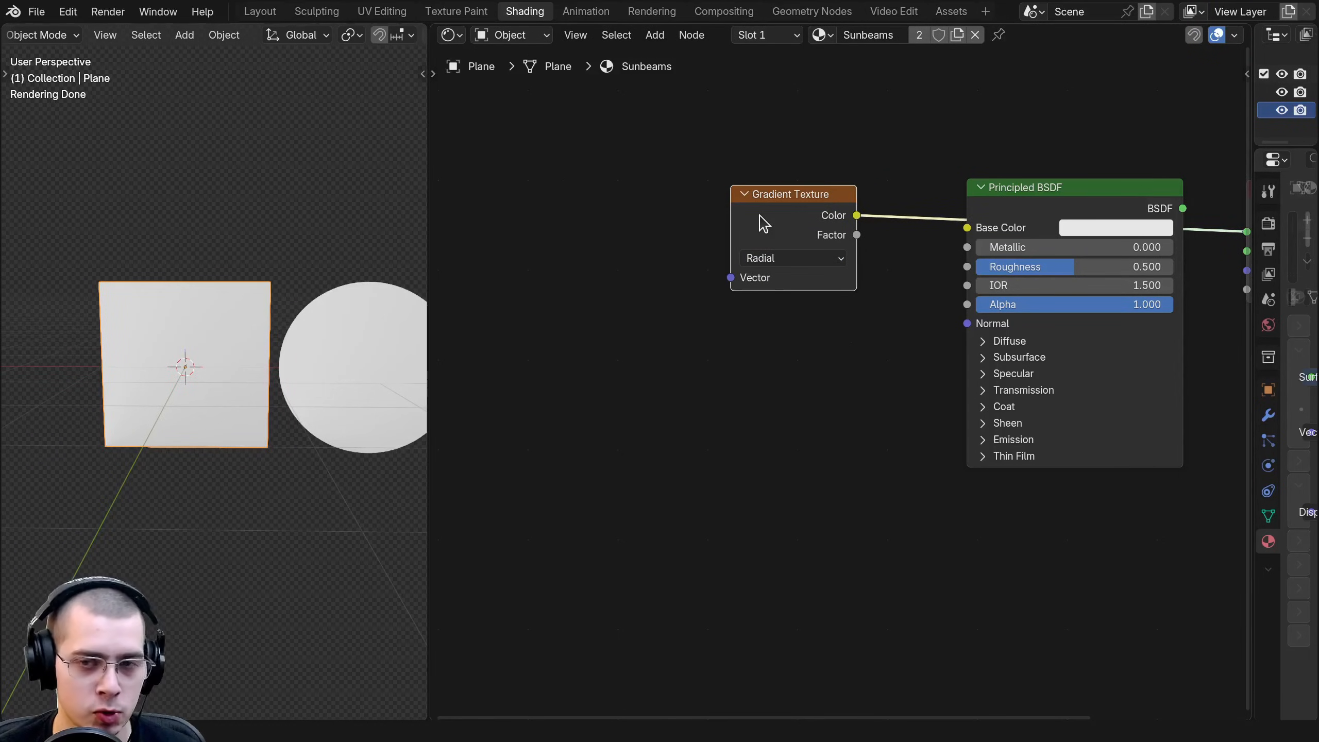
{"action": "key", "text": "ctrl+t"}
{"action": "middle_click_drag", "start_coordinate": [783, 264], "coordinate": [826, 271]}
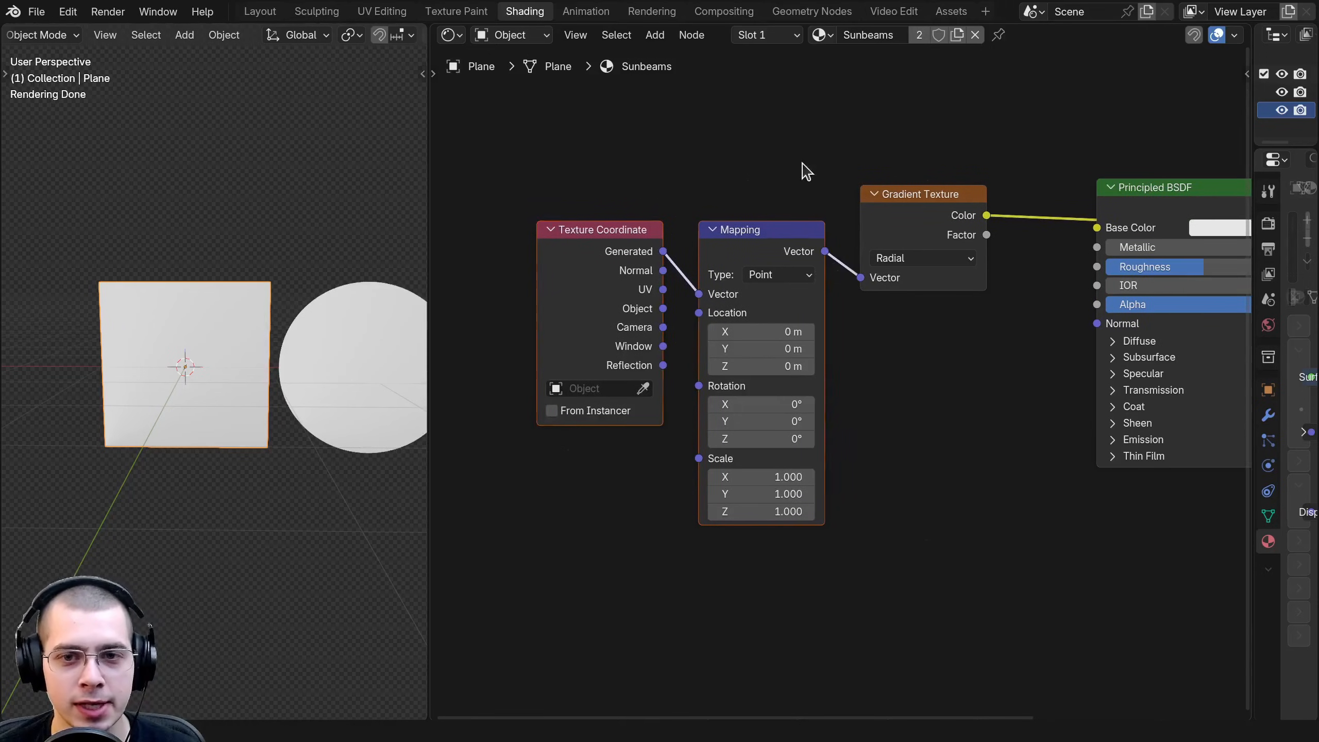
{"action": "left_click_drag", "start_coordinate": [796, 158], "coordinate": [649, 290]}
{"action": "key", "text": "g"}
{"action": "left_click", "coordinate": [628, 245]}
{"action": "key", "text": "alt+a"}
{"action": "left_click", "coordinate": [573, 326]}
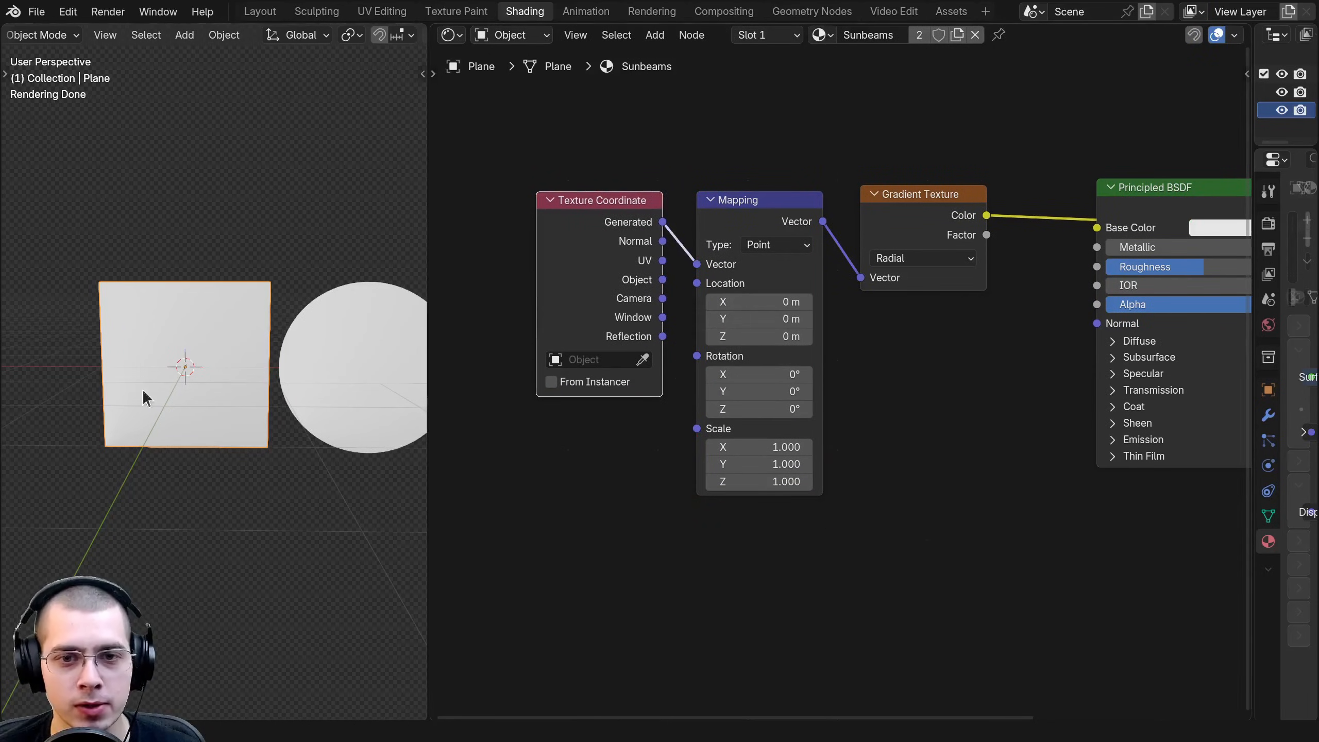
Link the Texture Coordinate's Object output to the Mapping node's Vector input, replacing the Generated link, and inspect the plane.
{"action": "scroll", "coordinate": [254, 315], "scroll_direction": "up", "scroll_amount": 2}
{"action": "scroll", "coordinate": [620, 268], "scroll_direction": "up", "scroll_amount": 1}
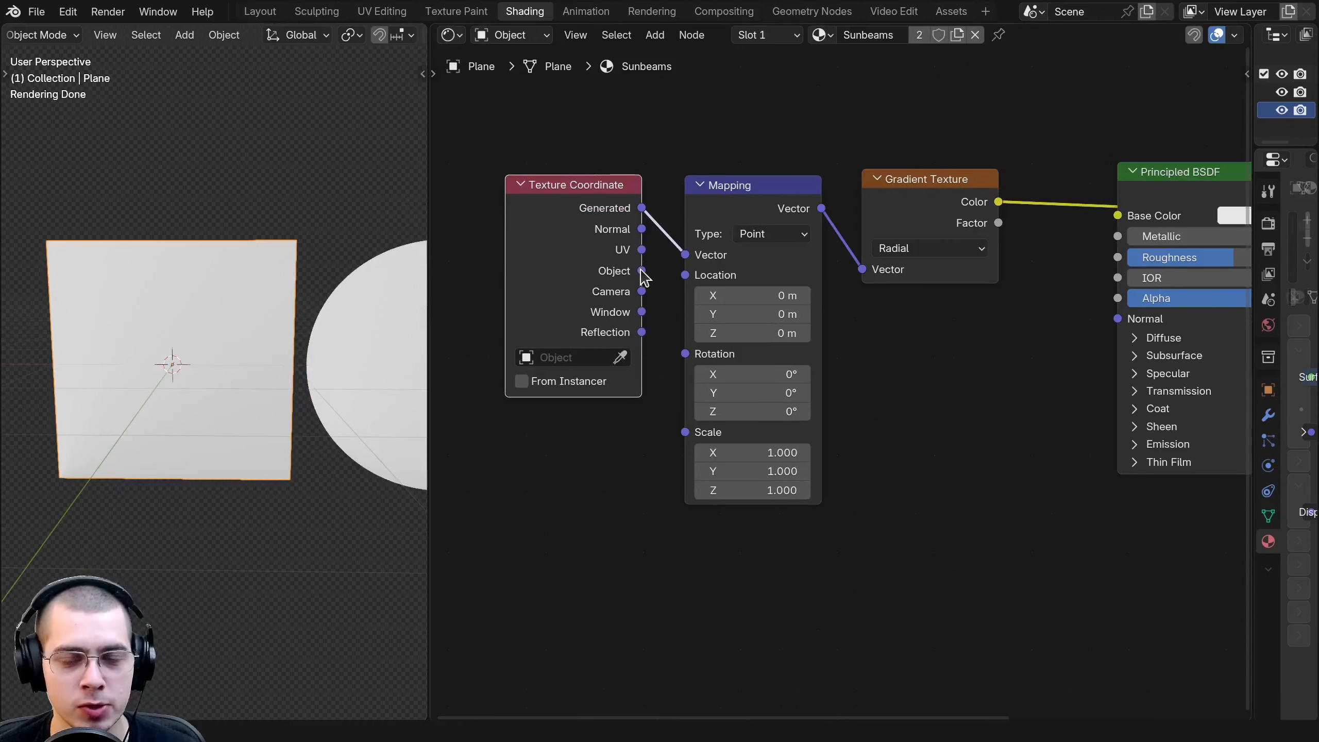
{"action": "left_click_drag", "start_coordinate": [642, 271], "coordinate": [680, 260]}
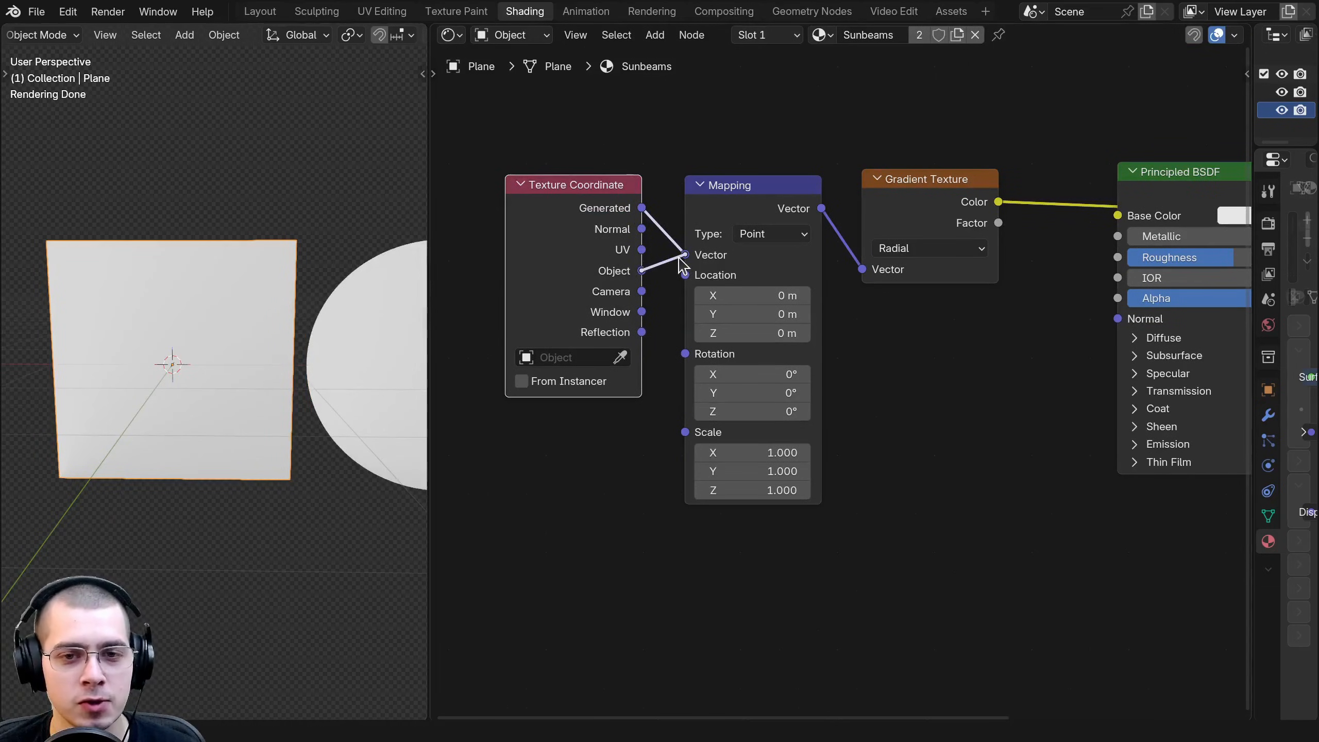
{"action": "scroll", "coordinate": [275, 369], "scroll_direction": "up", "scroll_amount": 2}
{"action": "middle_click_drag", "start_coordinate": [182, 426], "coordinate": [266, 353]}
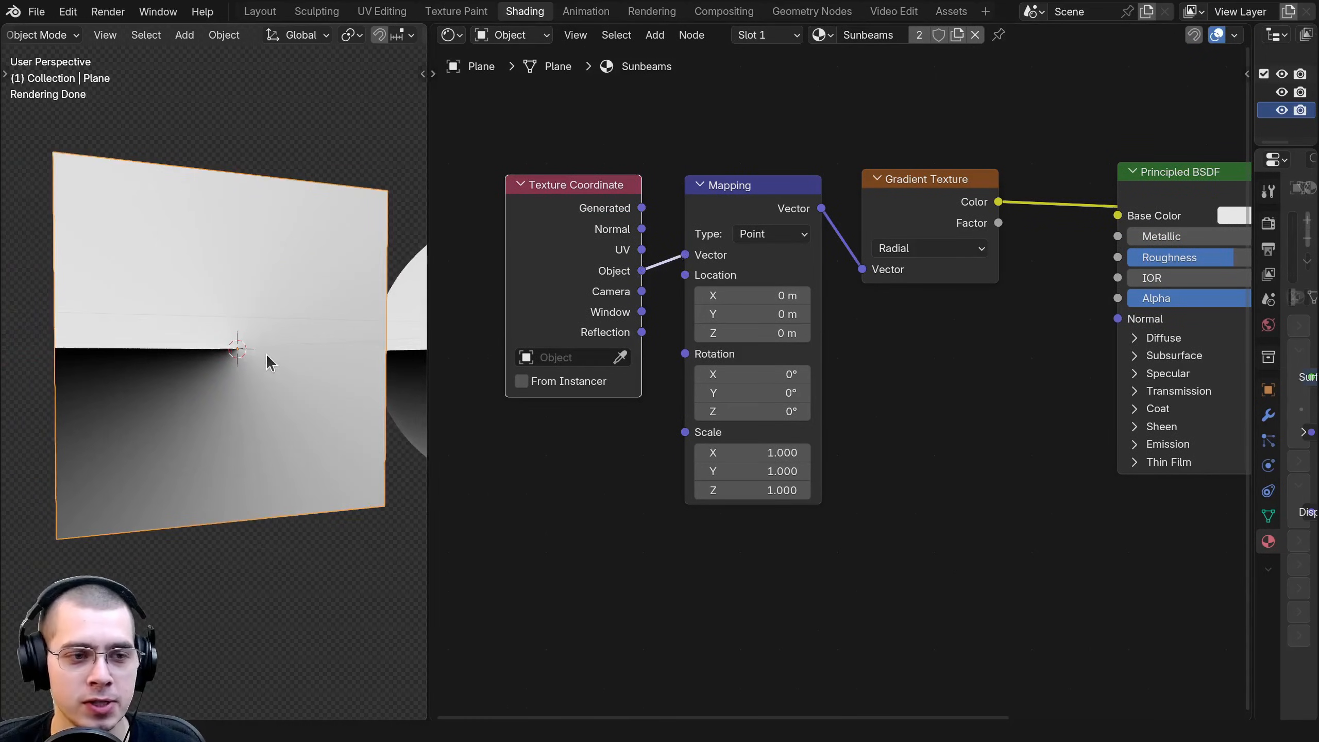
{"action": "left_click_drag", "start_coordinate": [608, 276], "coordinate": [622, 274]}
{"action": "middle_click_drag", "start_coordinate": [201, 379], "coordinate": [284, 365]}
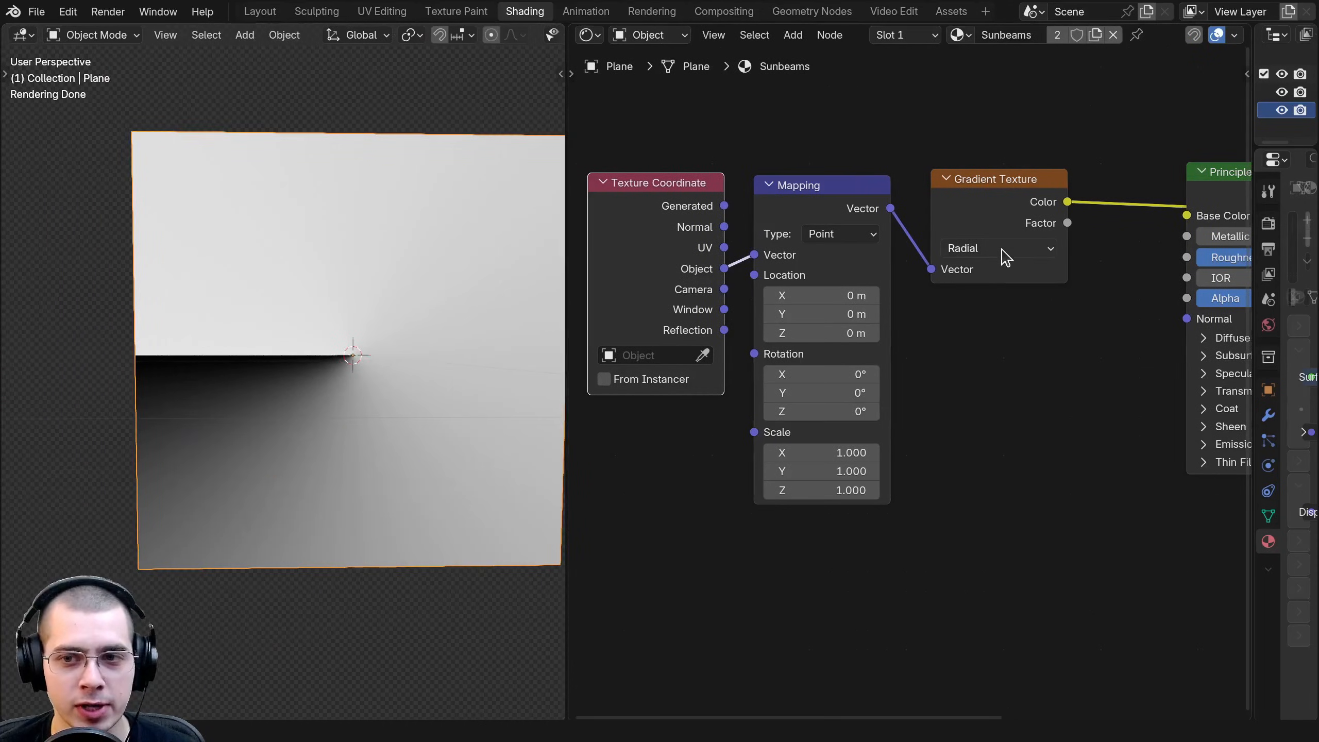
Switch the Gradient Texture to Linear for comparison and set it back to Radial.
{"action": "left_click", "coordinate": [1001, 252]}
{"action": "left_click", "coordinate": [994, 296]}
{"action": "middle_click_drag", "start_coordinate": [344, 330], "coordinate": [133, 289], "text": "shift"}
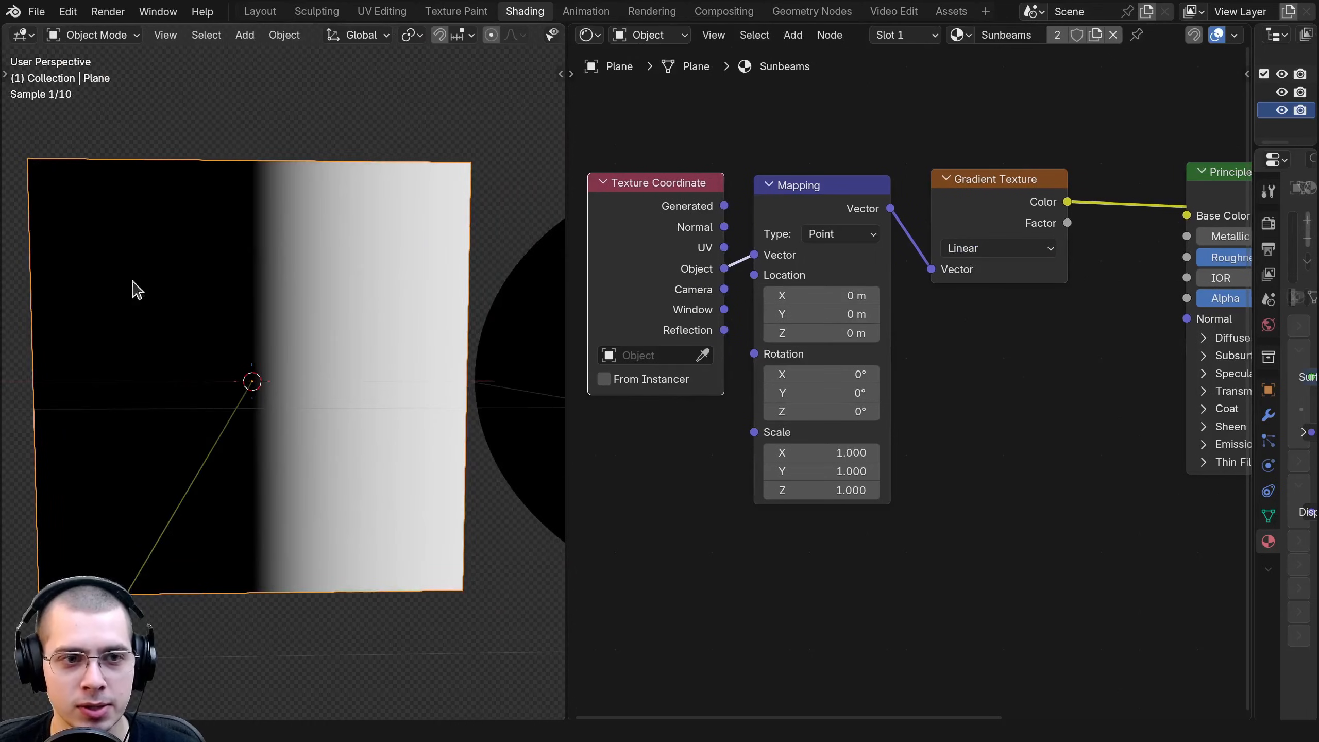
{"action": "left_click", "coordinate": [976, 248]}
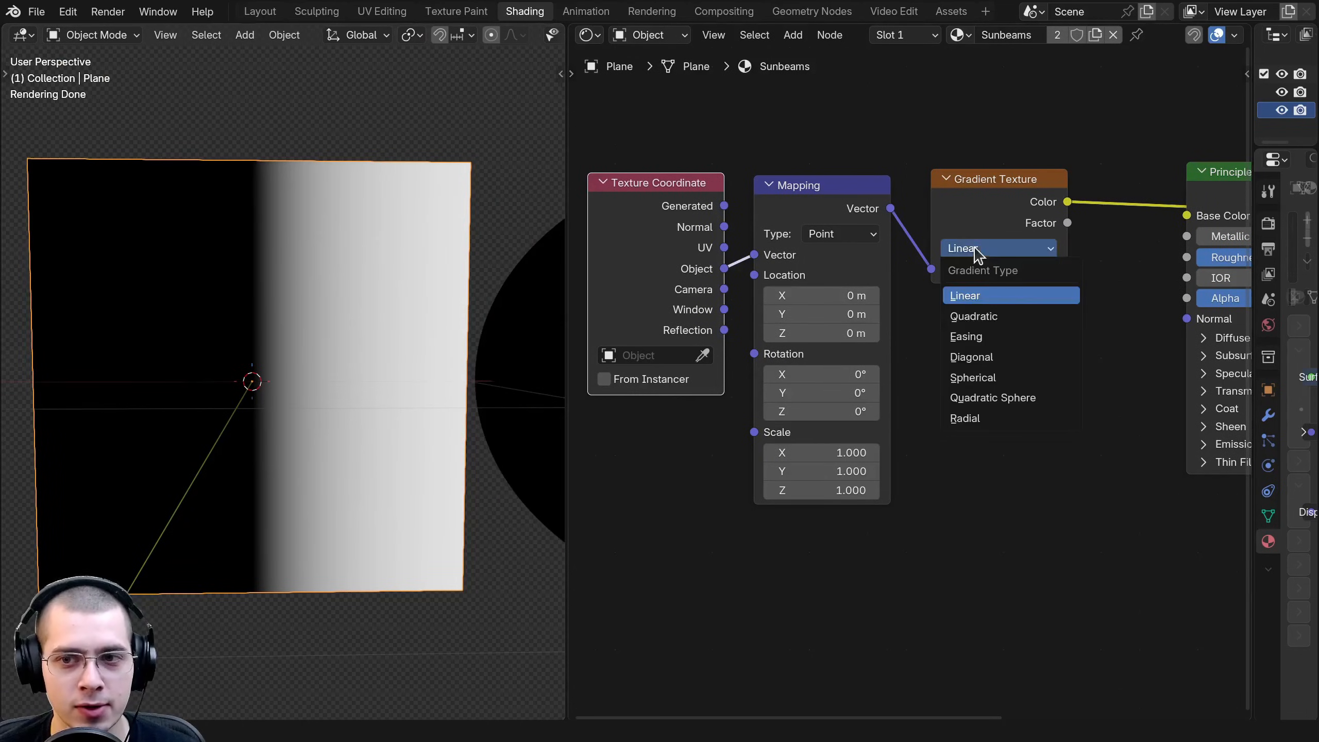
{"action": "left_click", "coordinate": [993, 418]}
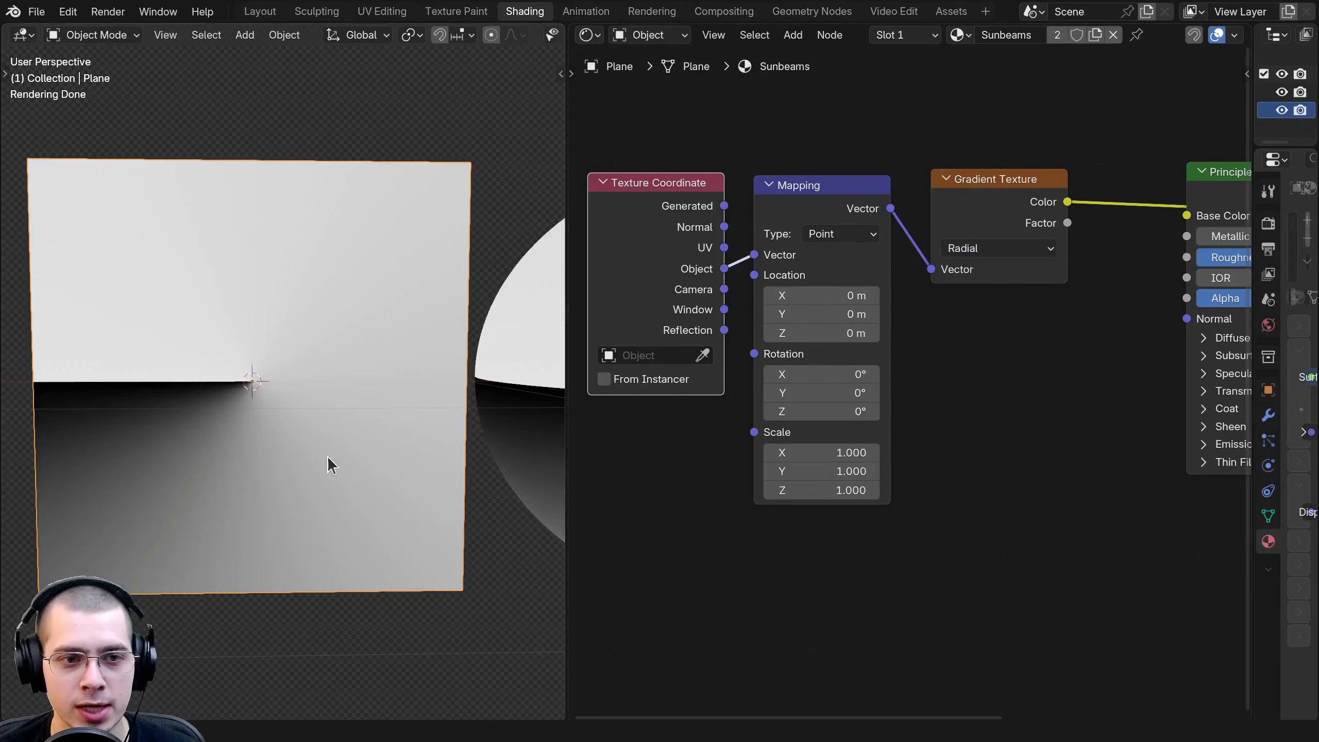
Add a Math node in the space between the Gradient Texture and the Principled BSDF, below their link.
{"action": "scroll", "coordinate": [228, 377], "scroll_direction": "up", "scroll_amount": 1}
{"action": "scroll", "coordinate": [228, 378], "scroll_direction": "up", "scroll_amount": 1}
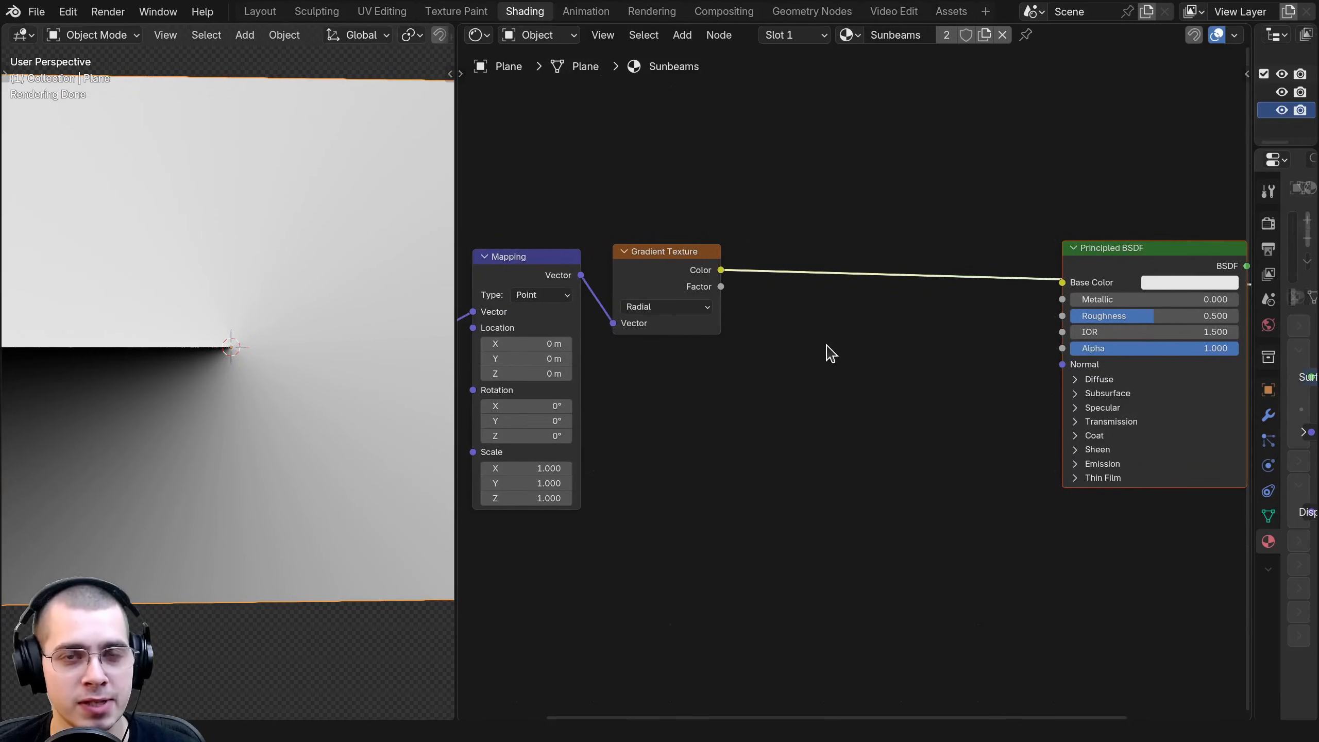
{"action": "middle_click_drag", "start_coordinate": [800, 347], "coordinate": [774, 359]}
{"action": "scroll", "coordinate": [214, 275], "scroll_direction": "down", "scroll_amount": 2}
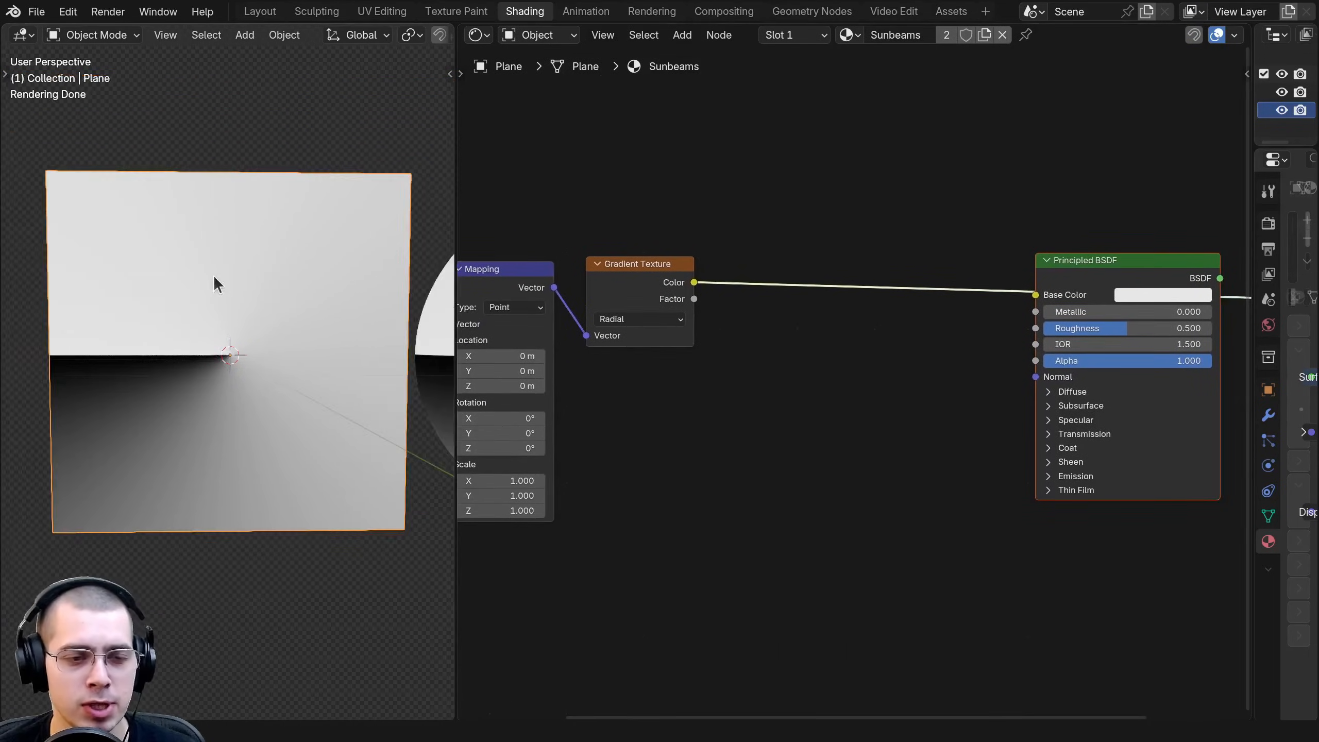
{"action": "middle_click_drag", "start_coordinate": [675, 303], "coordinate": [666, 306]}
{"action": "key", "text": "shift+a"}
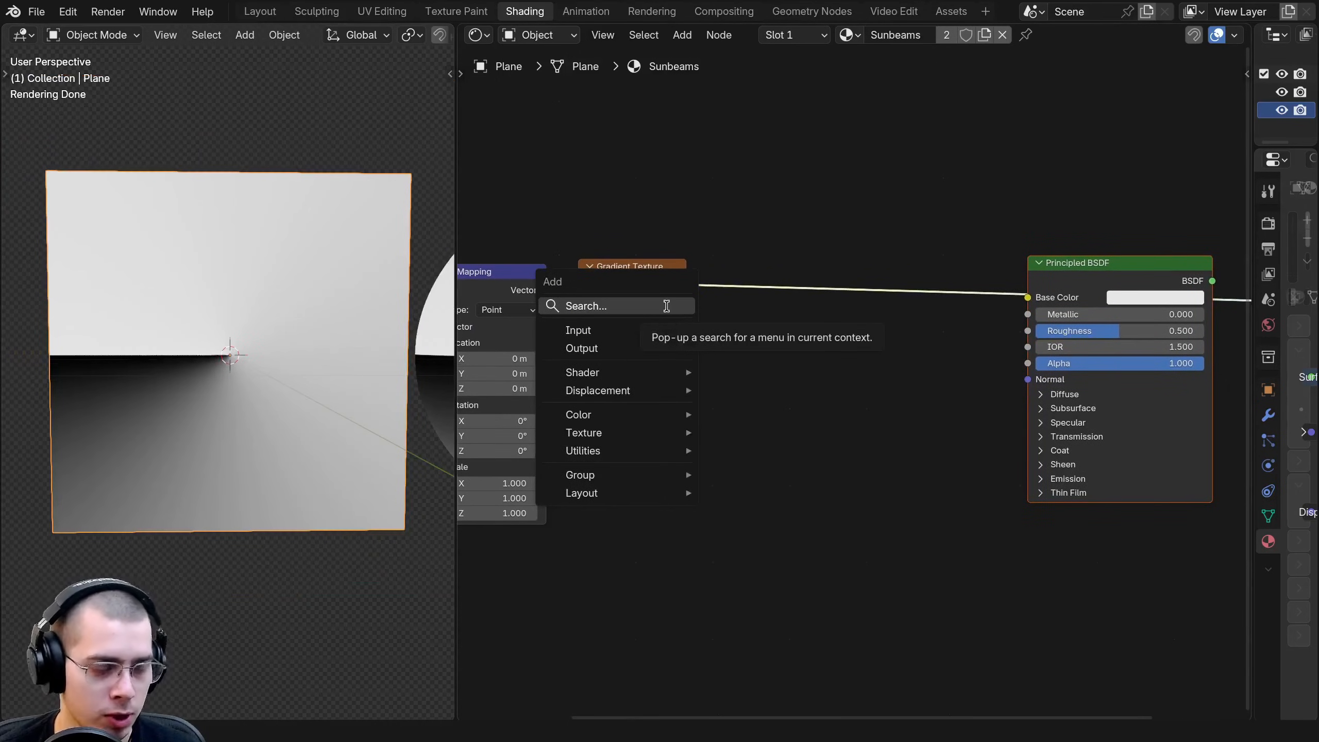
{"action": "type", "text": "math"}
{"action": "left_click", "coordinate": [730, 343]}
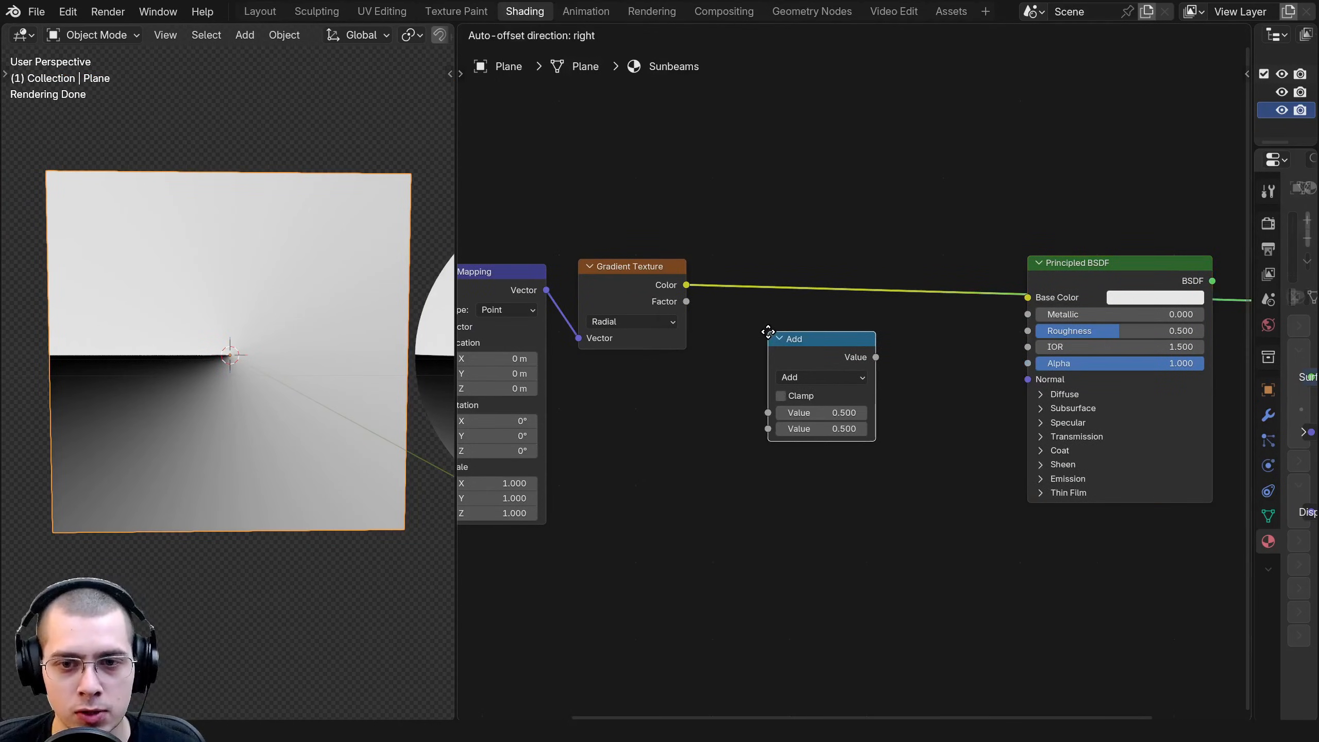
{"action": "left_click", "coordinate": [769, 332]}
Move the Math node closer to the Gradient Texture and place a duplicate of it on its output side.
{"action": "scroll", "coordinate": [811, 350], "scroll_direction": "up", "scroll_amount": 3}
{"action": "left_click_drag", "start_coordinate": [809, 348], "coordinate": [734, 348]}
{"action": "key", "text": "shift+d"}
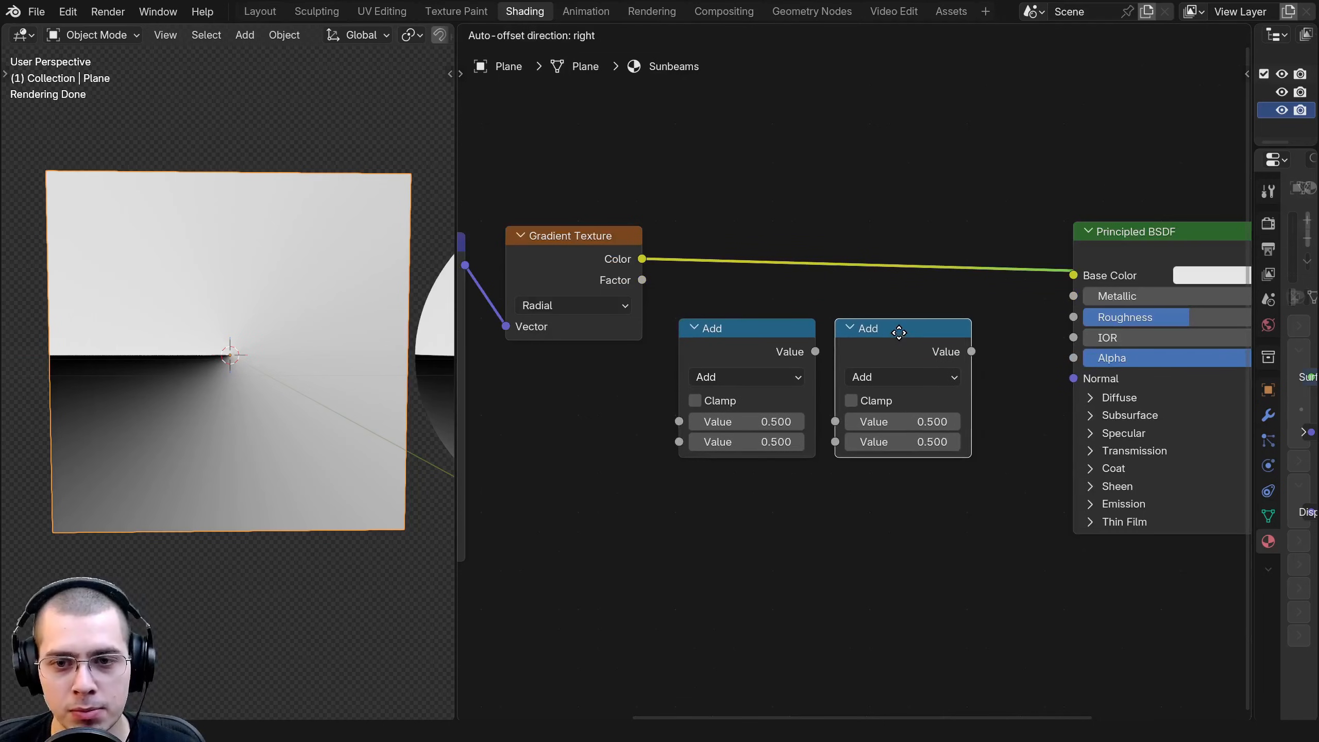
{"action": "left_click", "coordinate": [894, 332]}
Set the first Math node's operation to Multiply and the duplicate's operation to Ping-Pong.
{"action": "scroll", "coordinate": [714, 375], "scroll_direction": "up", "scroll_amount": 1}
{"action": "left_click", "coordinate": [722, 375]}
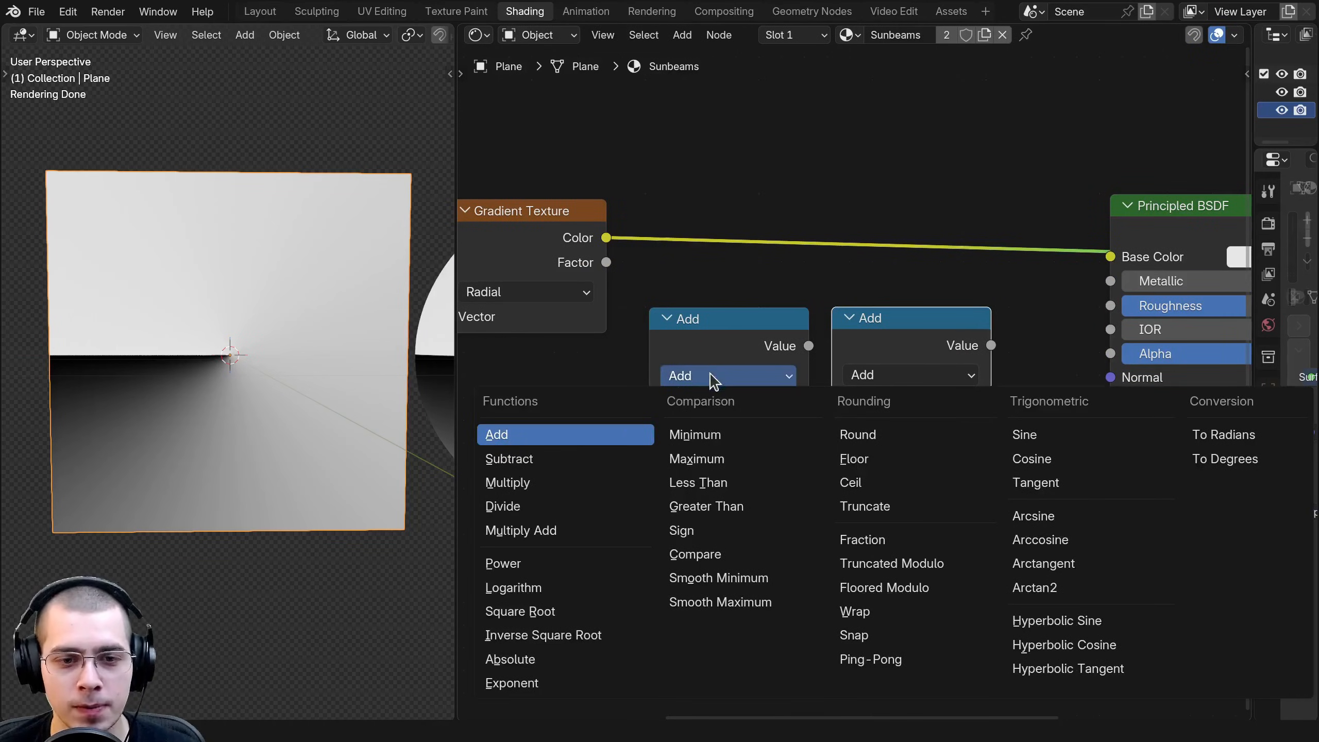
{"action": "left_click", "coordinate": [552, 483]}
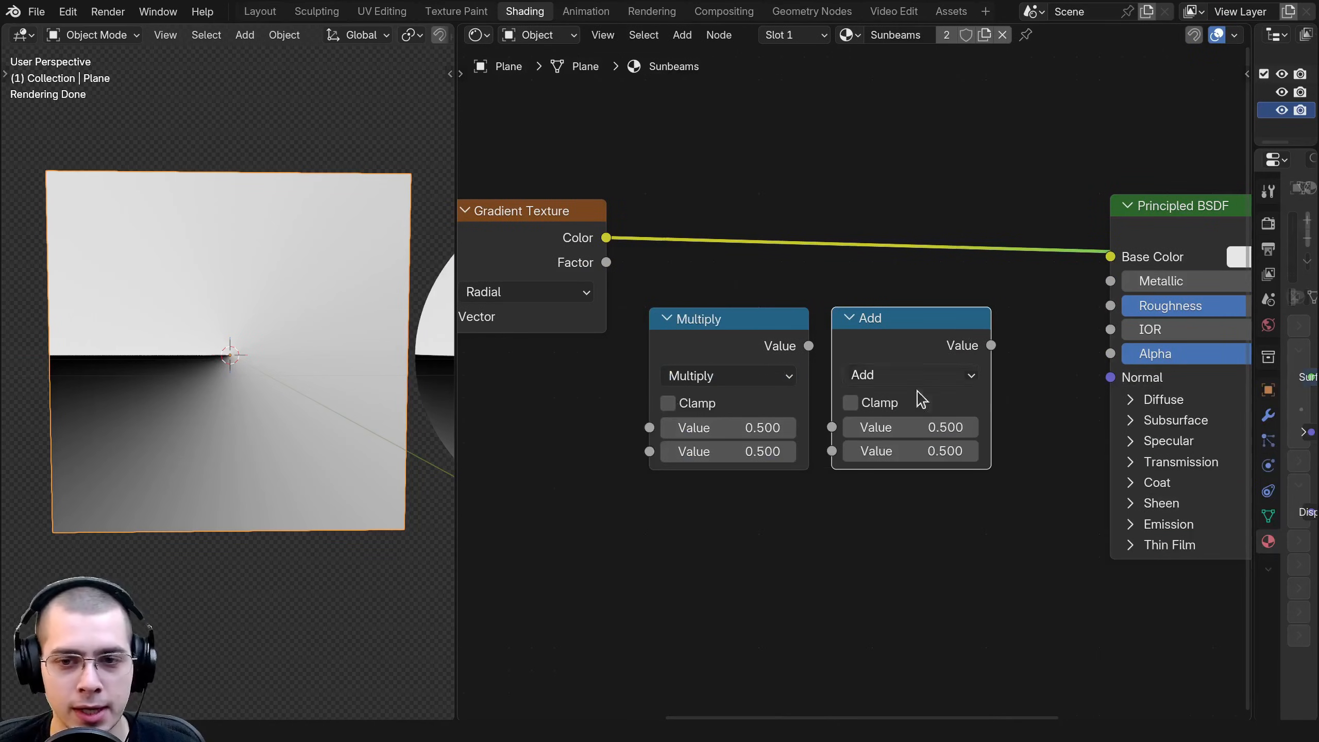
{"action": "left_click", "coordinate": [907, 375]}
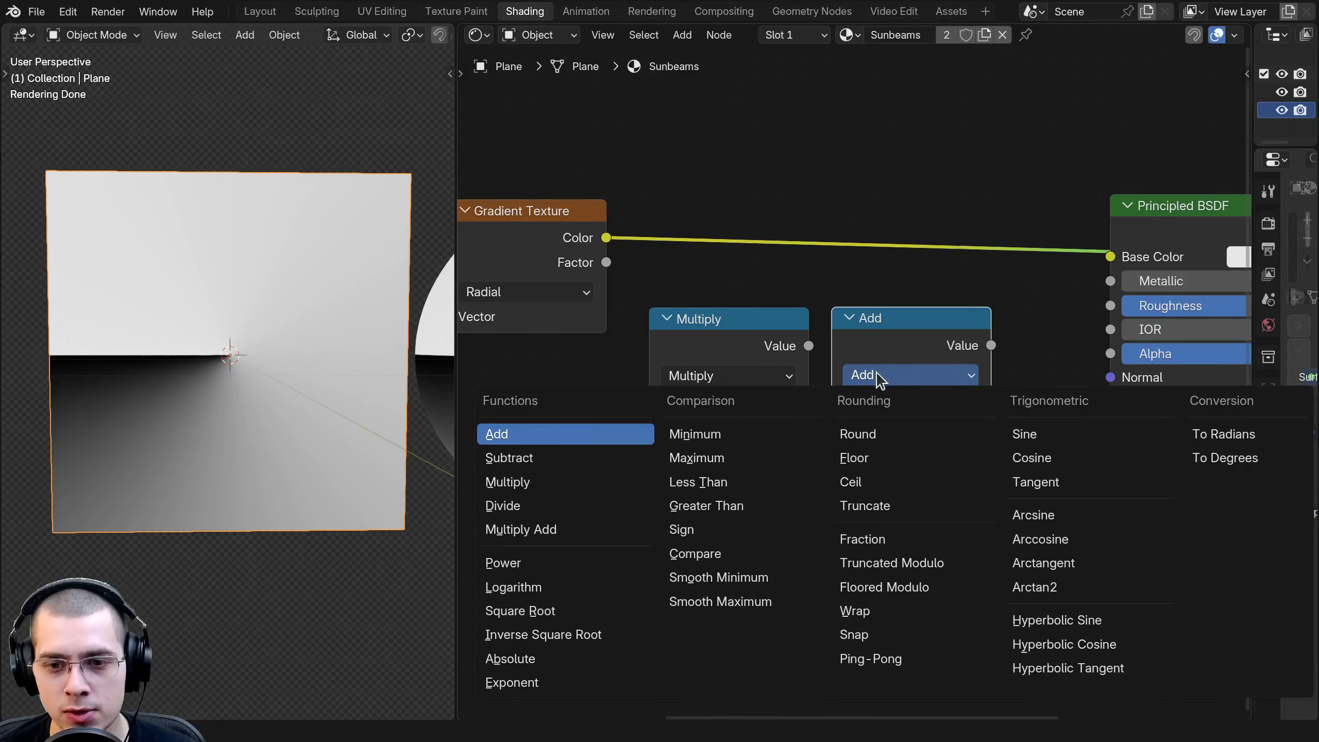
{"action": "left_click", "coordinate": [871, 663]}
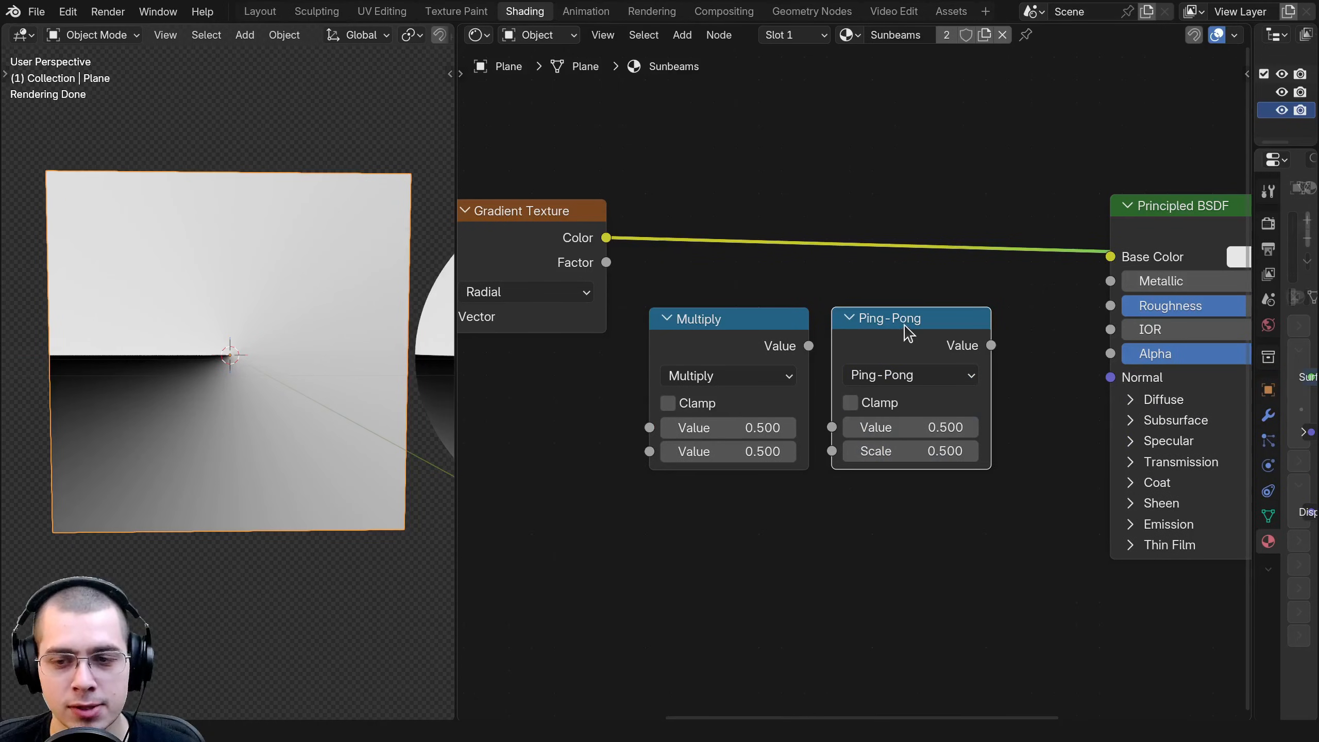
Insert the Ping-Pong node into the link after the Gradient Texture and examine the mirrored gradient on the plane.
{"action": "left_click_drag", "start_coordinate": [907, 333], "coordinate": [943, 203]}
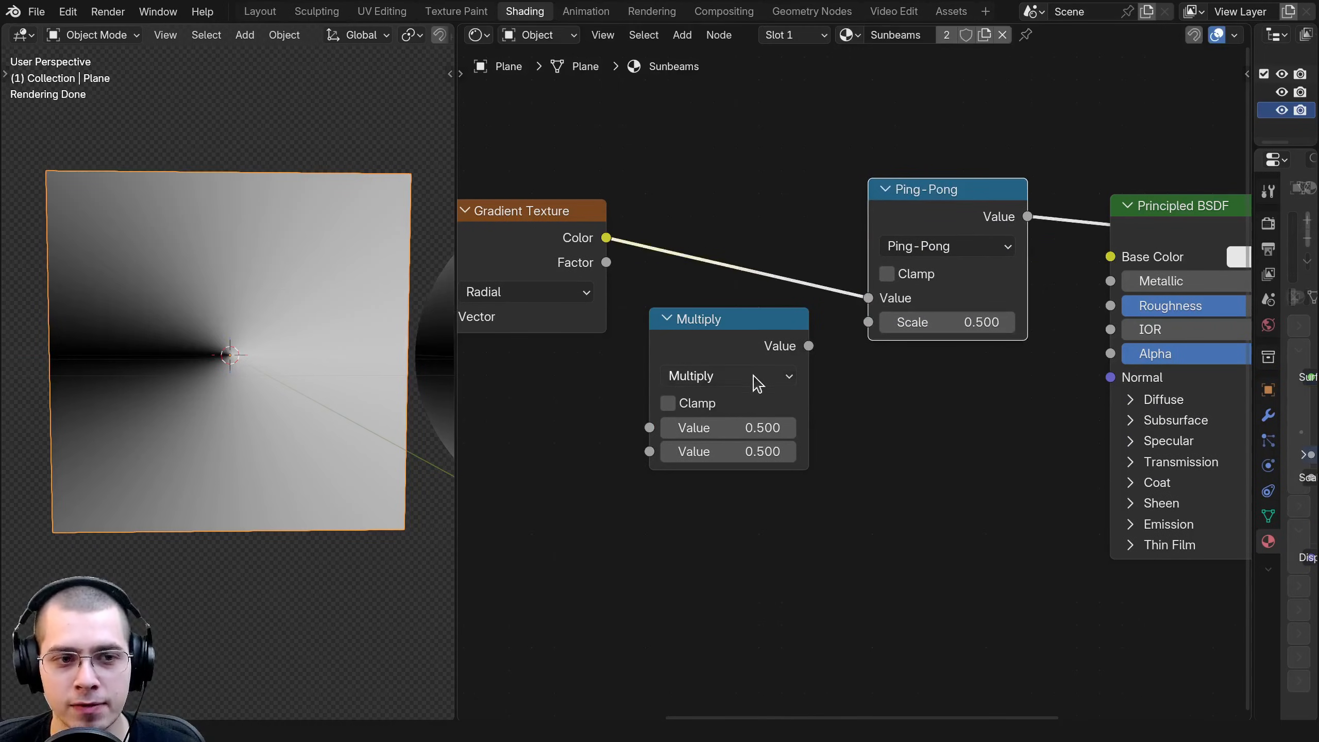
{"action": "scroll", "coordinate": [336, 383], "scroll_direction": "up", "scroll_amount": 5}
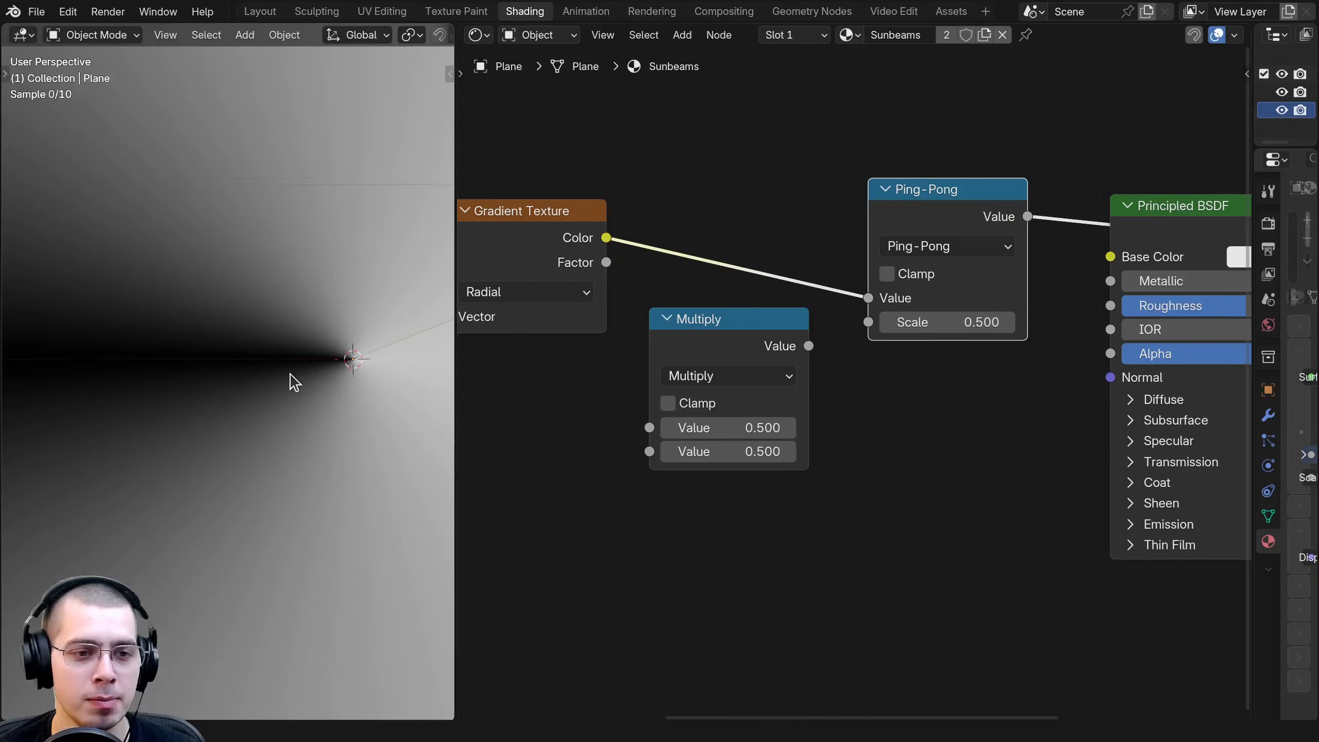
{"action": "scroll", "coordinate": [332, 365], "scroll_direction": "up", "scroll_amount": 3}
{"action": "scroll", "coordinate": [317, 370], "scroll_direction": "down", "scroll_amount": 3}
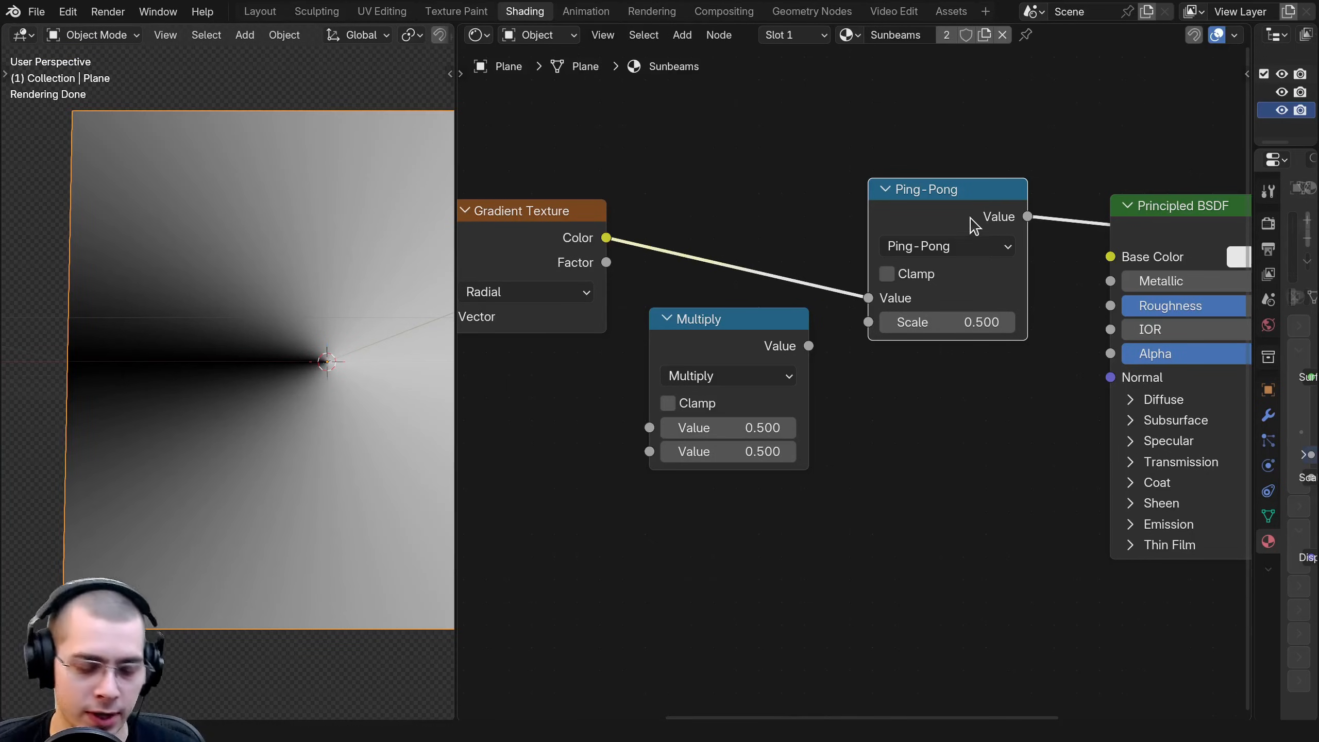
Mute and unmute the Ping-Pong node to compare the plain and mirrored gradients on the plane up close.
{"action": "left_click_drag", "start_coordinate": [968, 224], "coordinate": [962, 222]}
{"action": "key", "text": "m"}
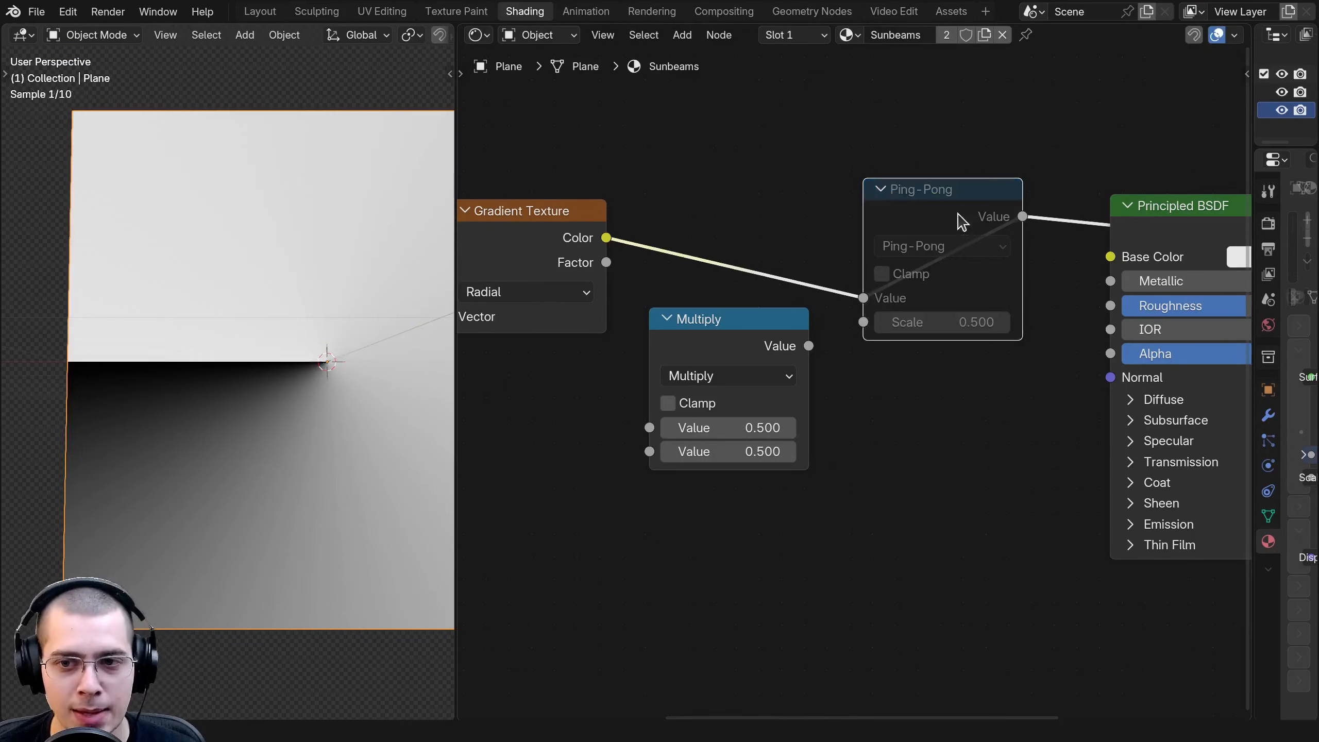
{"action": "scroll", "coordinate": [154, 373], "scroll_direction": "up", "scroll_amount": 3}
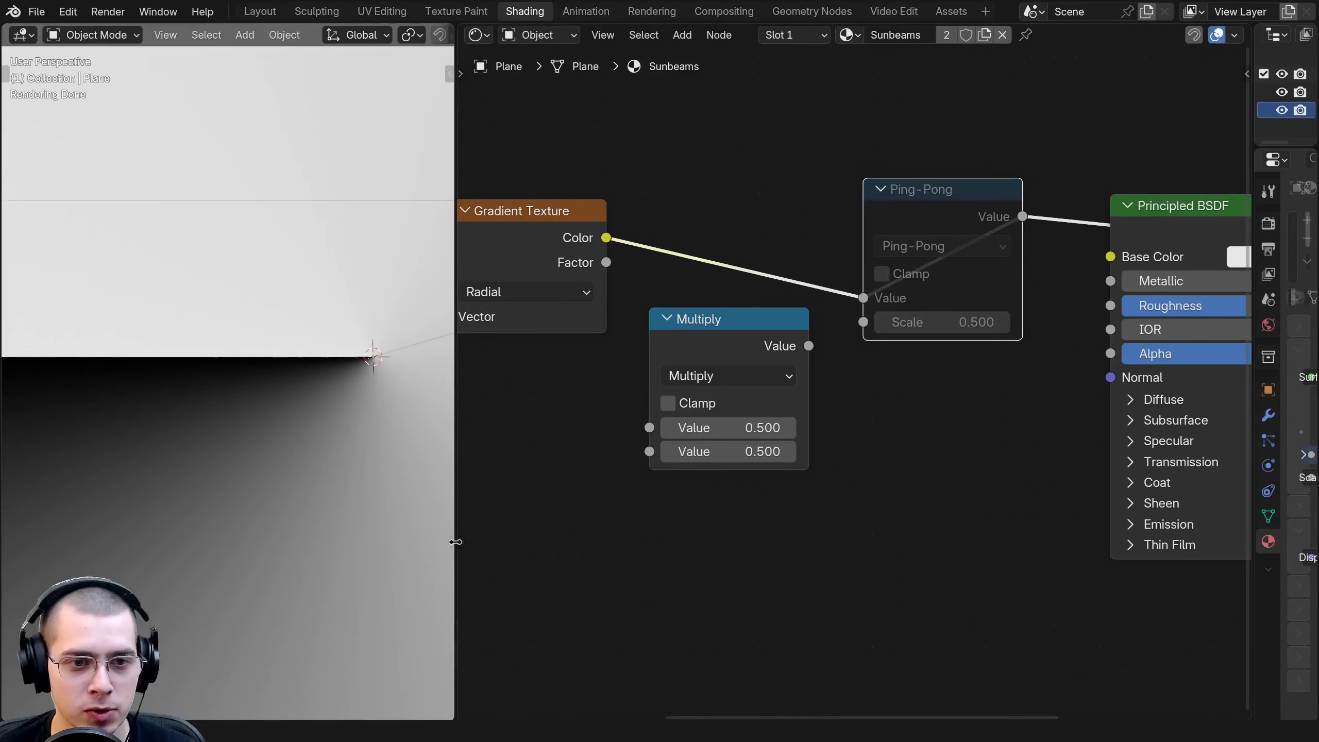
{"action": "key", "text": "m"}
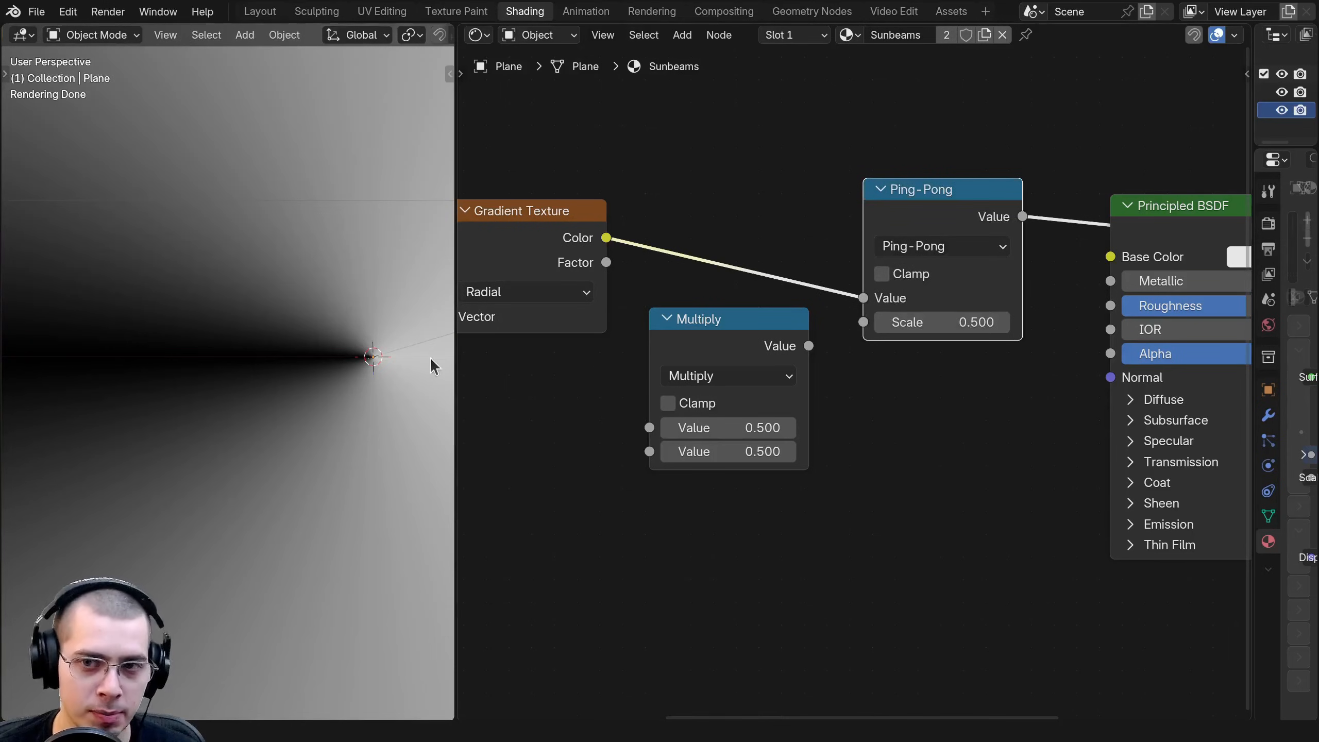
{"action": "left_click_drag", "start_coordinate": [967, 231], "coordinate": [970, 233]}
{"action": "scroll", "coordinate": [218, 374], "scroll_direction": "down", "scroll_amount": 2}
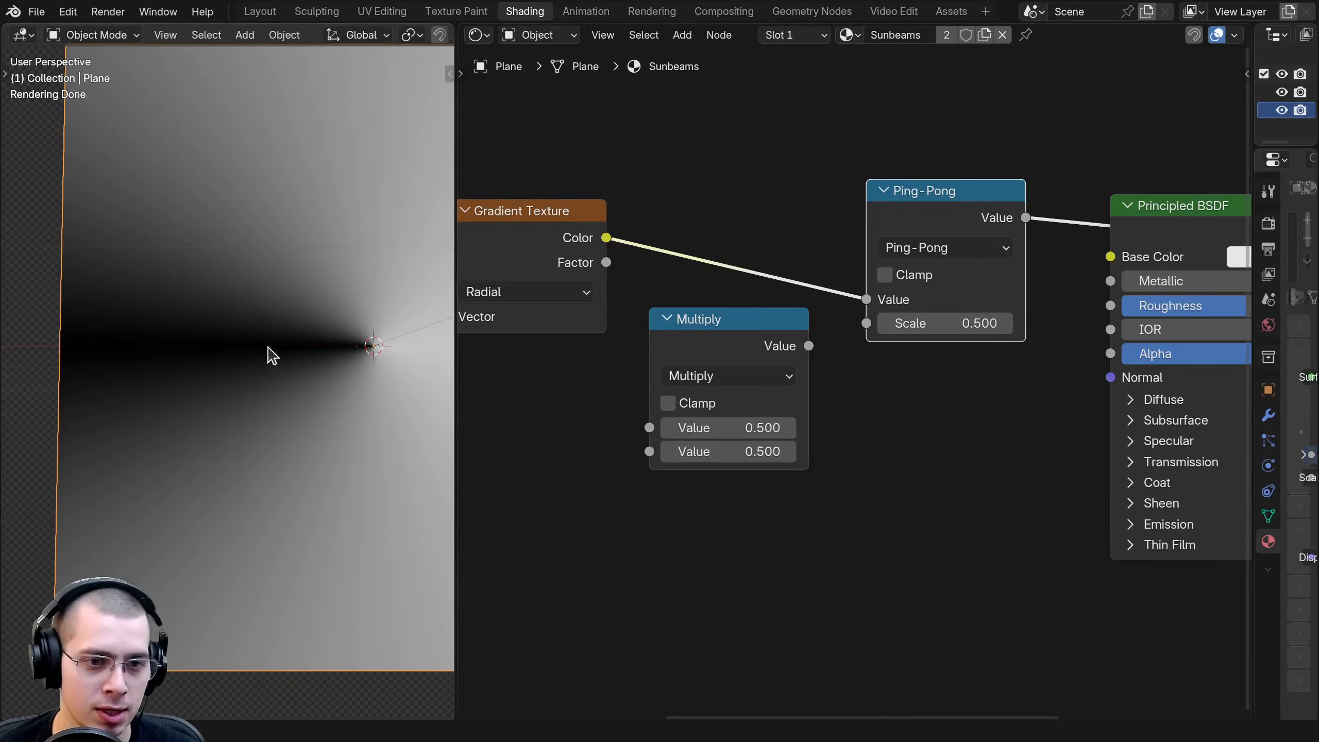
{"action": "scroll", "coordinate": [267, 387], "scroll_direction": "up", "scroll_amount": 1}
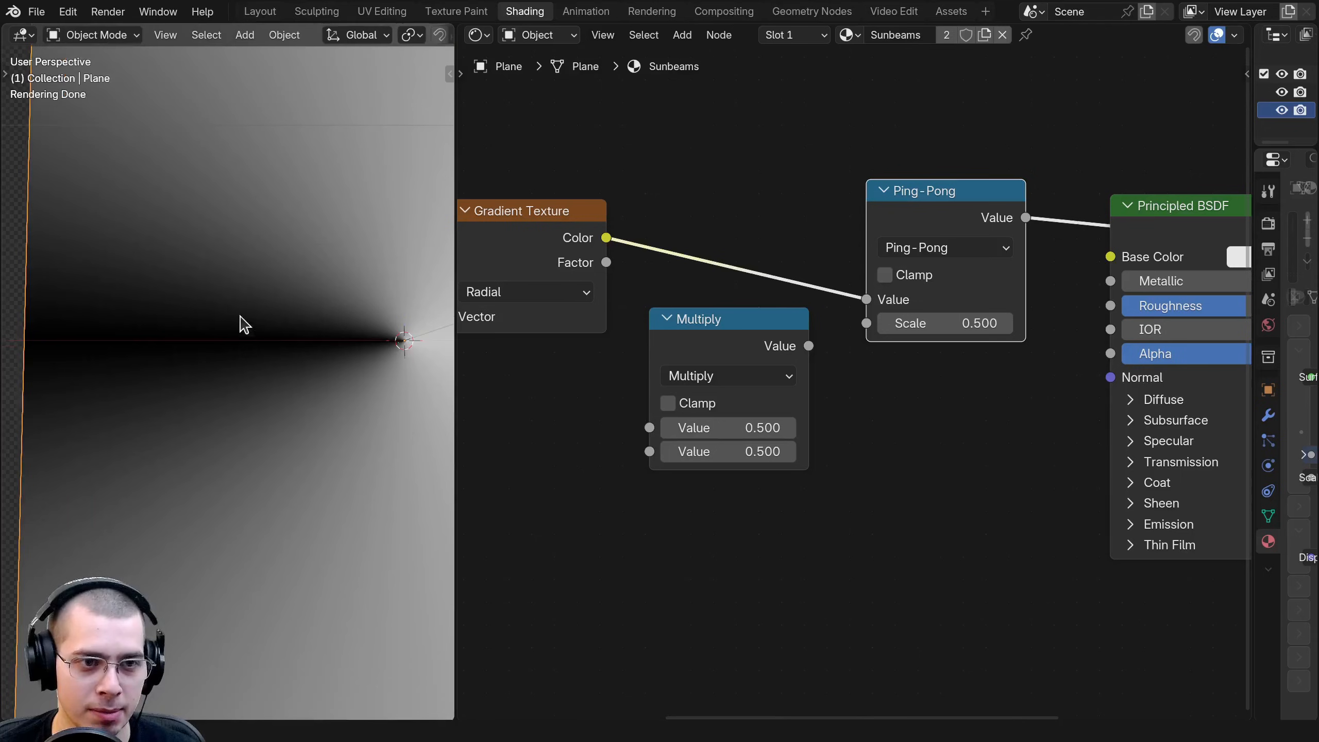
{"action": "scroll", "coordinate": [222, 330], "scroll_direction": "down", "scroll_amount": 4}
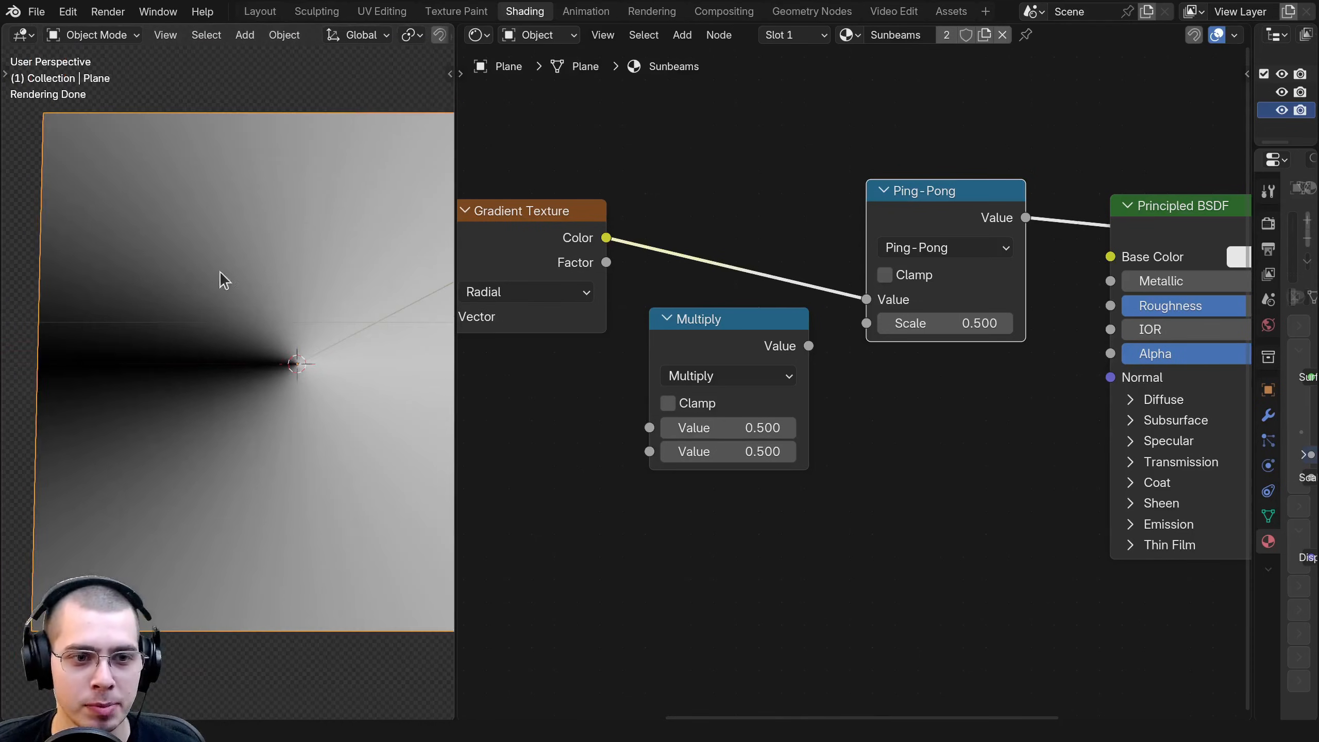
Insert the Multiply node into the link between the Gradient Texture and Ping-Pong nodes and set its second value to 1.
{"action": "left_click_drag", "start_coordinate": [699, 353], "coordinate": [733, 223]}
{"action": "left_click_drag", "start_coordinate": [719, 341], "coordinate": [747, 355]}
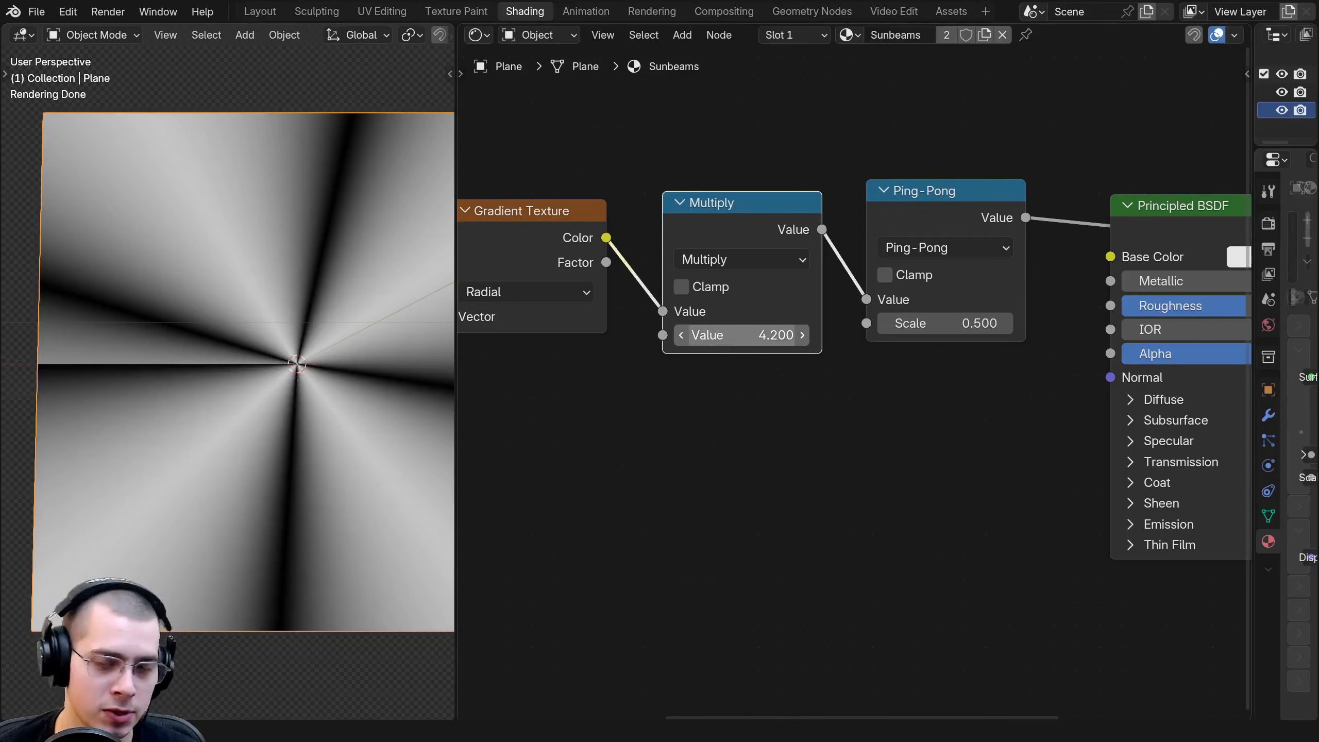
{"action": "left_click", "coordinate": [746, 338]}
{"action": "type", "text": "1"}
{"action": "key", "text": "Return"}
{"action": "scroll", "coordinate": [244, 404], "scroll_direction": "down", "scroll_amount": 3}
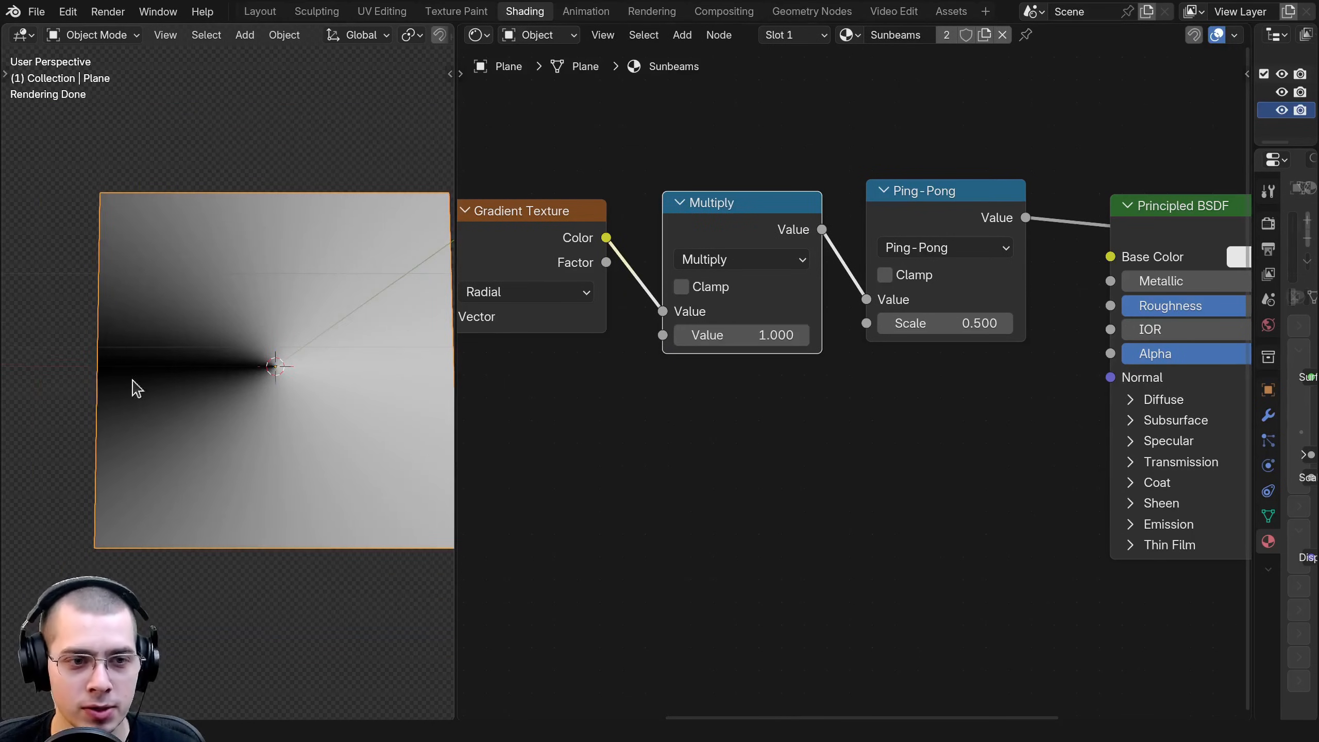
{"action": "left_click_drag", "start_coordinate": [725, 211], "coordinate": [725, 203]}
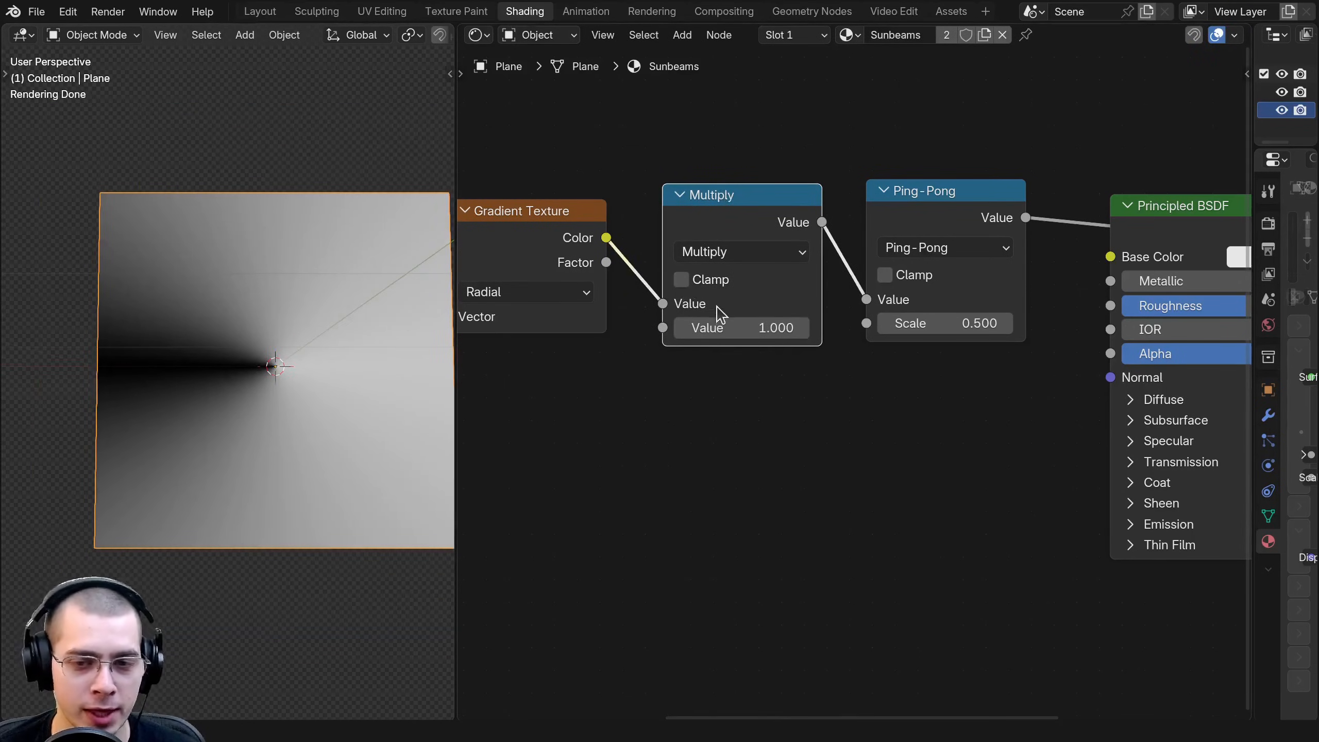
Try different beam counts with the Multiply node's second value and set it to 18.
{"action": "left_click_drag", "start_coordinate": [719, 326], "coordinate": [808, 326]}
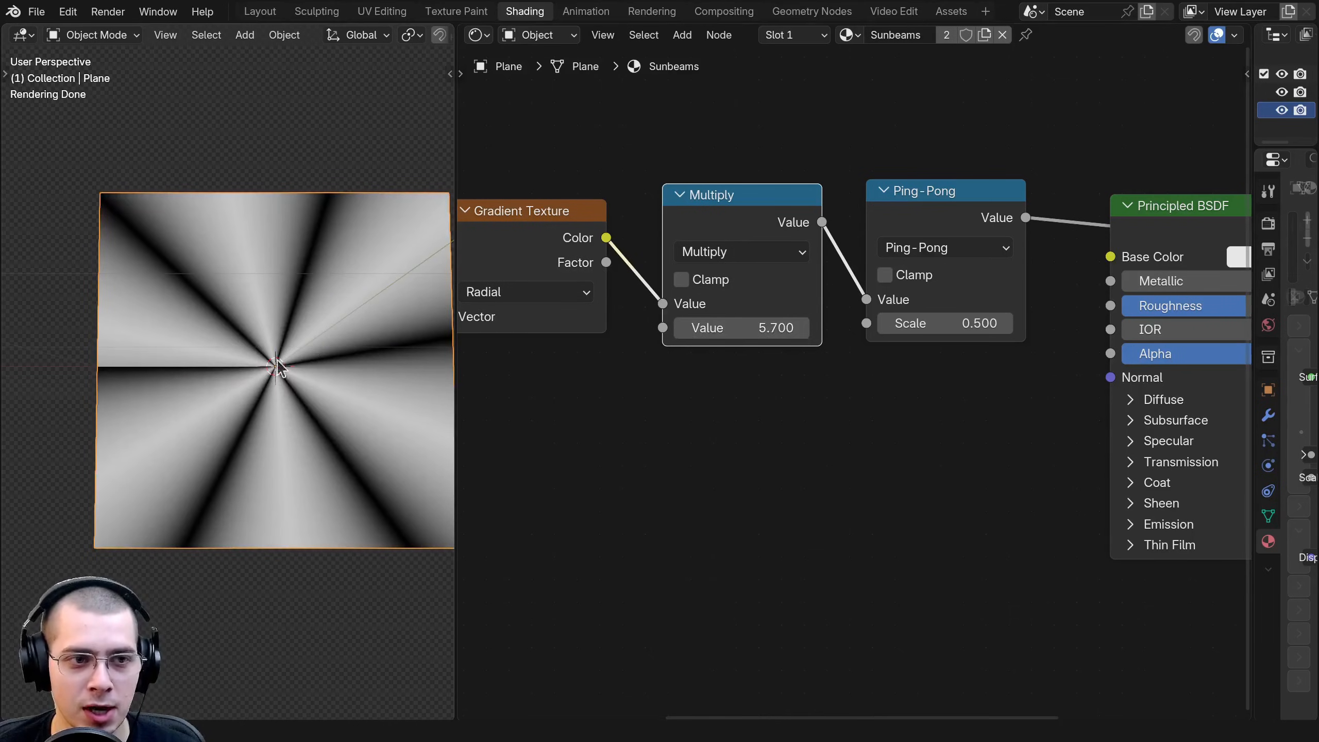
{"action": "left_click_drag", "start_coordinate": [717, 333], "coordinate": [914, 332]}
{"action": "left_click", "coordinate": [723, 318]}
{"action": "type", "text": "18"}
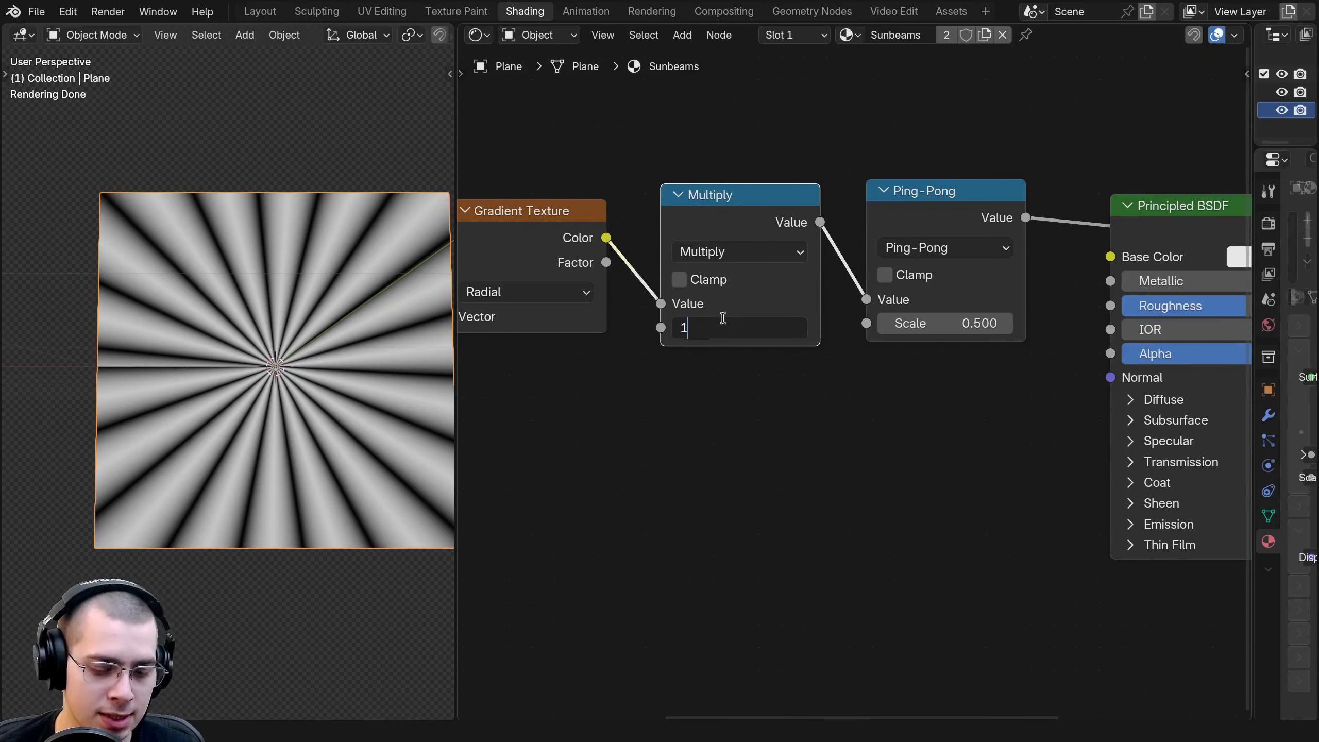
{"action": "key", "text": "Return"}
Try higher and lower Scale values on the Ping-Pong node, cancelling each change.
{"action": "middle_click_drag", "start_coordinate": [930, 435], "coordinate": [840, 436]}
{"action": "scroll", "coordinate": [847, 416], "scroll_direction": "up", "scroll_amount": 2}
{"action": "middle_click_drag", "start_coordinate": [873, 210], "coordinate": [872, 226]}
{"action": "left_click_drag", "start_coordinate": [905, 326], "coordinate": [942, 325]}
{"action": "right_click", "coordinate": [905, 325]}
{"action": "scroll", "coordinate": [228, 372], "scroll_direction": "up", "scroll_amount": 3}
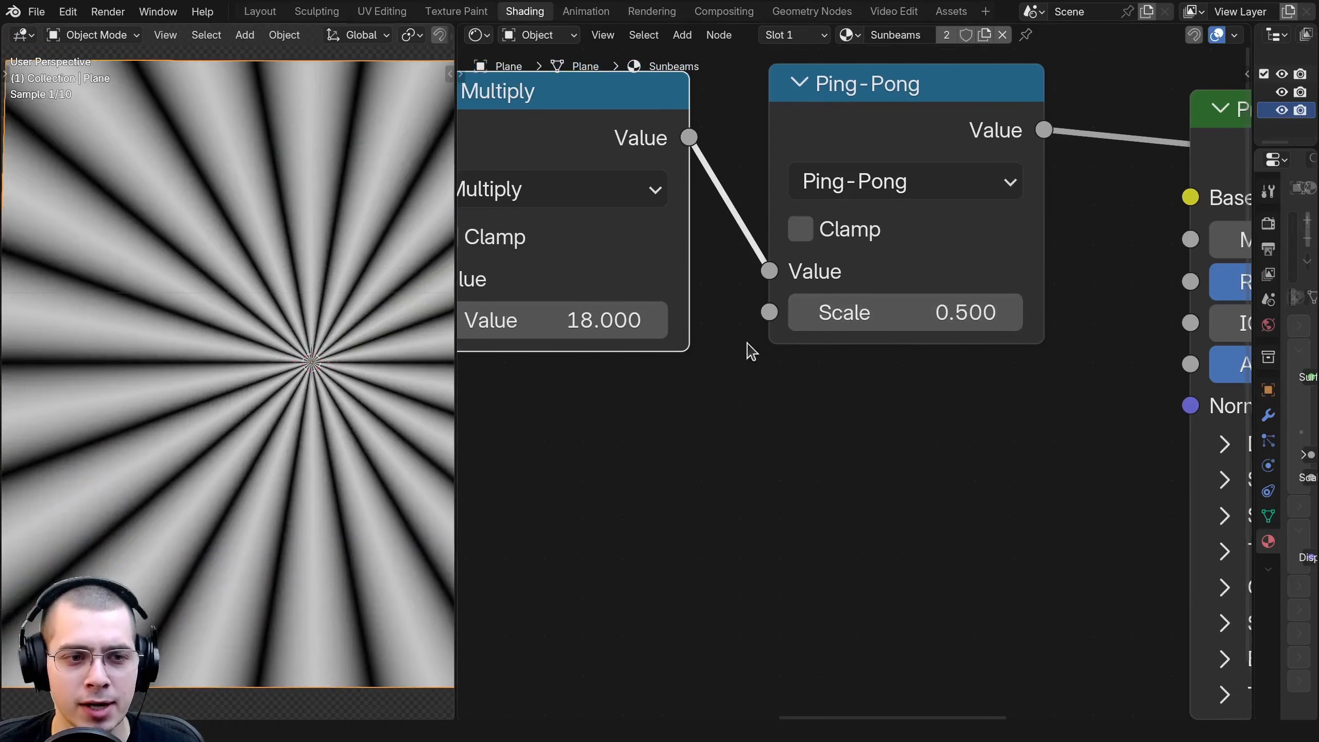
{"action": "left_click_drag", "start_coordinate": [818, 325], "coordinate": [688, 325]}
{"action": "right_click", "coordinate": [818, 325]}
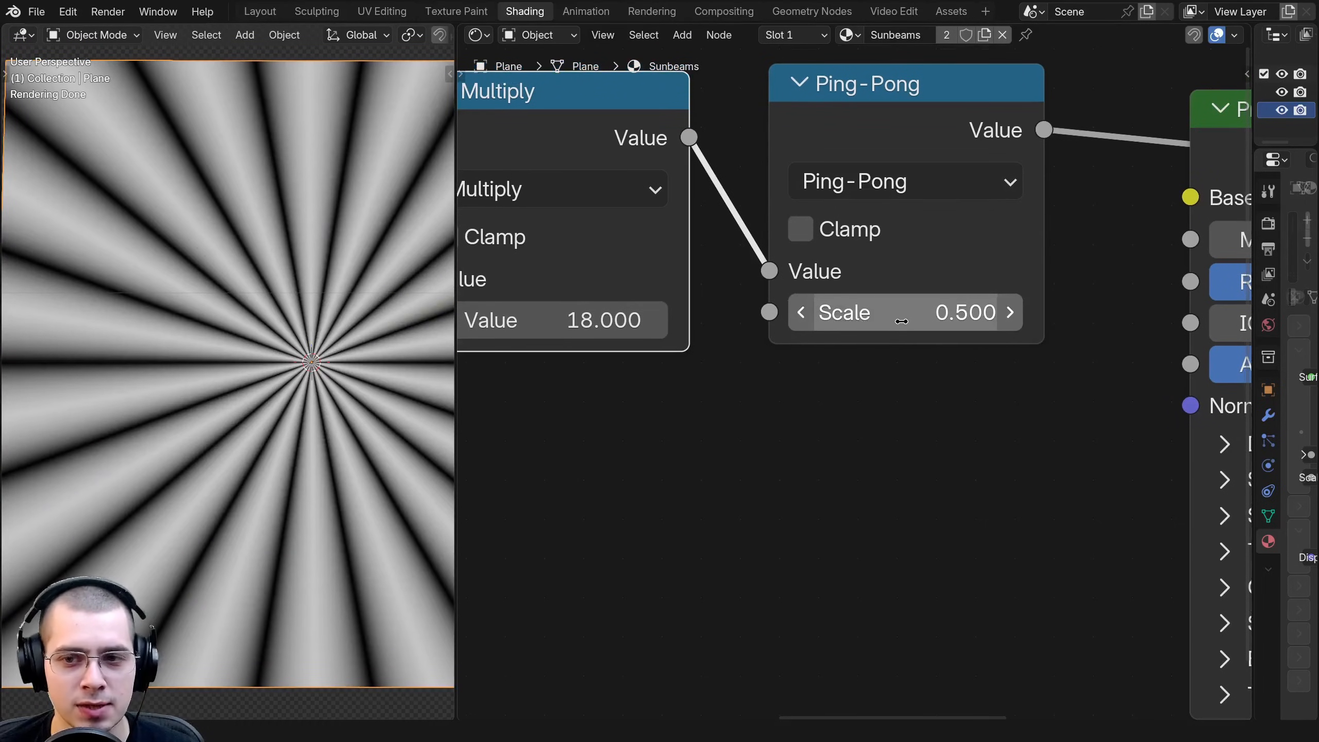
{"action": "middle_click_drag", "start_coordinate": [298, 422], "coordinate": [260, 406], "text": "shift"}
{"action": "scroll", "coordinate": [349, 400], "scroll_direction": "down", "scroll_amount": 3}
{"action": "scroll", "coordinate": [292, 395], "scroll_direction": "up", "scroll_amount": 1}
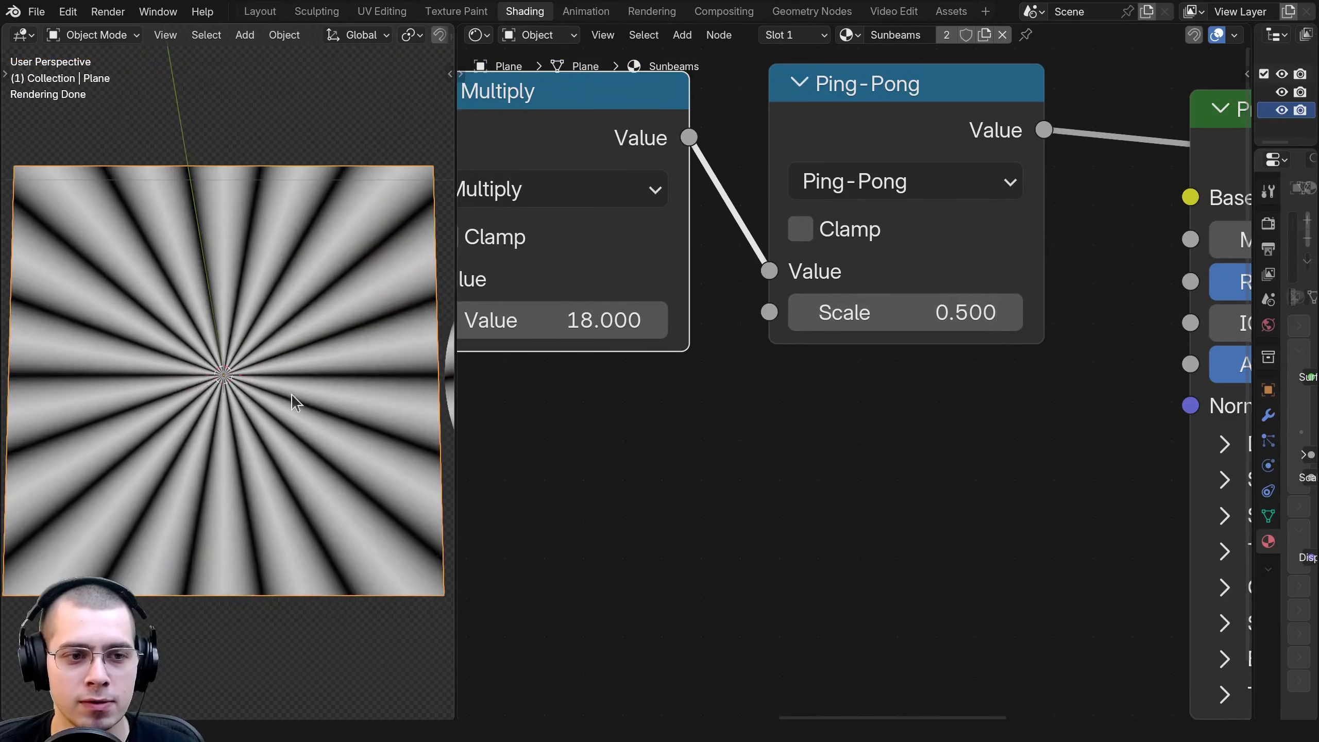
Lower the Ping-Pong node's Scale to 0.430 and inspect the beam transition on the plane up close.
{"action": "left_click_drag", "start_coordinate": [883, 312], "coordinate": [847, 313]}
{"action": "middle_click_drag", "start_coordinate": [91, 410], "coordinate": [262, 420], "text": "shift"}
{"action": "scroll", "coordinate": [262, 420], "scroll_direction": "up", "scroll_amount": 2}
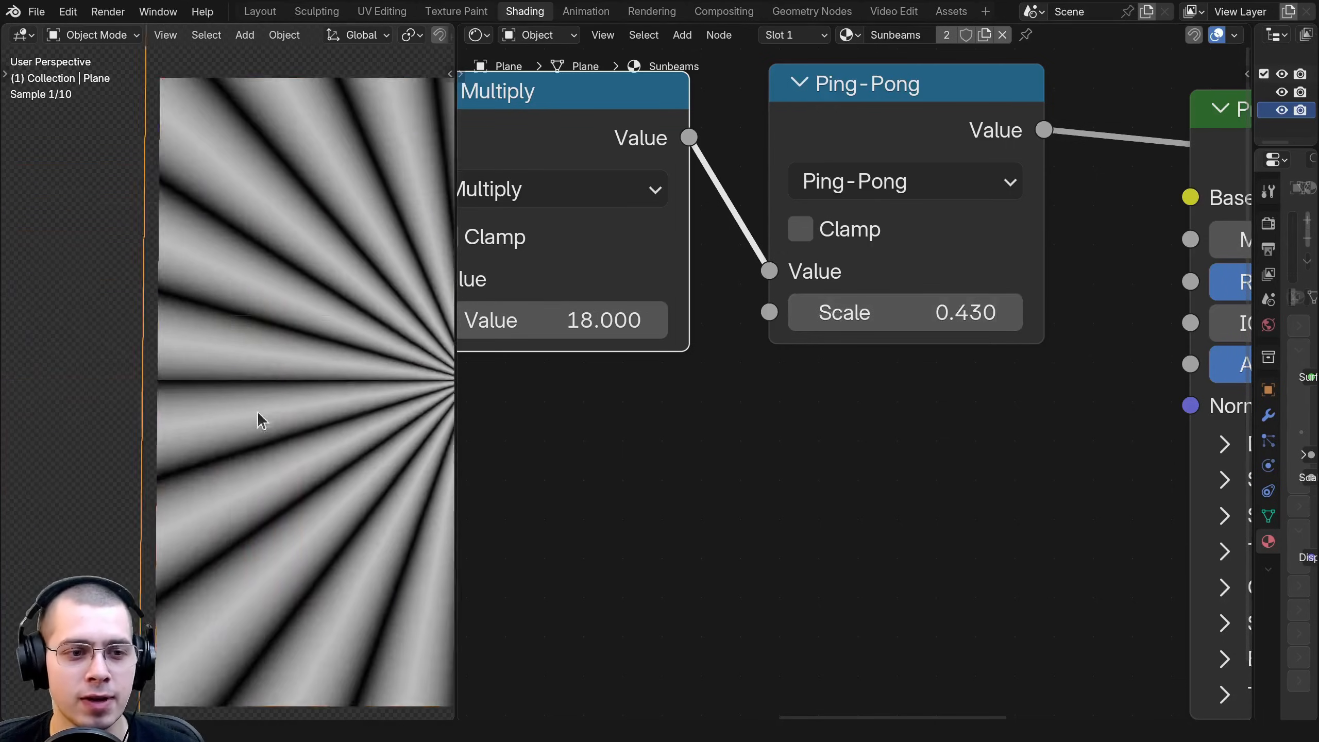
{"action": "scroll", "coordinate": [262, 420], "scroll_direction": "up", "scroll_amount": 5}
{"action": "scroll", "coordinate": [207, 404], "scroll_direction": "up", "scroll_amount": 3}
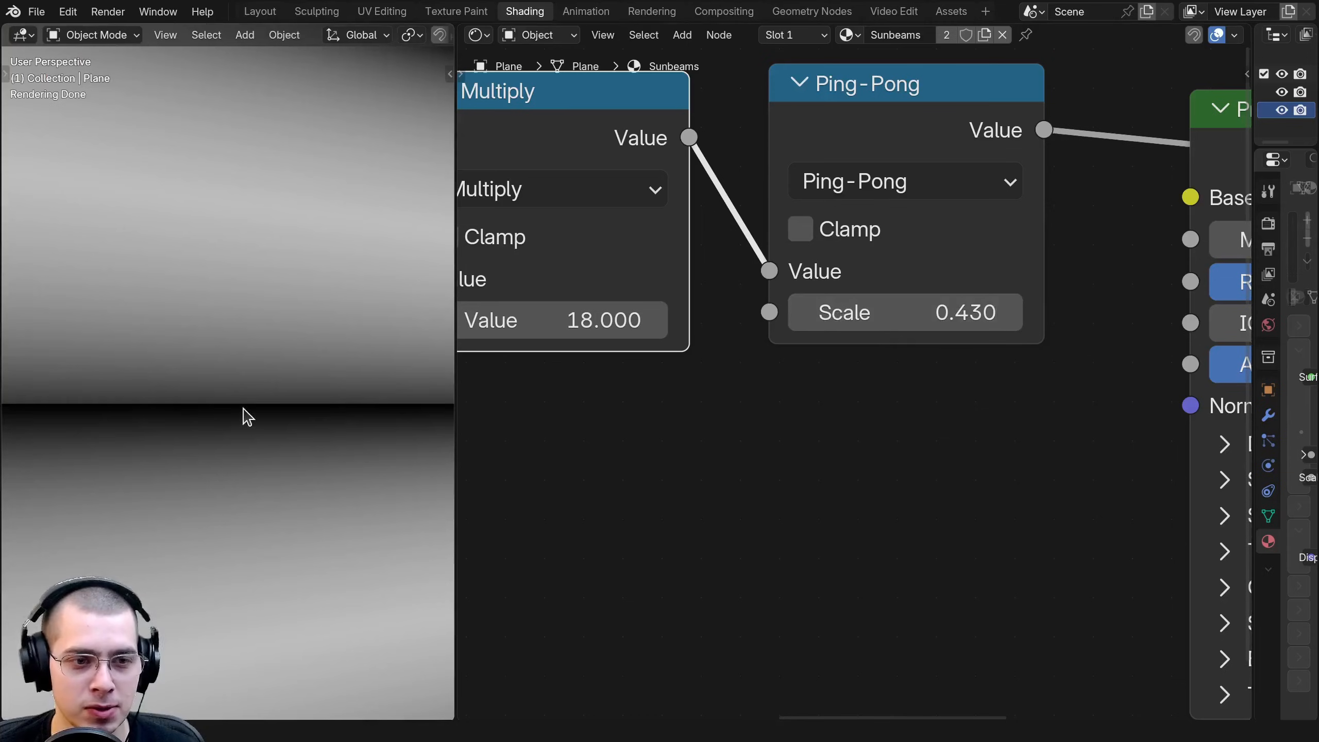
Set the Ping-Pong node's Scale to 0.5 and move the node slightly closer to the Multiply node.
{"action": "double_click", "coordinate": [934, 313]}
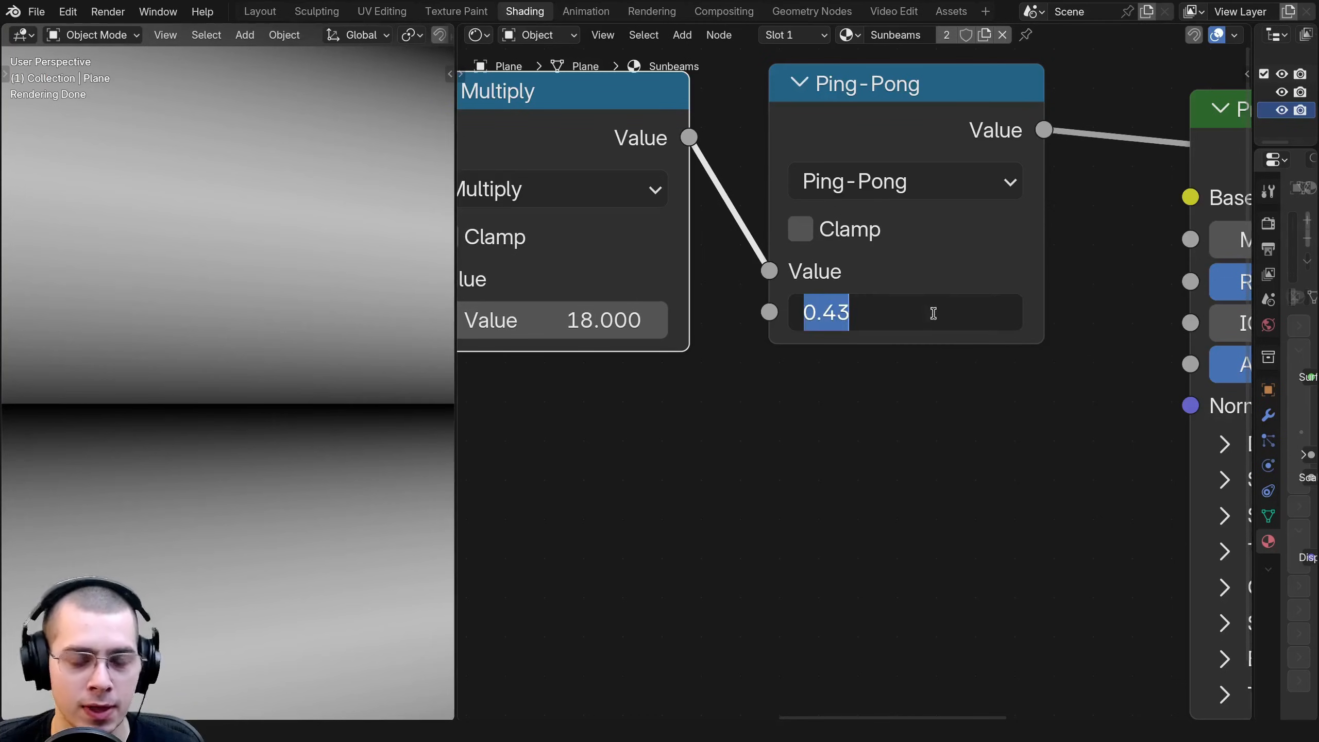
{"action": "key", "text": "BackSpace"}
{"action": "type", "text": "0.5"}
{"action": "key", "text": "Return"}
{"action": "scroll", "coordinate": [914, 307], "scroll_direction": "down", "scroll_amount": 3}
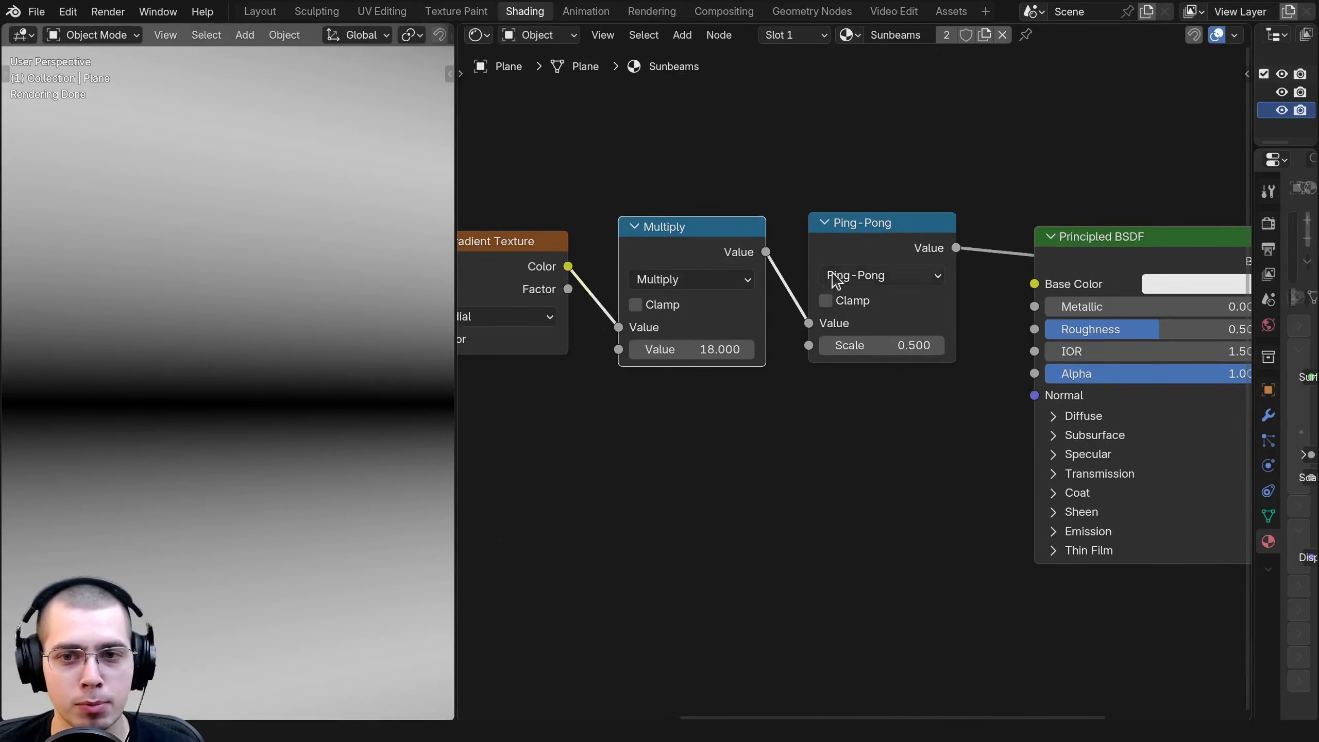
{"action": "left_click_drag", "start_coordinate": [834, 289], "coordinate": [817, 296]}
{"action": "scroll", "coordinate": [353, 354], "scroll_direction": "down", "scroll_amount": 5}
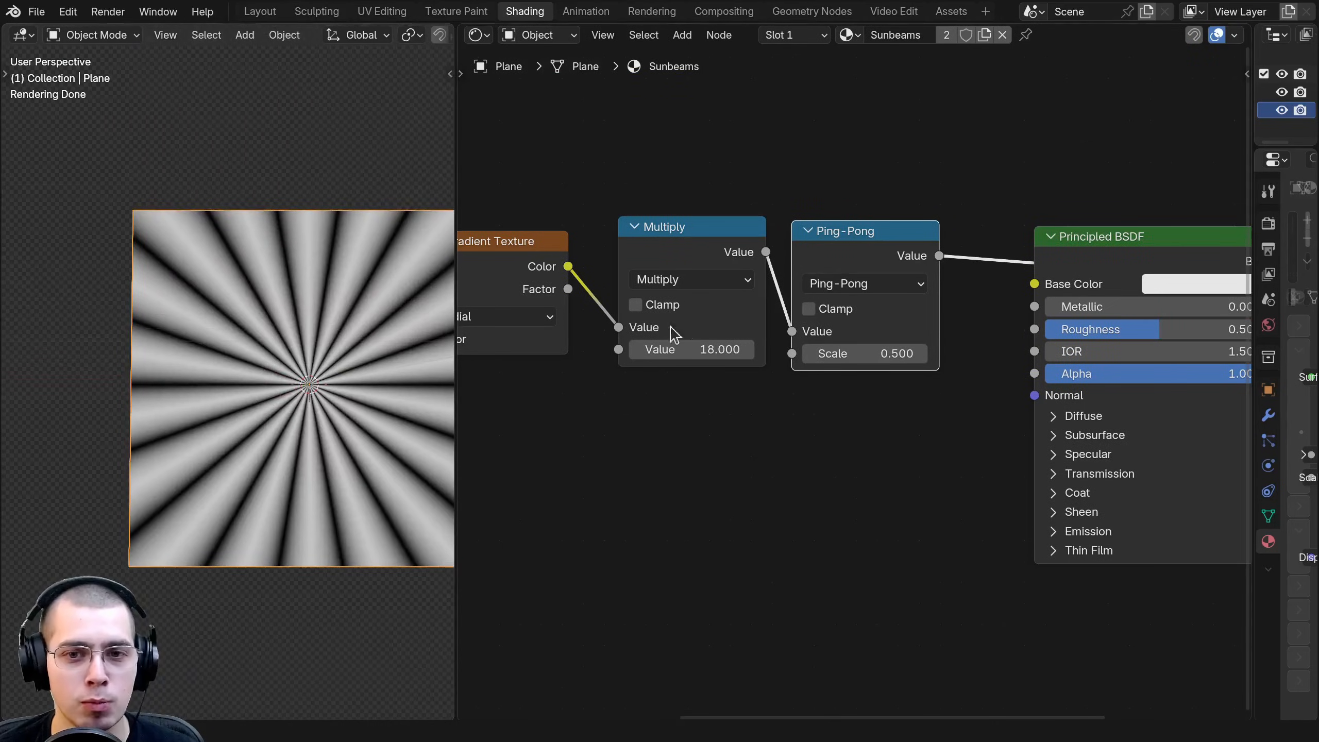
{"action": "scroll", "coordinate": [702, 317], "scroll_direction": "down", "scroll_amount": 4}
Move the Principled BSDF and Material Output nodes together farther away from the Ping-Pong node to make room.
{"action": "left_click_drag", "start_coordinate": [847, 208], "coordinate": [722, 320]}
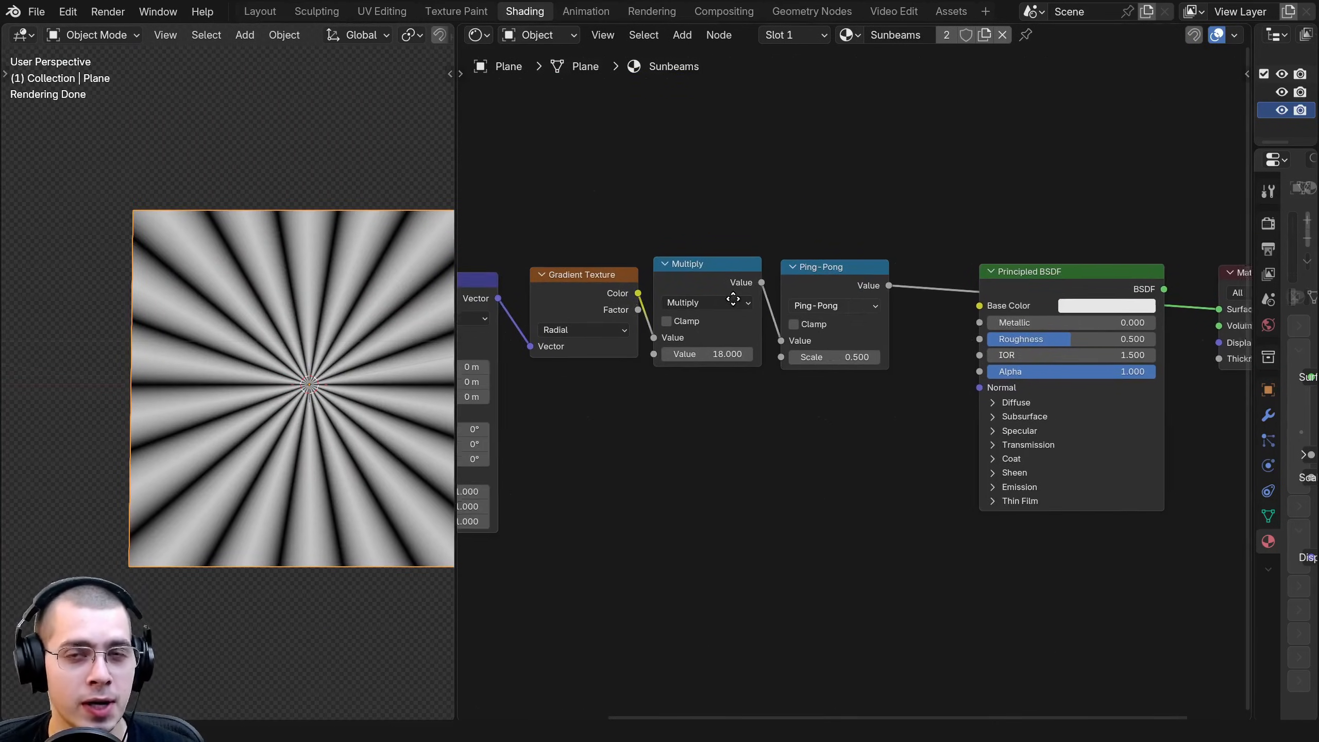
{"action": "middle_click_drag", "start_coordinate": [731, 293], "coordinate": [577, 286]}
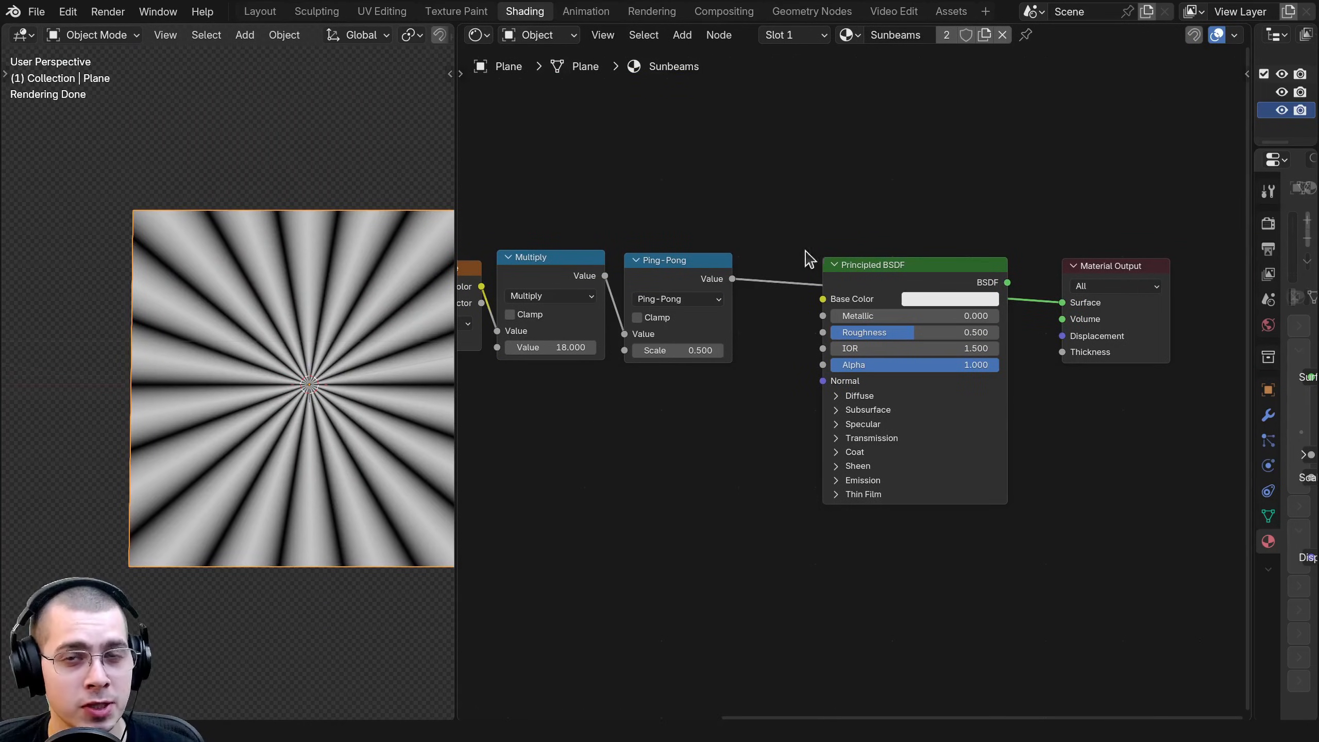
{"action": "middle_click_drag", "start_coordinate": [826, 235], "coordinate": [747, 237]}
{"action": "left_click_drag", "start_coordinate": [765, 209], "coordinate": [1085, 433]}
{"action": "left_click_drag", "start_coordinate": [870, 264], "coordinate": [1020, 252]}
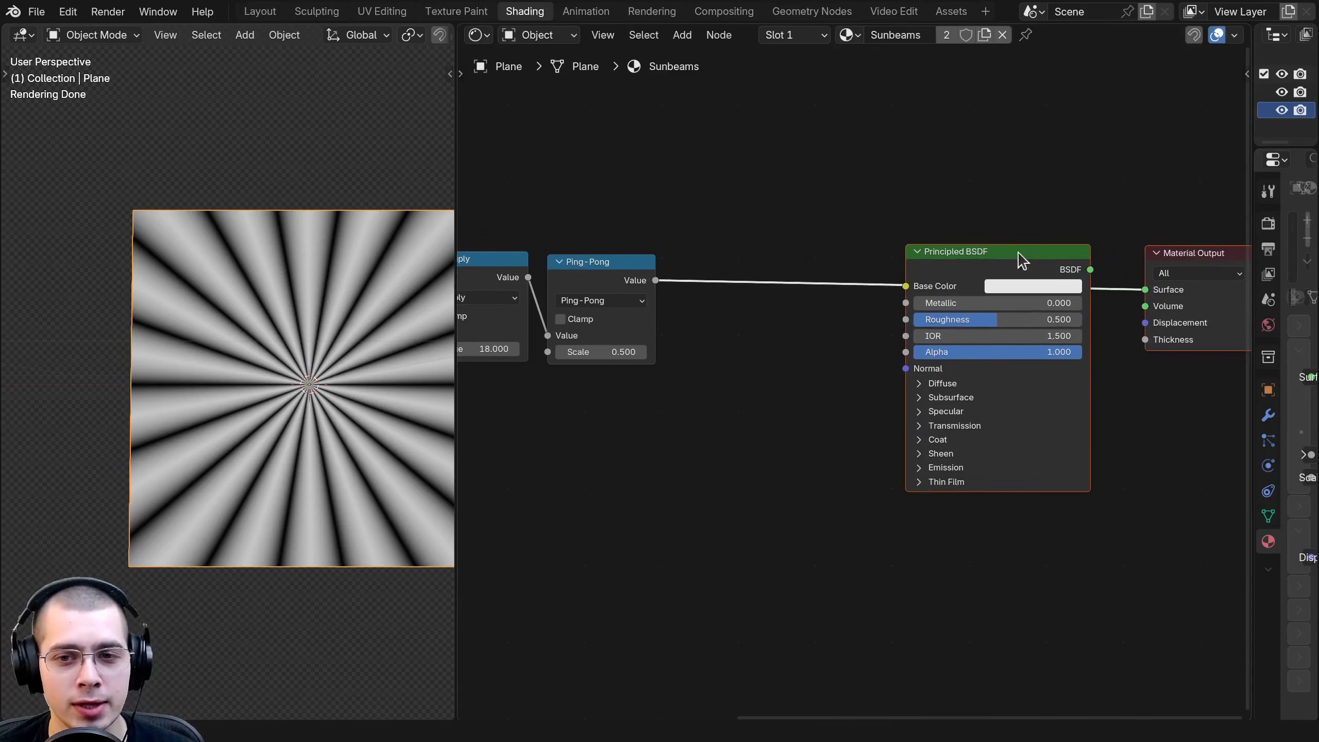
Add a float Map Range node into the link between the Ping-Pong node and the Principled BSDF.
{"action": "key", "text": "shift+a"}
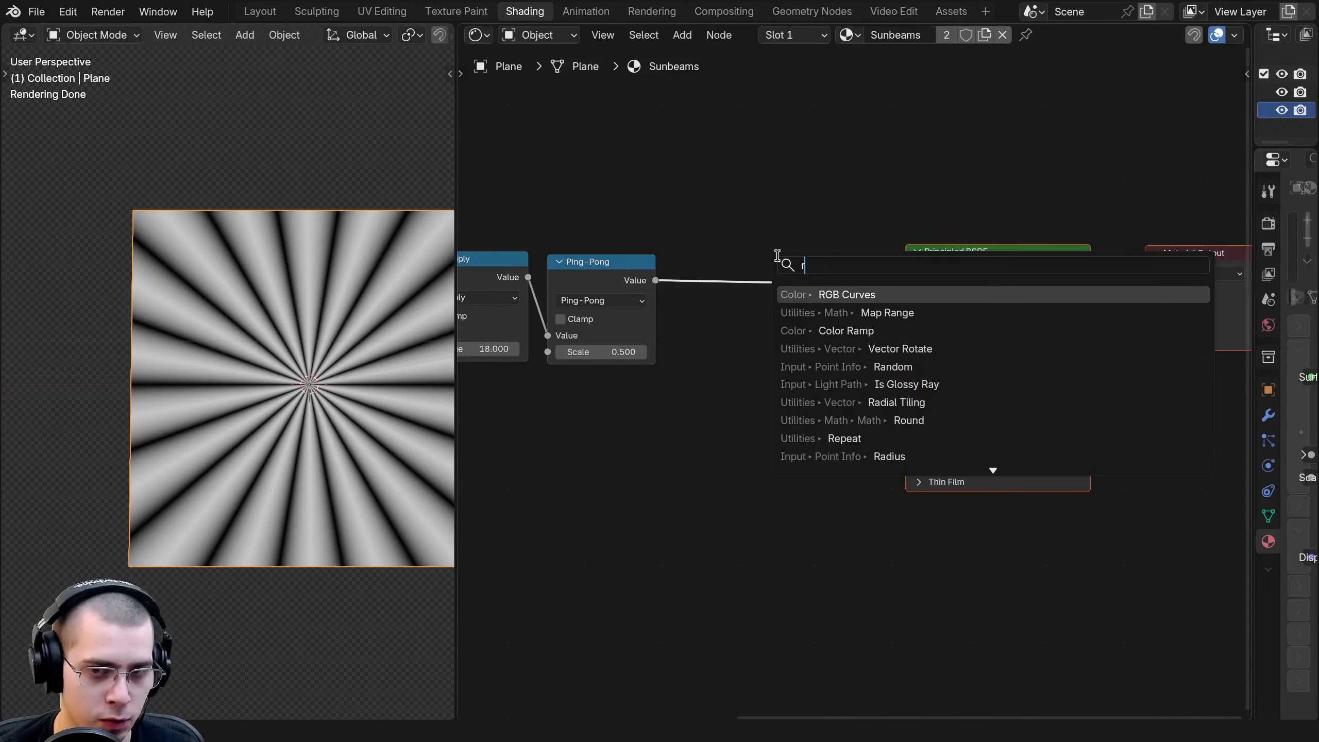
{"action": "key", "text": "BackSpace"}
{"action": "type", "text": "map"}
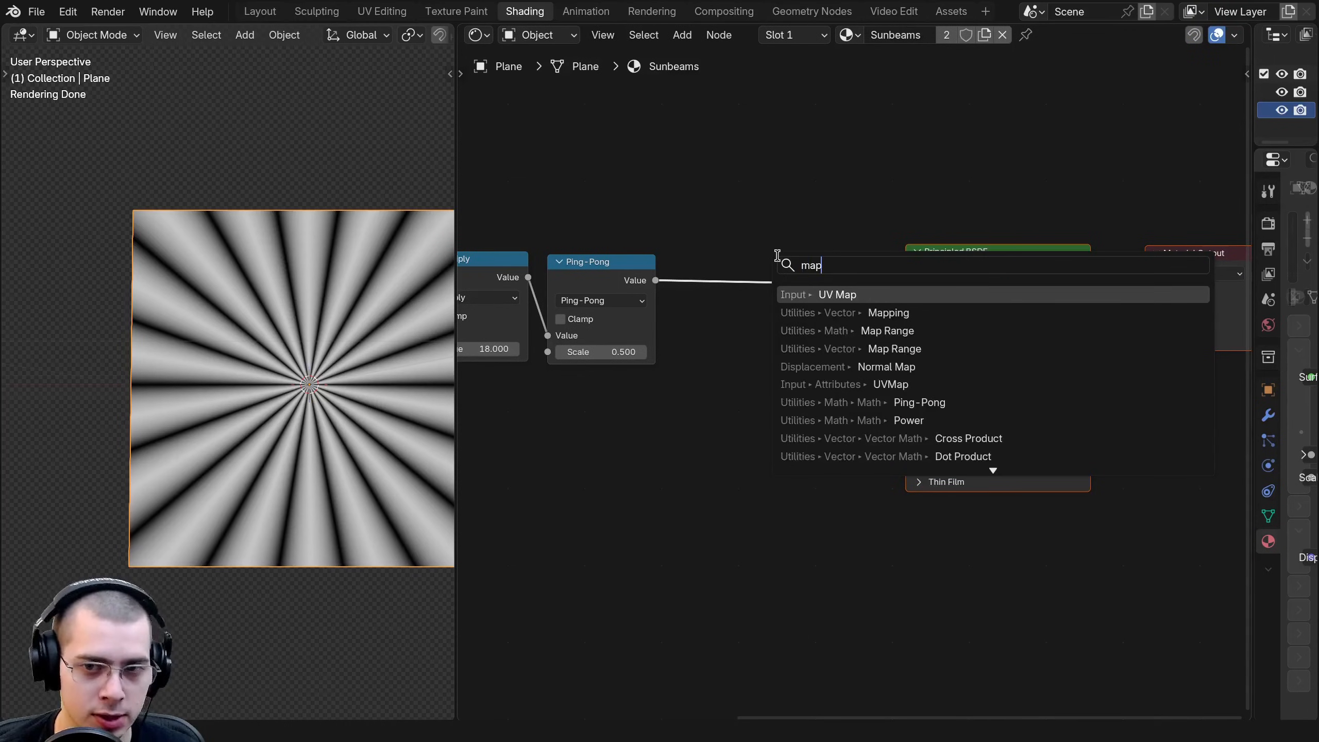
{"action": "left_click", "coordinate": [840, 330]}
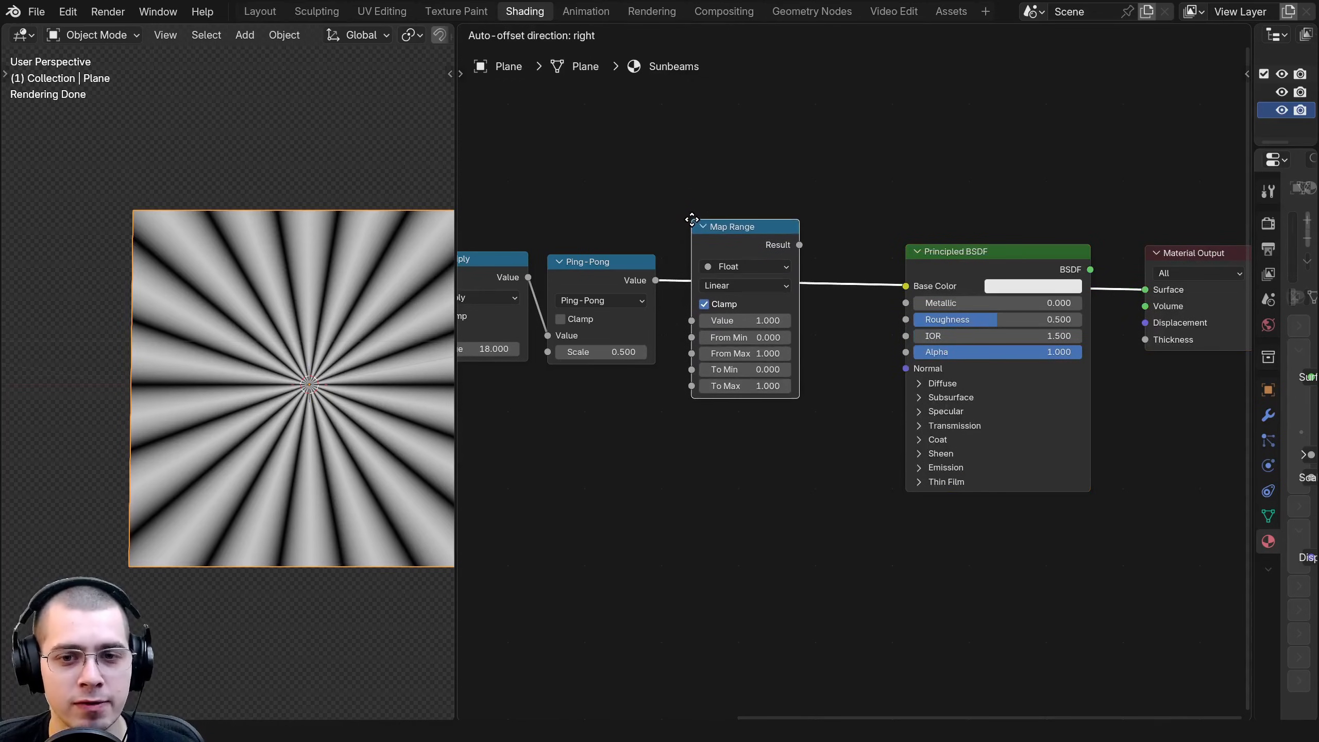
{"action": "left_click", "coordinate": [690, 228]}
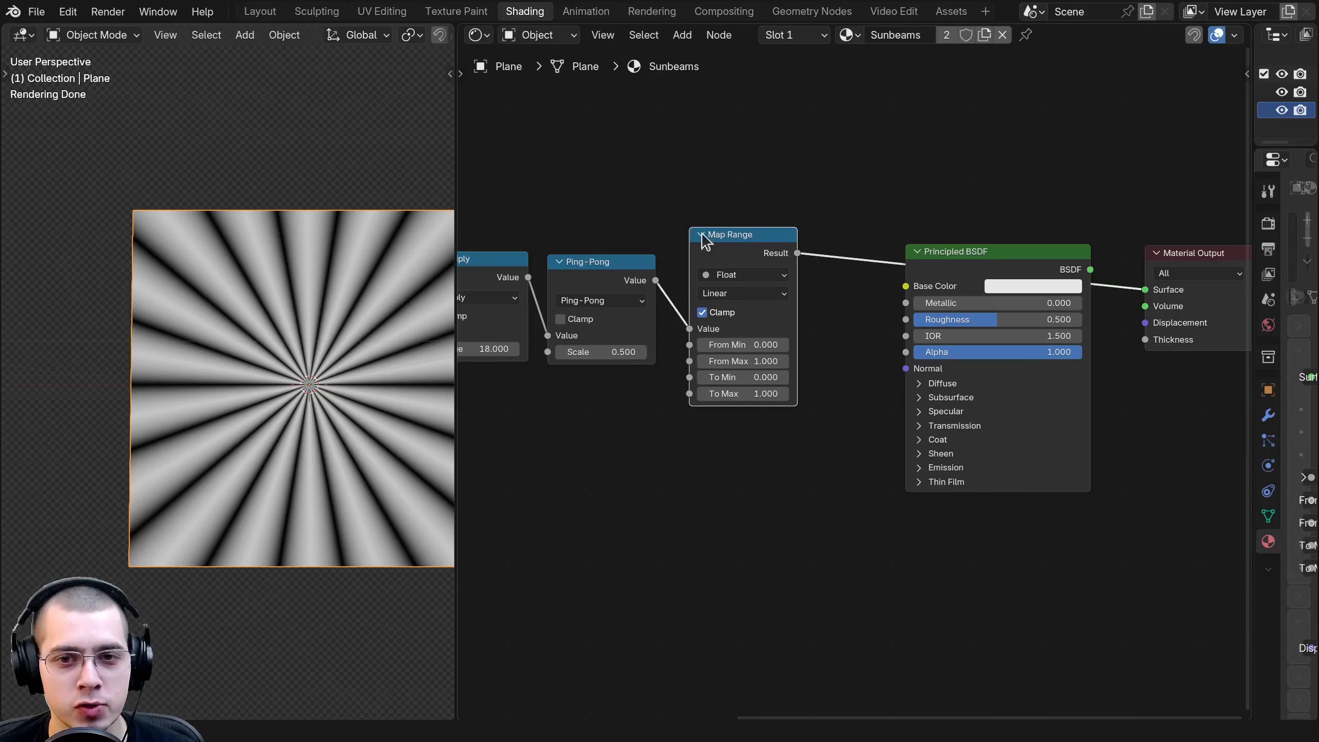
Examine the Map Range node's From Min, From Max, To Min and To Max settings and the beam gradient on the plane.
{"action": "scroll", "coordinate": [675, 359], "scroll_direction": "up", "scroll_amount": 4}
{"action": "left_click_drag", "start_coordinate": [775, 336], "coordinate": [764, 423]}
{"action": "right_click", "coordinate": [802, 336]}
{"action": "right_click", "coordinate": [789, 376]}
{"action": "right_click", "coordinate": [789, 397]}
{"action": "right_click", "coordinate": [788, 423]}
{"action": "middle_click_drag", "start_coordinate": [345, 374], "coordinate": [357, 432], "text": "shift"}
{"action": "scroll", "coordinate": [357, 432], "scroll_direction": "up", "scroll_amount": 2}
{"action": "scroll", "coordinate": [357, 432], "scroll_direction": "up", "scroll_amount": 4}
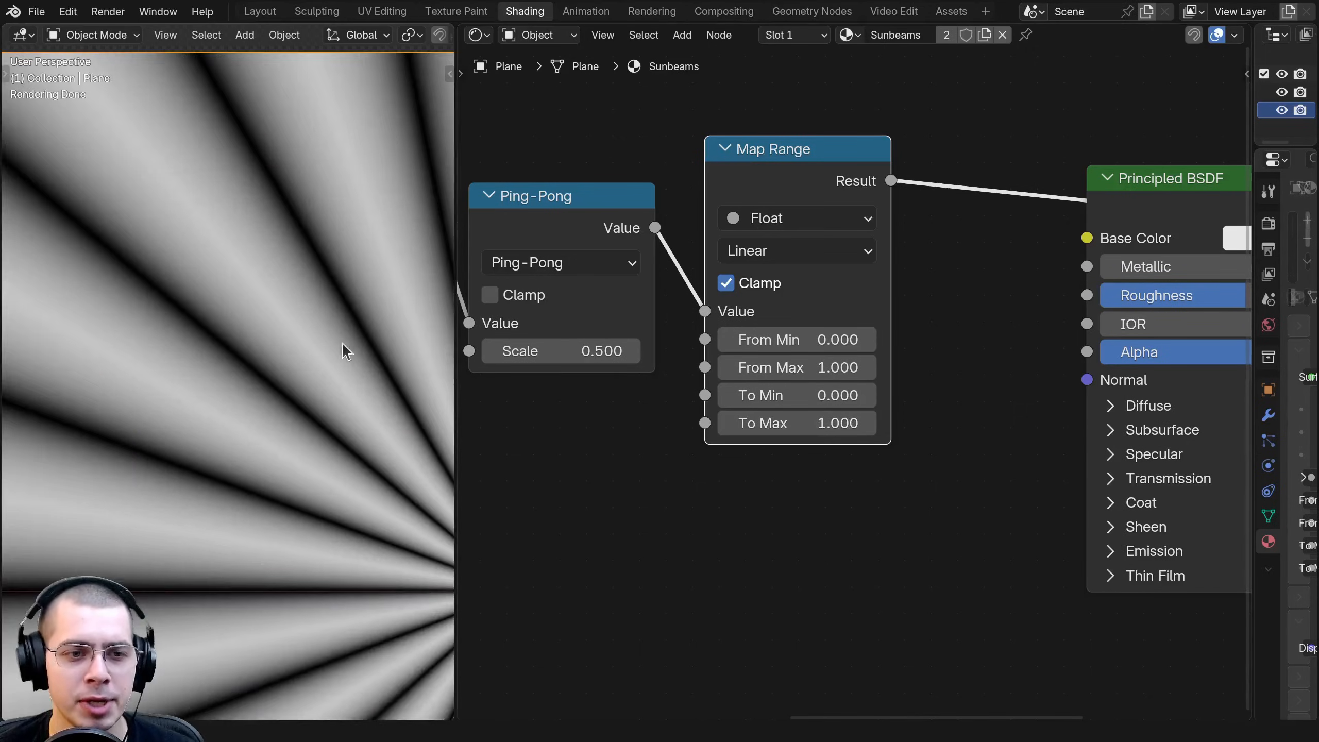
Sharpen the beams by setting the Map Range node's From Min to 0.260 and From Max to 0.340.
{"action": "middle_click_drag", "start_coordinate": [342, 343], "coordinate": [229, 371], "text": "shift"}
{"action": "scroll", "coordinate": [852, 383], "scroll_direction": "up", "scroll_amount": 3}
{"action": "left_click_drag", "start_coordinate": [784, 329], "coordinate": [750, 363]}
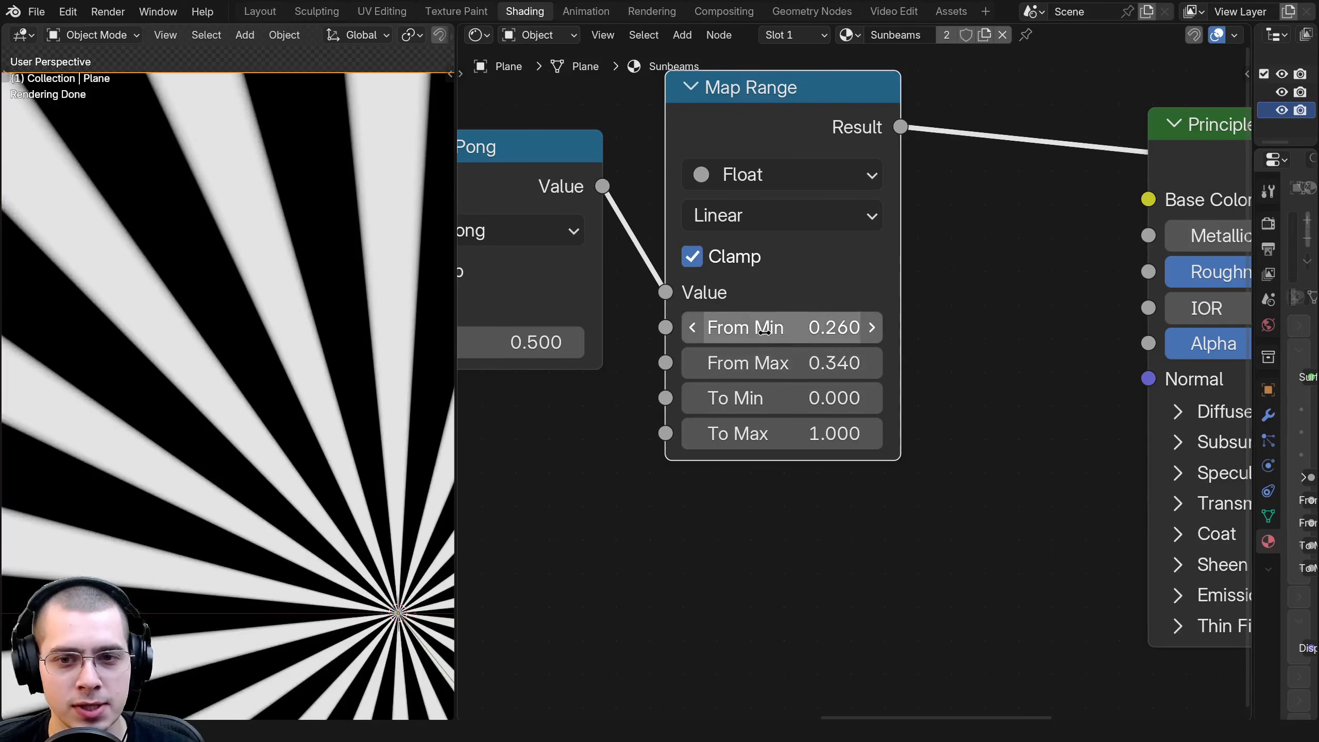
{"action": "left_click", "coordinate": [783, 326]}
{"action": "key", "text": "Return"}
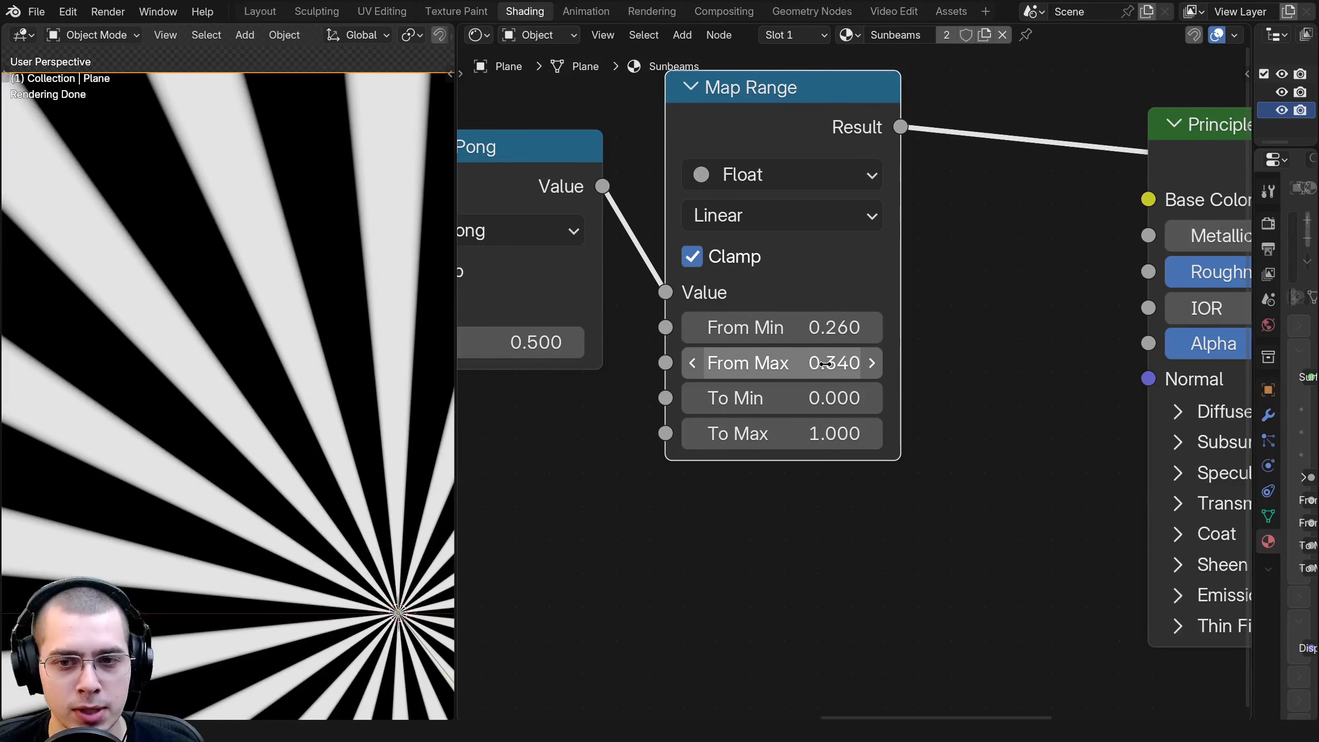
Set the Map Range node's From Min to 0.210 and From Max to 0.310, then nudge the node toward Ping-Pong.
{"action": "scroll", "coordinate": [210, 314], "scroll_direction": "down", "scroll_amount": 3}
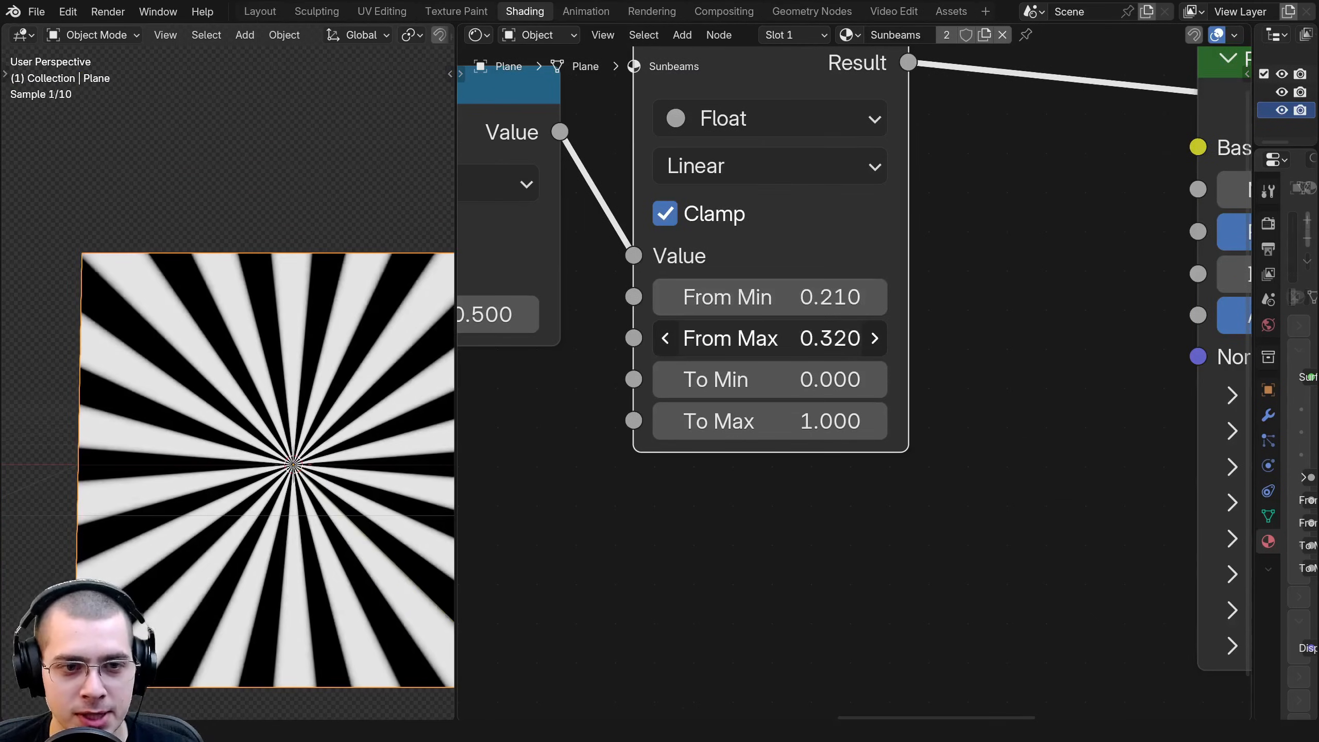
{"action": "mouse_move", "coordinate": [834, 338]}
{"action": "left_mouse_down"}
{"action": "mouse_move", "coordinate": [811, 338]}
{"action": "mouse_move", "coordinate": [822, 338]}
{"action": "left_mouse_up"}
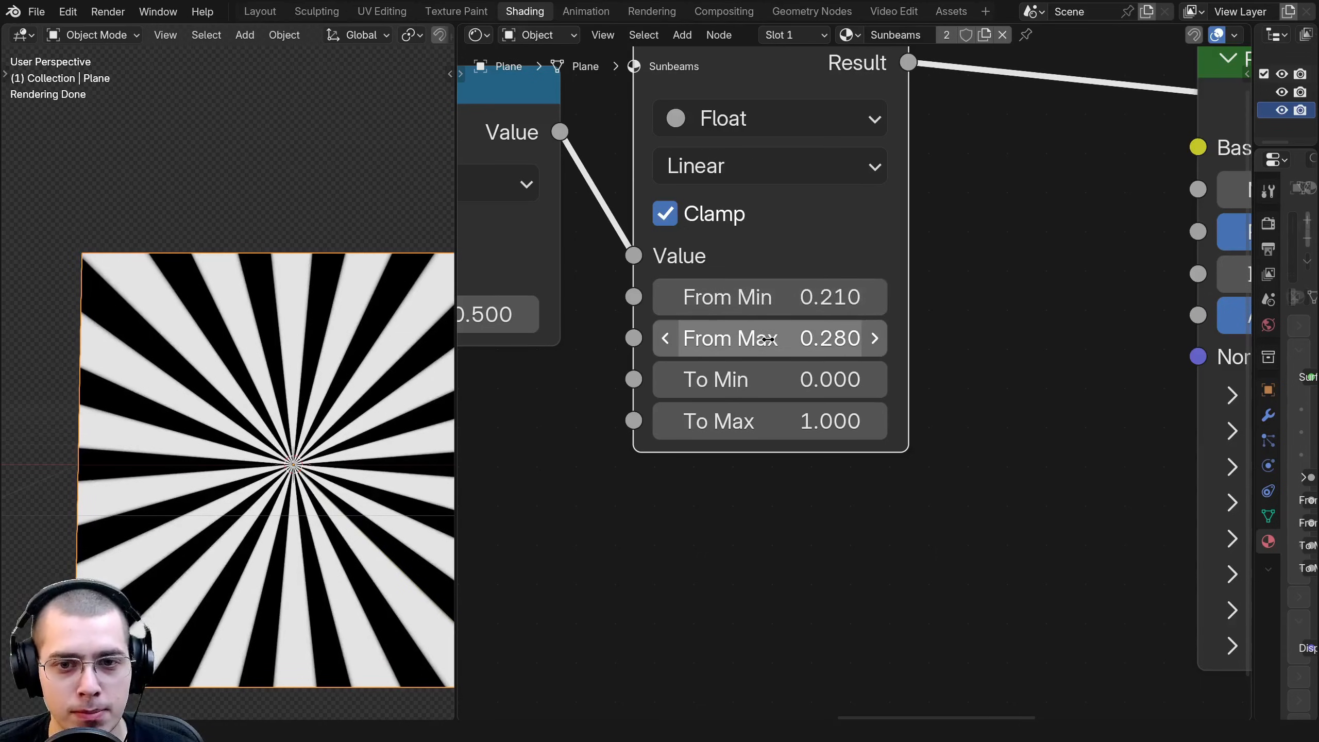
{"action": "mouse_move", "coordinate": [769, 339]}
{"action": "left_mouse_down"}
{"action": "mouse_move", "coordinate": [875, 339]}
{"action": "mouse_move", "coordinate": [688, 339]}
{"action": "mouse_move", "coordinate": [778, 339]}
{"action": "left_mouse_up"}
{"action": "scroll", "coordinate": [318, 413], "scroll_direction": "down", "scroll_amount": 2}
{"action": "middle_click_drag", "start_coordinate": [393, 396], "coordinate": [310, 377], "text": "shift"}
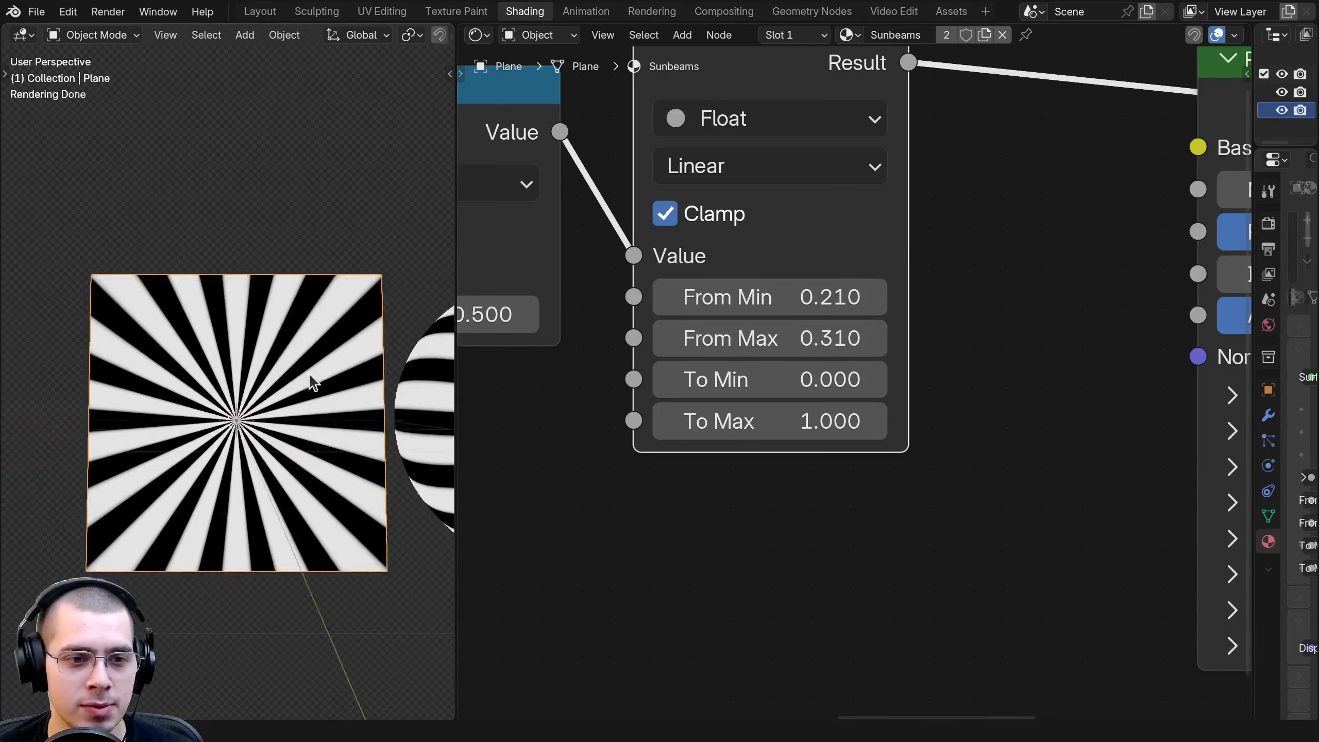
{"action": "scroll", "coordinate": [310, 376], "scroll_direction": "up", "scroll_amount": 2}
{"action": "scroll", "coordinate": [852, 384], "scroll_direction": "down", "scroll_amount": 7}
{"action": "scroll", "coordinate": [702, 355], "scroll_direction": "up", "scroll_amount": 1}
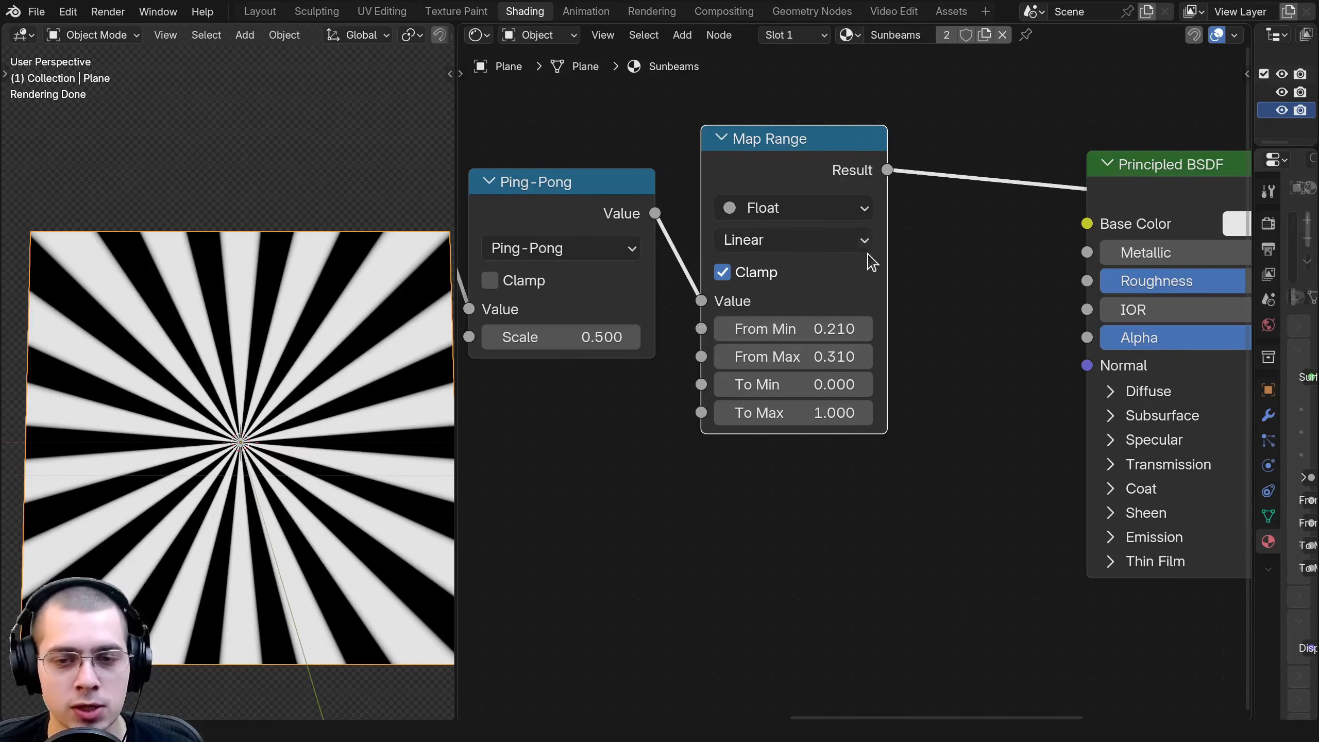
{"action": "scroll", "coordinate": [868, 253], "scroll_direction": "down", "scroll_amount": 1}
{"action": "left_click_drag", "start_coordinate": [795, 190], "coordinate": [786, 191]}
Add a Mix Color node set to Mix into the link leaving the Map Range node.
{"action": "middle_click_drag", "start_coordinate": [313, 425], "coordinate": [301, 423], "text": "shift"}
{"action": "scroll", "coordinate": [889, 322], "scroll_direction": "down", "scroll_amount": 2}
{"action": "middle_click_drag", "start_coordinate": [955, 261], "coordinate": [803, 275]}
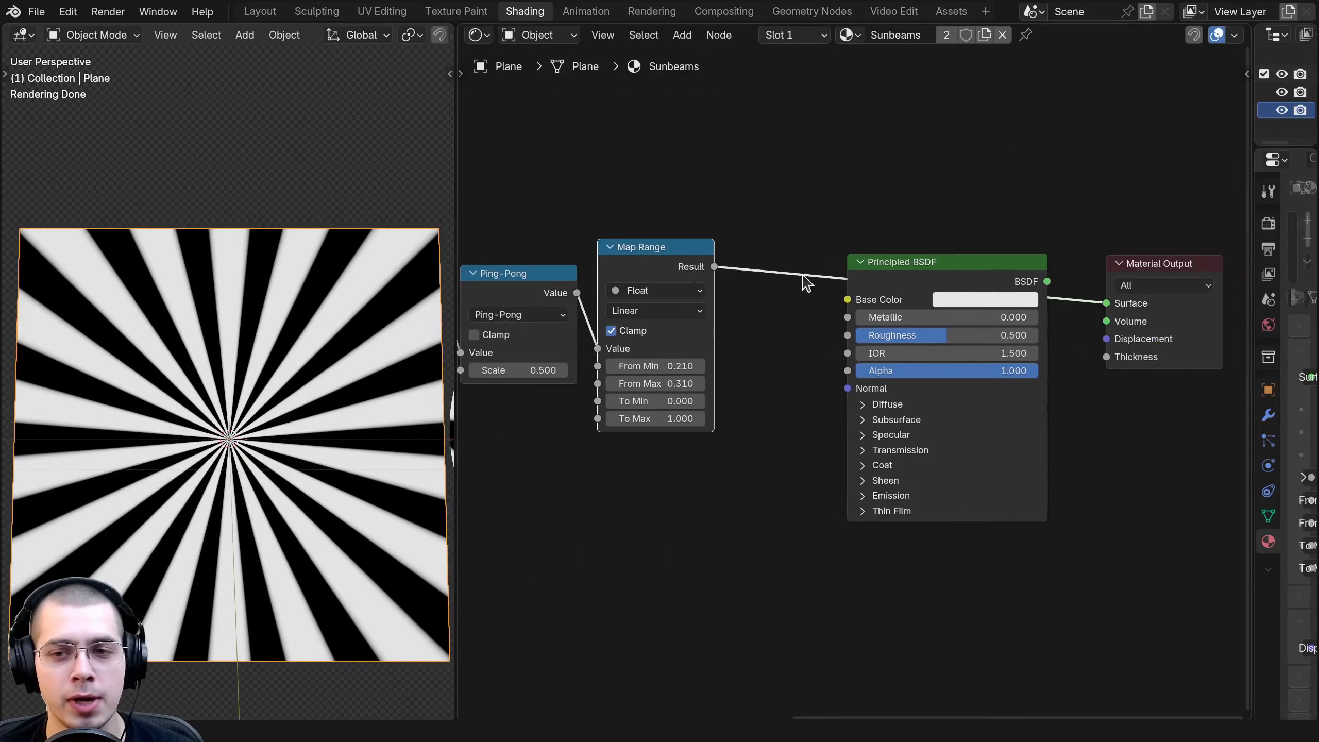
{"action": "key", "text": "shift+a"}
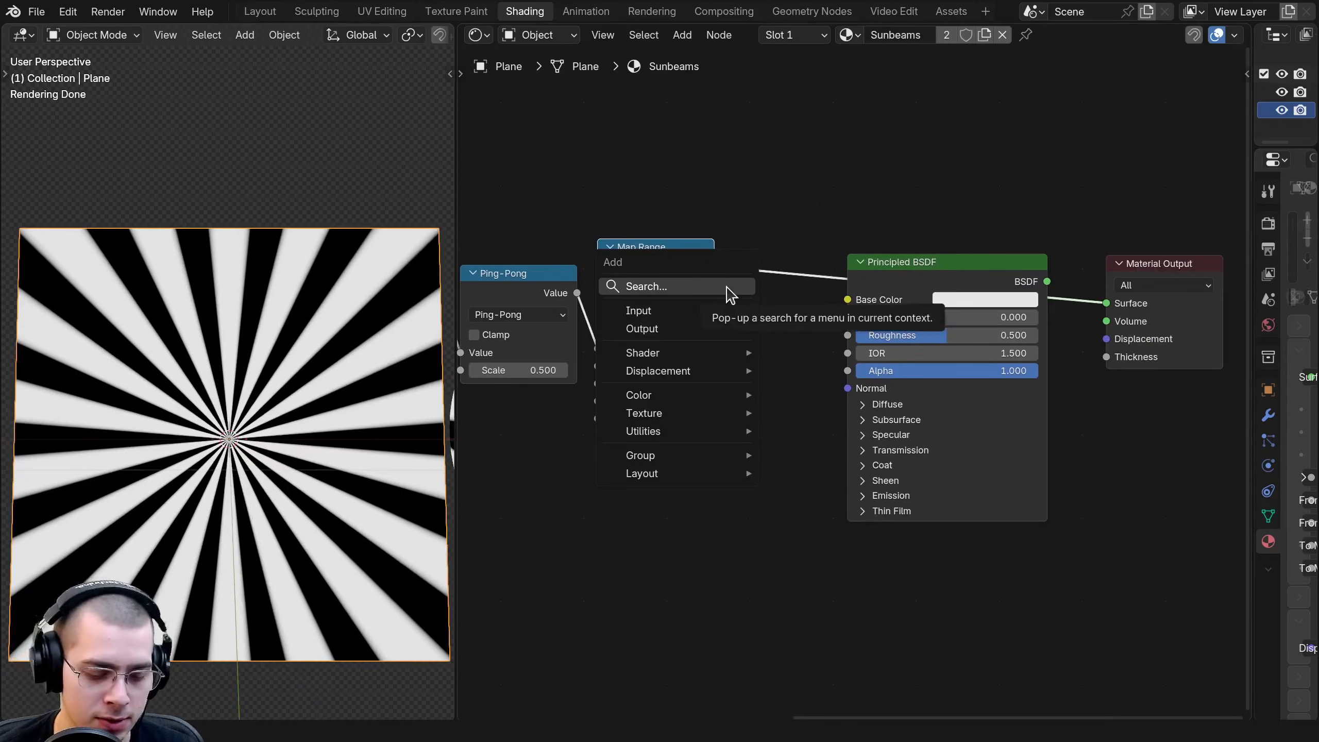
{"action": "type", "text": "map"}
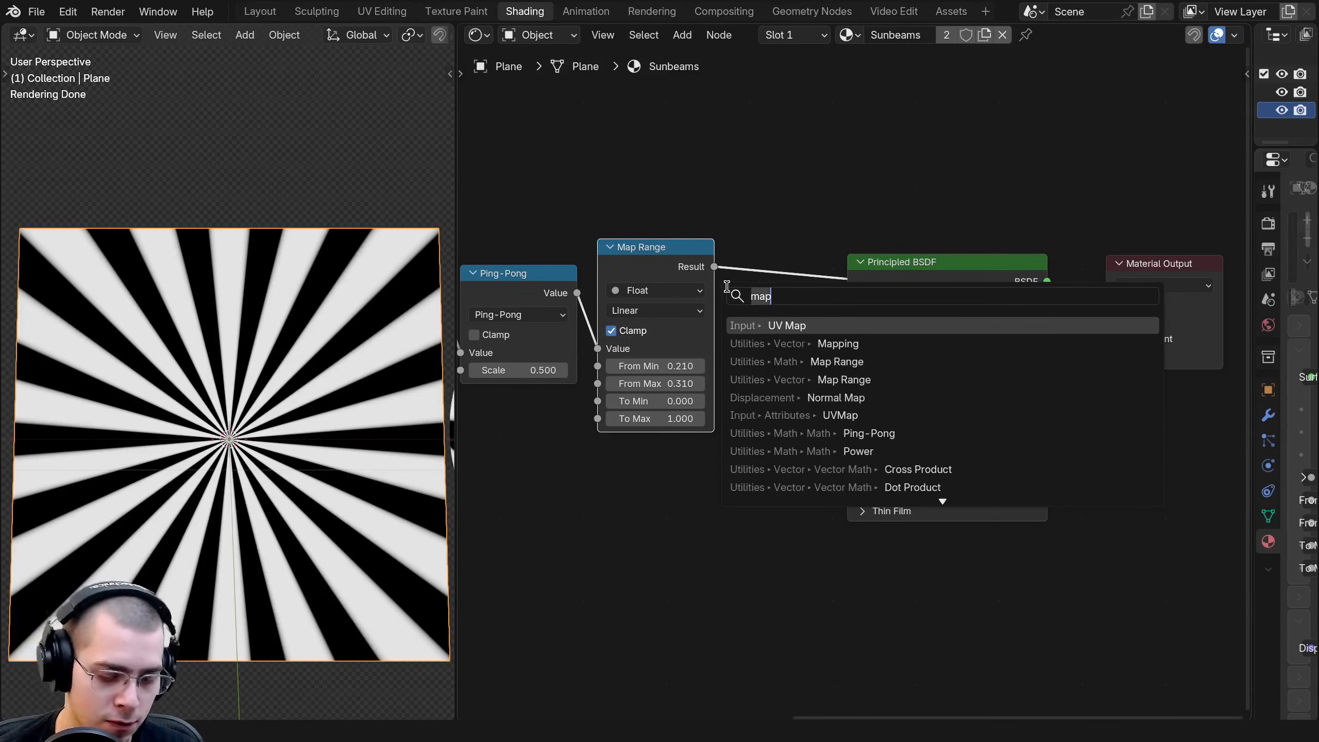
{"action": "type", "text": "mix"}
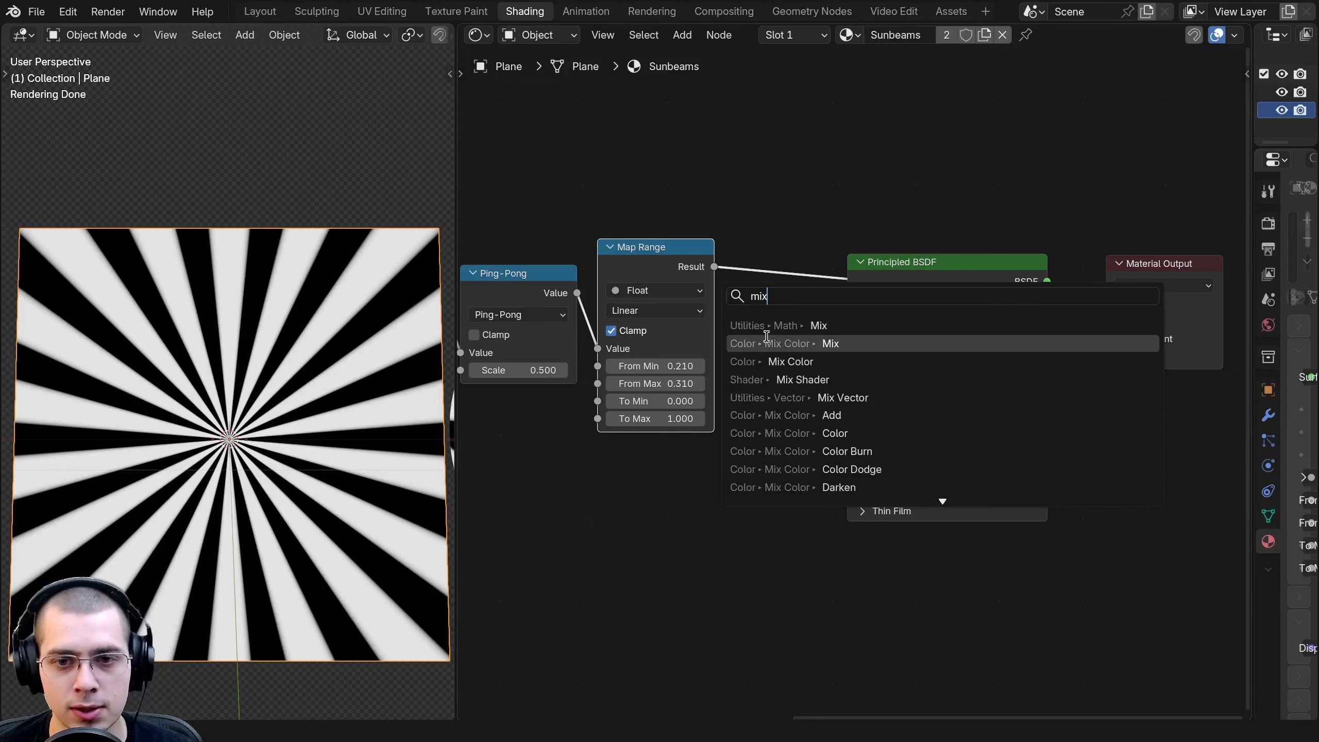
{"action": "left_click", "coordinate": [779, 344]}
{"action": "left_click", "coordinate": [751, 233]}
Move the Principled BSDF and Material Output nodes away from the Mix node to make room.
{"action": "middle_click_drag", "start_coordinate": [932, 251], "coordinate": [804, 265]}
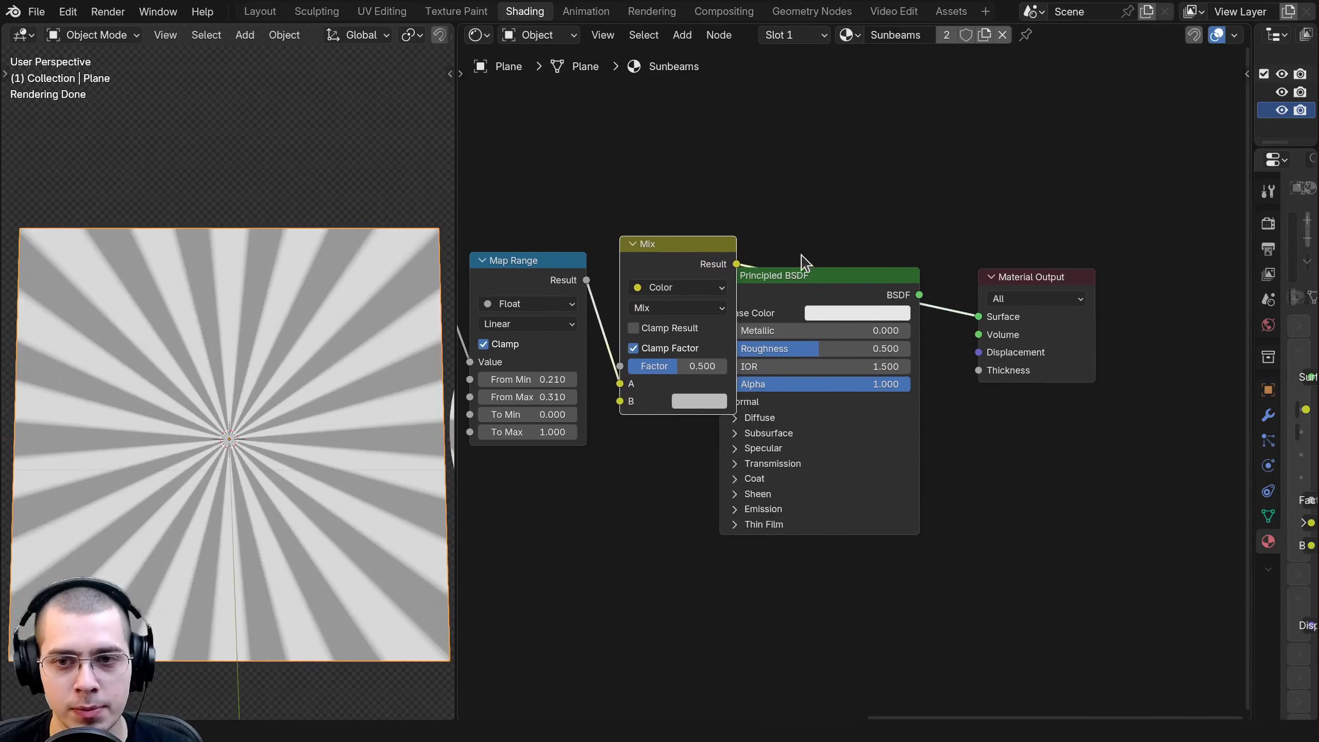
{"action": "left_click_drag", "start_coordinate": [841, 214], "coordinate": [1188, 415]}
{"action": "key", "text": "g"}
{"action": "left_click", "coordinate": [1060, 318]}
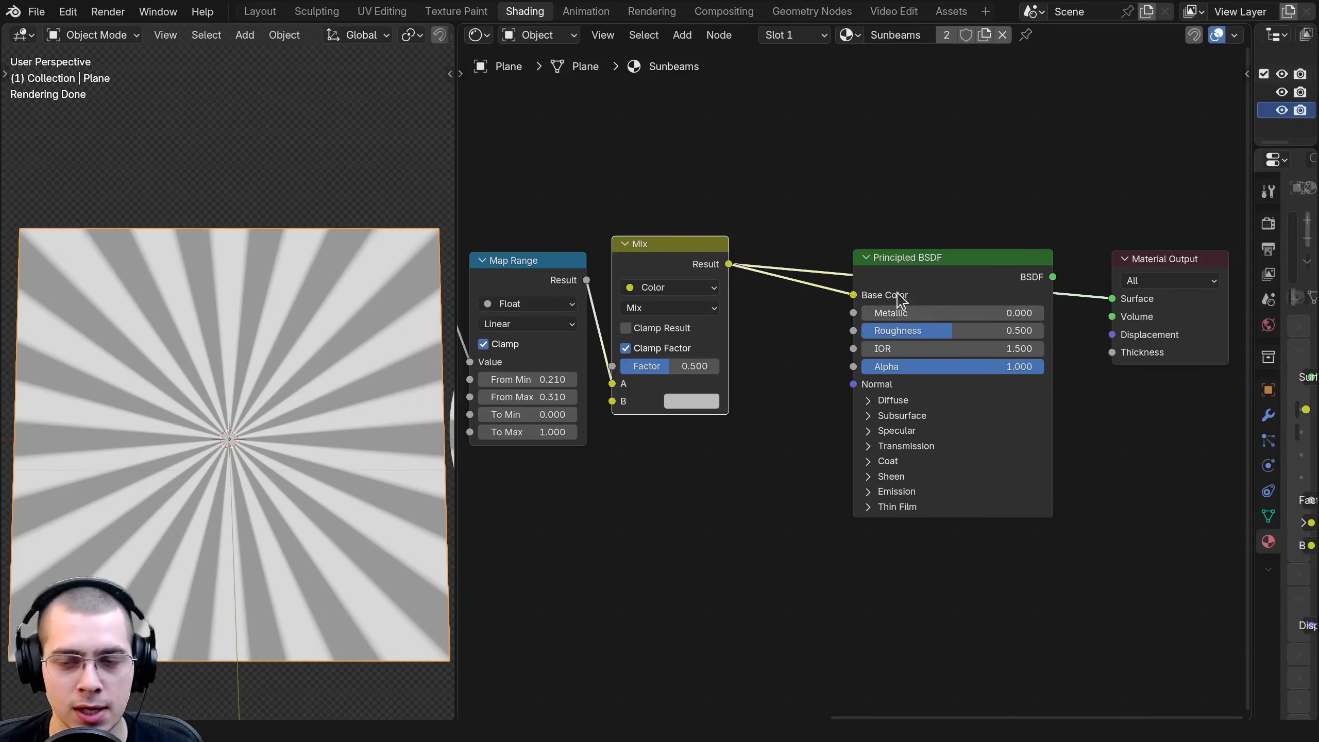
Connect the Principled BSDF's output to the Material Output's Surface and save the file.
{"action": "left_click", "coordinate": [927, 281], "text": "ctrl+shift"}
{"action": "middle_click_drag", "start_coordinate": [935, 280], "coordinate": [936, 290]}
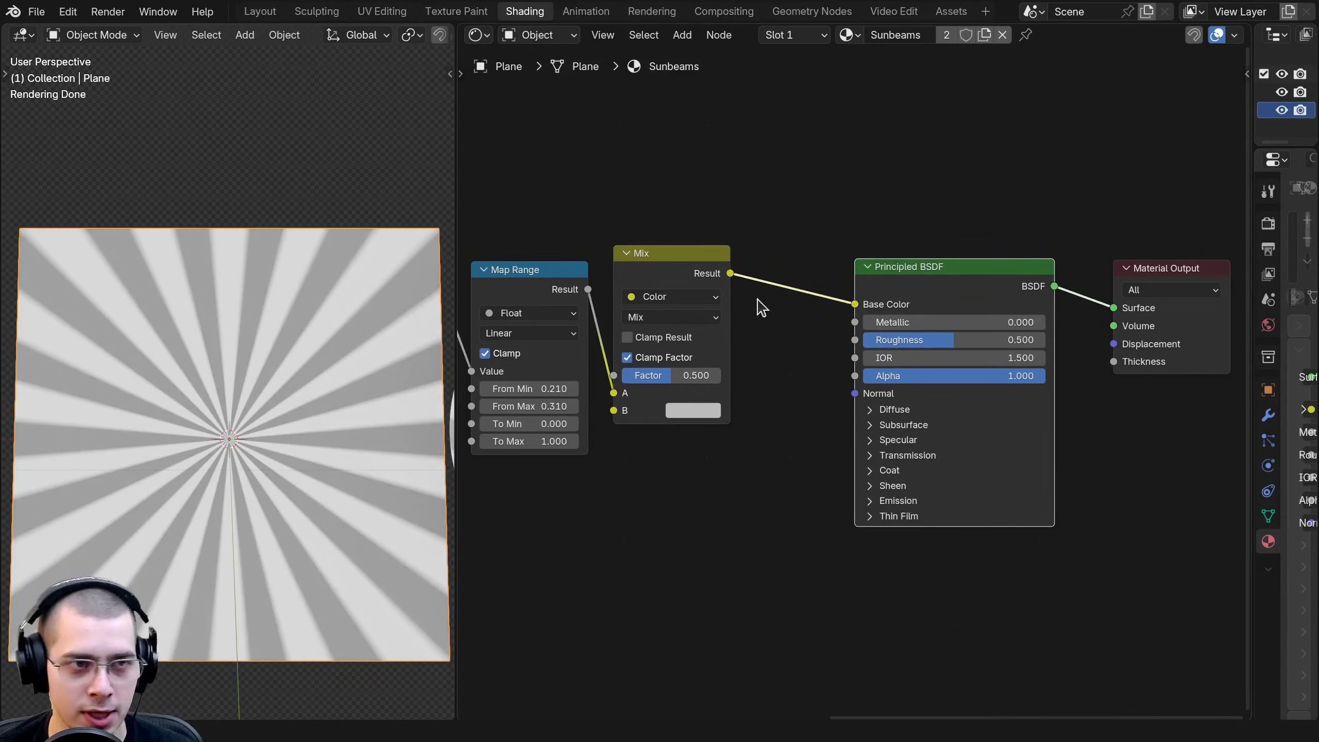
{"action": "left_click", "coordinate": [41, 20]}
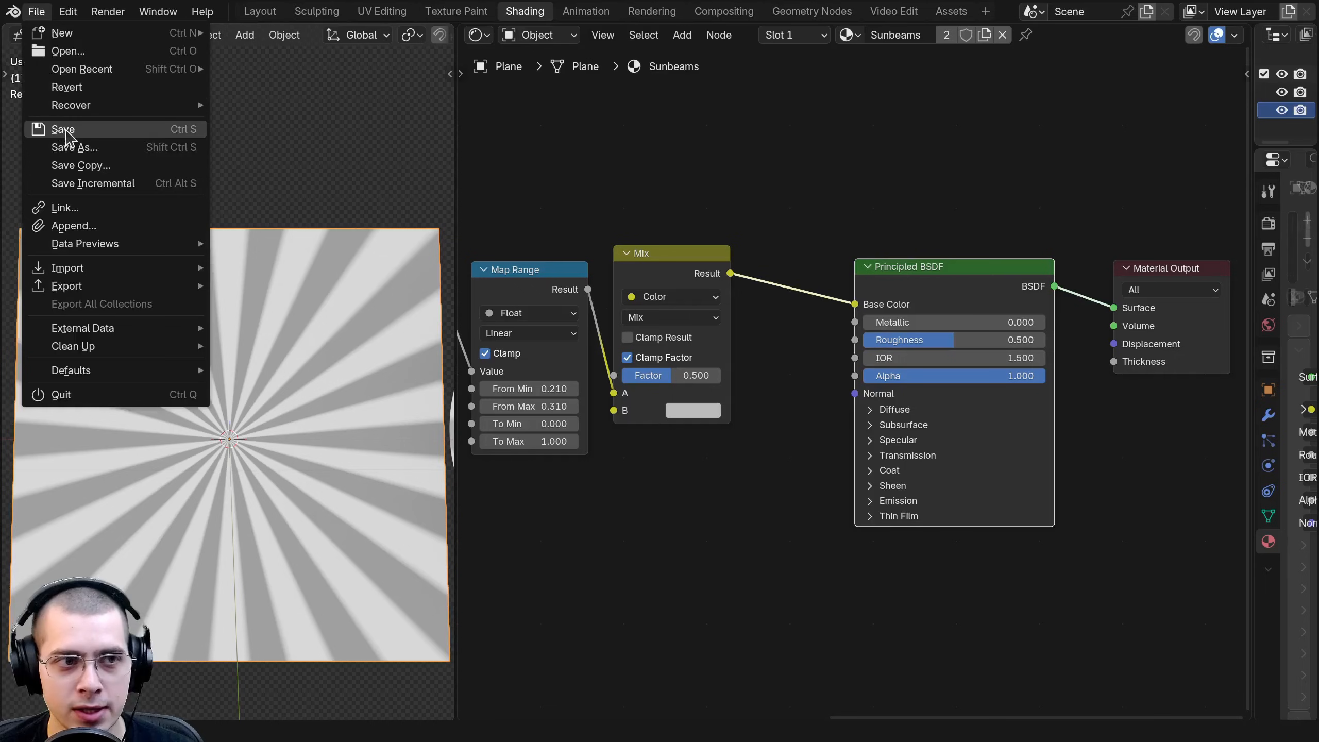
Space the Mix node away from Map Range and reroute Map Range's Result from input A to the Mix Factor.
{"action": "scroll", "coordinate": [654, 408], "scroll_direction": "up", "scroll_amount": 3}
{"action": "middle_click_drag", "start_coordinate": [609, 403], "coordinate": [706, 399]}
{"action": "left_click", "coordinate": [608, 246]}
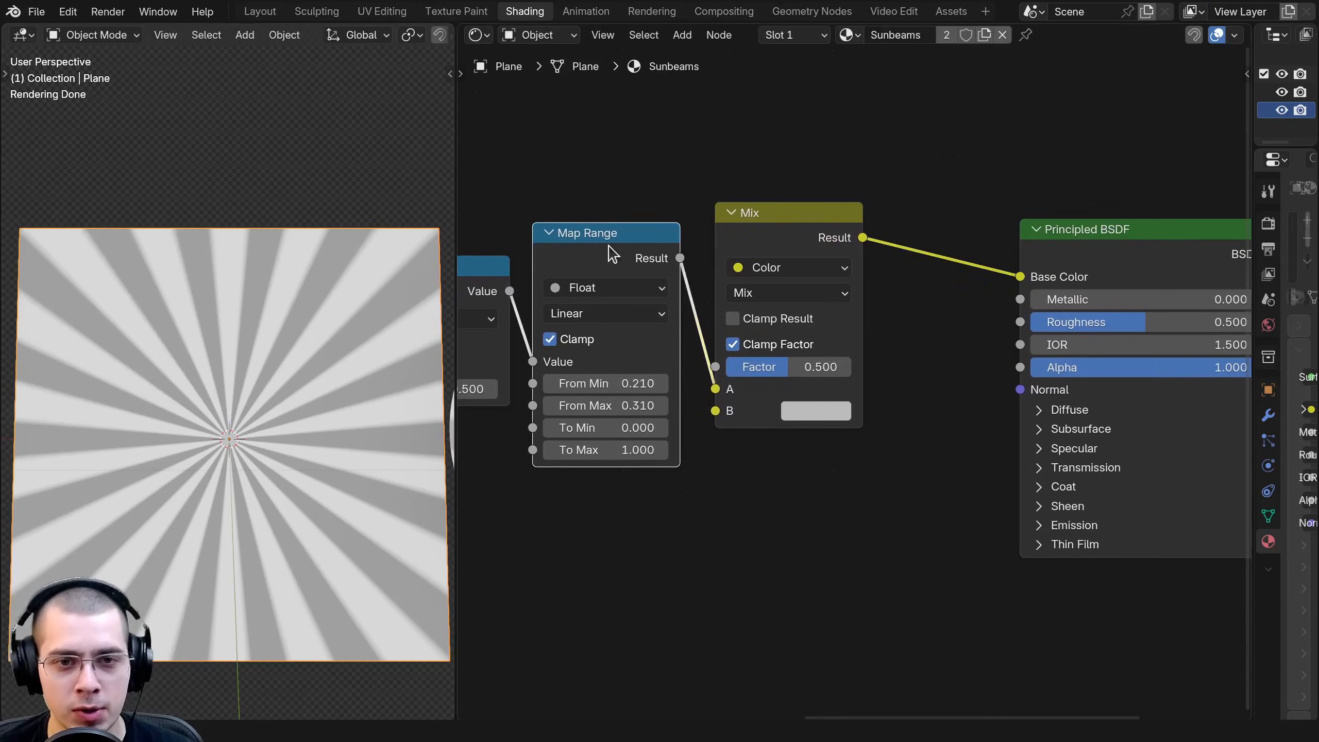
{"action": "left_click_drag", "start_coordinate": [795, 237], "coordinate": [829, 245]}
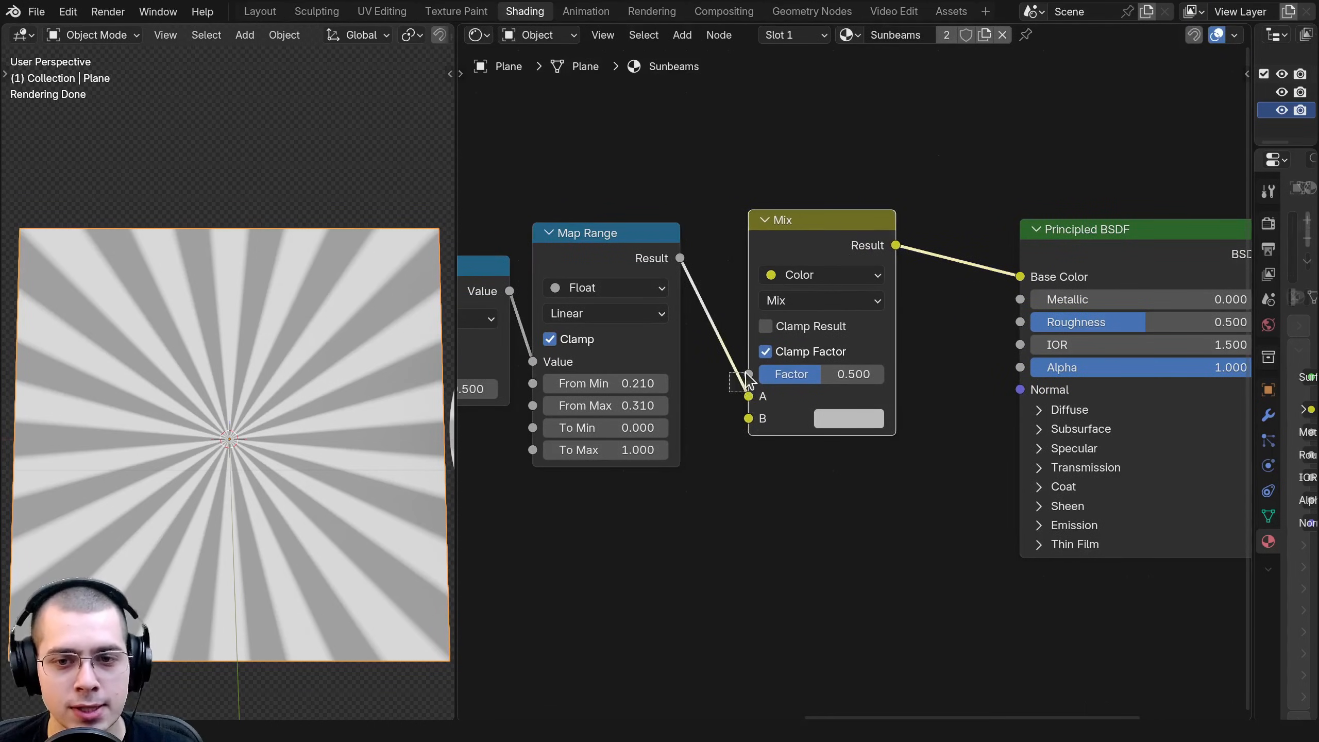
{"action": "left_click_drag", "start_coordinate": [743, 375], "coordinate": [747, 374]}
{"action": "middle_click_drag", "start_coordinate": [807, 399], "coordinate": [769, 324]}
{"action": "scroll", "coordinate": [770, 324], "scroll_direction": "up", "scroll_amount": 2}
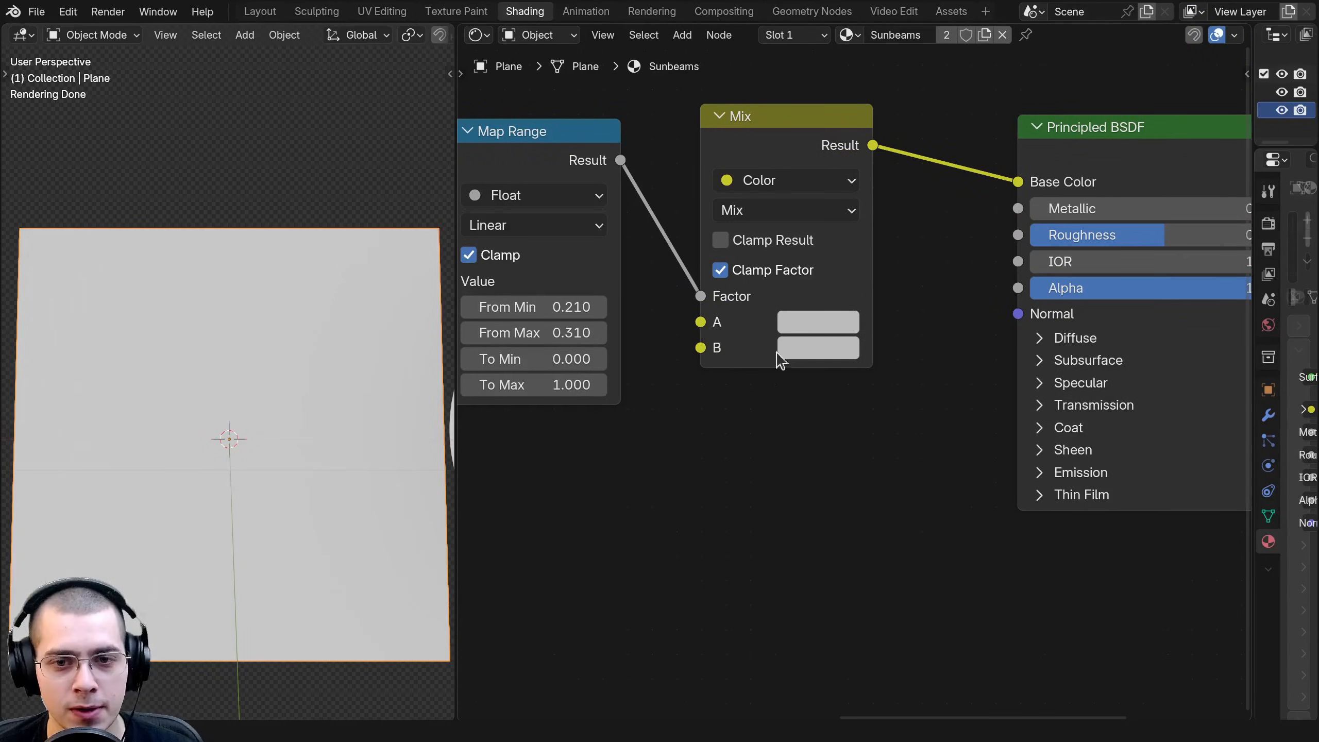
Set the Mix node's colour A to black and colour B to white, and nudge the node toward Map Range.
{"action": "left_click", "coordinate": [800, 325]}
{"action": "left_click_drag", "start_coordinate": [1002, 381], "coordinate": [1002, 519]}
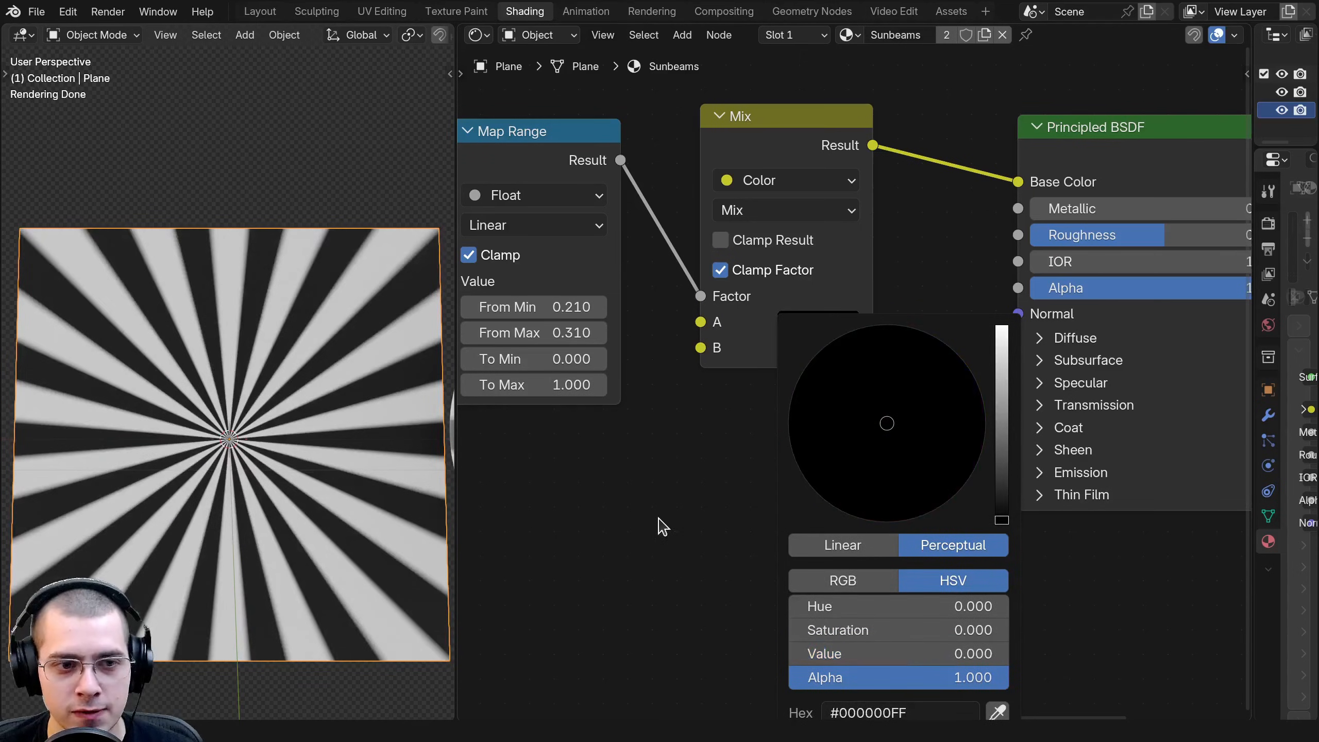
{"action": "left_click", "coordinate": [824, 349]}
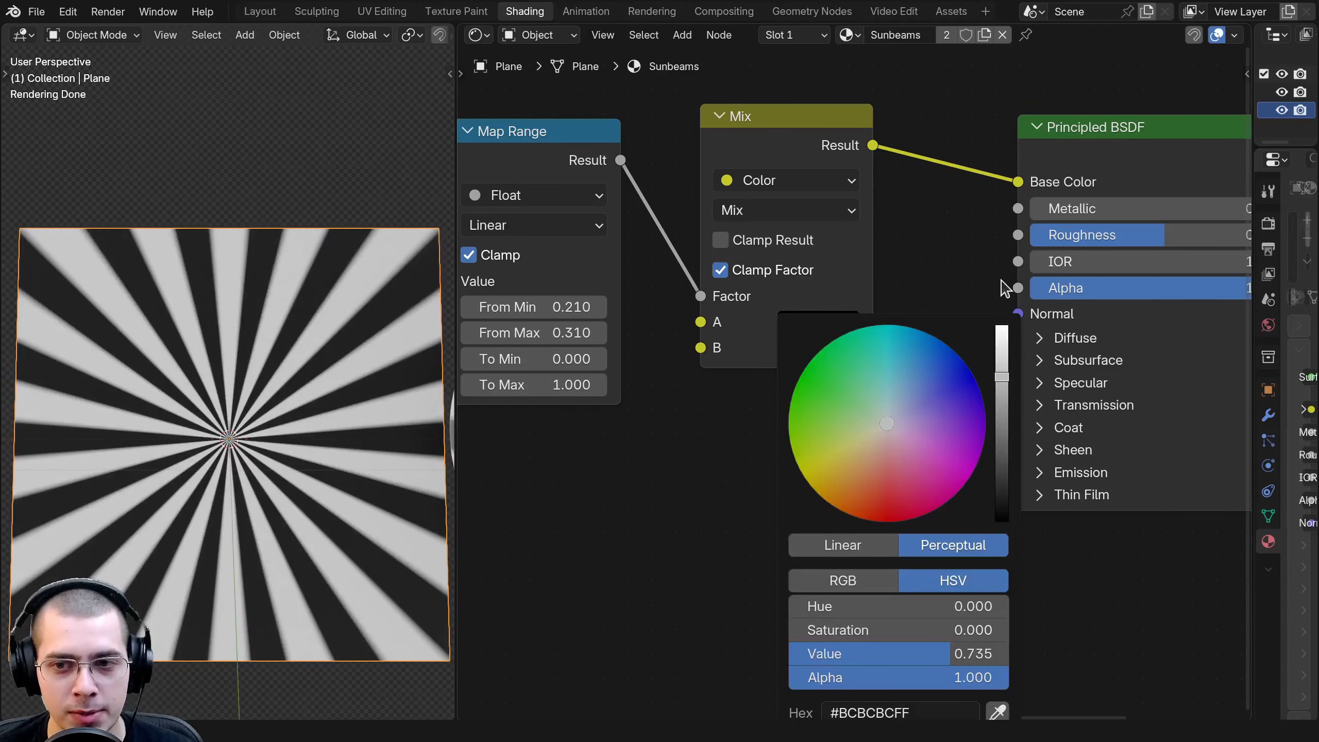
{"action": "left_click_drag", "start_coordinate": [1001, 343], "coordinate": [1000, 328]}
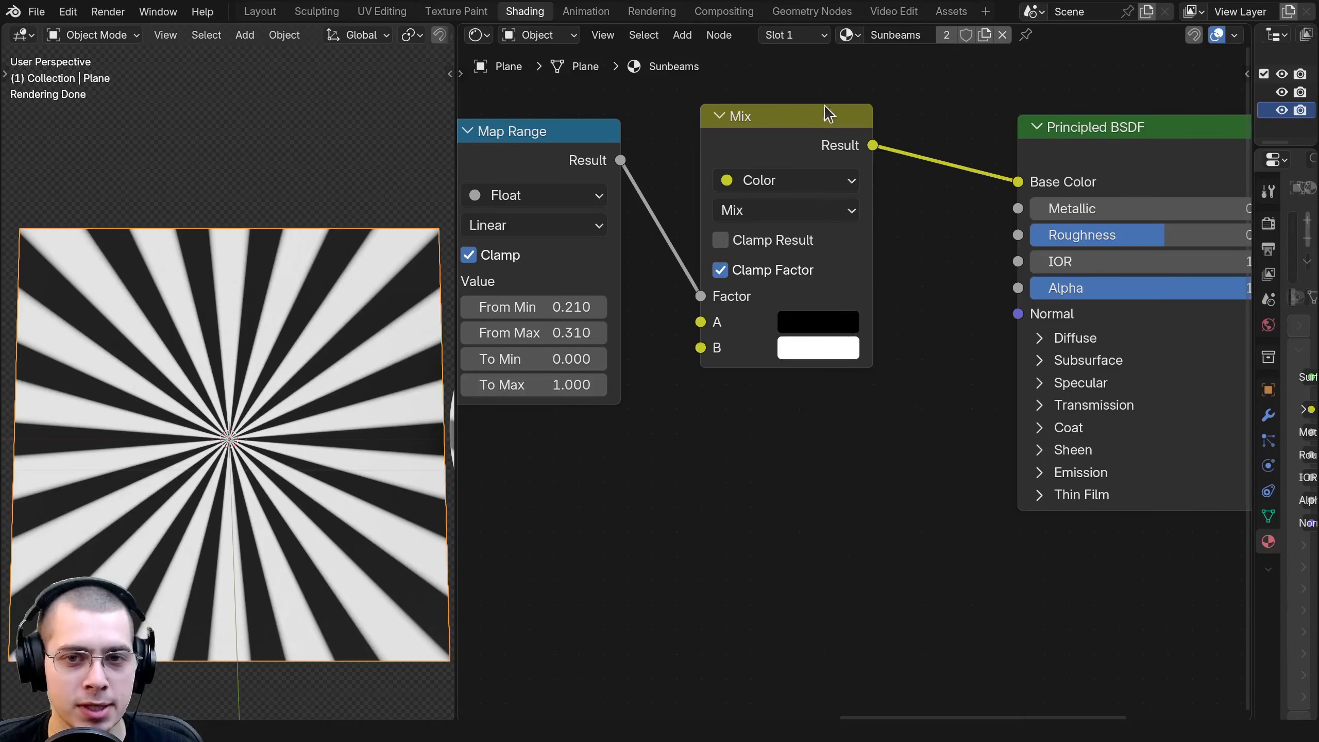
{"action": "left_click_drag", "start_coordinate": [829, 112], "coordinate": [814, 119]}
Try a yellow-orange colour B and an orange colour A (#FF7700FF) on the Mix node.
{"action": "left_click", "coordinate": [818, 333]}
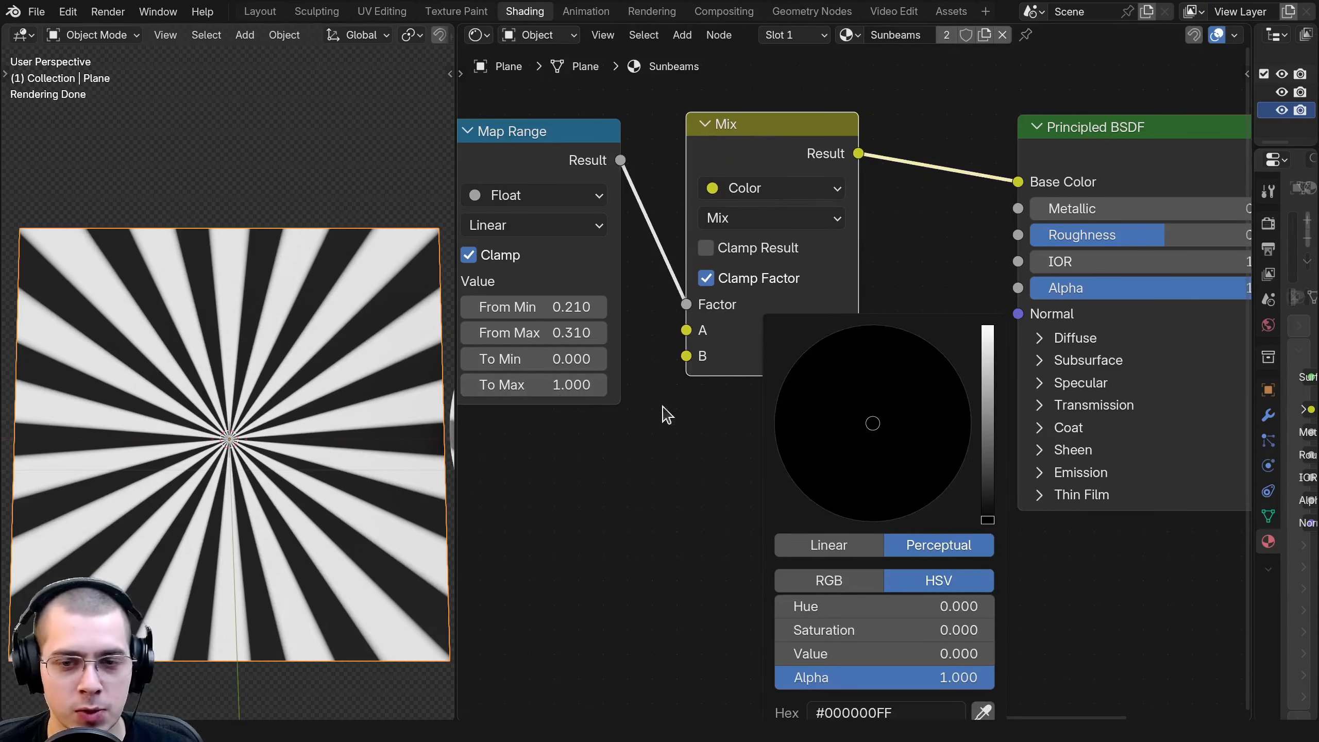
{"action": "left_click", "coordinate": [802, 357]}
{"action": "left_click_drag", "start_coordinate": [889, 447], "coordinate": [853, 458]}
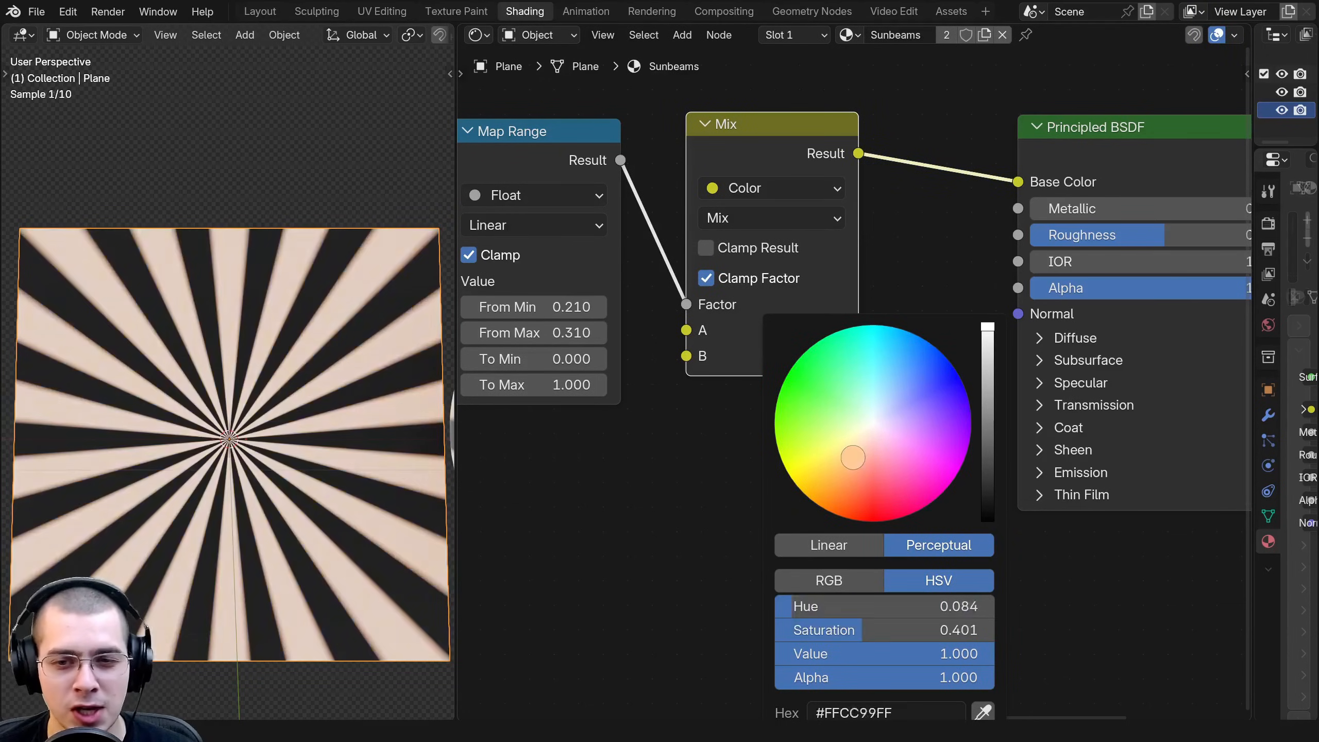
{"action": "left_click_drag", "start_coordinate": [988, 416], "coordinate": [987, 381]}
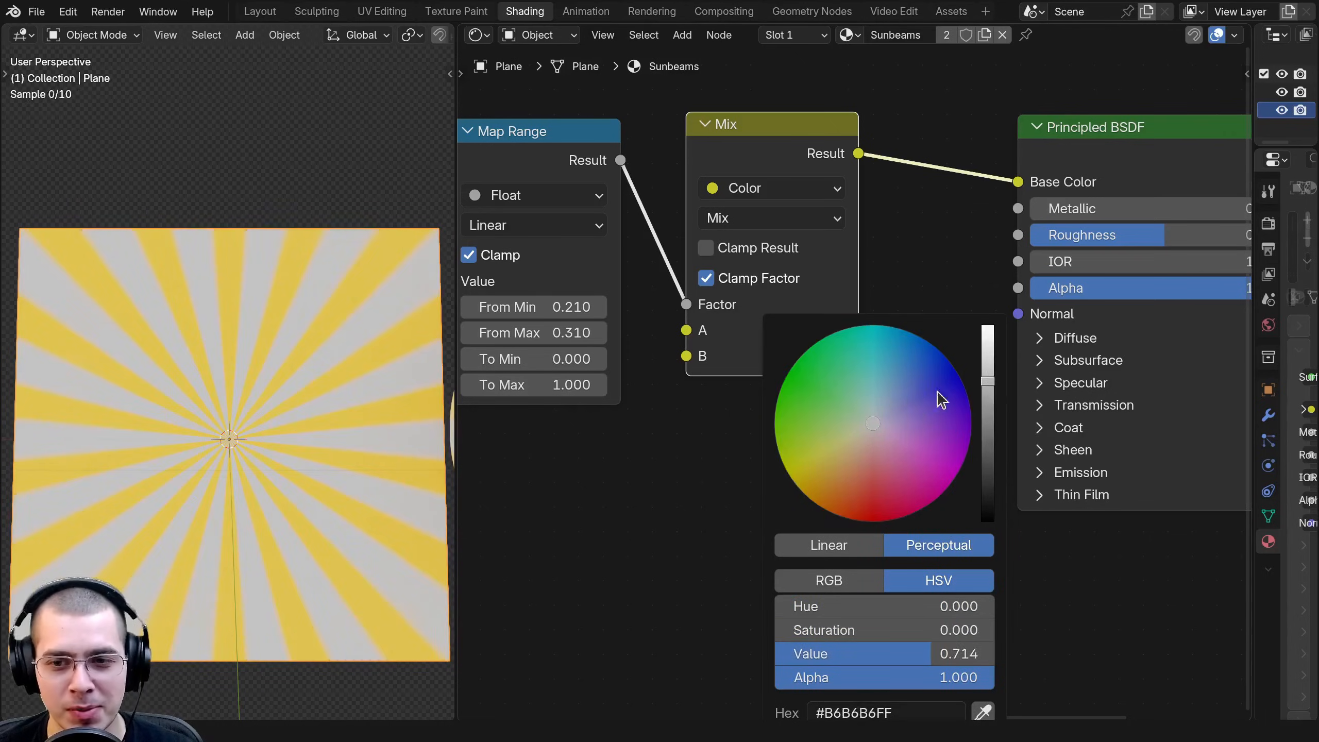
{"action": "left_click_drag", "start_coordinate": [869, 441], "coordinate": [828, 510]}
{"action": "scroll", "coordinate": [832, 513], "scroll_direction": "up", "scroll_amount": 6}
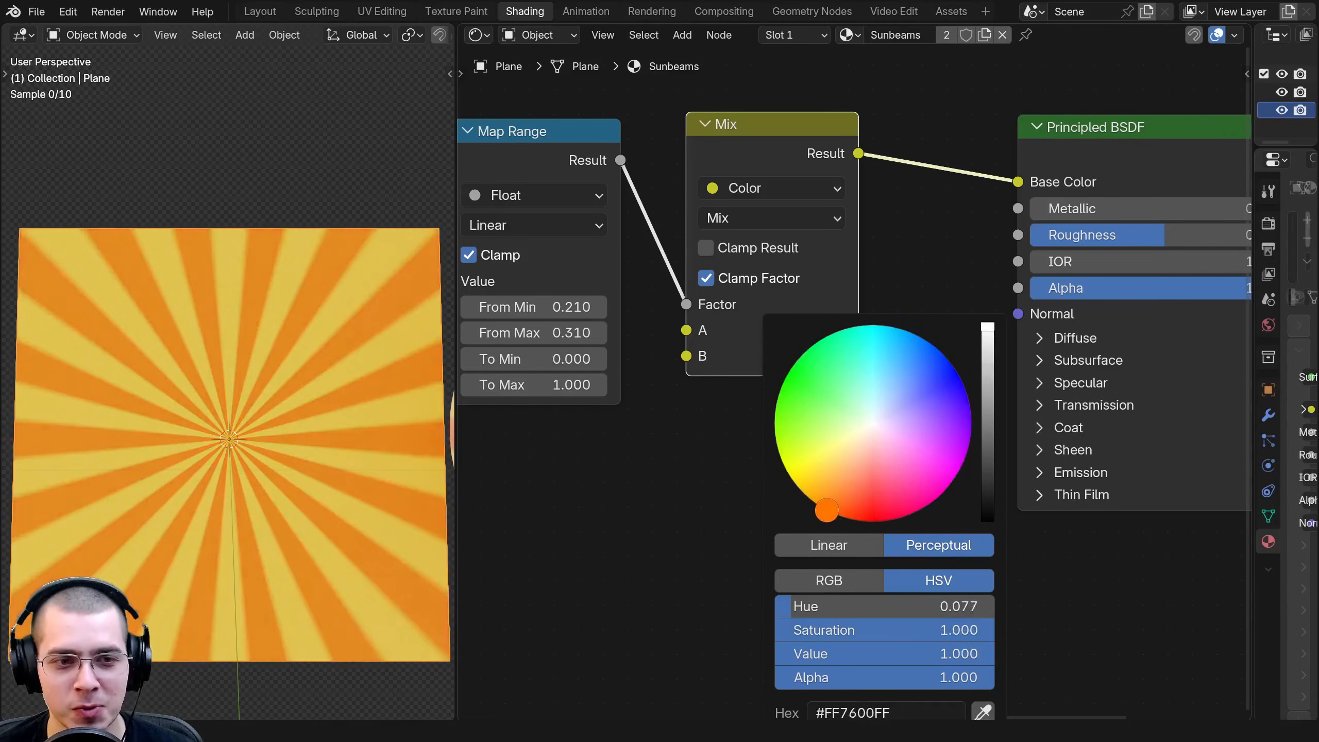
{"action": "left_click", "coordinate": [785, 329]}
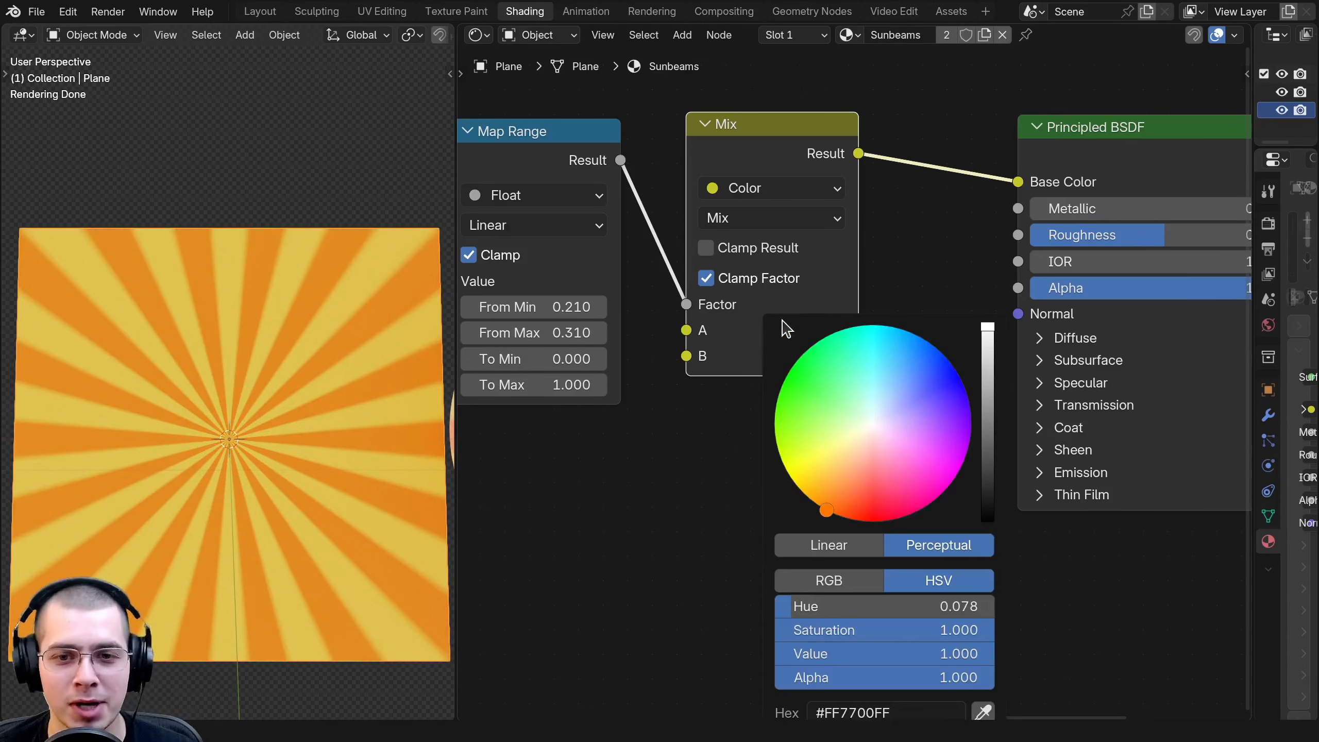
Restore the Mix node's colour A to black and colour B to white.
{"action": "scroll", "coordinate": [787, 330], "scroll_direction": "down", "scroll_amount": 20}
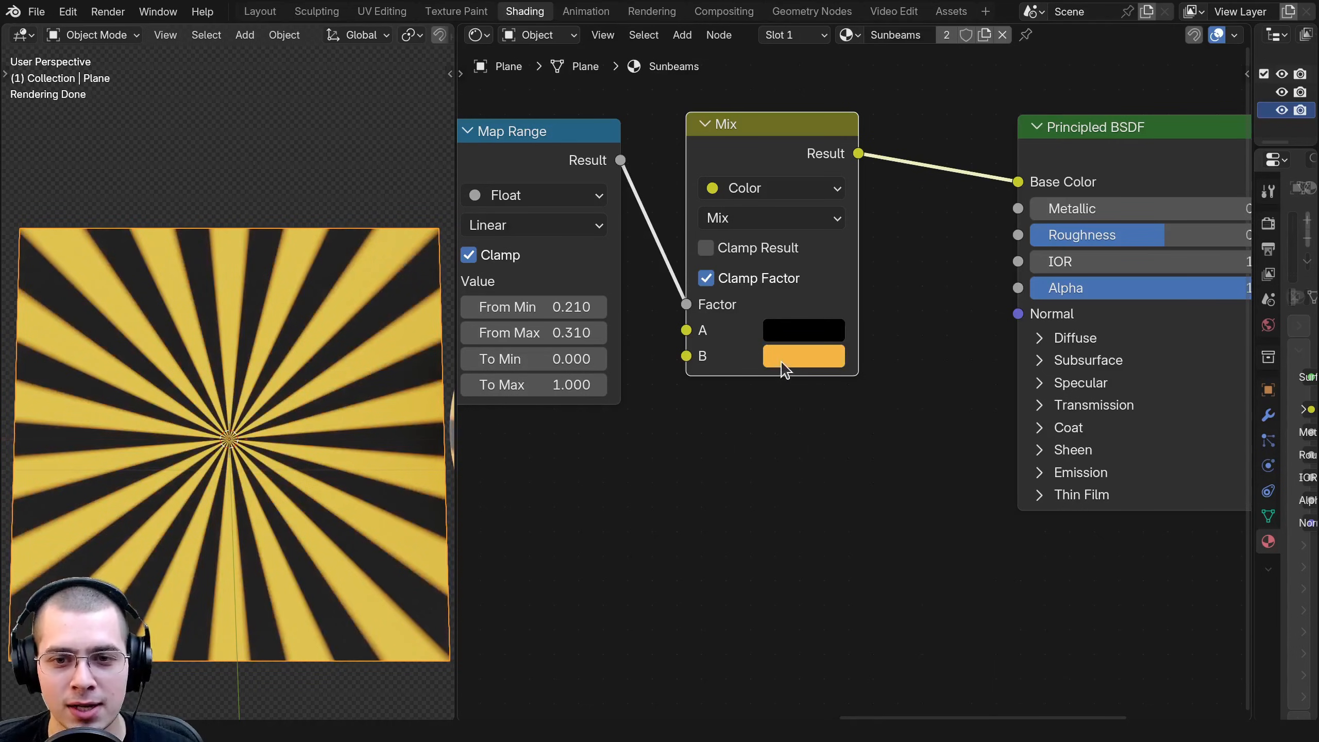
{"action": "key", "text": "BackSpace"}
{"action": "left_click", "coordinate": [784, 360]}
{"action": "scroll", "coordinate": [776, 362], "scroll_direction": "up", "scroll_amount": 6}
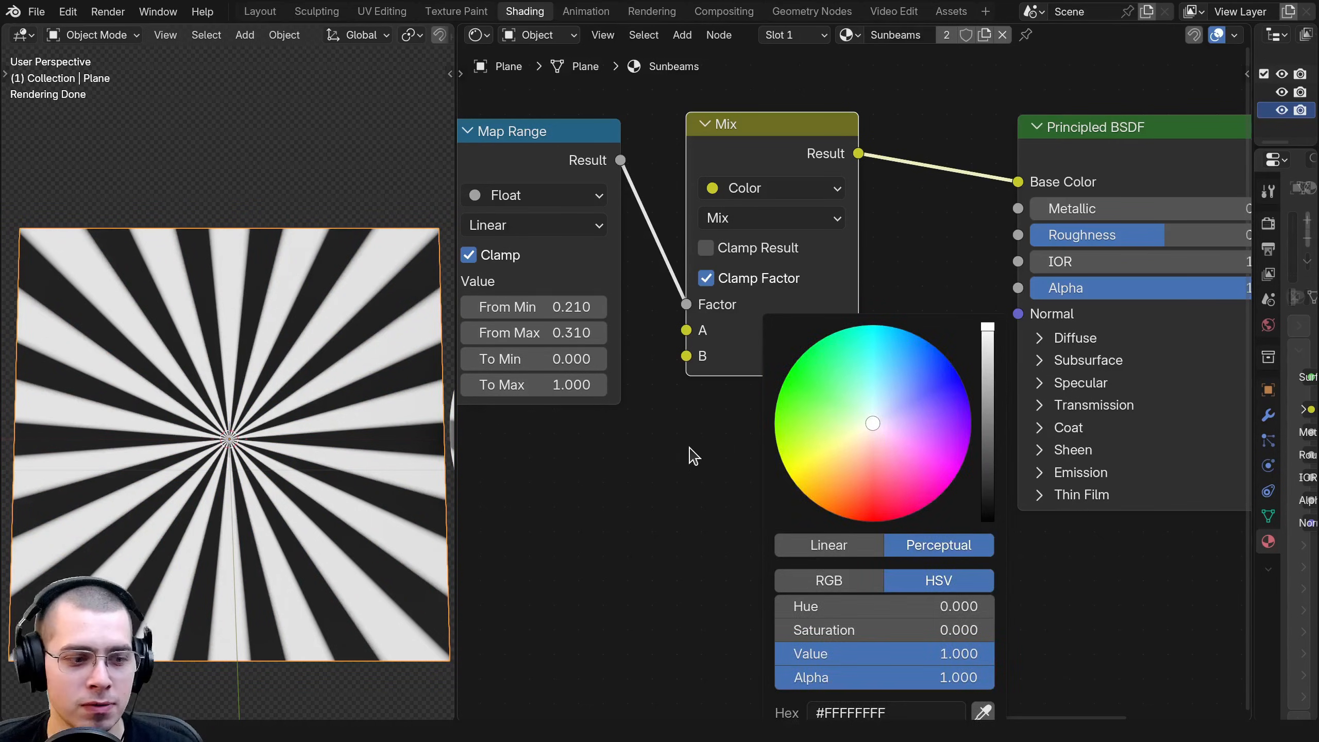
Move the Texture Coordinate and Mapping nodes away from the Gradient Texture to open a gap.
{"action": "scroll", "coordinate": [697, 560], "scroll_direction": "down", "scroll_amount": 2}
{"action": "middle_click_drag", "start_coordinate": [698, 560], "coordinate": [897, 500]}
{"action": "middle_click_drag", "start_coordinate": [771, 440], "coordinate": [979, 413]}
{"action": "scroll", "coordinate": [979, 413], "scroll_direction": "down", "scroll_amount": 2}
{"action": "middle_click_drag", "start_coordinate": [708, 406], "coordinate": [883, 402]}
{"action": "scroll", "coordinate": [877, 398], "scroll_direction": "down", "scroll_amount": 2}
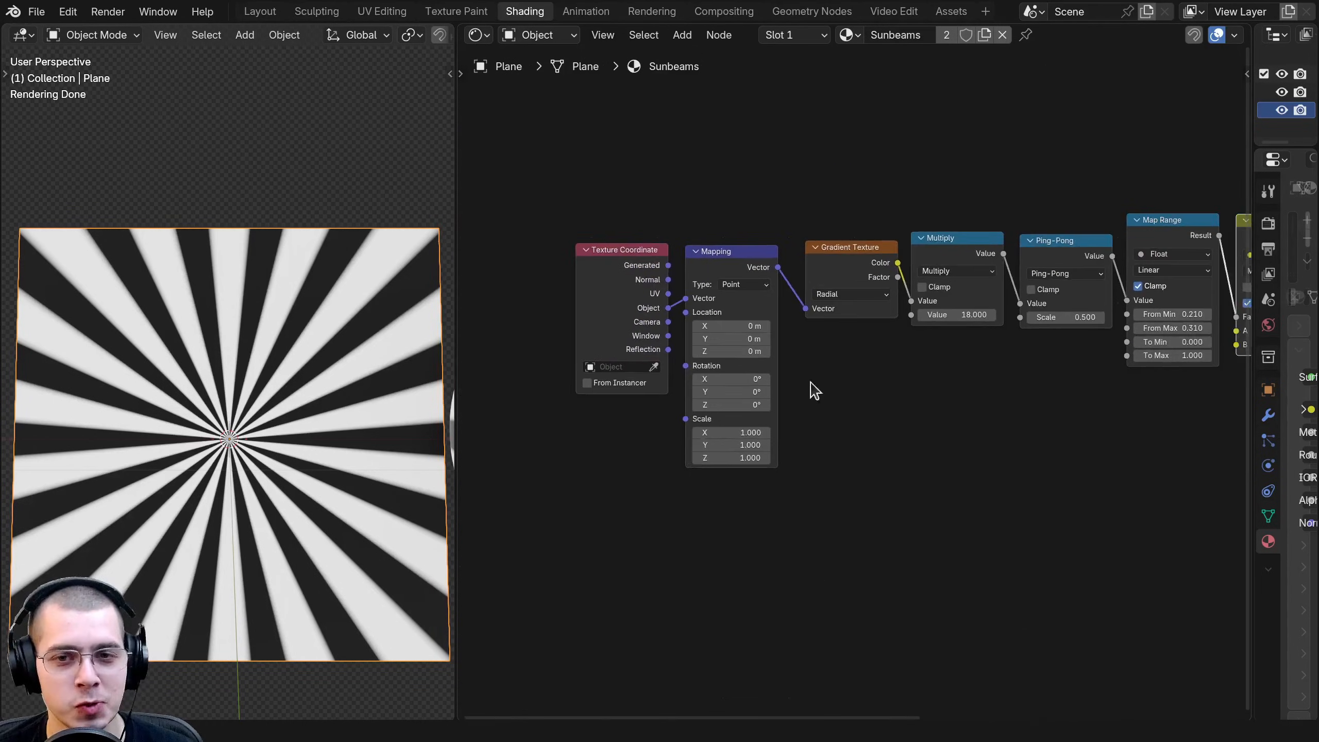
{"action": "middle_click_drag", "start_coordinate": [810, 383], "coordinate": [847, 382]}
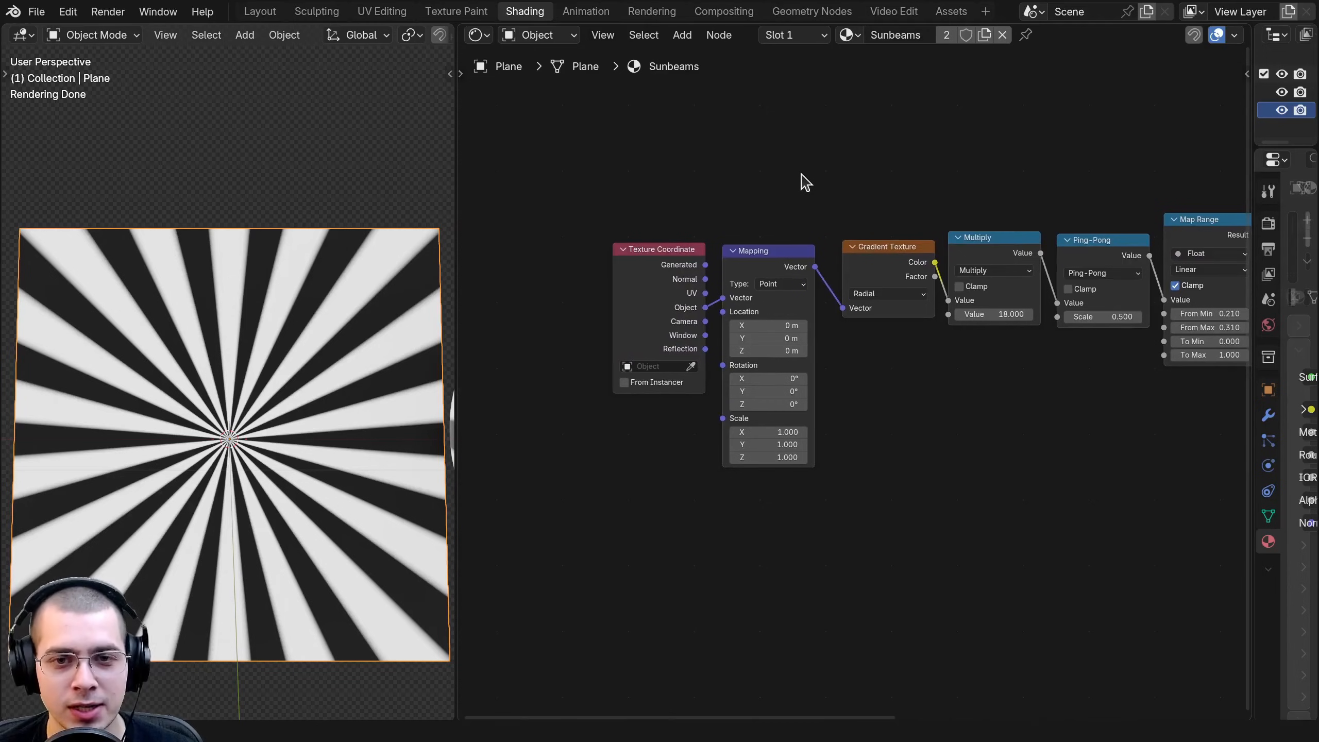
{"action": "key", "text": "g"}
{"action": "left_click", "coordinate": [760, 274]}
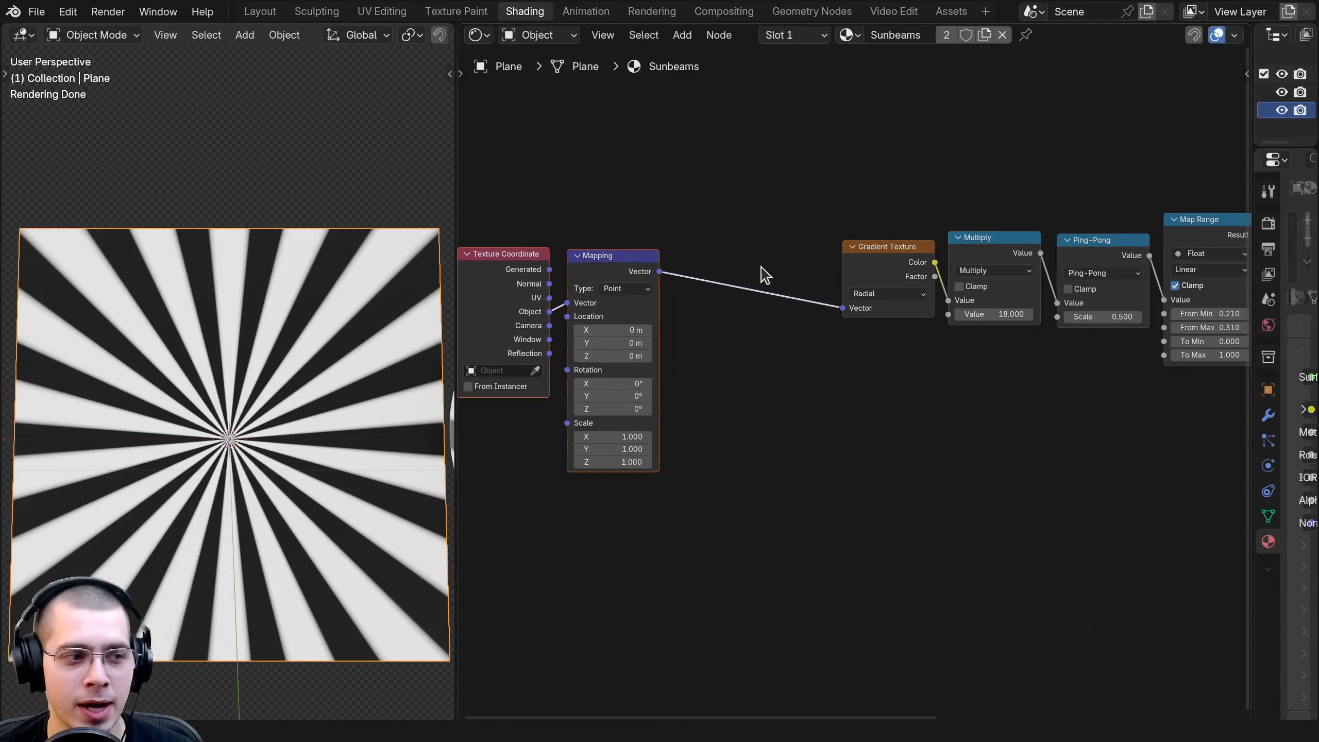
Add a Noise Texture node into the link between the Mapping and Gradient Texture nodes.
{"action": "middle_click_drag", "start_coordinate": [760, 274], "coordinate": [745, 270]}
{"action": "key", "text": "shift+a"}
{"action": "type", "text": "nois"}
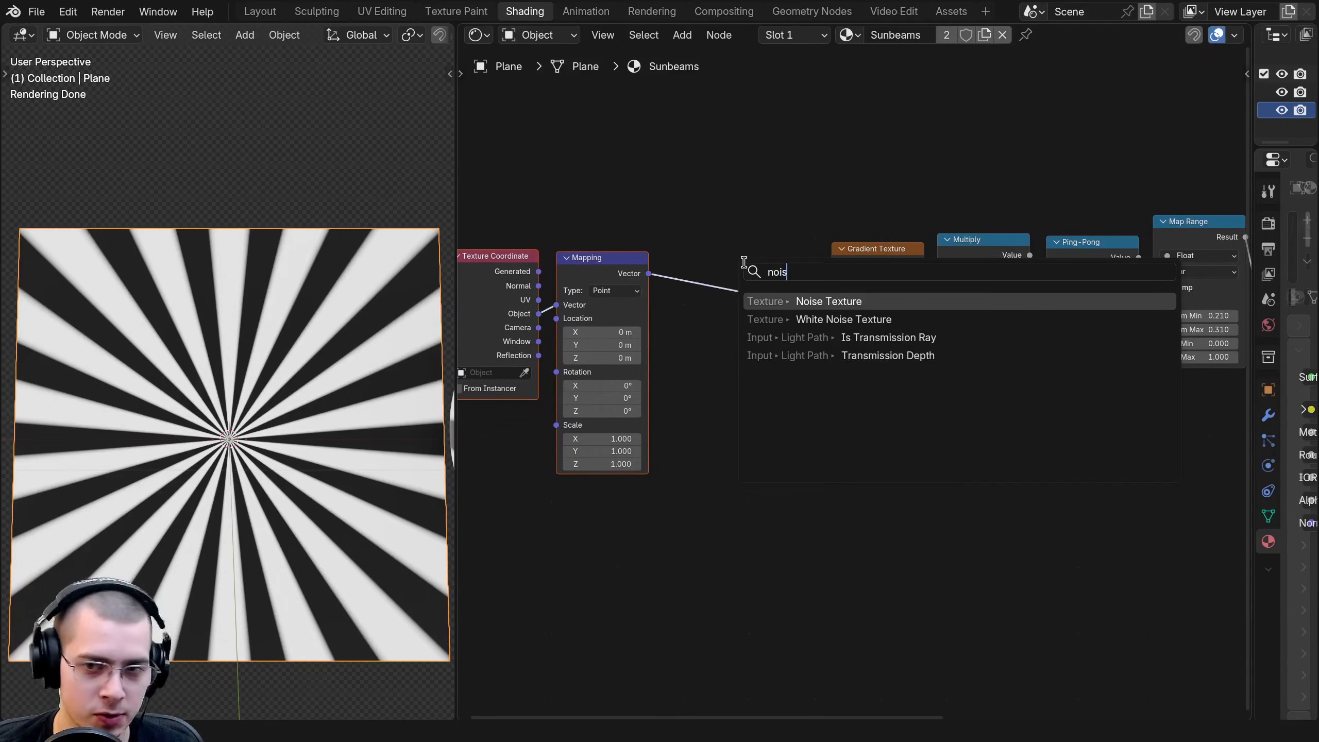
{"action": "key", "text": "Return"}
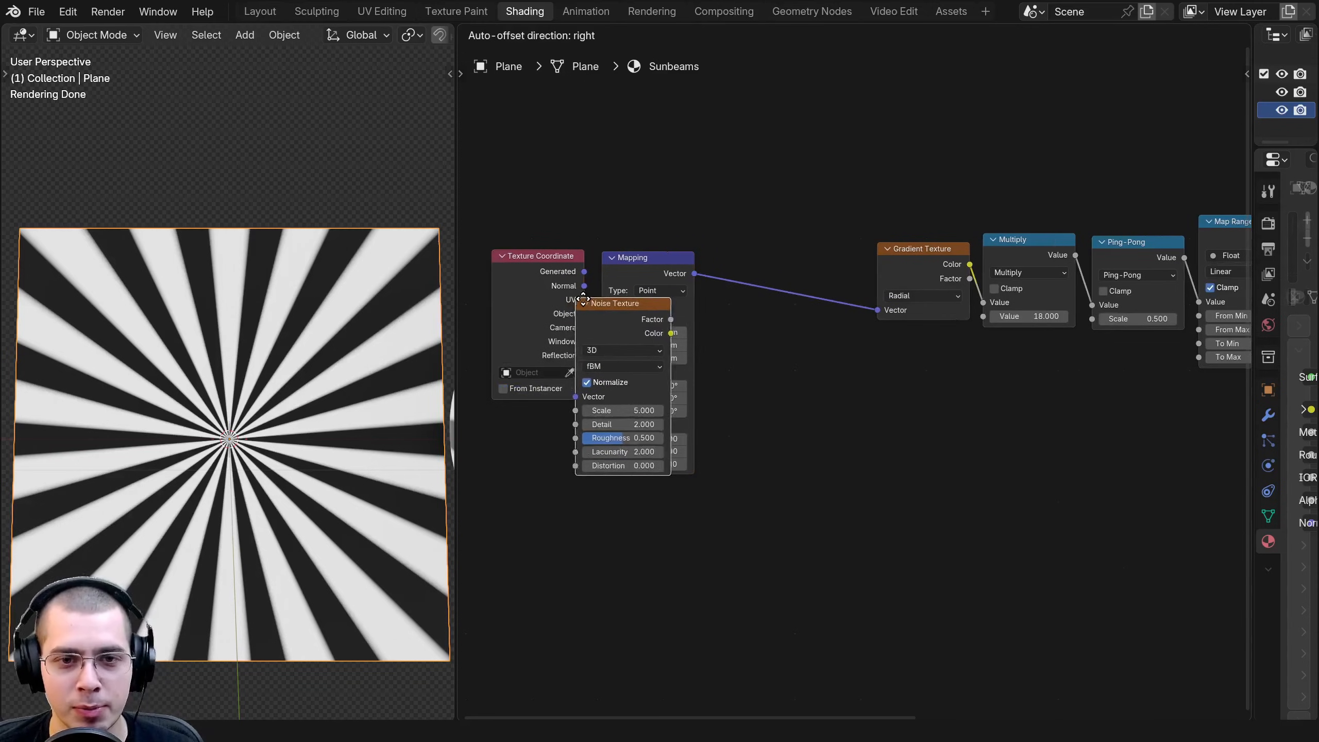
{"action": "left_click", "coordinate": [750, 265]}
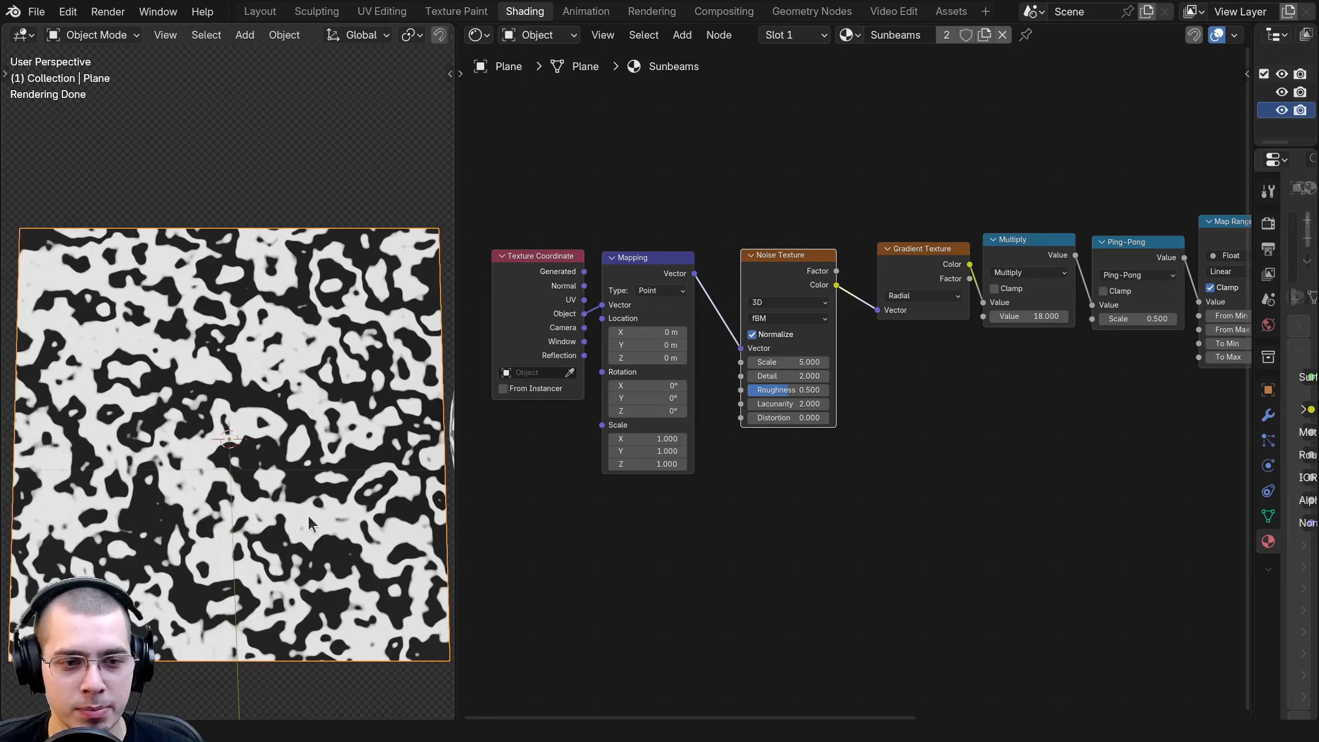
Add a Linear Light Mix Color node into the link between the Noise Texture and Gradient Texture nodes.
{"action": "key", "text": "shift+a"}
{"action": "type", "text": "li"}
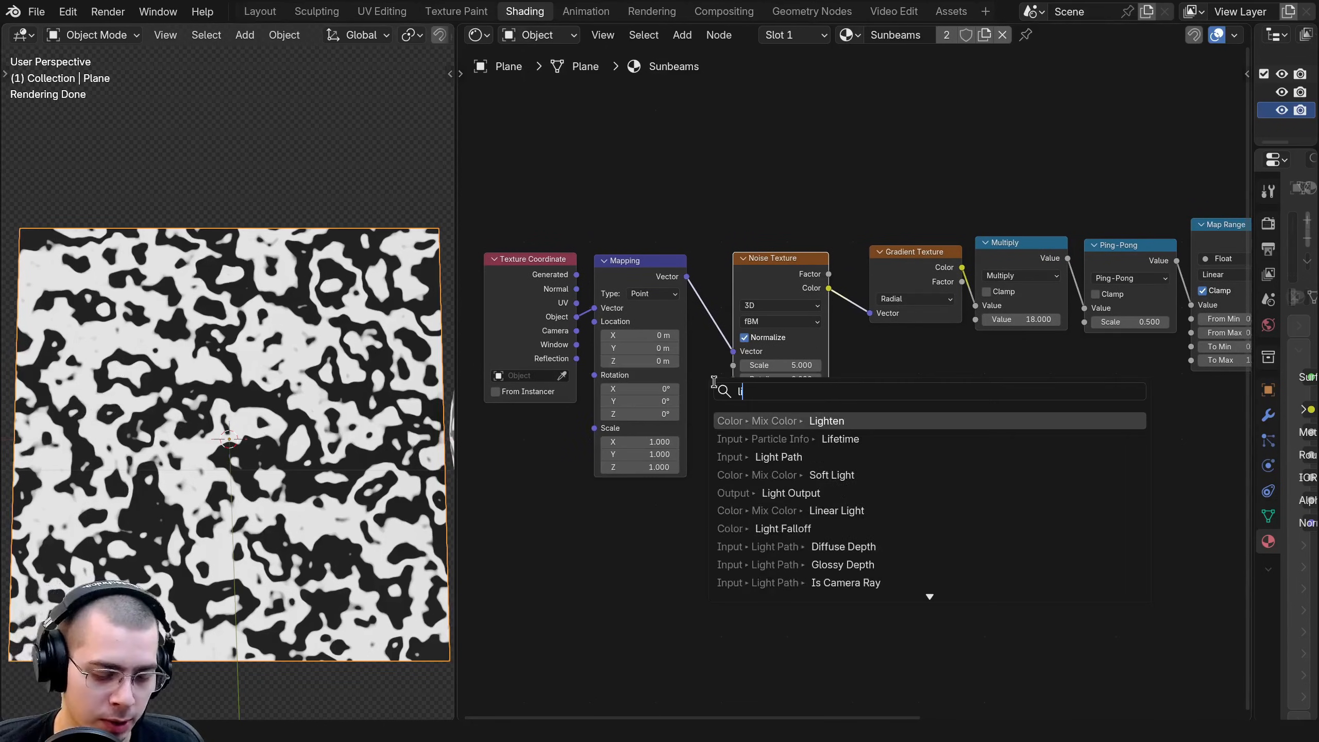
{"action": "type", "text": "nea"}
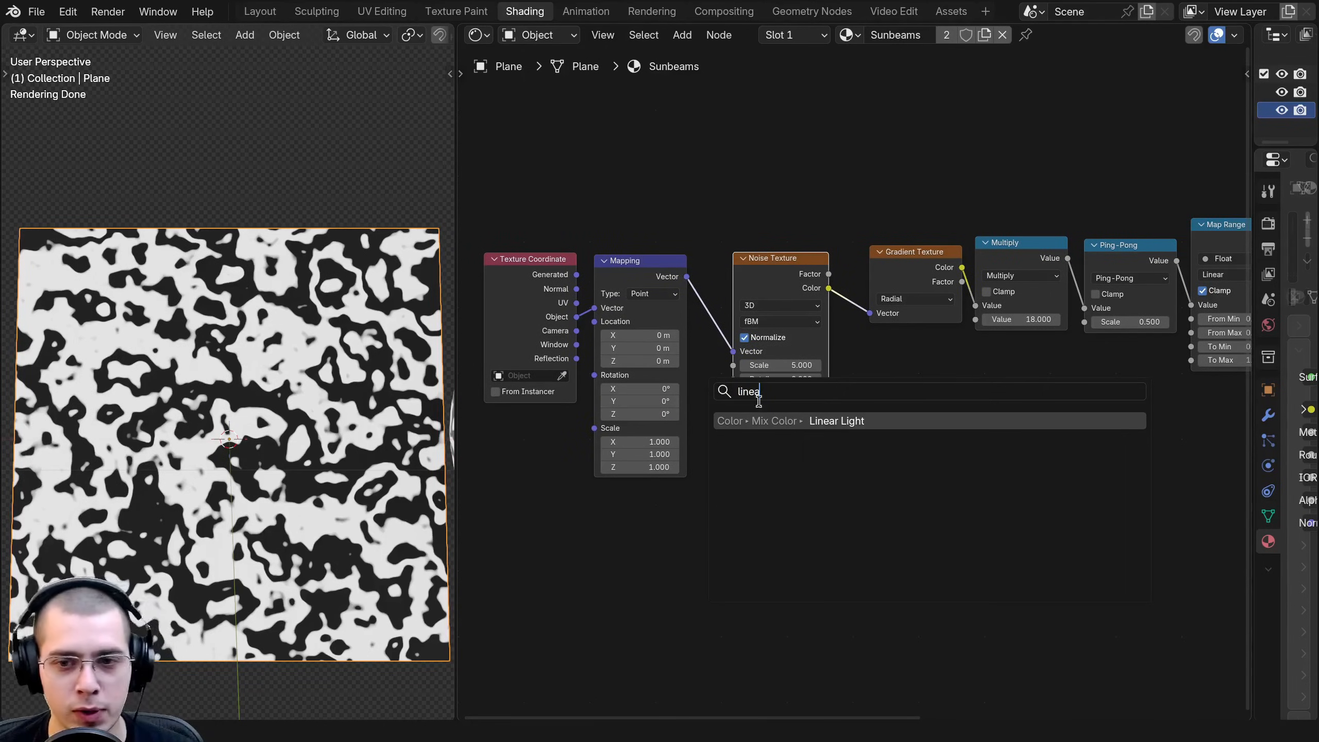
{"action": "left_click", "coordinate": [829, 421]}
{"action": "left_click", "coordinate": [919, 273]}
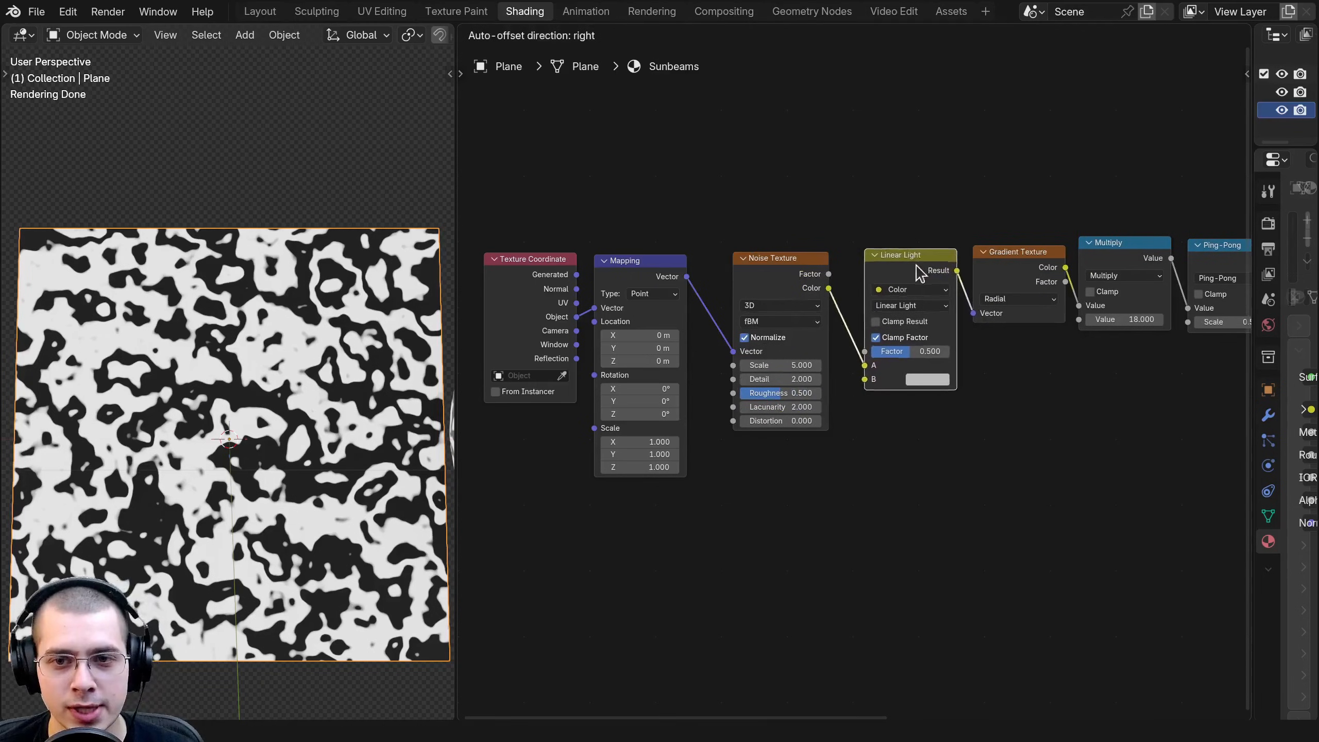
Place the Noise Texture below the main node row and shift the Texture Coordinate and Mapping nodes farther back.
{"action": "left_click_drag", "start_coordinate": [783, 269], "coordinate": [777, 359]}
{"action": "middle_click_drag", "start_coordinate": [756, 355], "coordinate": [763, 265]}
{"action": "scroll", "coordinate": [768, 275], "scroll_direction": "up", "scroll_amount": 1}
{"action": "left_click_drag", "start_coordinate": [775, 289], "coordinate": [769, 347]}
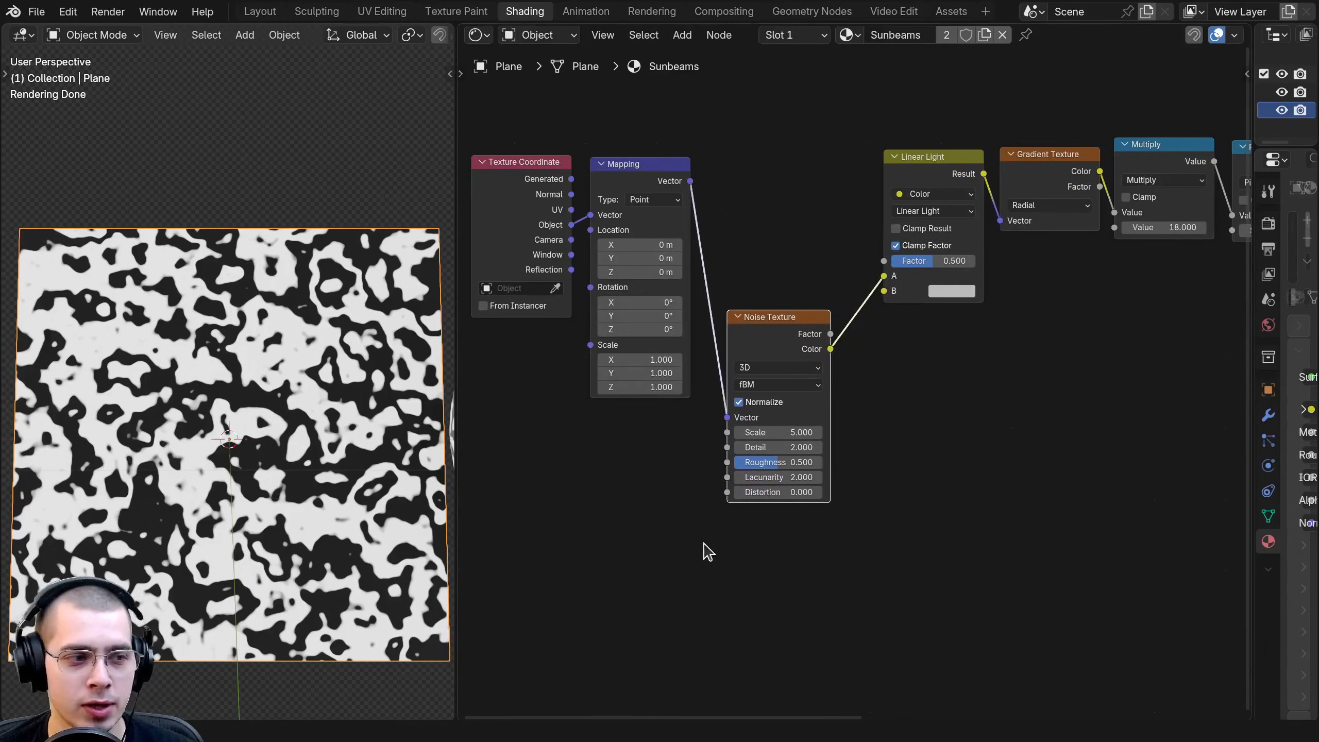
{"action": "middle_click_drag", "start_coordinate": [728, 566], "coordinate": [748, 564]}
{"action": "left_click_drag", "start_coordinate": [630, 213], "coordinate": [530, 271]}
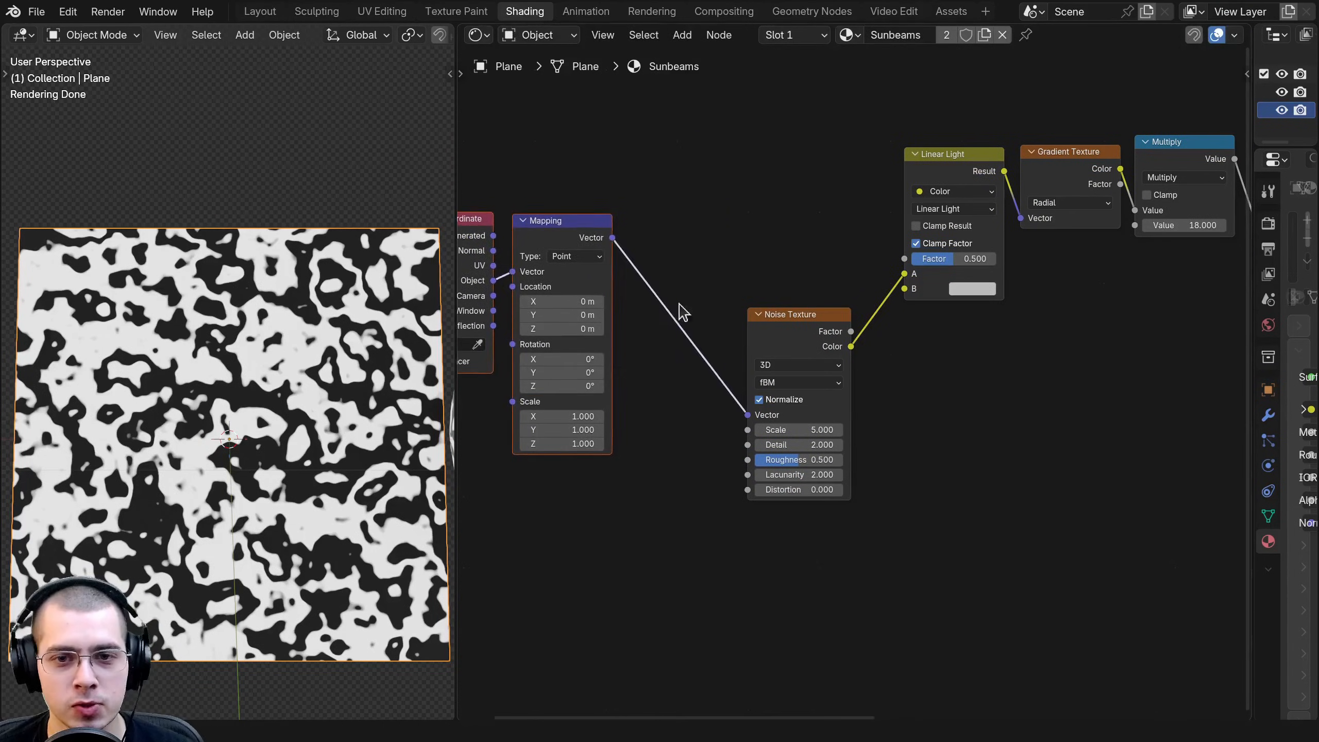
{"action": "left_click_drag", "start_coordinate": [744, 336], "coordinate": [733, 349]}
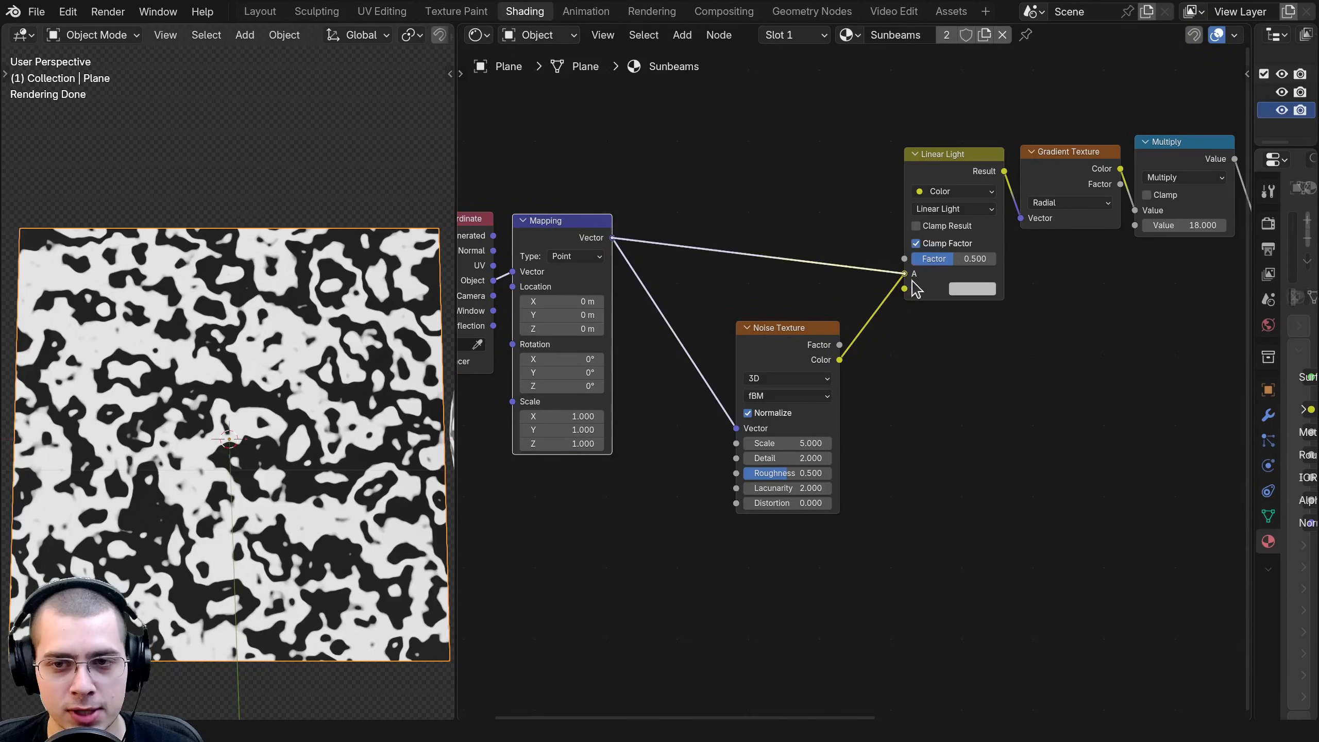
Connect Mapping's Vector to the Linear Light node's A input and the Noise Texture's Color to its B input.
{"action": "left_click_drag", "start_coordinate": [913, 281], "coordinate": [912, 281]}
{"action": "left_click_drag", "start_coordinate": [807, 356], "coordinate": [744, 374]}
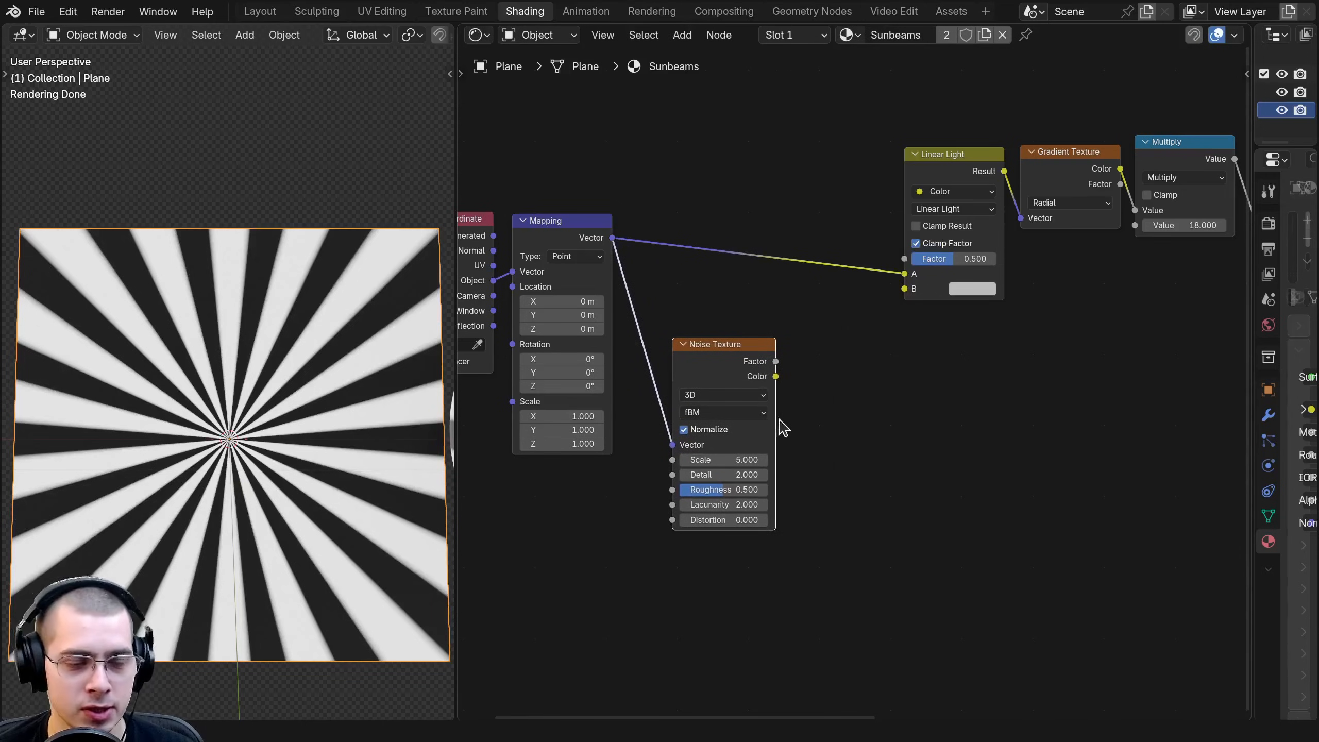
{"action": "left_click_drag", "start_coordinate": [912, 290], "coordinate": [912, 290]}
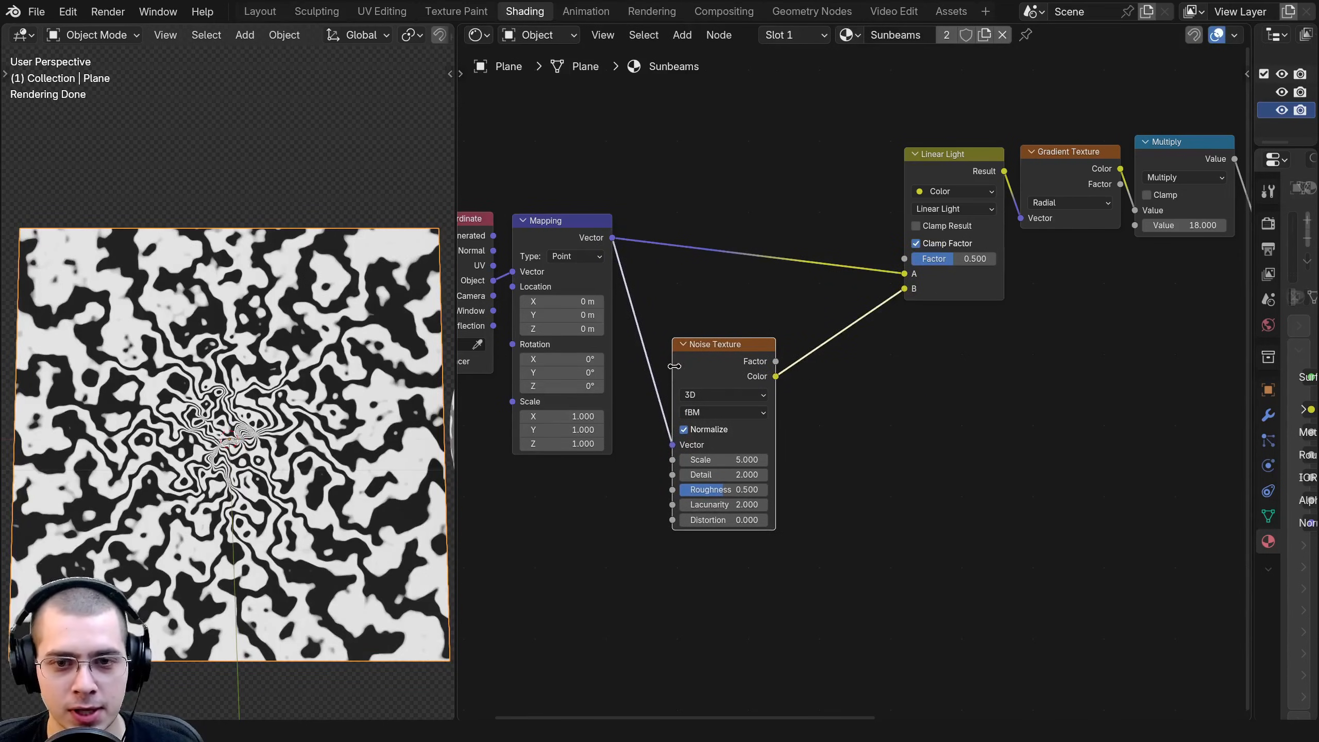
Shift the Noise Texture and Mapping nodes nearer to the Linear Light node and set the Linear Light factor to 0.
{"action": "left_click_drag", "start_coordinate": [684, 365], "coordinate": [728, 333]}
{"action": "scroll", "coordinate": [956, 393], "scroll_direction": "up", "scroll_amount": 4}
{"action": "left_click_drag", "start_coordinate": [990, 212], "coordinate": [933, 213]}
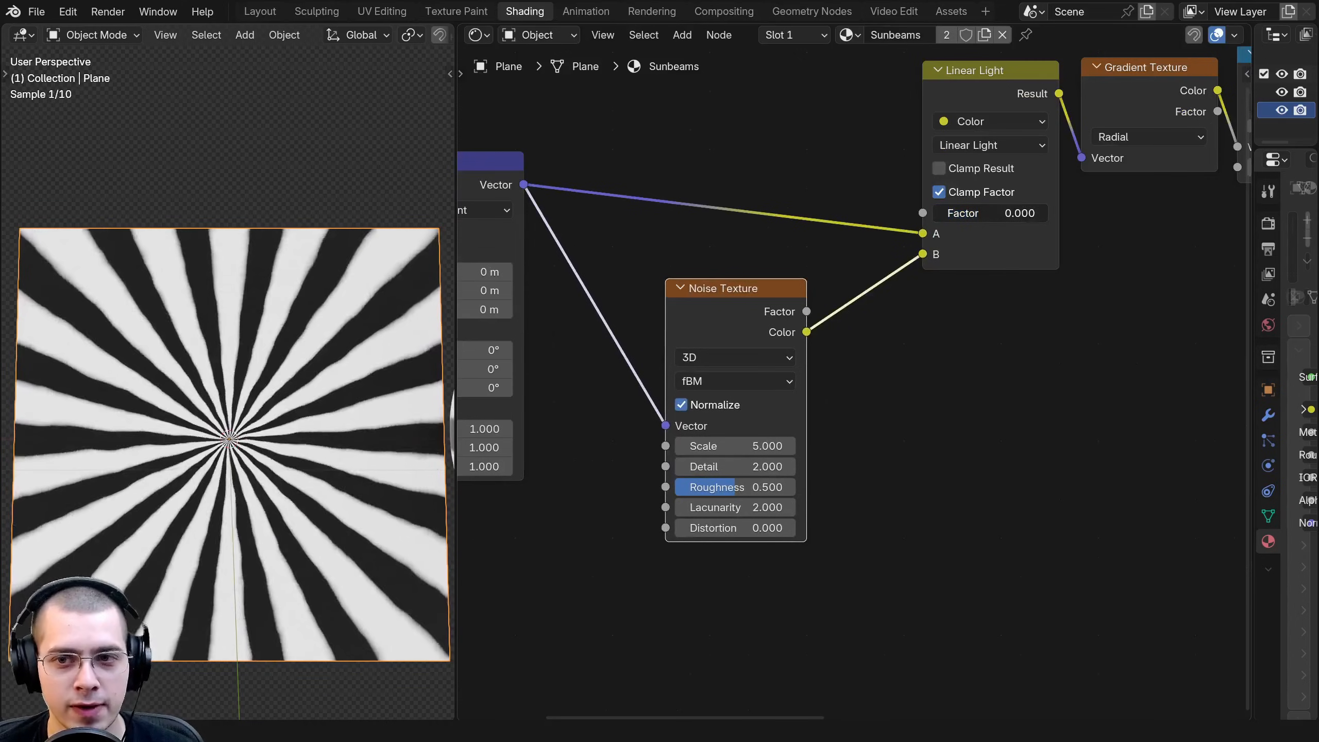
{"action": "middle_click_drag", "start_coordinate": [636, 227], "coordinate": [871, 322]}
{"action": "left_click_drag", "start_coordinate": [675, 253], "coordinate": [731, 292]}
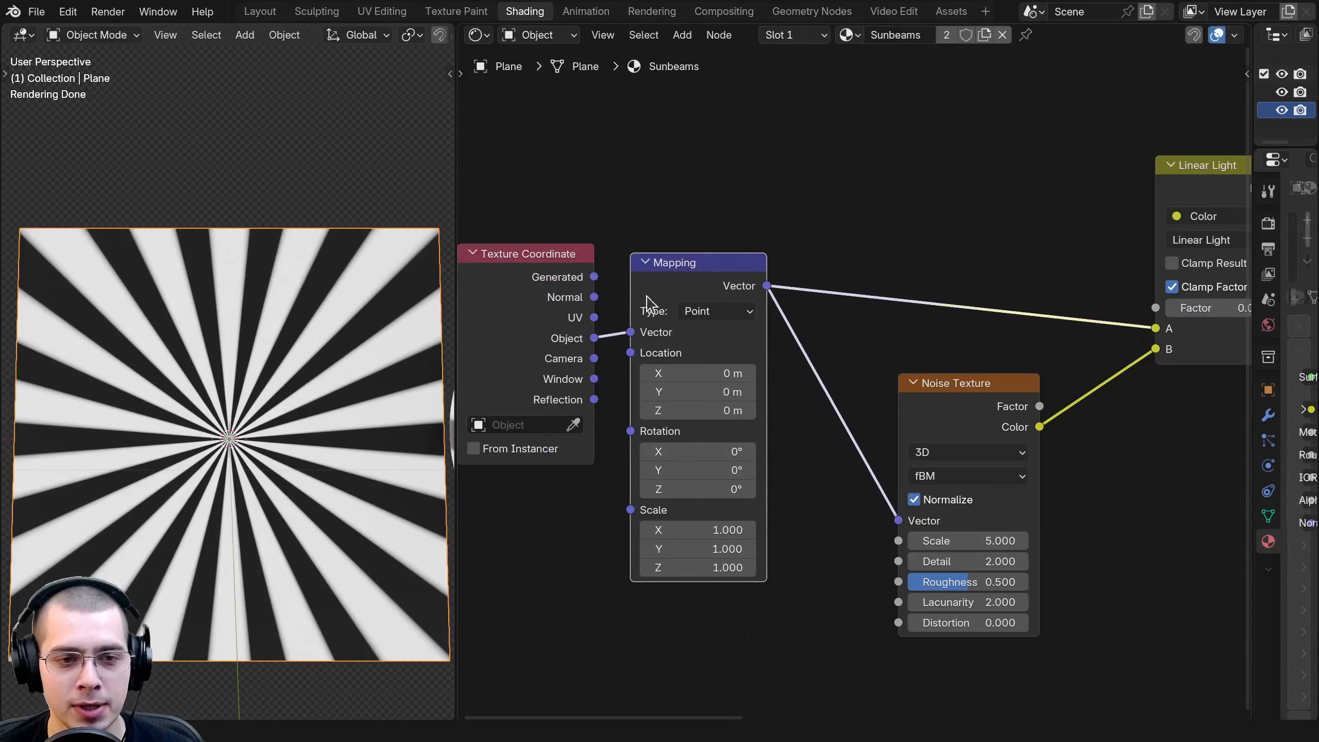
Try Linear Light factors of 0.378 and 0.161 to preview the noise distortion, nudging the Noise Texture node.
{"action": "middle_click_drag", "start_coordinate": [852, 314], "coordinate": [645, 316]}
{"action": "scroll", "coordinate": [880, 379], "scroll_direction": "up", "scroll_amount": 2}
{"action": "left_click_drag", "start_coordinate": [975, 298], "coordinate": [1024, 298]}
{"action": "mouse_move", "coordinate": [798, 454]}
{"action": "left_mouse_down"}
{"action": "mouse_move", "coordinate": [777, 393]}
{"action": "mouse_move", "coordinate": [784, 437]}
{"action": "left_mouse_up"}
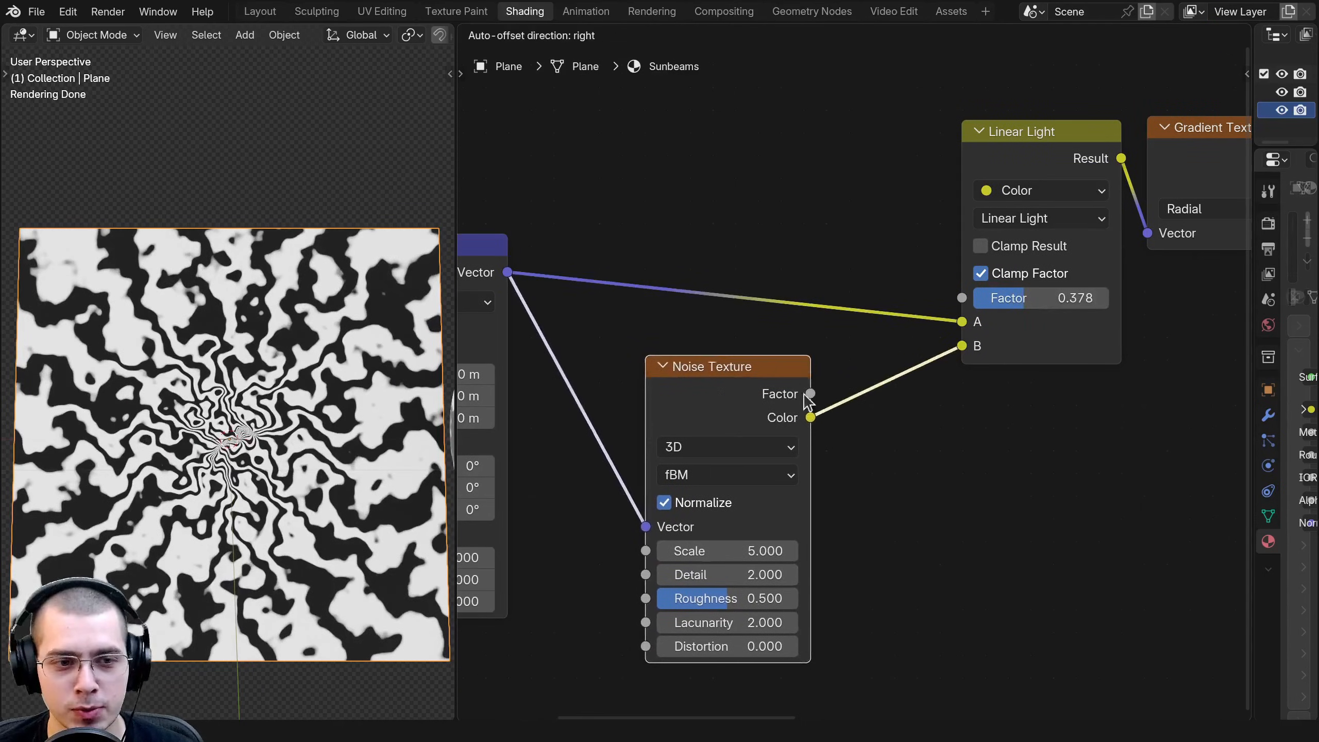
{"action": "scroll", "coordinate": [972, 324], "scroll_direction": "up", "scroll_amount": 2}
{"action": "left_click_drag", "start_coordinate": [972, 281], "coordinate": [931, 281]}
Try out changes to the Noise Texture's Scale, Detail, Roughness, Lacunarity and Distortion without keeping them.
{"action": "middle_click_drag", "start_coordinate": [725, 405], "coordinate": [827, 233]}
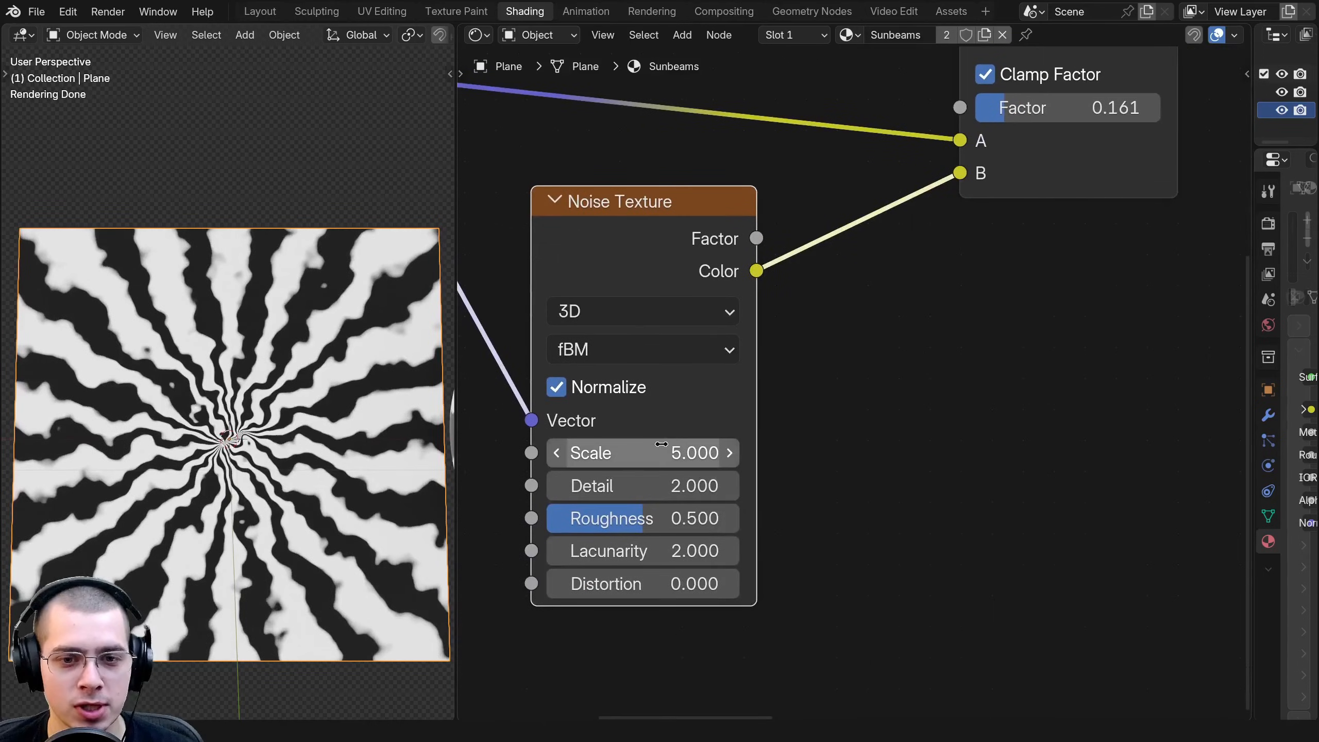
{"action": "left_click_drag", "start_coordinate": [639, 452], "coordinate": [738, 584]}
{"action": "right_click", "coordinate": [665, 452]}
{"action": "right_click", "coordinate": [623, 486]}
{"action": "right_click", "coordinate": [616, 517]}
{"action": "right_click", "coordinate": [587, 551]}
{"action": "right_click", "coordinate": [738, 584]}
Set the Linear Light node's factor to 0 to remove the noise distortion.
{"action": "scroll", "coordinate": [978, 309], "scroll_direction": "down", "scroll_amount": 3}
{"action": "middle_click_drag", "start_coordinate": [978, 310], "coordinate": [865, 481]}
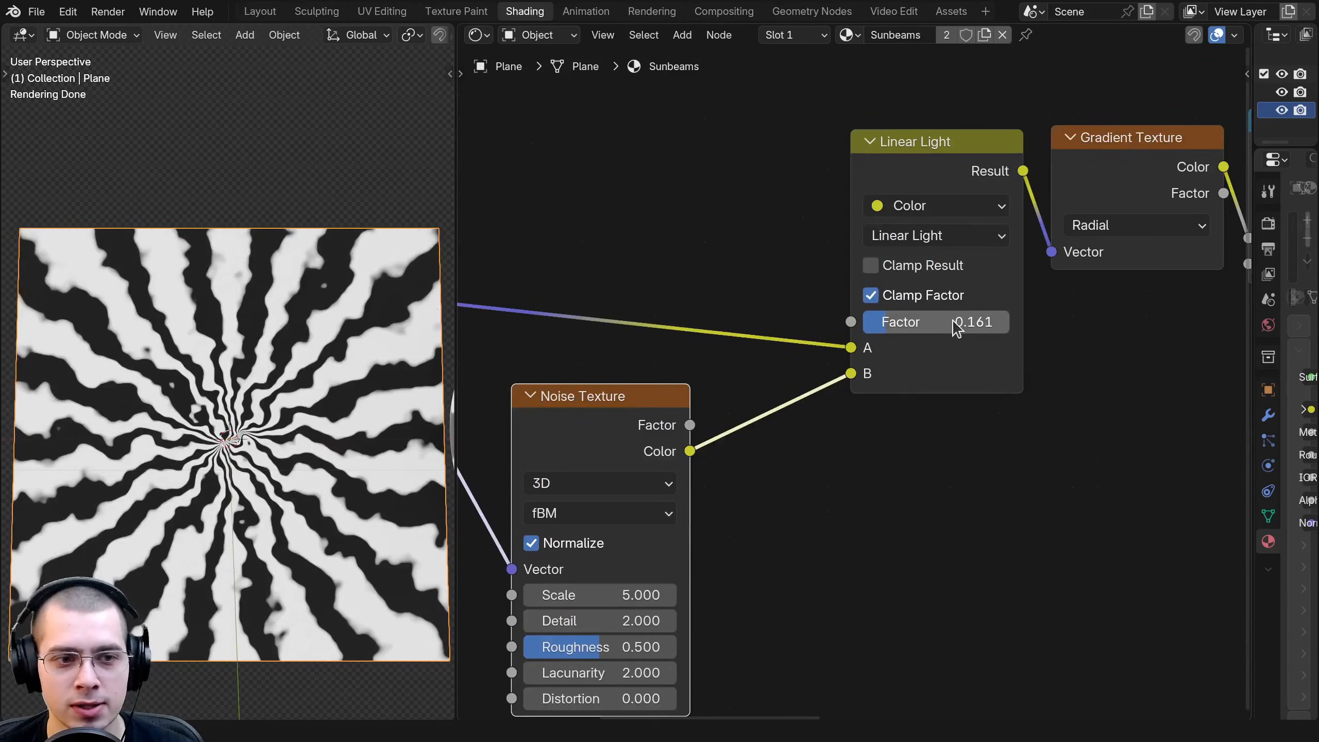
{"action": "left_click_drag", "start_coordinate": [958, 327], "coordinate": [862, 327]}
Move the Noise Texture, Mapping and Texture Coordinate nodes closer to the Linear Light node.
{"action": "scroll", "coordinate": [863, 328], "scroll_direction": "down", "scroll_amount": 3}
{"action": "left_click_drag", "start_coordinate": [699, 389], "coordinate": [779, 397]}
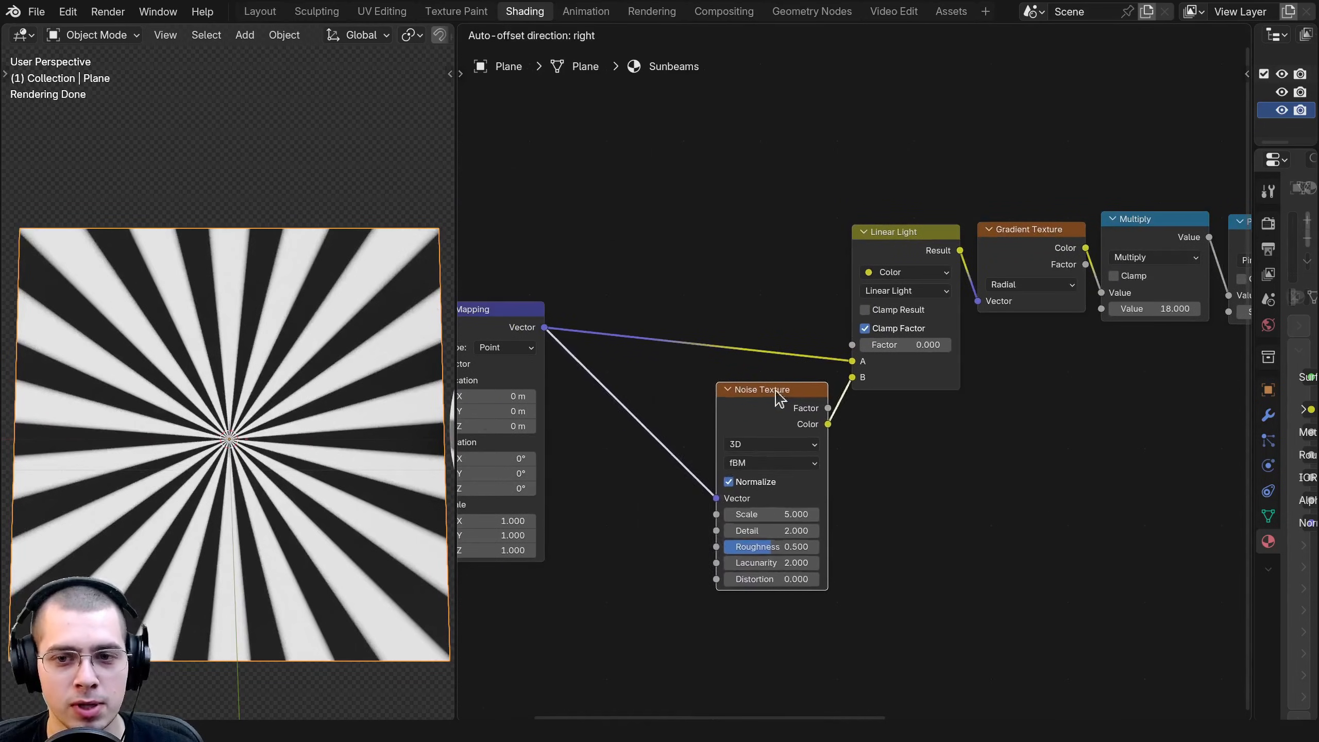
{"action": "scroll", "coordinate": [776, 390], "scroll_direction": "down", "scroll_amount": 4}
{"action": "left_click_drag", "start_coordinate": [647, 266], "coordinate": [473, 375]}
{"action": "left_click_drag", "start_coordinate": [551, 418], "coordinate": [662, 421]}
{"action": "left_click", "coordinate": [747, 416]}
{"action": "middle_click_drag", "start_coordinate": [799, 419], "coordinate": [668, 407]}
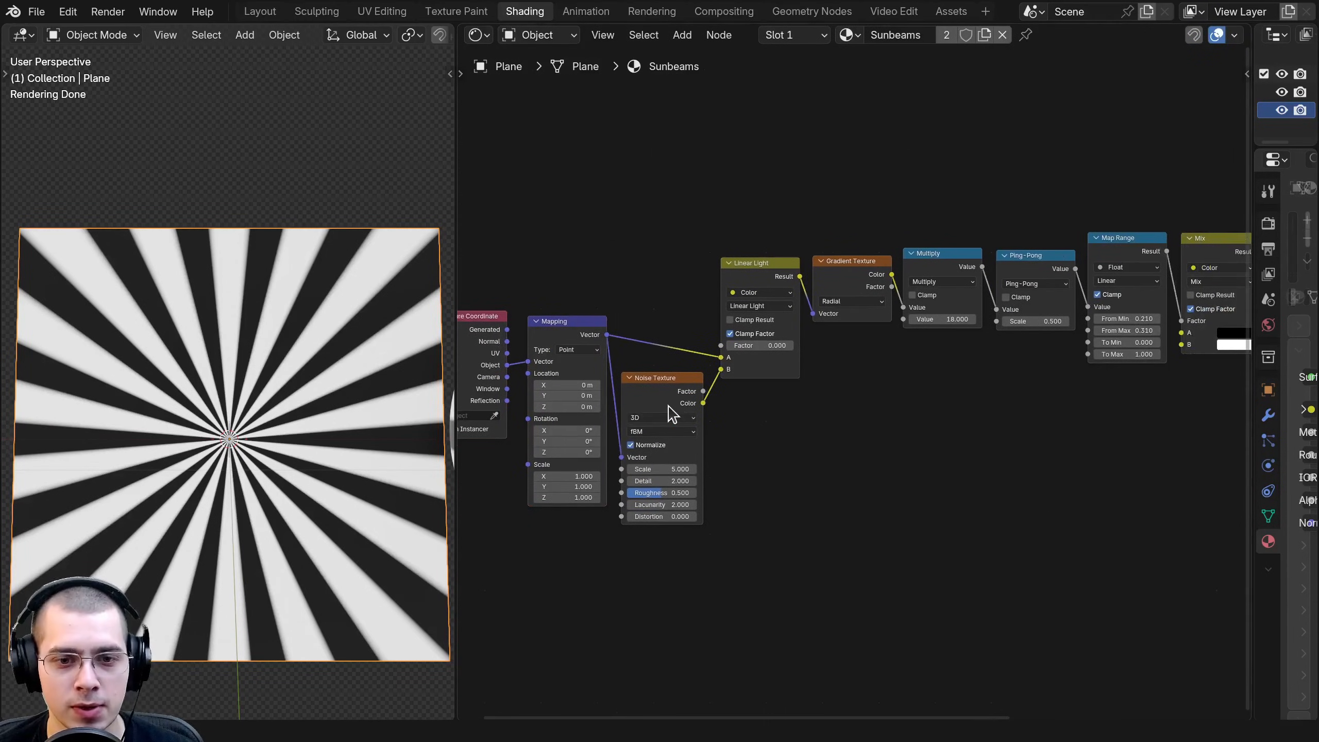
Add a second Mapping node into the link between the first Mapping and Linear Light's A input, placed above the Noise Texture.
{"action": "middle_click_drag", "start_coordinate": [626, 341], "coordinate": [634, 355]}
{"action": "scroll", "coordinate": [634, 296], "scroll_direction": "up", "scroll_amount": 1}
{"action": "key", "text": "shift+a"}
{"action": "type", "text": "map"}
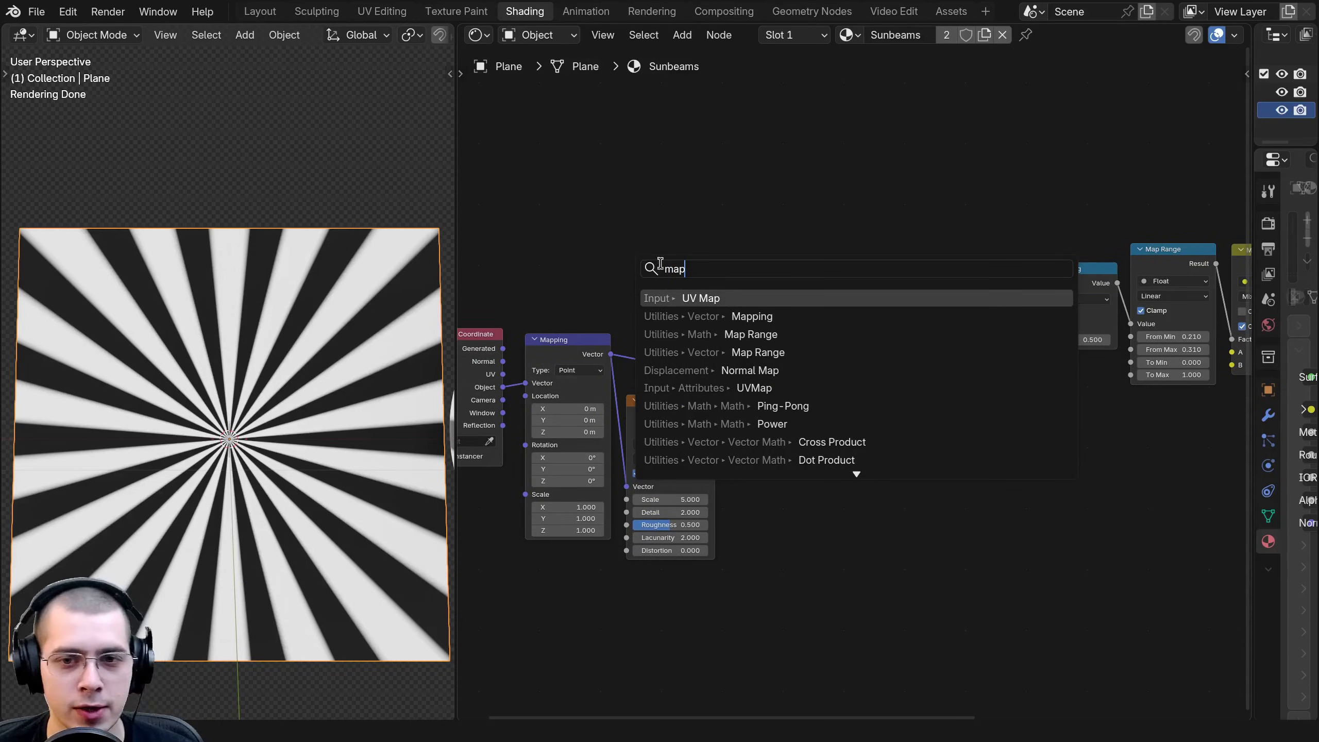
{"action": "key", "text": "Down"}
{"action": "key", "text": "Return"}
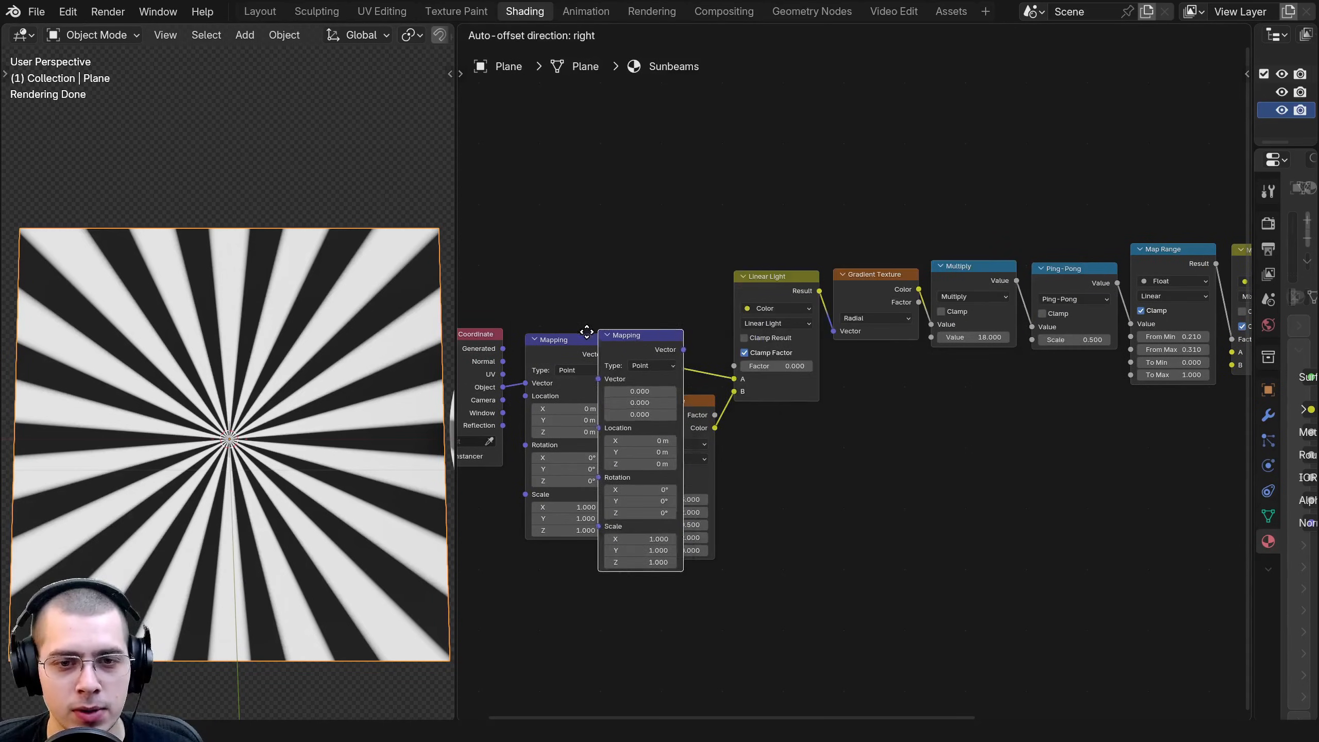
{"action": "left_click", "coordinate": [637, 147]}
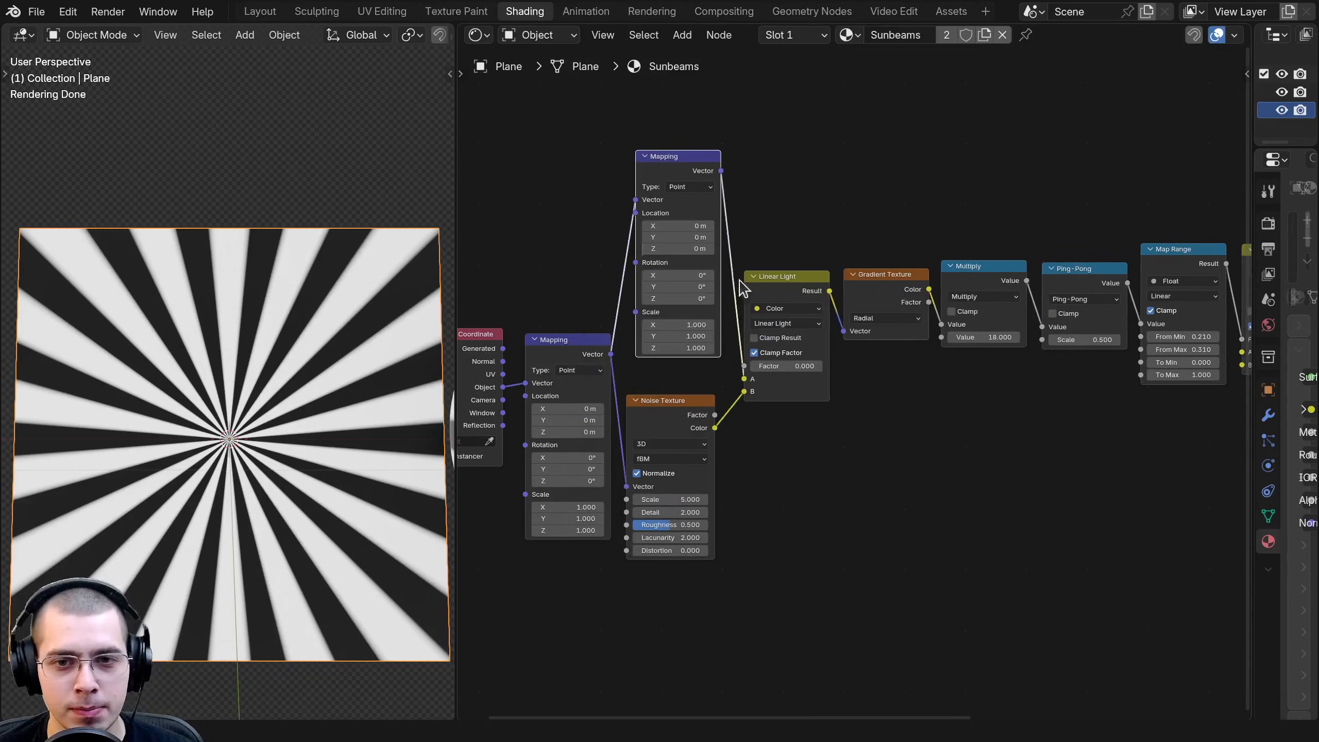
{"action": "left_click_drag", "start_coordinate": [692, 151], "coordinate": [684, 183]}
Set the Linear Light node's factor to 0.253 to bring the noise distortion back.
{"action": "middle_click_drag", "start_coordinate": [658, 275], "coordinate": [722, 290]}
{"action": "scroll", "coordinate": [722, 291], "scroll_direction": "up", "scroll_amount": 5}
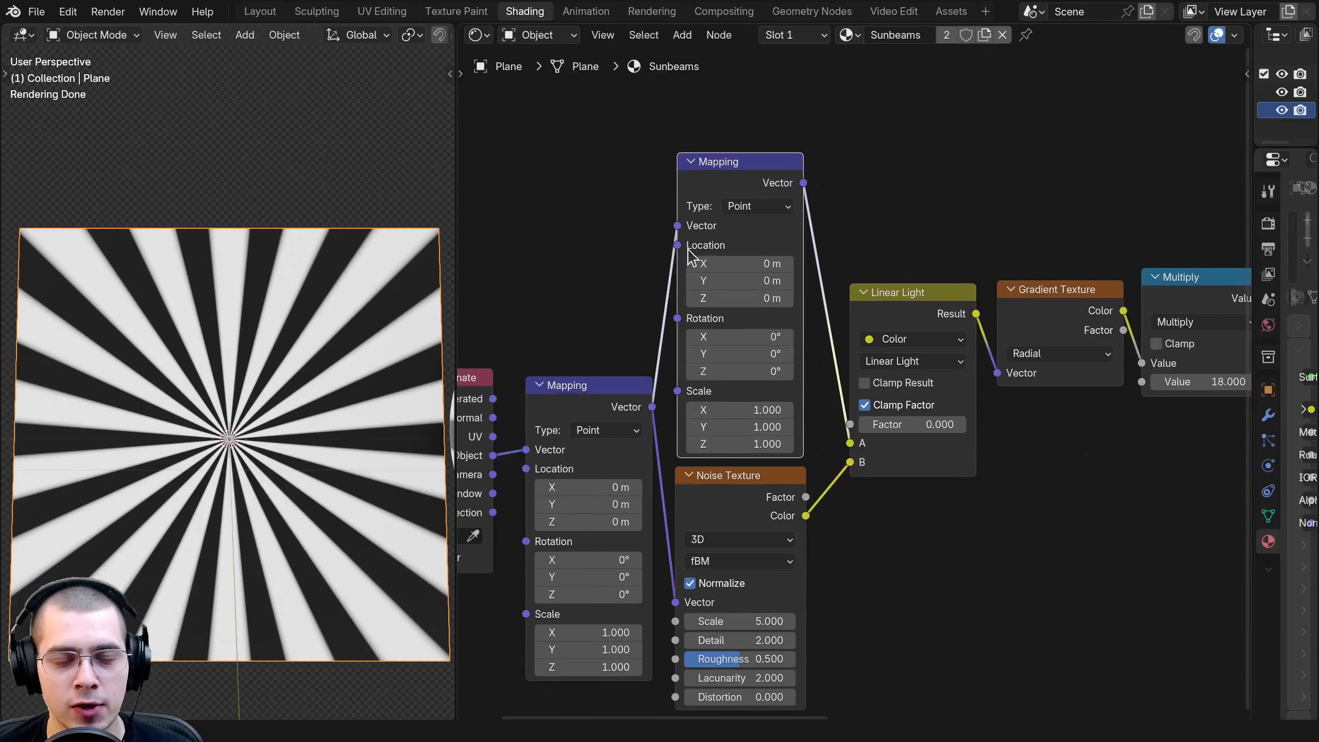
{"action": "middle_click_drag", "start_coordinate": [734, 577], "coordinate": [727, 540]}
{"action": "left_click_drag", "start_coordinate": [858, 388], "coordinate": [883, 411]}
Try a Y scale of 7.9 and a Z rotation on the first Mapping node, undoing each change.
{"action": "middle_click_drag", "start_coordinate": [587, 623], "coordinate": [592, 569]}
{"action": "left_click_drag", "start_coordinate": [584, 559], "coordinate": [727, 560]}
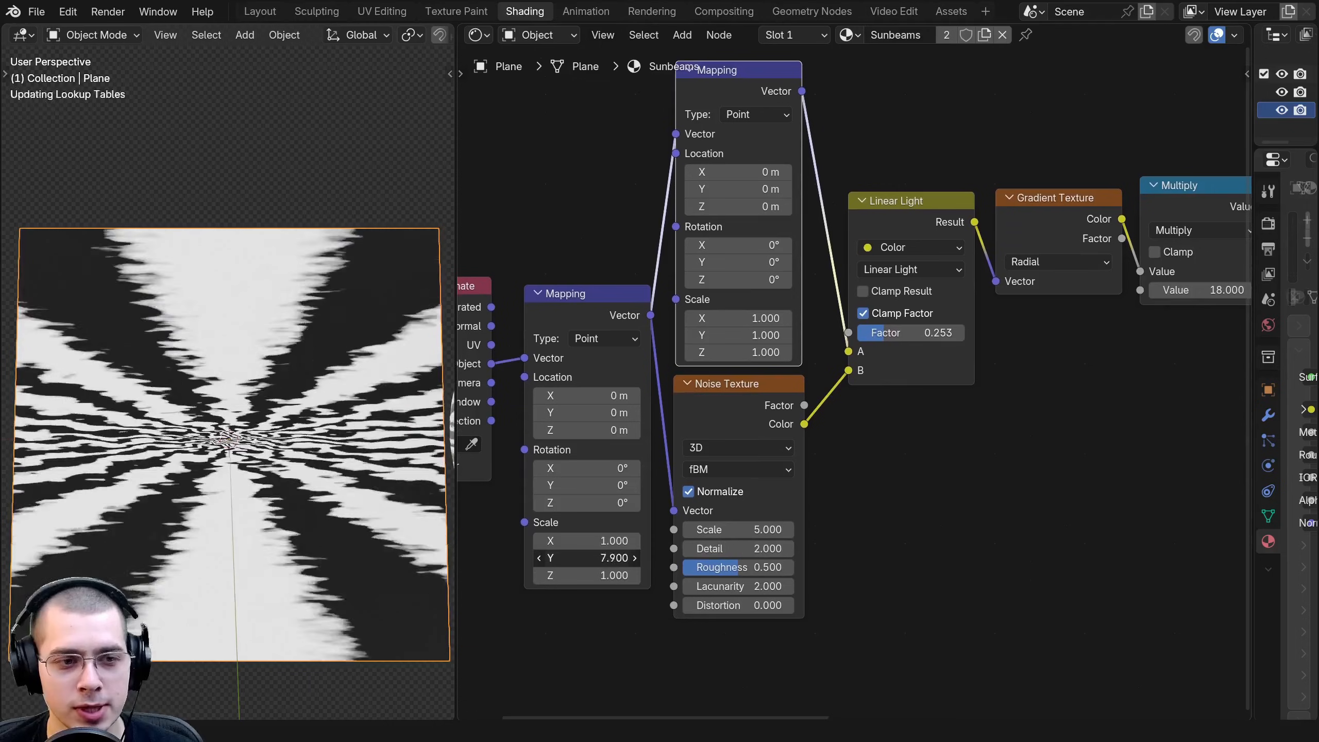
{"action": "key", "text": "ctrl+z"}
{"action": "mouse_move", "coordinate": [575, 505]}
{"action": "left_mouse_down"}
{"action": "mouse_move", "coordinate": [603, 504]}
{"action": "mouse_move", "coordinate": [577, 503]}
{"action": "left_mouse_up"}
{"action": "key", "text": "ctrl+z"}
Try changing the second Mapping node's Z rotation and Z location without keeping the values.
{"action": "middle_click_drag", "start_coordinate": [600, 200], "coordinate": [580, 268]}
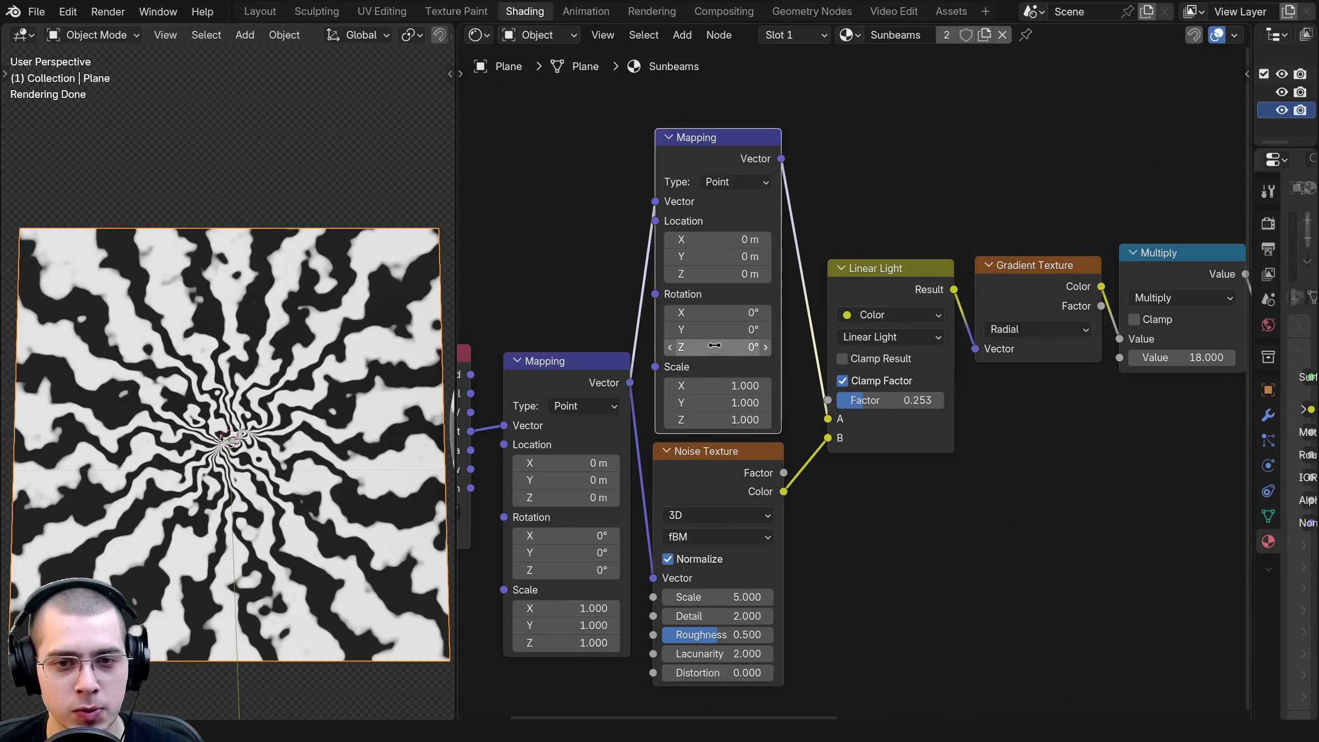
{"action": "mouse_move", "coordinate": [717, 347]}
{"action": "left_mouse_down"}
{"action": "mouse_move", "coordinate": [794, 347]}
{"action": "mouse_move", "coordinate": [712, 348]}
{"action": "left_mouse_up"}
{"action": "left_click_drag", "start_coordinate": [711, 146], "coordinate": [712, 140]}
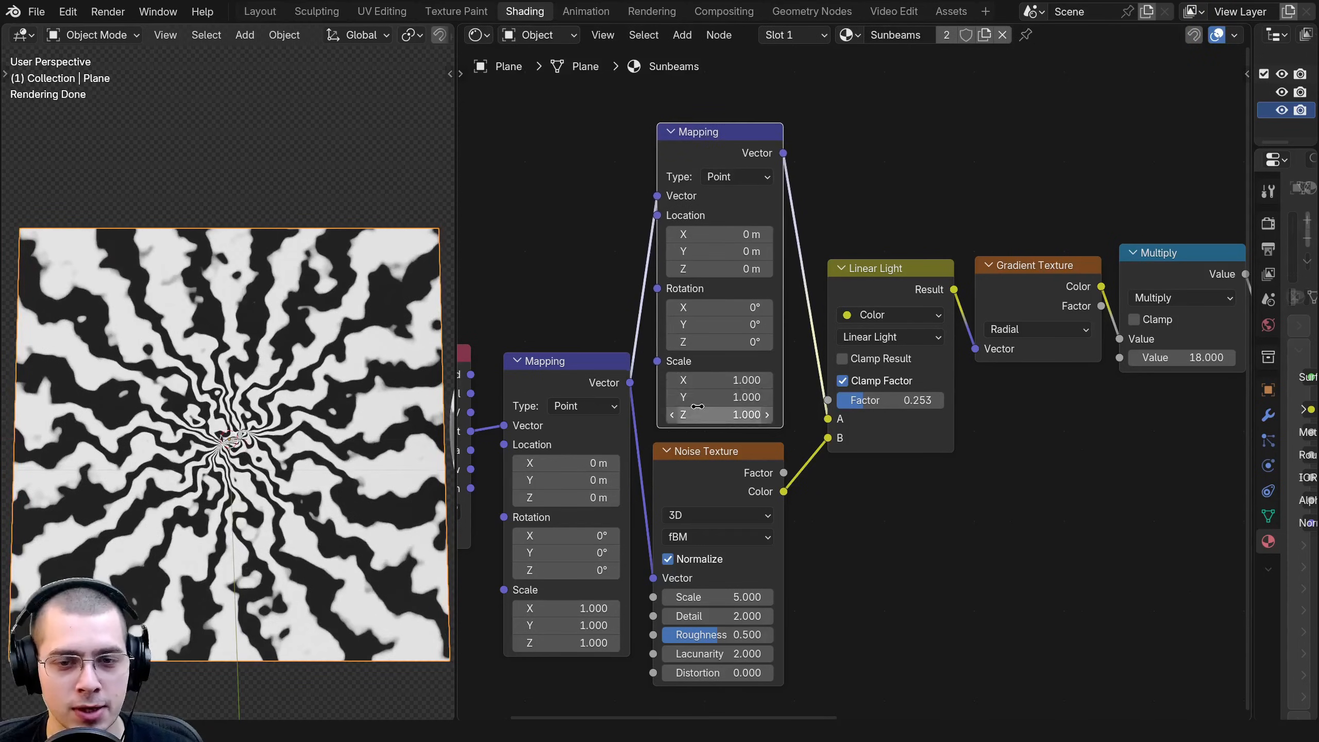
{"action": "left_click_drag", "start_coordinate": [701, 344], "coordinate": [703, 343]}
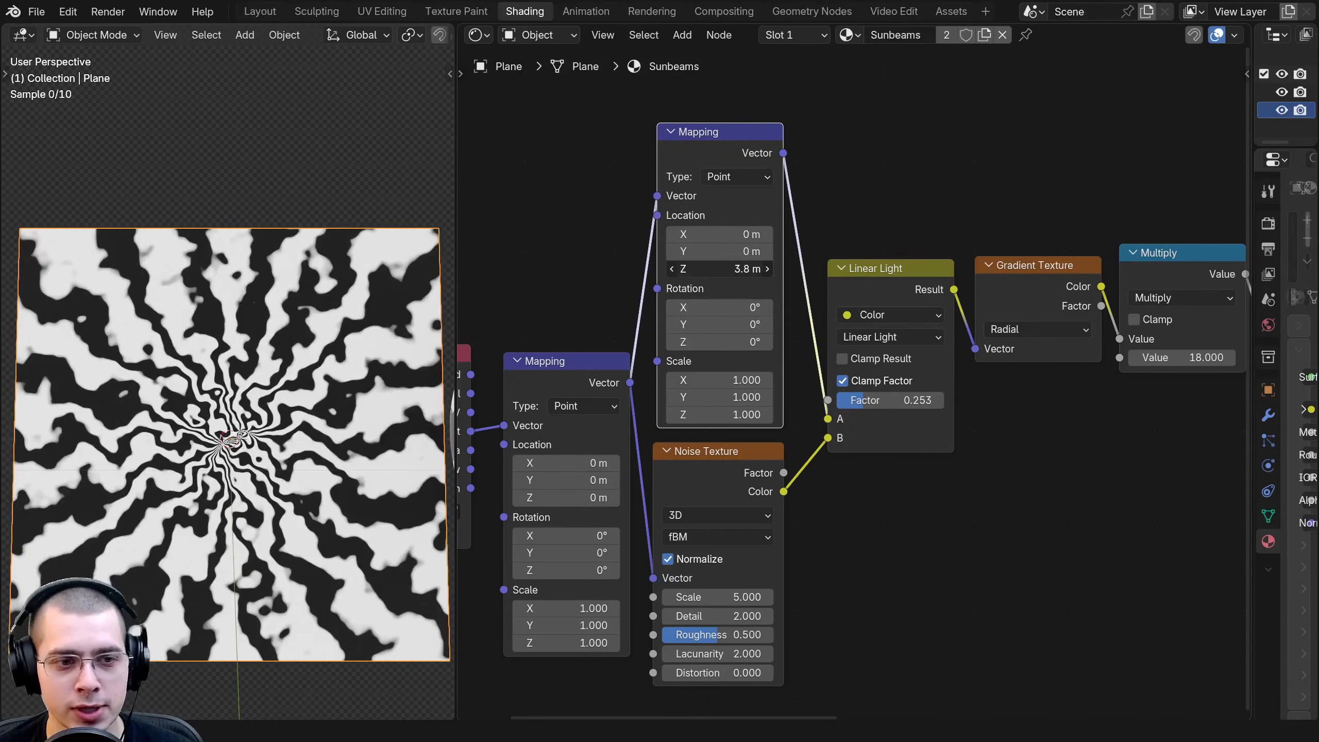
Select every node except the Material Output and combine them into a node group.
{"action": "scroll", "coordinate": [707, 514], "scroll_direction": "down", "scroll_amount": 4}
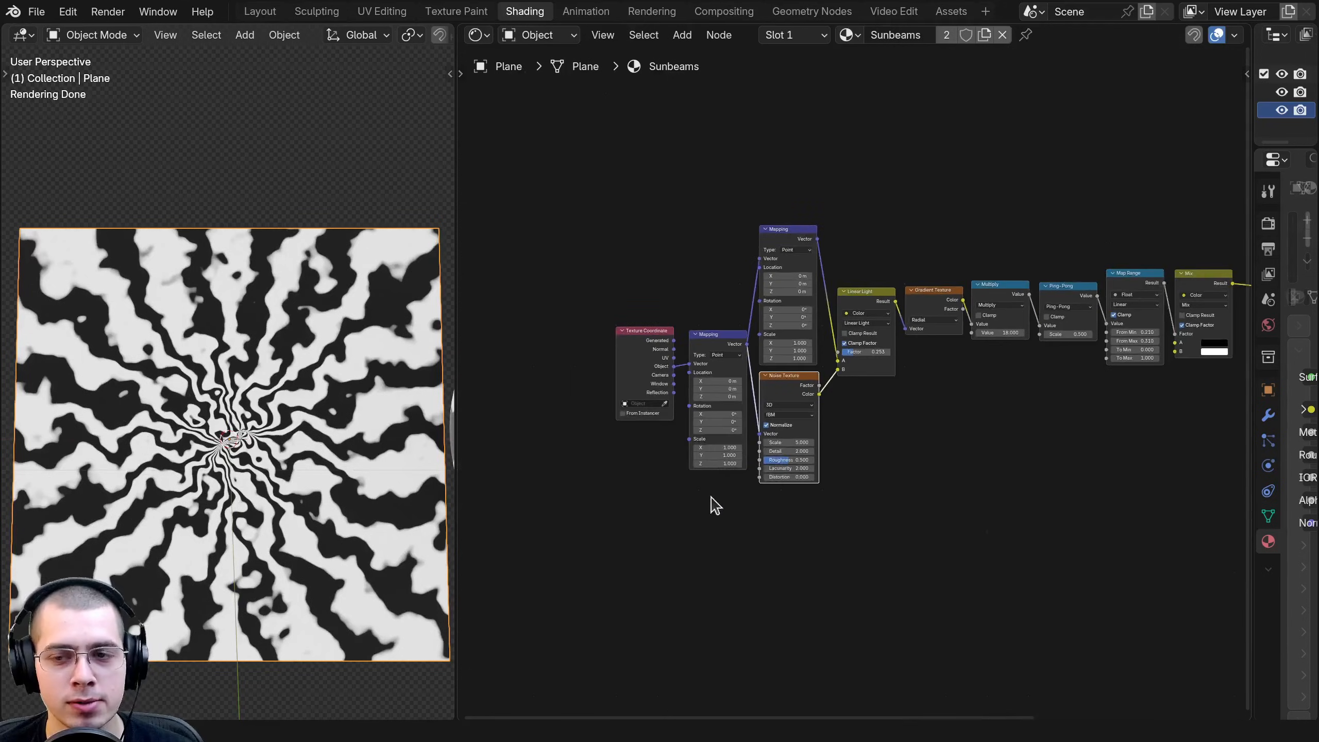
{"action": "scroll", "coordinate": [651, 342], "scroll_direction": "down", "scroll_amount": 3}
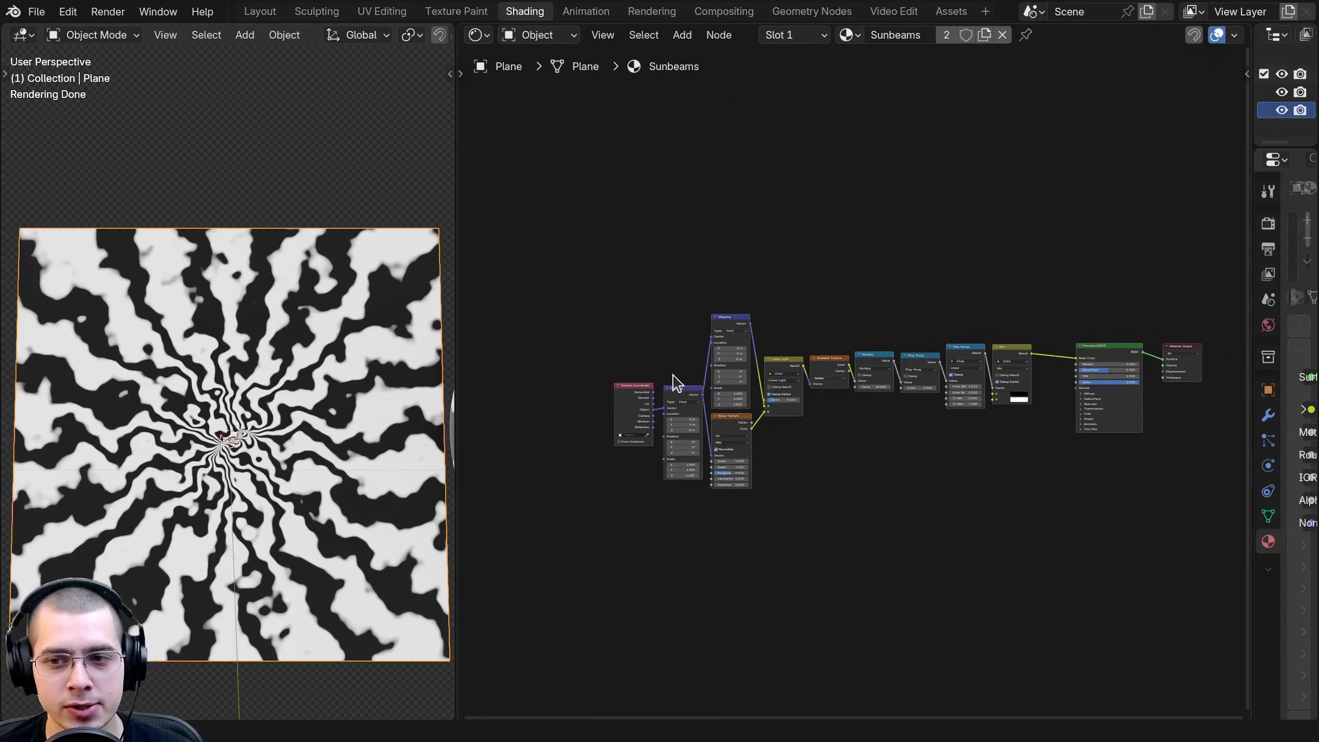
{"action": "left_click_drag", "start_coordinate": [459, 361], "coordinate": [432, 360]}
{"action": "left_click_drag", "start_coordinate": [570, 218], "coordinate": [1102, 573]}
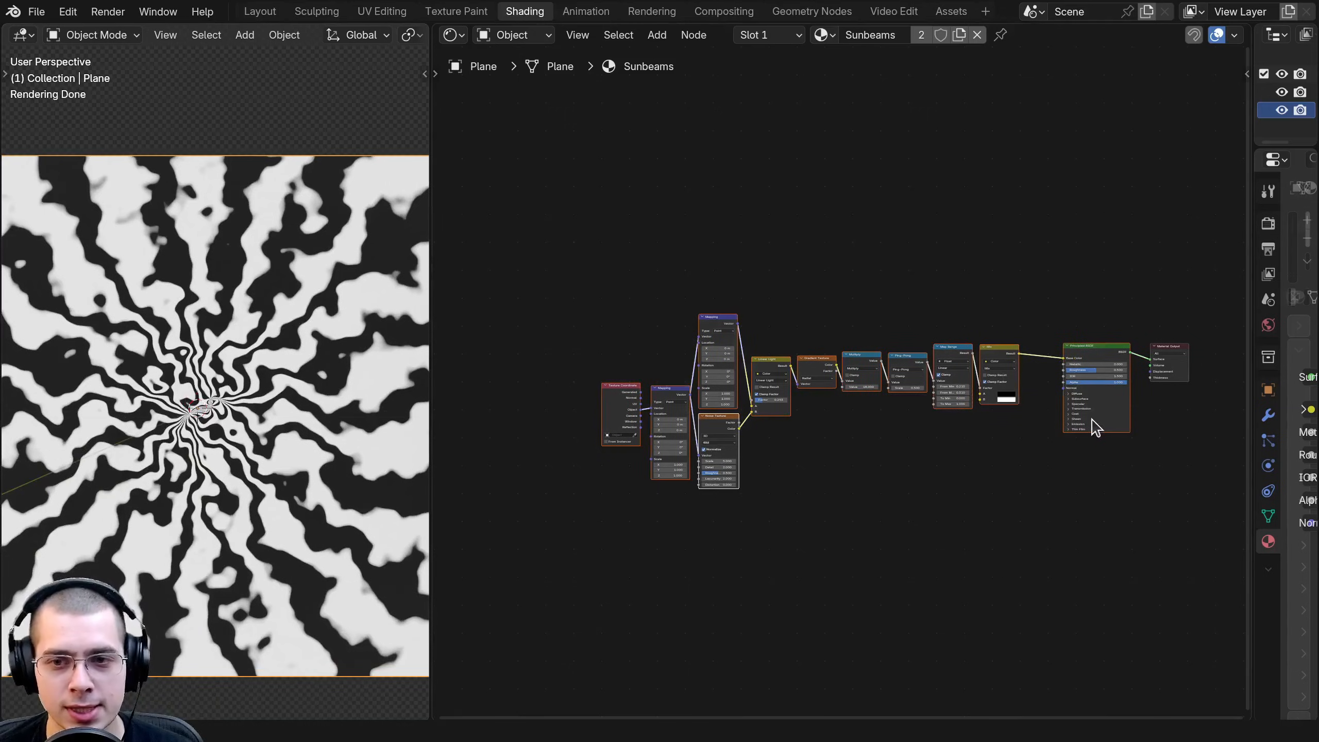
{"action": "middle_click_drag", "start_coordinate": [1058, 422], "coordinate": [1054, 423]}
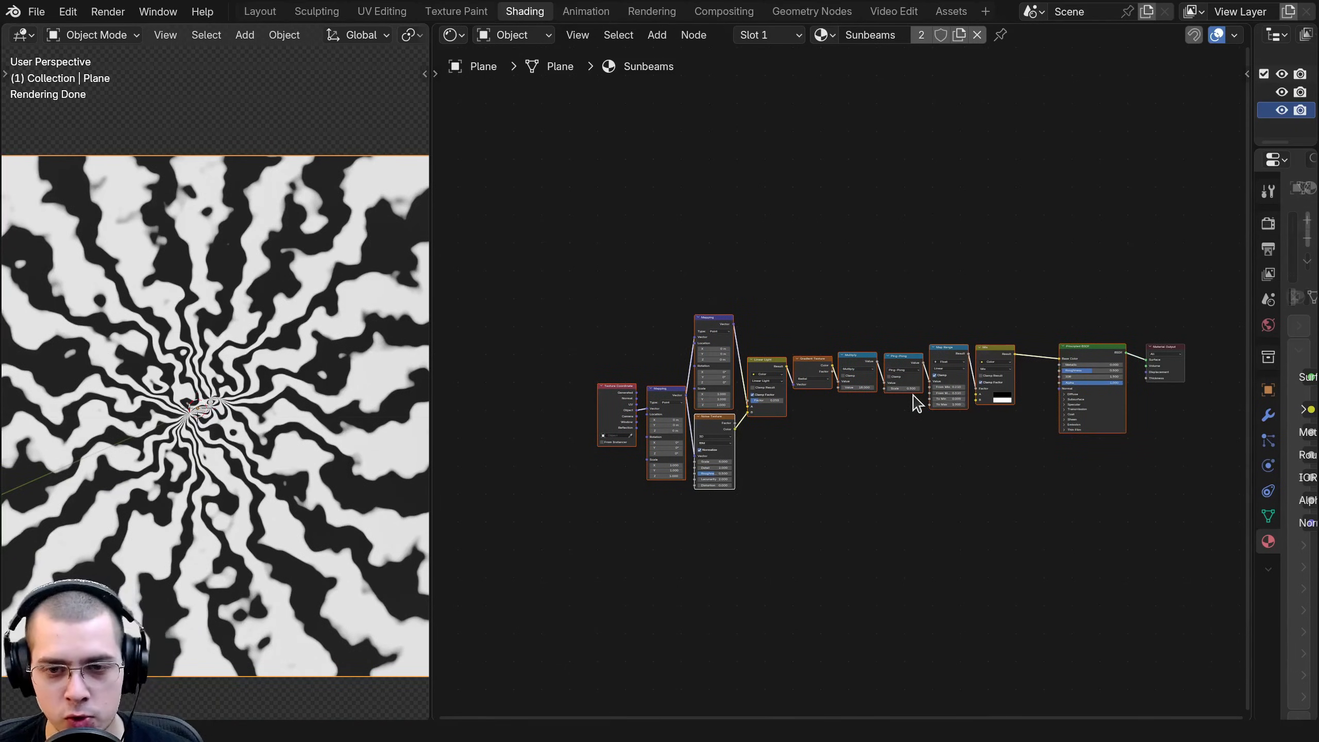
{"action": "key", "text": "ctrl+g"}
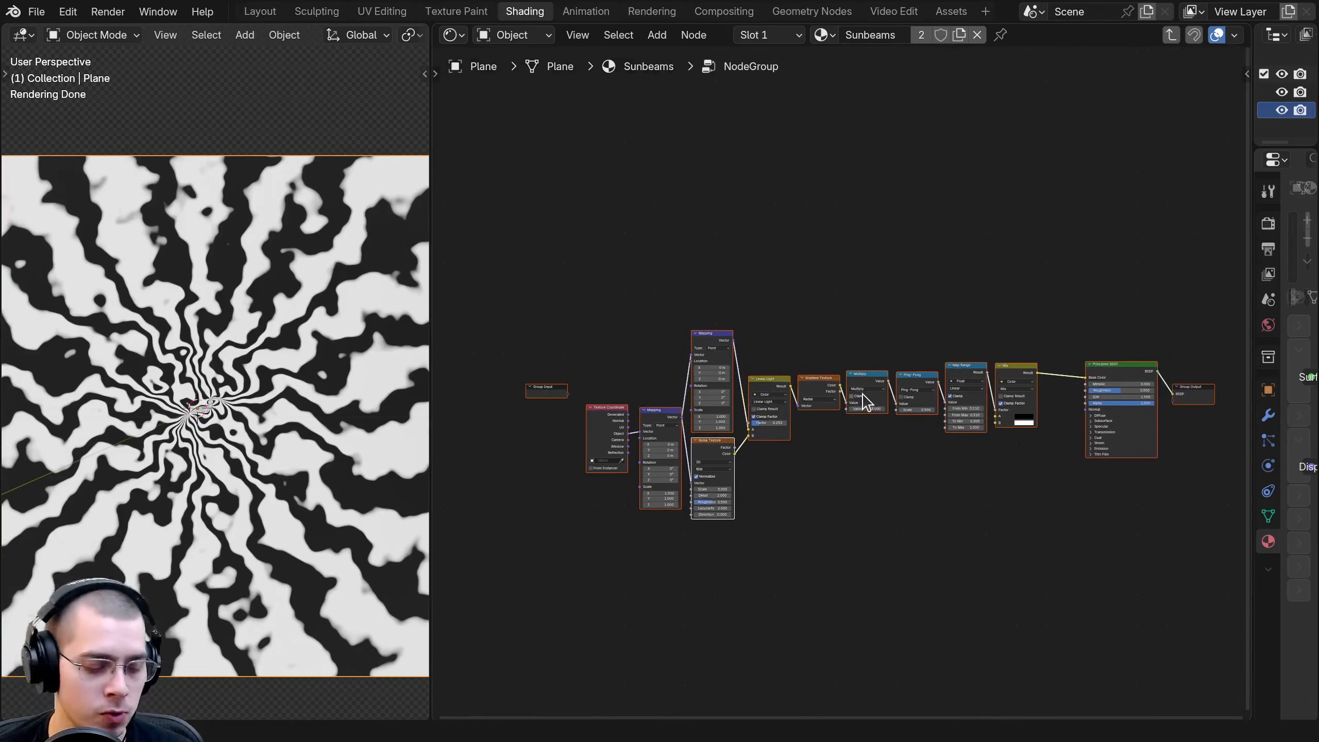
Leave the group, place its node right before the Material Output and widen it to fit a longer name.
{"action": "middle_click_drag", "start_coordinate": [864, 394], "coordinate": [569, 437]}
{"action": "key", "text": "Tab"}
{"action": "scroll", "coordinate": [831, 399], "scroll_direction": "up", "scroll_amount": 5}
{"action": "scroll", "coordinate": [570, 437], "scroll_direction": "up", "scroll_amount": 3}
{"action": "key", "text": "g"}
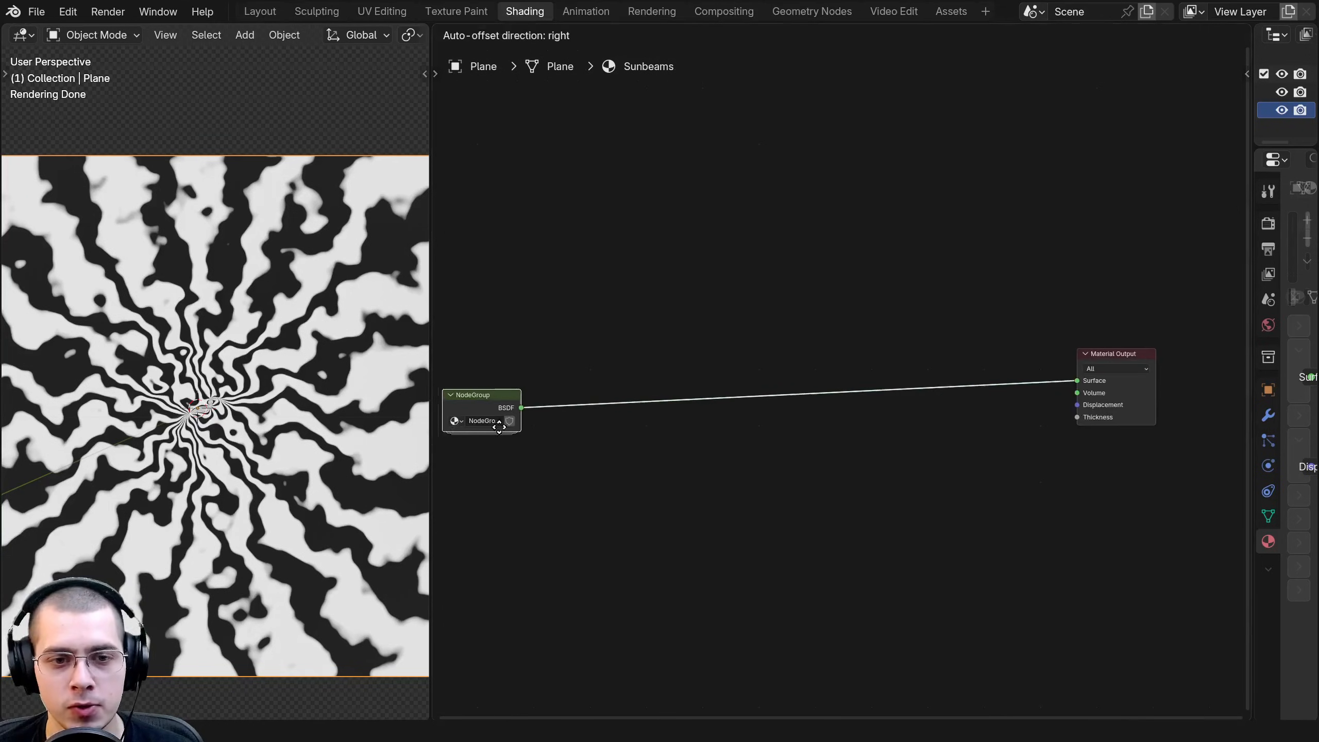
{"action": "left_click", "coordinate": [1013, 391]}
{"action": "scroll", "coordinate": [822, 365], "scroll_direction": "up", "scroll_amount": 4}
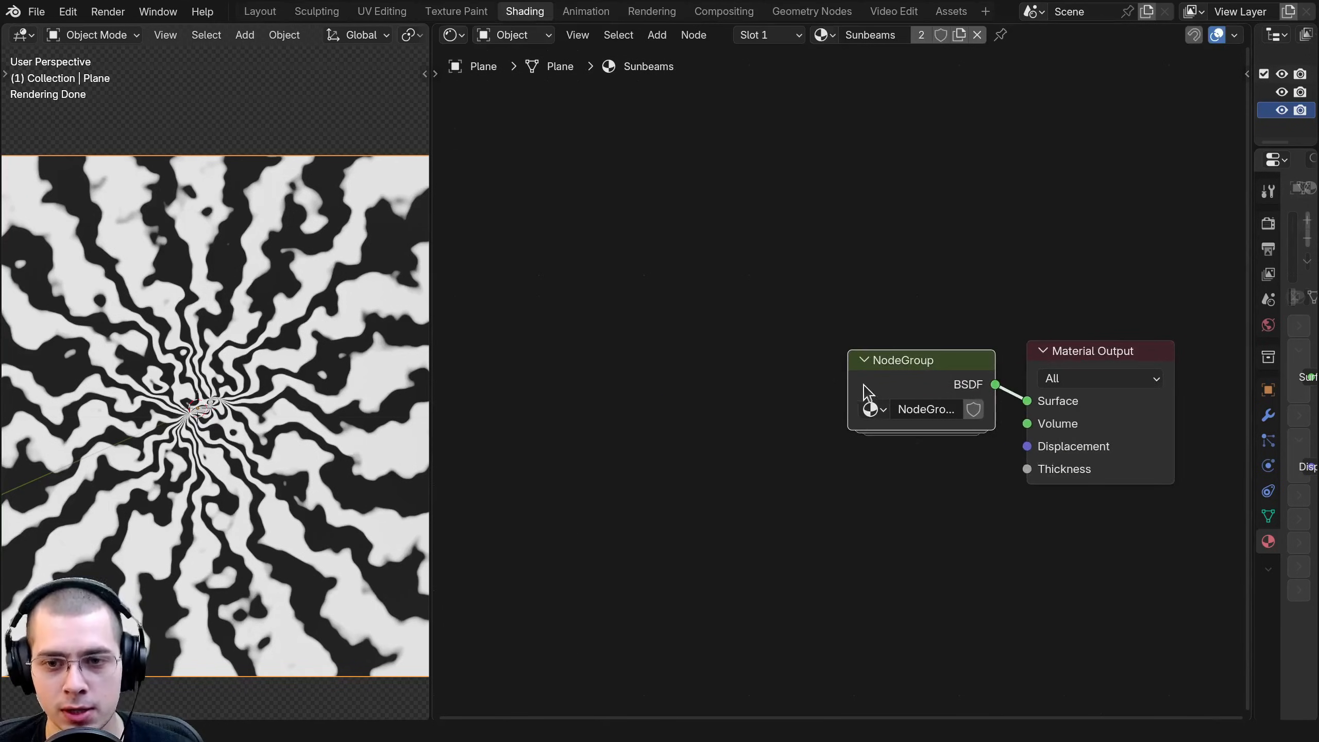
{"action": "mouse_move", "coordinate": [840, 384]}
{"action": "left_mouse_down"}
{"action": "mouse_move", "coordinate": [741, 384]}
{"action": "mouse_move", "coordinate": [859, 379]}
{"action": "left_mouse_up"}
{"action": "middle_click_drag", "start_coordinate": [903, 447], "coordinate": [864, 415]}
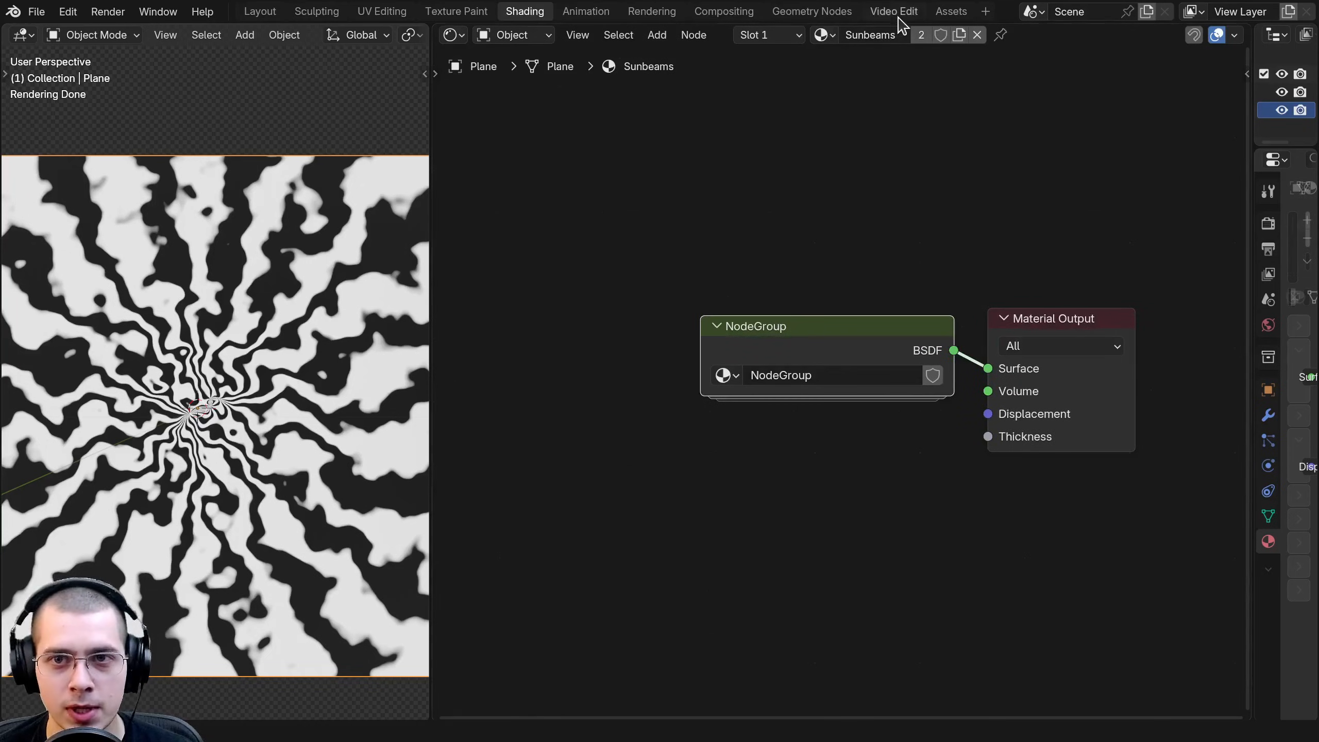
Rename the node group as Sunbeams Pattern.
{"action": "double_click", "coordinate": [786, 375]}
{"action": "type", "text": "Sunbeams"}
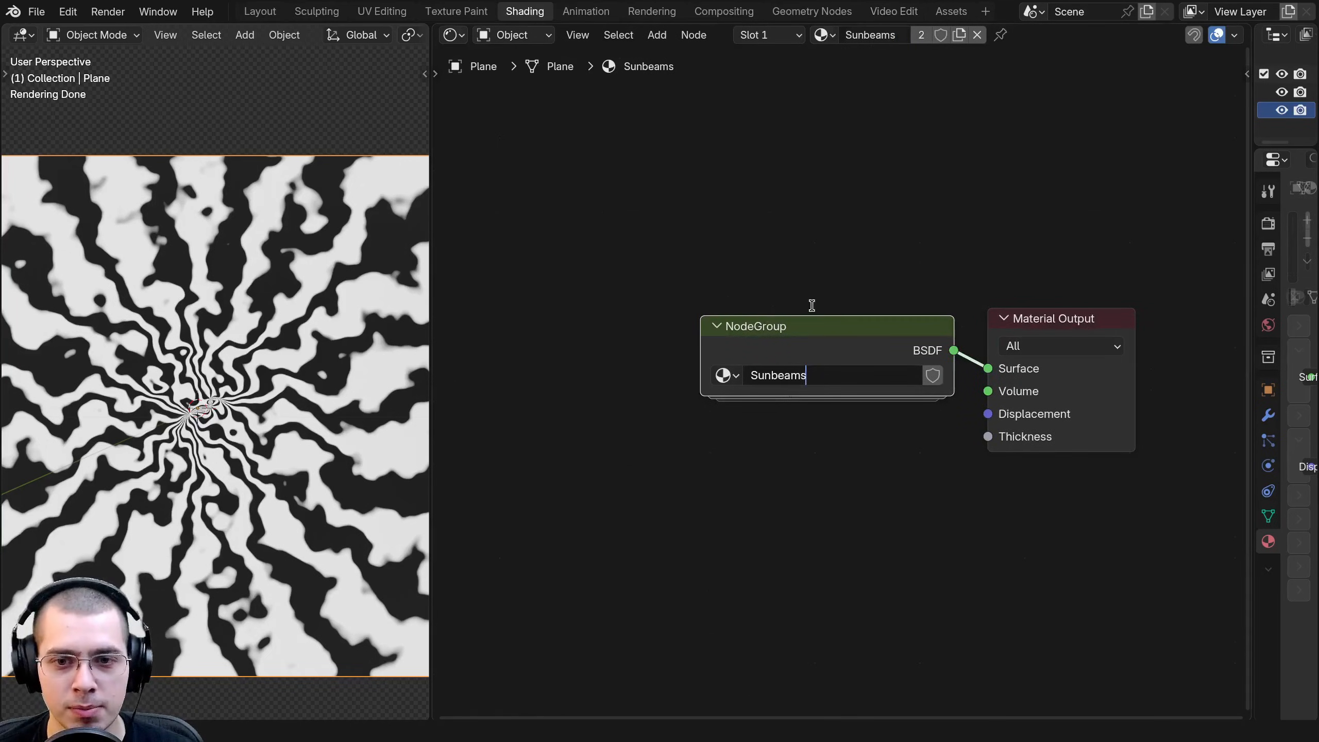
{"action": "left_click_drag", "start_coordinate": [809, 353], "coordinate": [811, 351]}
{"action": "left_click", "coordinate": [805, 372]}
{"action": "left_click", "coordinate": [820, 369]}
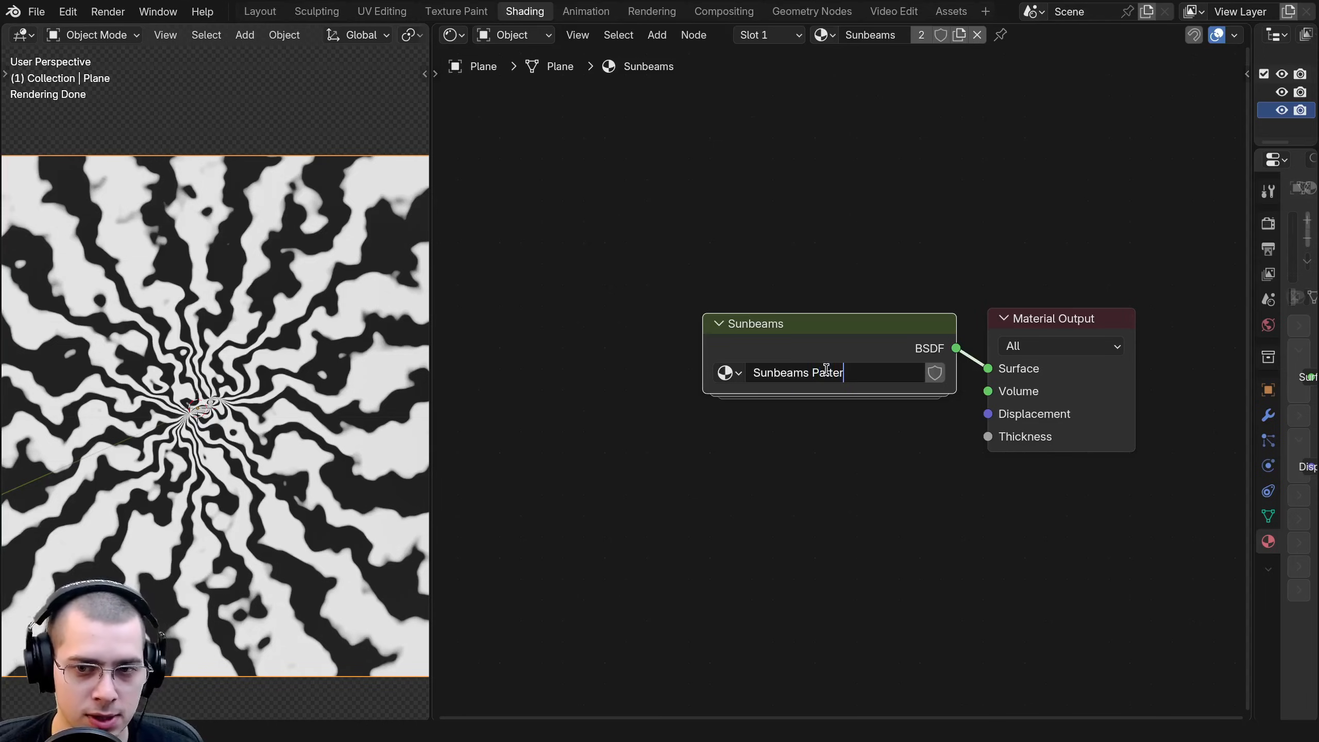
{"action": "key", "text": "Return"}
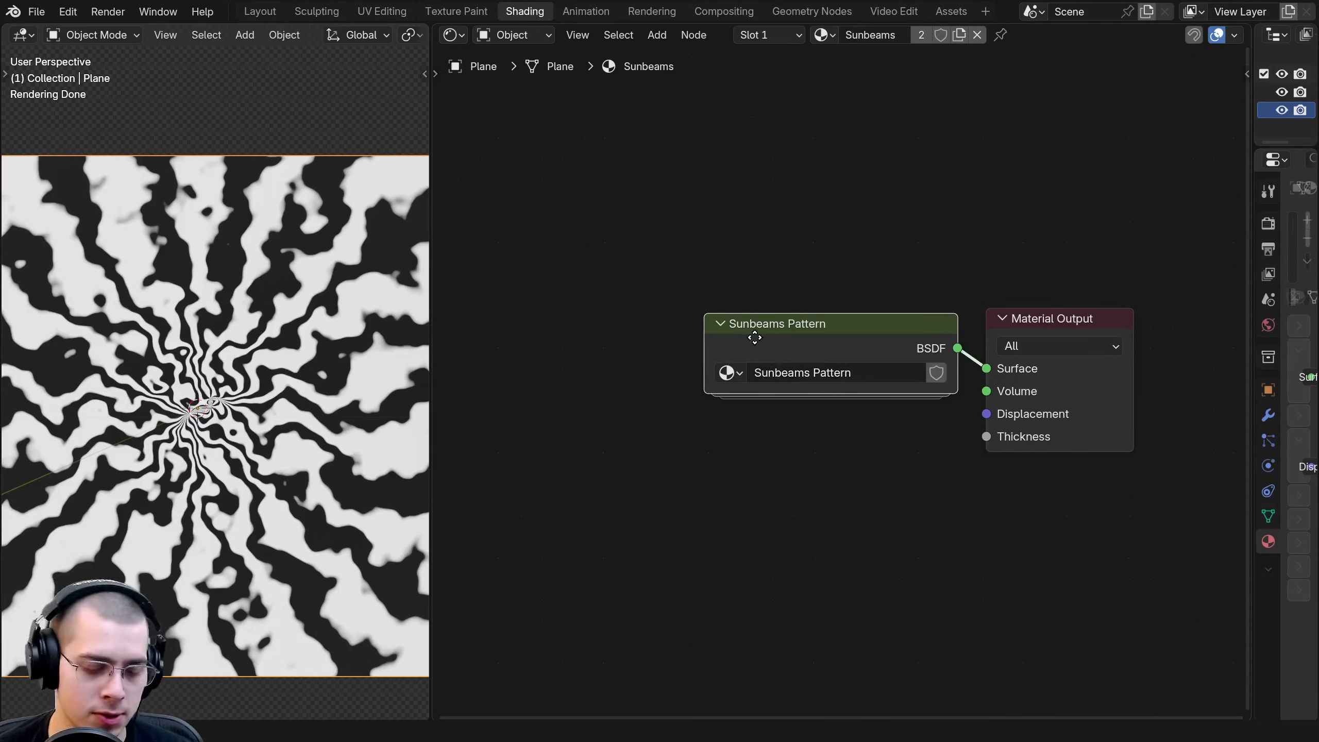
Enter the Sunbeams Pattern group and rename its BSDF output socket as Shader.
{"action": "key", "text": "Tab"}
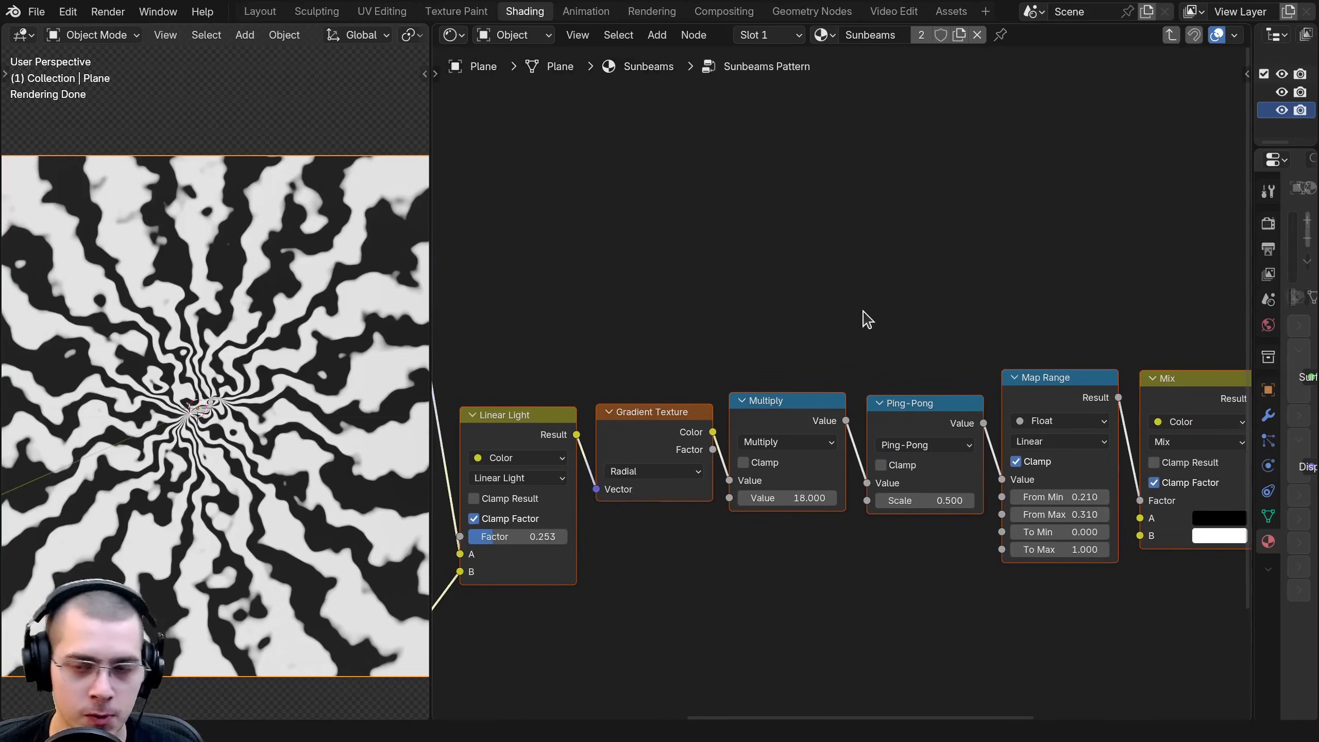
{"action": "key", "text": "n"}
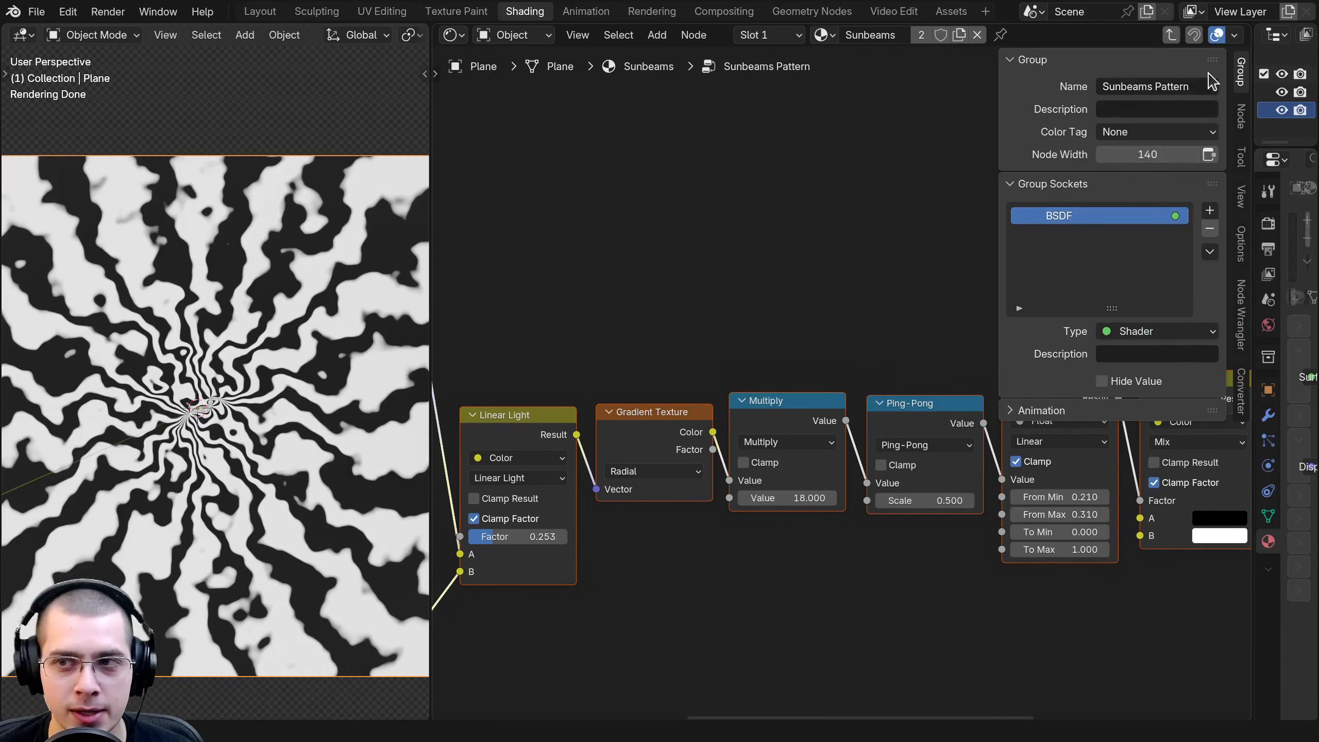
{"action": "key", "text": "n"}
{"action": "left_click", "coordinate": [1242, 70]}
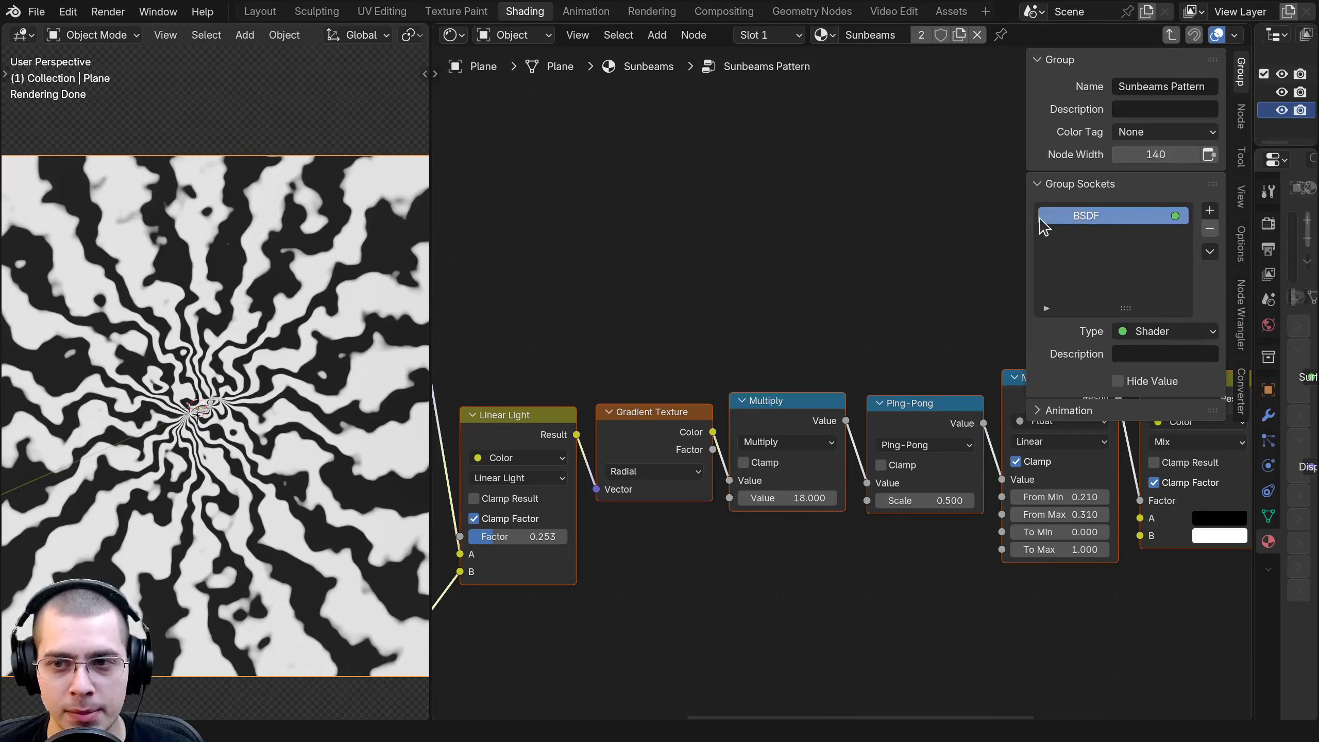
{"action": "double_click", "coordinate": [1084, 218]}
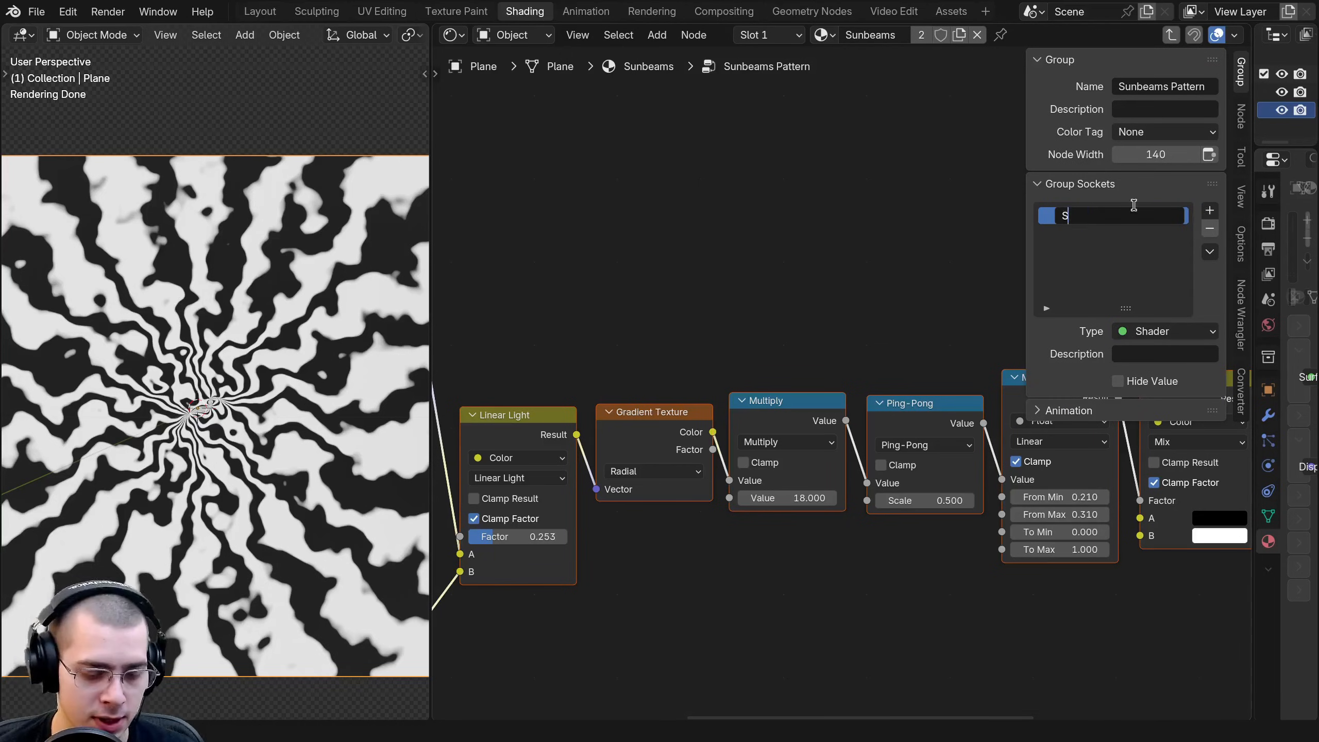
{"action": "type", "text": "Shader"}
{"action": "key", "text": "Return"}
Move the Group Input node down in line with the Texture Coordinate node.
{"action": "scroll", "coordinate": [688, 382], "scroll_direction": "down", "scroll_amount": 5}
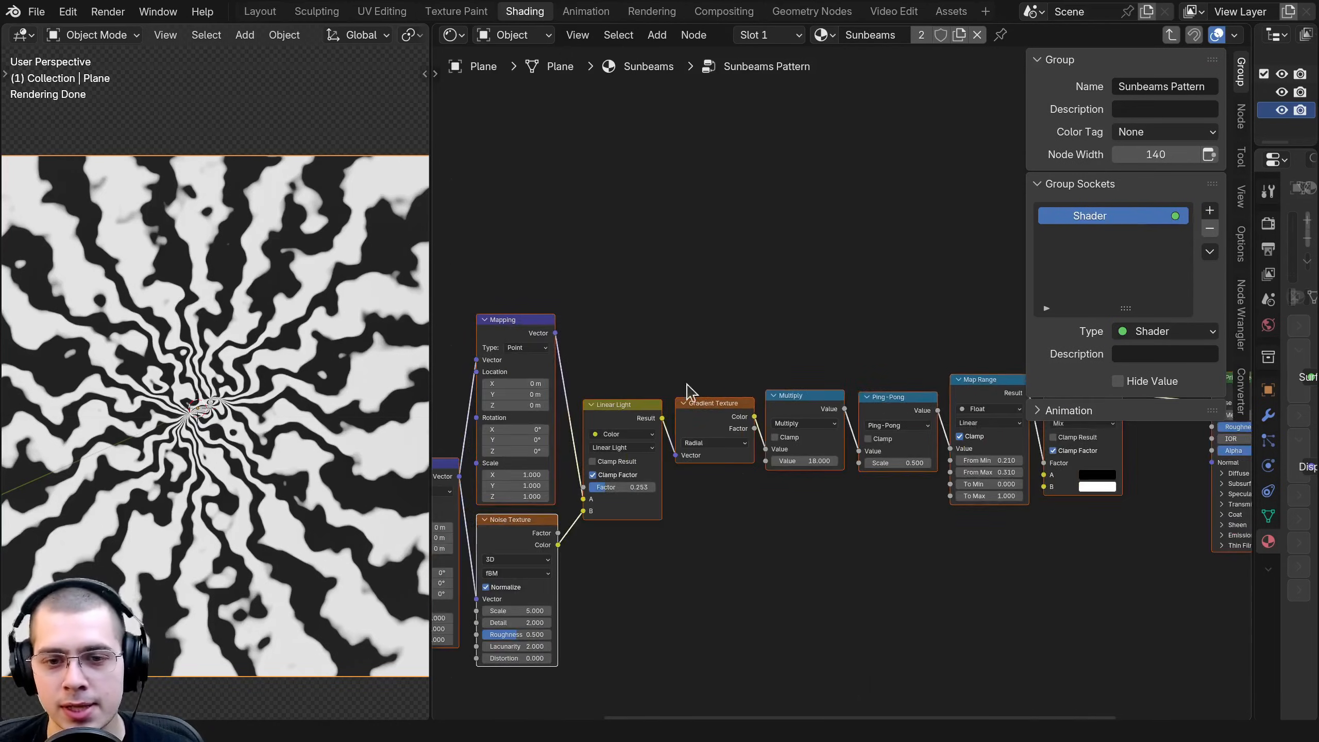
{"action": "middle_click_drag", "start_coordinate": [698, 398], "coordinate": [1150, 309]}
{"action": "scroll", "coordinate": [653, 319], "scroll_direction": "up", "scroll_amount": 4}
{"action": "left_click_drag", "start_coordinate": [613, 330], "coordinate": [611, 394]}
{"action": "scroll", "coordinate": [675, 447], "scroll_direction": "down", "scroll_amount": 1}
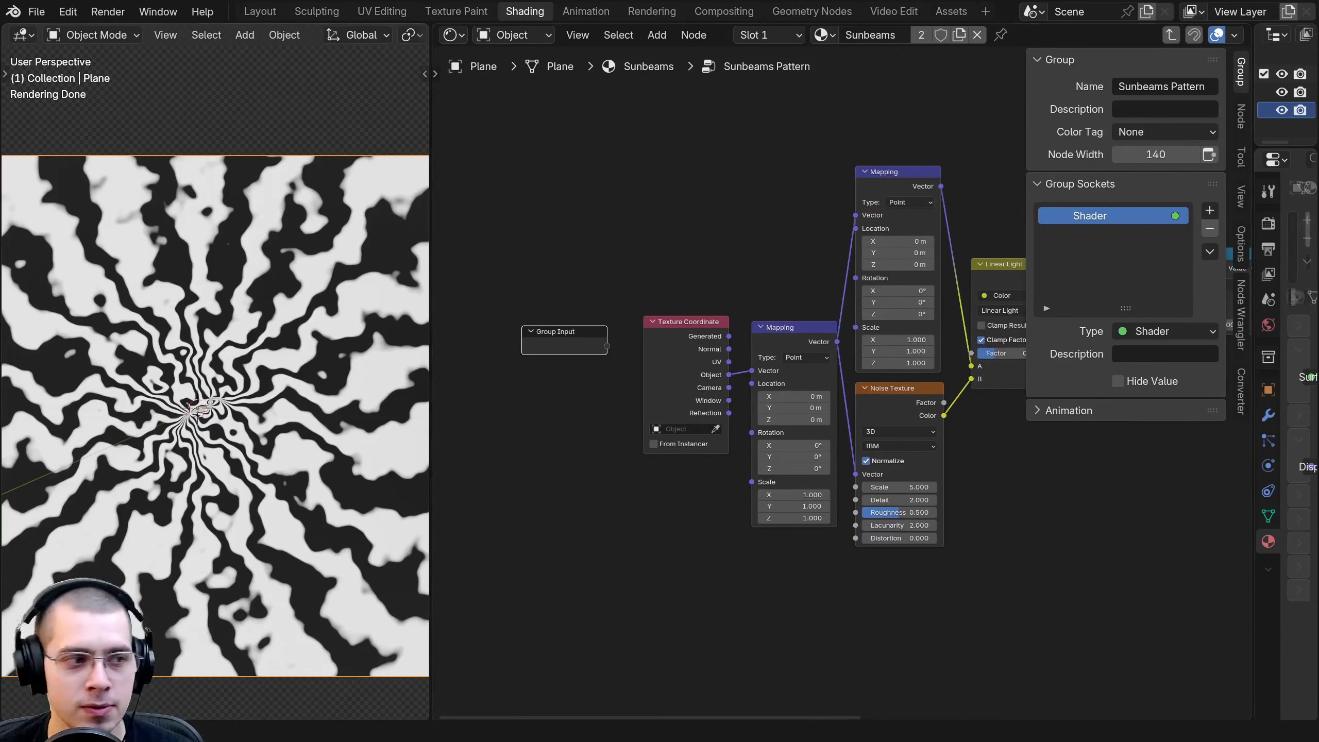
Set the factor of the Linear Light node inside the group to 0 for straight, undistorted beams.
{"action": "middle_click_drag", "start_coordinate": [801, 436], "coordinate": [750, 445]}
{"action": "middle_click_drag", "start_coordinate": [845, 417], "coordinate": [821, 421]}
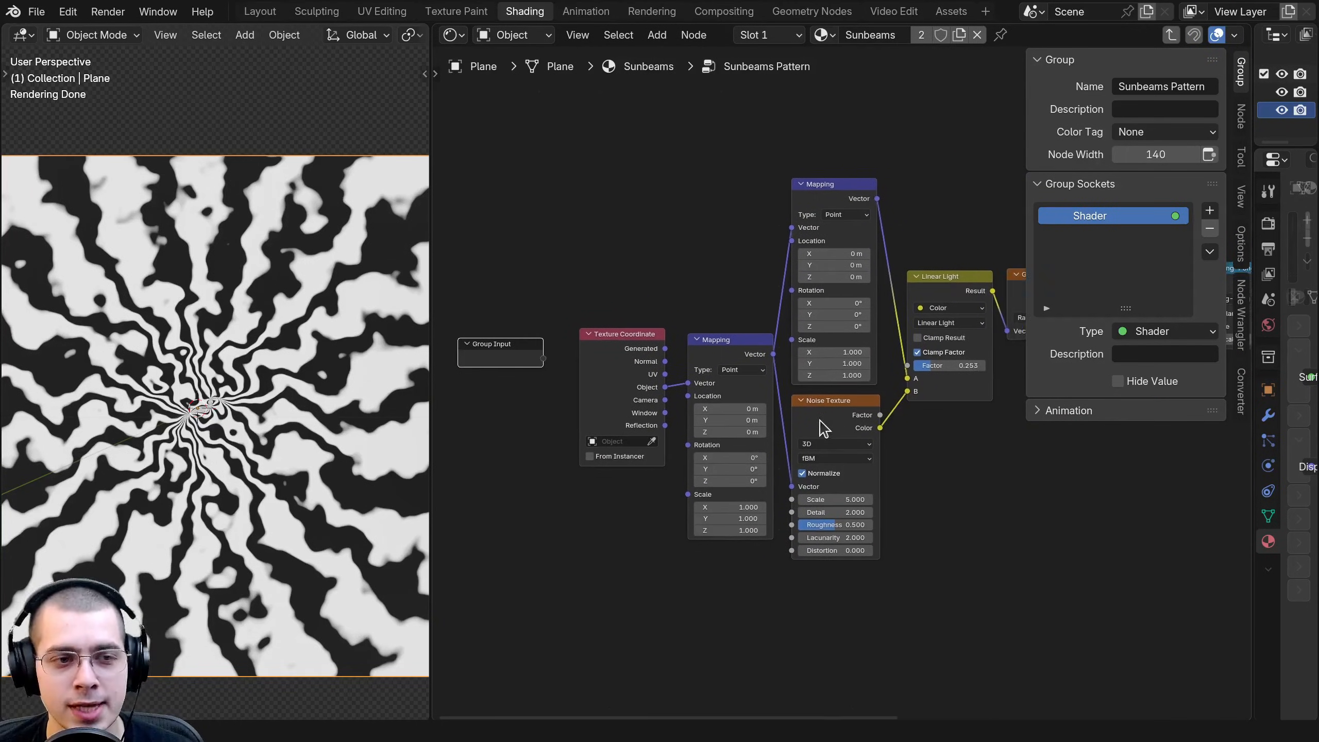
{"action": "scroll", "coordinate": [919, 416], "scroll_direction": "up", "scroll_amount": 2}
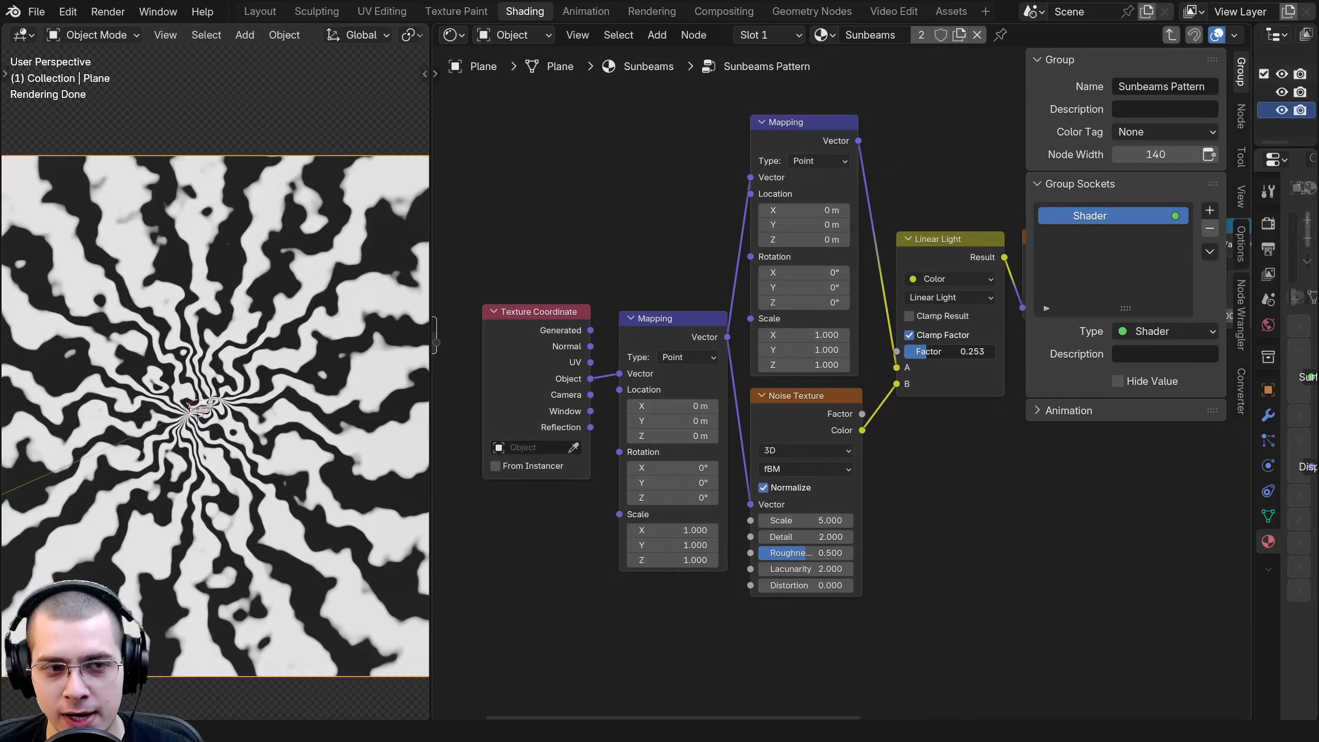
{"action": "left_click_drag", "start_coordinate": [949, 351], "coordinate": [915, 352]}
{"action": "scroll", "coordinate": [842, 380], "scroll_direction": "down", "scroll_amount": 2}
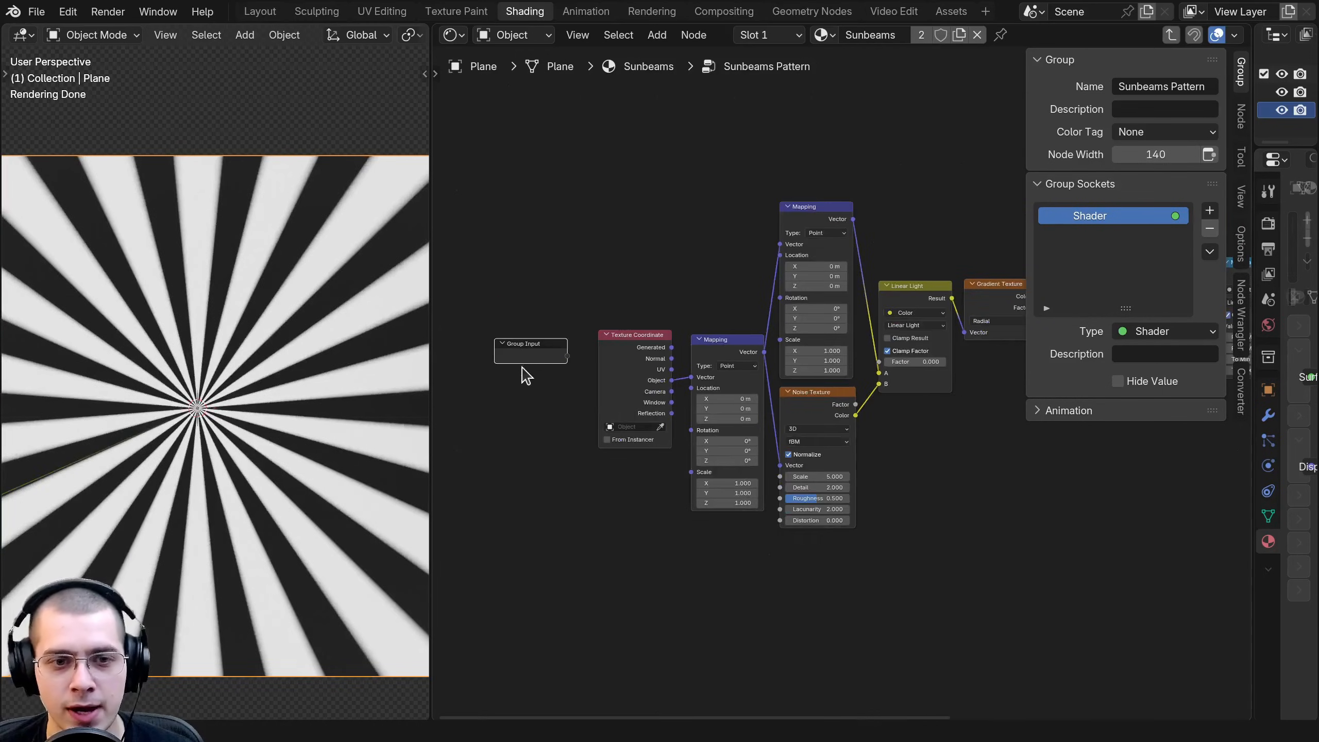
Move the Group Input node from the start of the node chain to just above the Gradient Texture node.
{"action": "left_click_drag", "start_coordinate": [537, 356], "coordinate": [916, 204]}
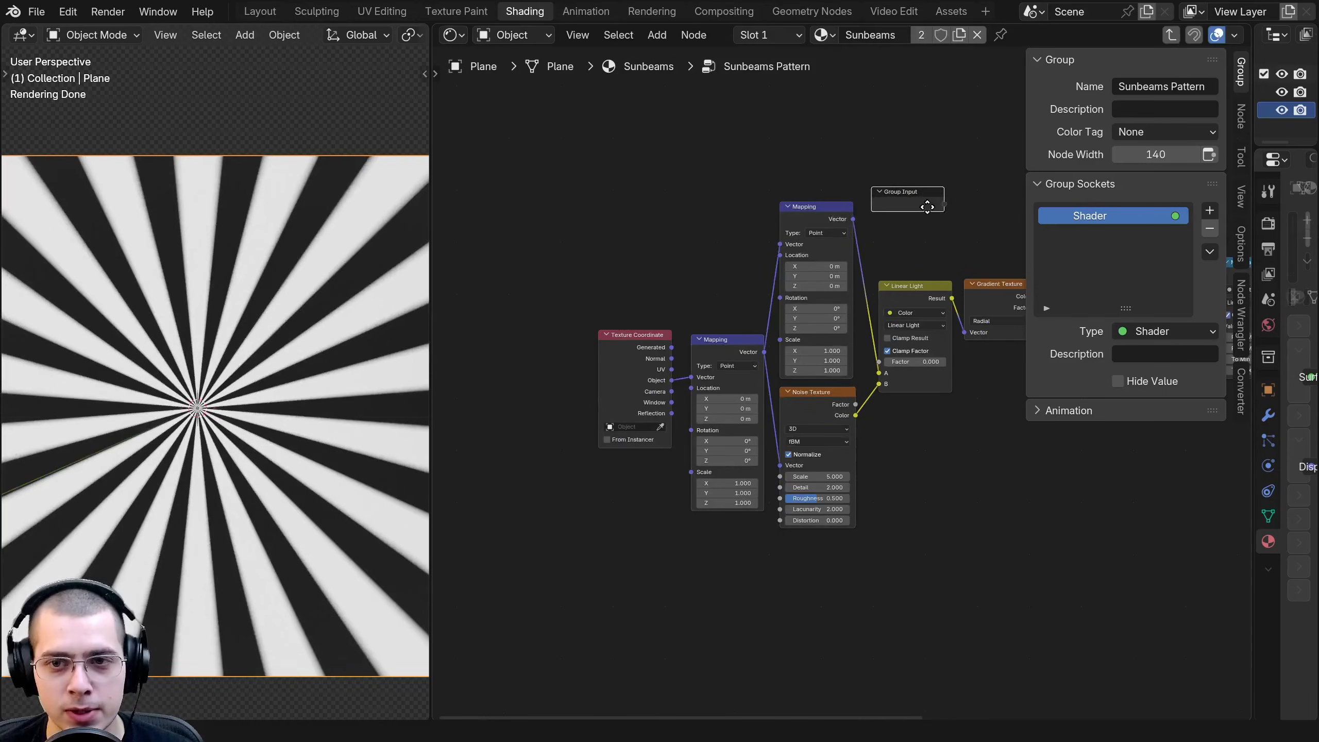
{"action": "middle_click_drag", "start_coordinate": [894, 220], "coordinate": [793, 234]}
{"action": "scroll", "coordinate": [743, 303], "scroll_direction": "up", "scroll_amount": 2}
{"action": "middle_click_drag", "start_coordinate": [838, 295], "coordinate": [686, 319]}
{"action": "key", "text": "g"}
{"action": "left_click", "coordinate": [795, 322]}
{"action": "scroll", "coordinate": [696, 311], "scroll_direction": "up", "scroll_amount": 1}
{"action": "key", "text": "g"}
{"action": "left_click", "coordinate": [805, 297]}
{"action": "scroll", "coordinate": [852, 380], "scroll_direction": "up", "scroll_amount": 3}
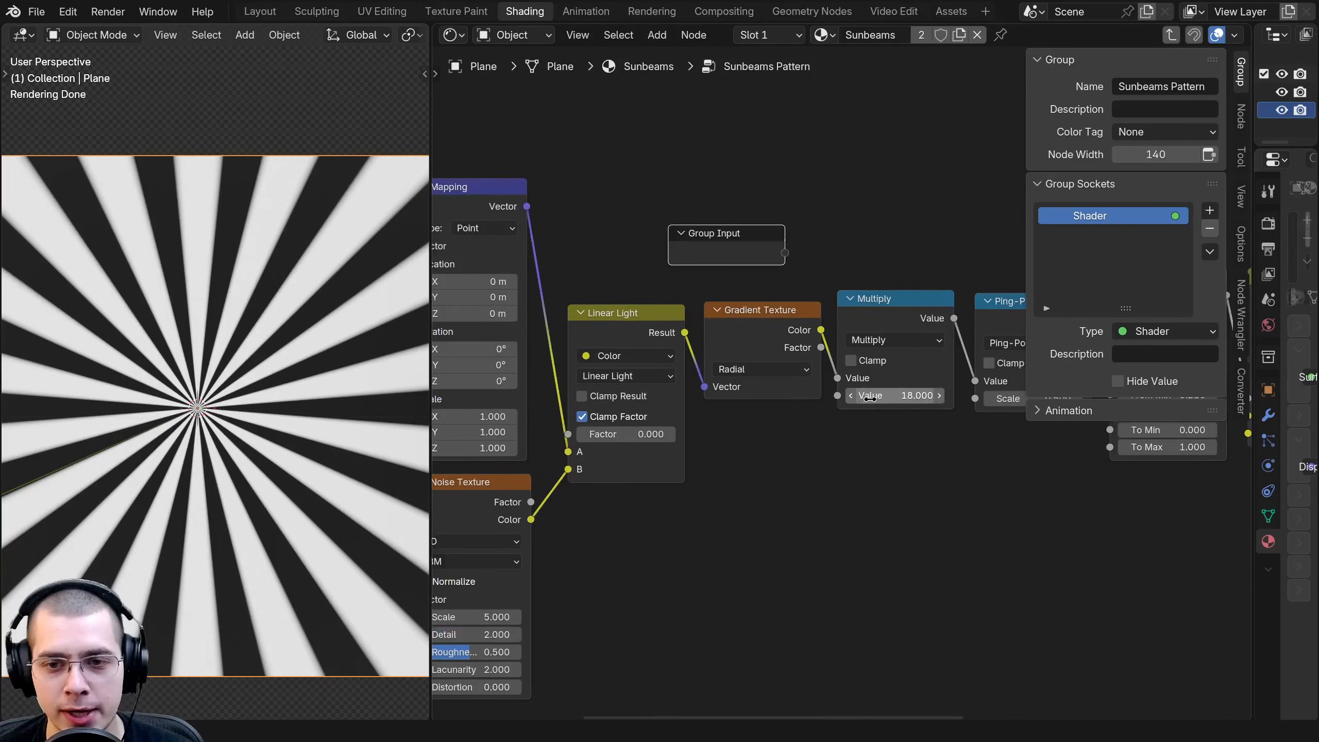
Connect the Multiply node's second Value input to the Group Input as a new socket and rename it Amount of Beams.
{"action": "left_click_drag", "start_coordinate": [871, 398], "coordinate": [904, 398]}
{"action": "right_click", "coordinate": [870, 398]}
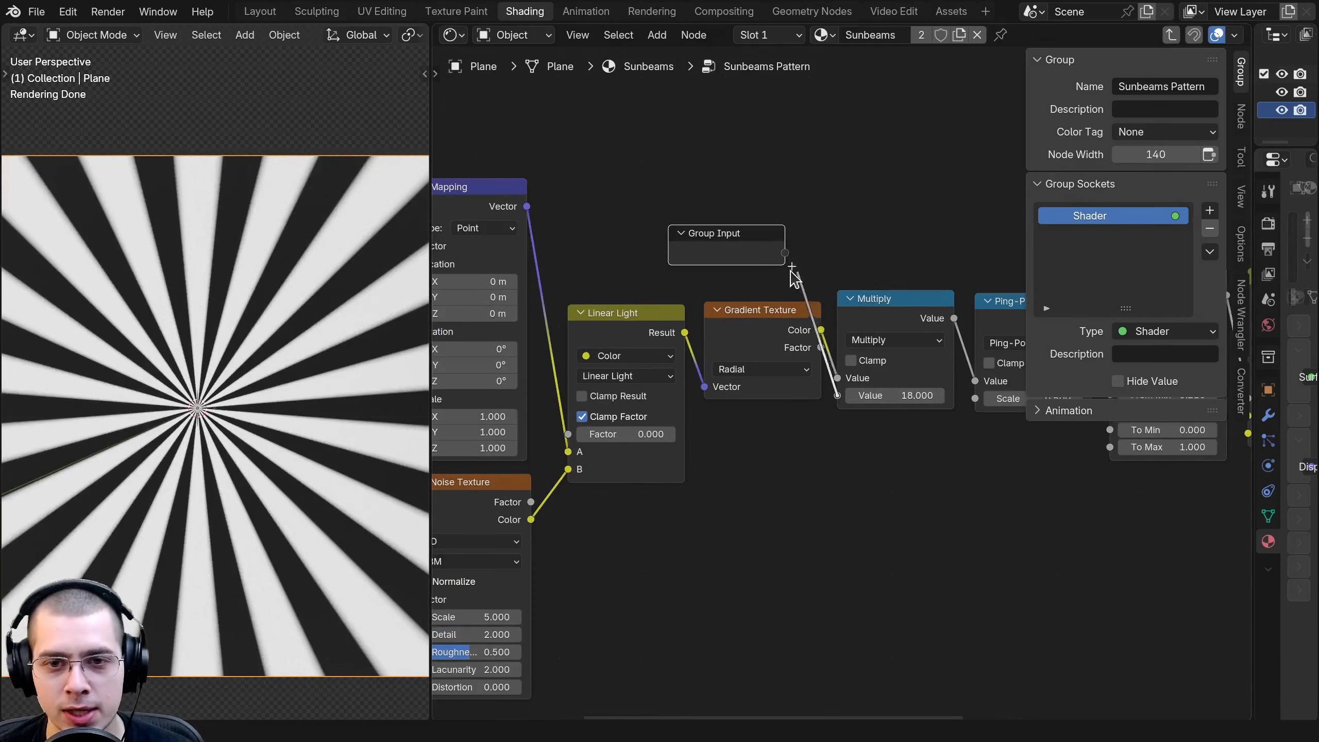
{"action": "left_click_drag", "start_coordinate": [785, 267], "coordinate": [785, 254]}
{"action": "left_click", "coordinate": [1085, 235]}
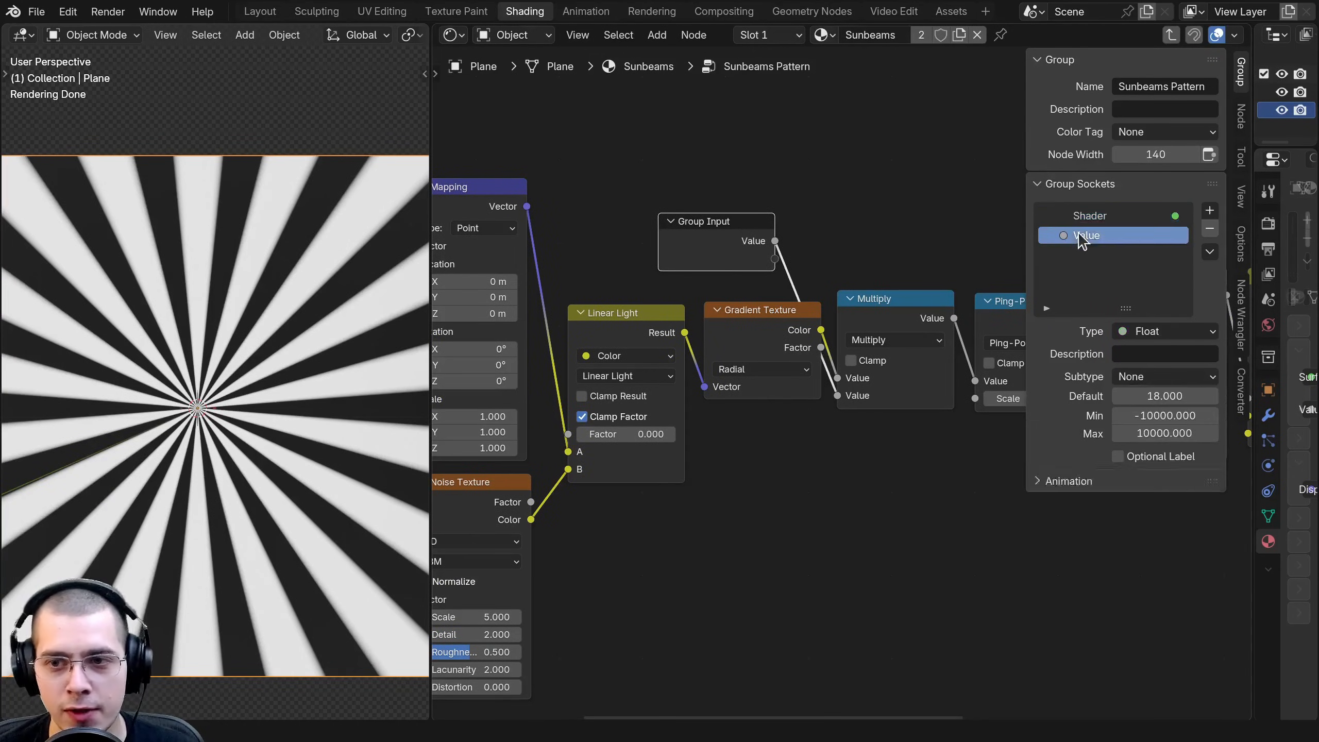
{"action": "double_click", "coordinate": [1091, 235]}
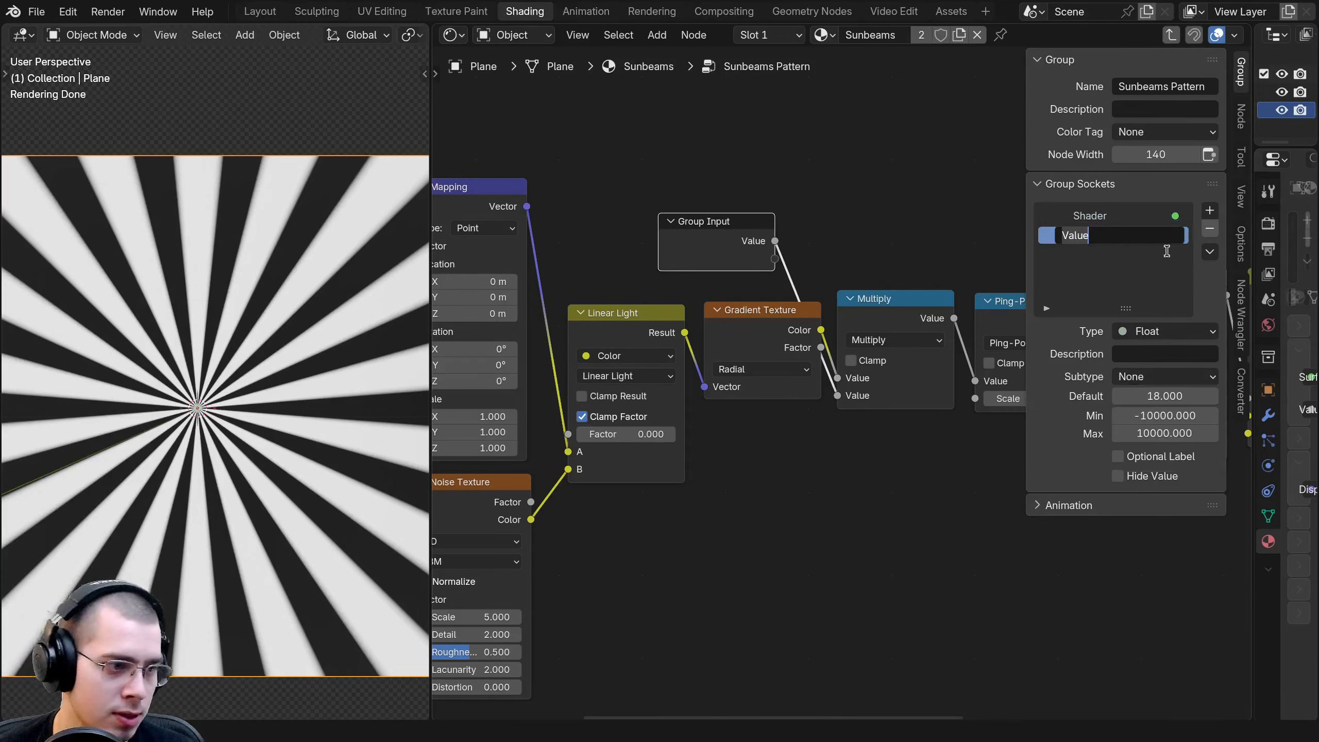
{"action": "key", "text": "Return"}
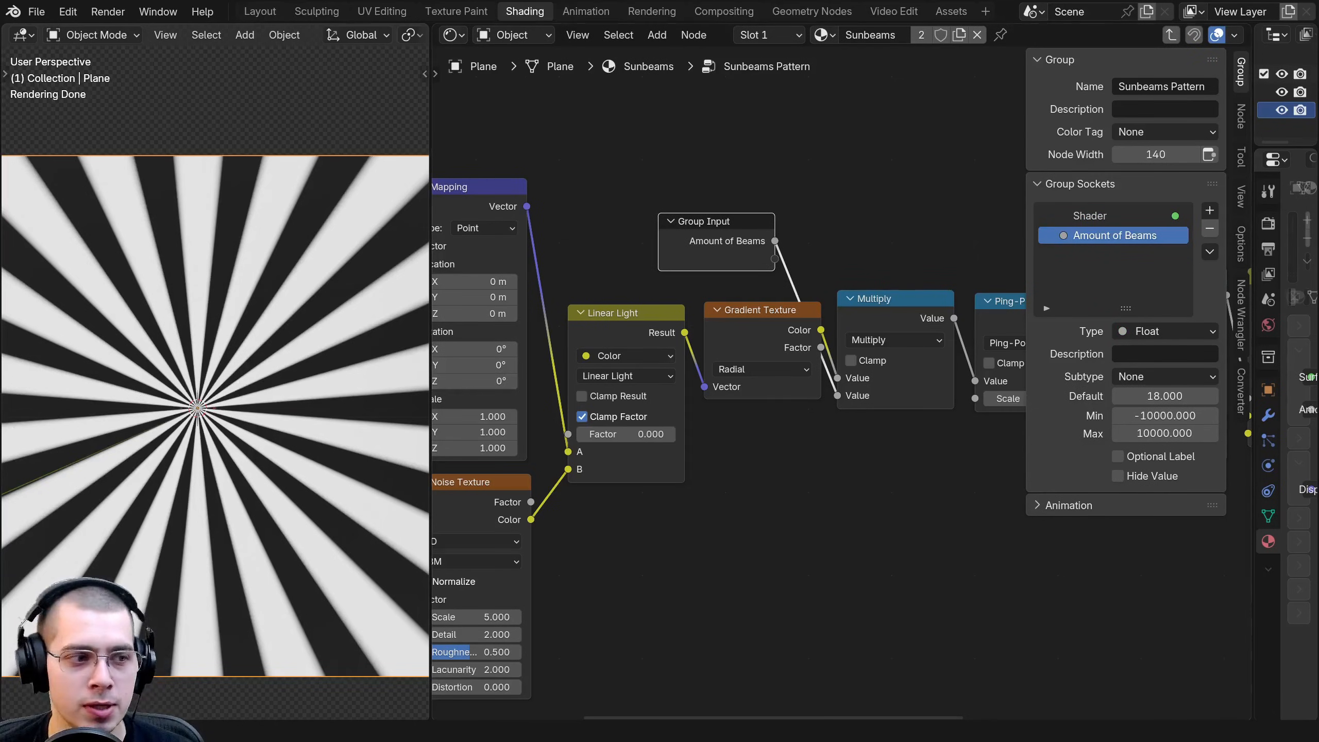
Move the Group Input node further along the chain to just above the Map Range node.
{"action": "scroll", "coordinate": [872, 243], "scroll_direction": "down", "scroll_amount": 2}
{"action": "middle_click_drag", "start_coordinate": [873, 243], "coordinate": [685, 304]}
{"action": "key", "text": "g"}
{"action": "left_click", "coordinate": [870, 295]}
{"action": "middle_click_drag", "start_coordinate": [772, 310], "coordinate": [550, 337]}
{"action": "key", "text": "g"}
{"action": "left_click", "coordinate": [728, 310]}
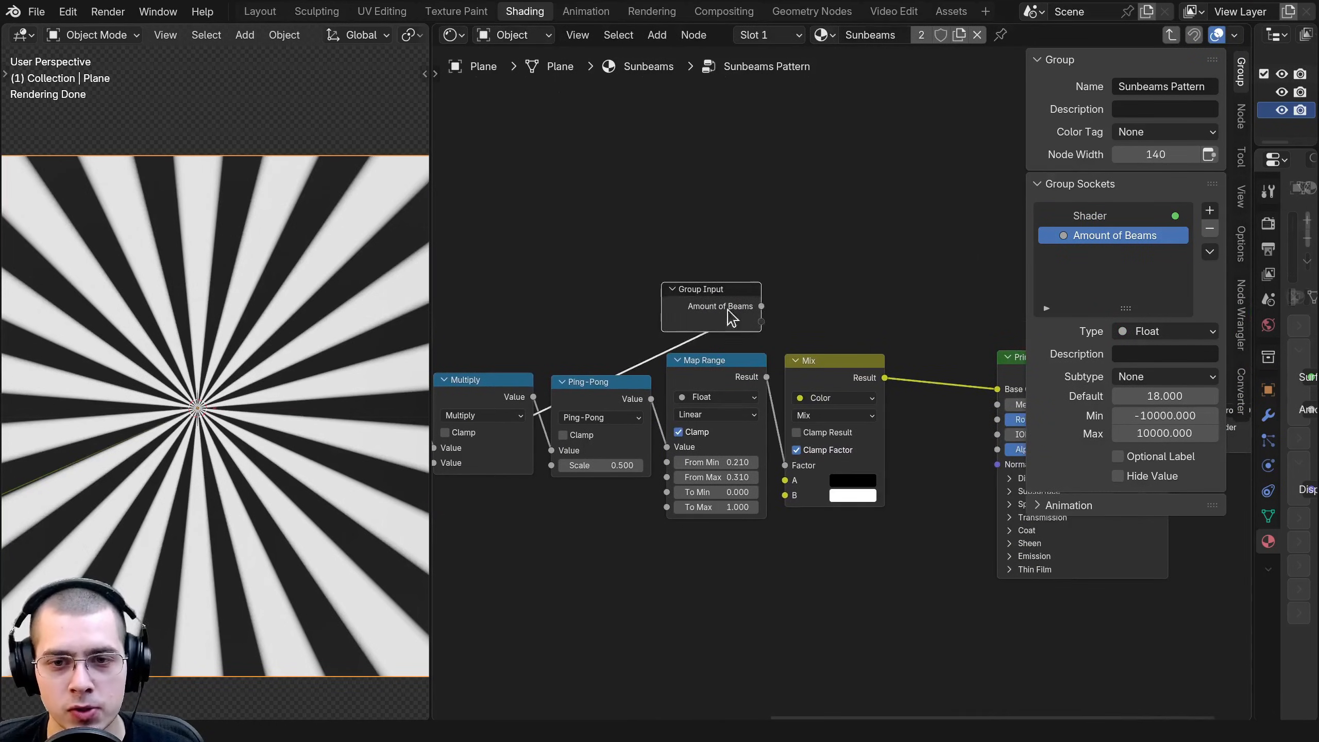
Widen the node editor and connect the Mix node's A and B colours to the Group Input as new sockets.
{"action": "left_click_drag", "start_coordinate": [432, 290], "coordinate": [315, 291]}
{"action": "scroll", "coordinate": [718, 433], "scroll_direction": "up", "scroll_amount": 3}
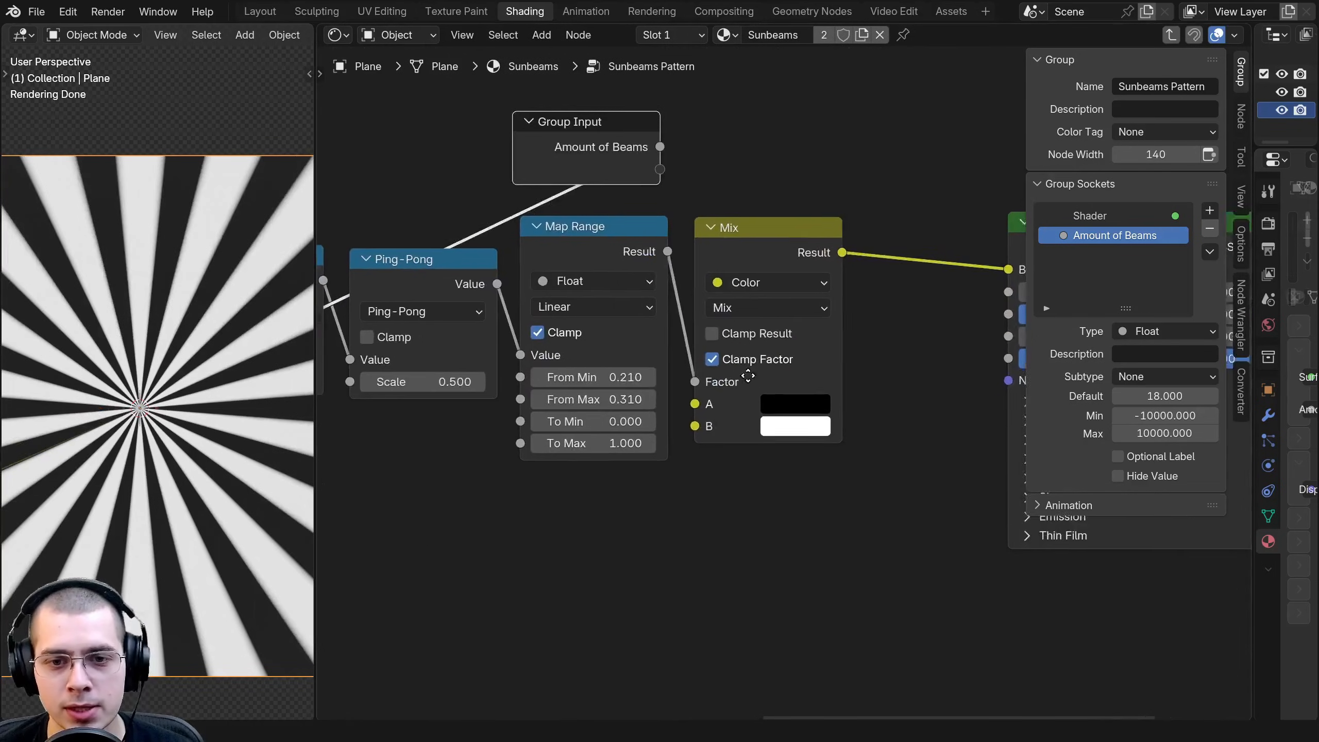
{"action": "left_click_drag", "start_coordinate": [719, 428], "coordinate": [684, 215]}
Rename the group's A socket as Color 1 and its B socket as Color 2.
{"action": "left_click", "coordinate": [1071, 255]}
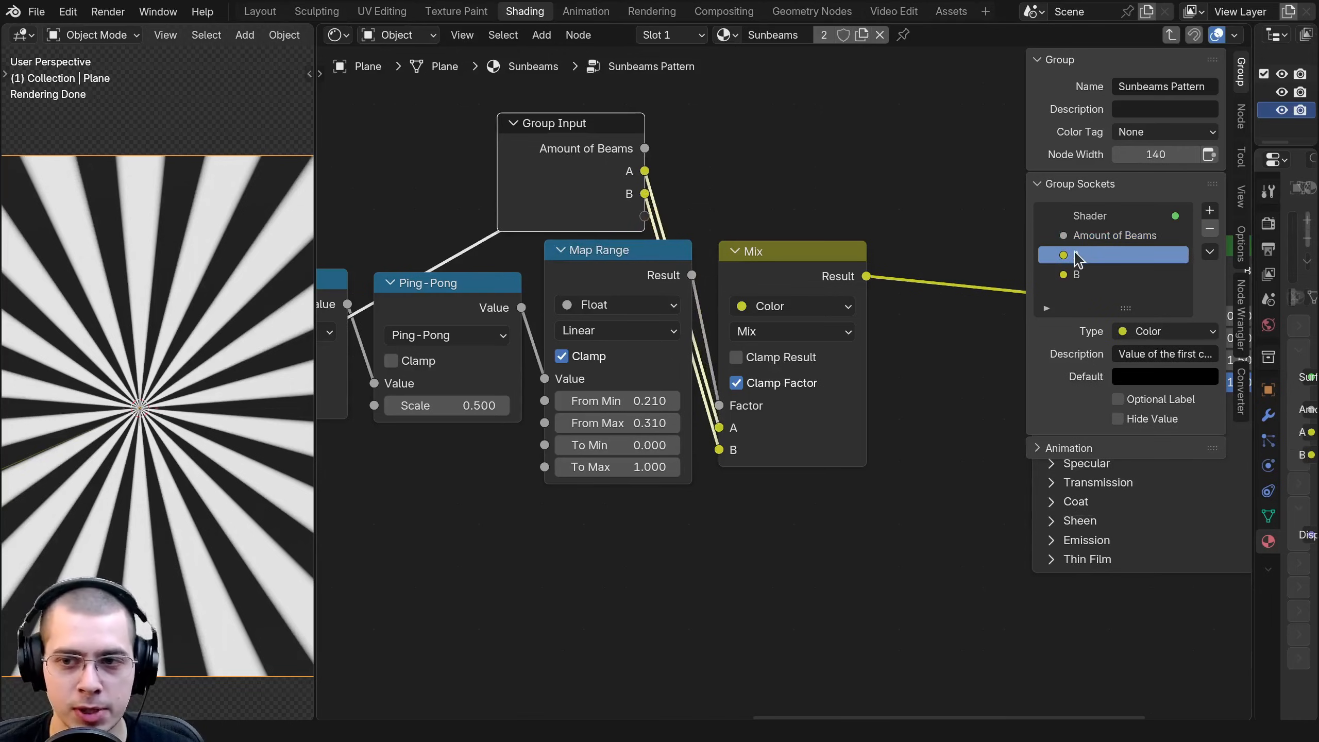
{"action": "double_click", "coordinate": [1075, 256]}
{"action": "type", "text": "Color 1"}
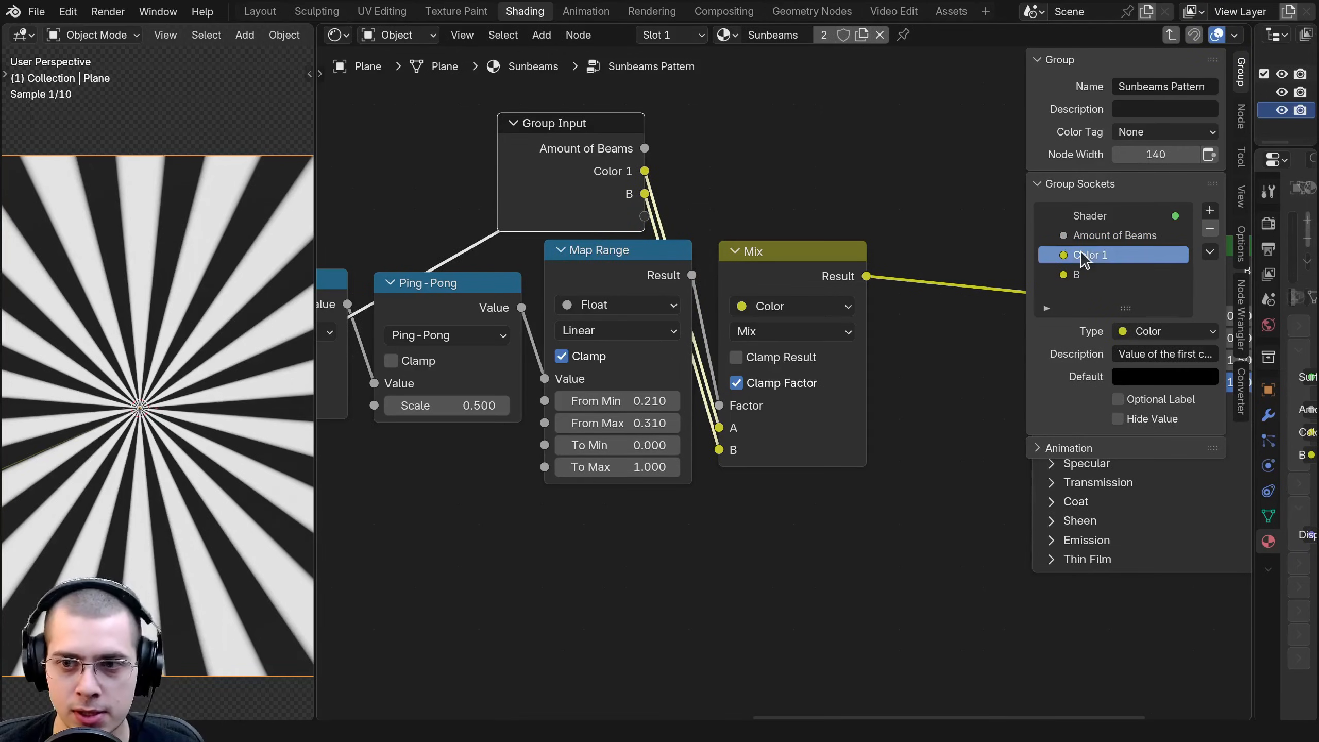
{"action": "left_click", "coordinate": [1083, 268]}
{"action": "double_click", "coordinate": [1082, 268]}
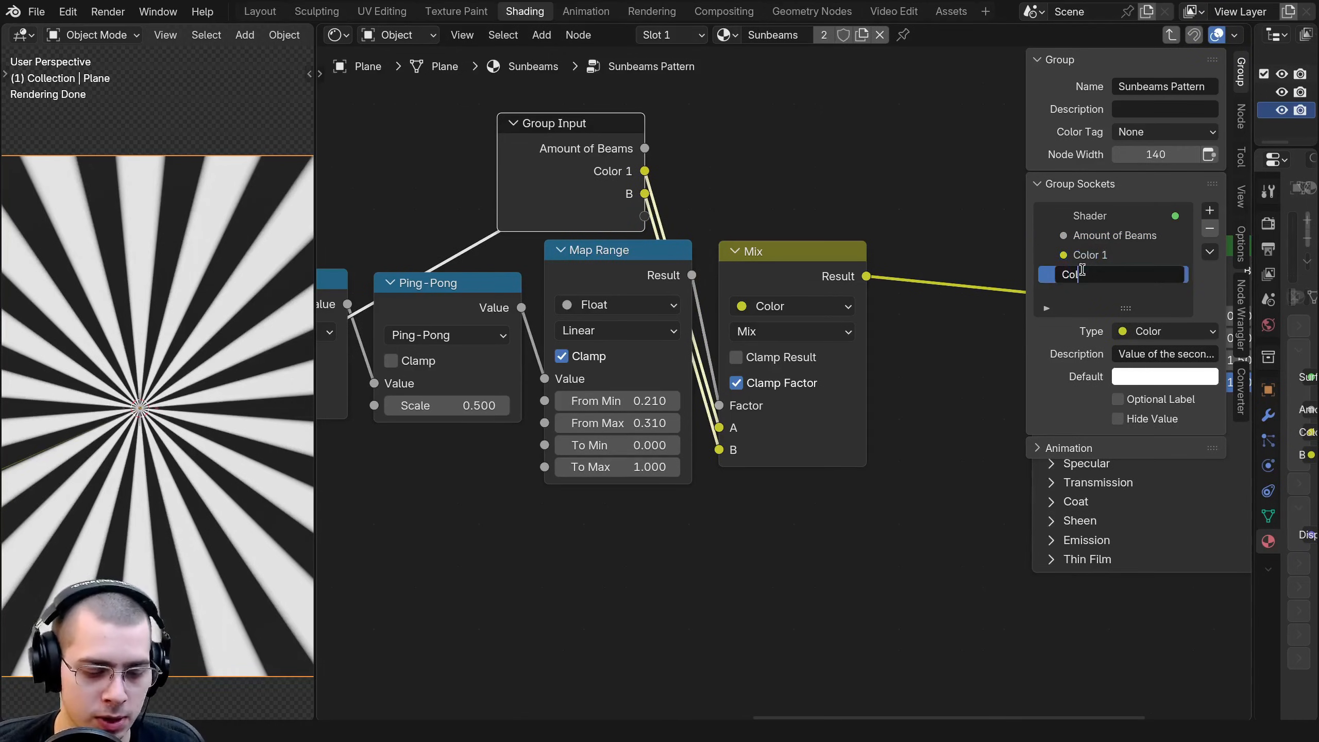
{"action": "type", "text": "Color 2"}
{"action": "key", "text": "Return"}
Shift the Group Input node back above Ping-Pong and expose the Map Range's From Min and From Max as group inputs.
{"action": "scroll", "coordinate": [645, 255], "scroll_direction": "down", "scroll_amount": 2}
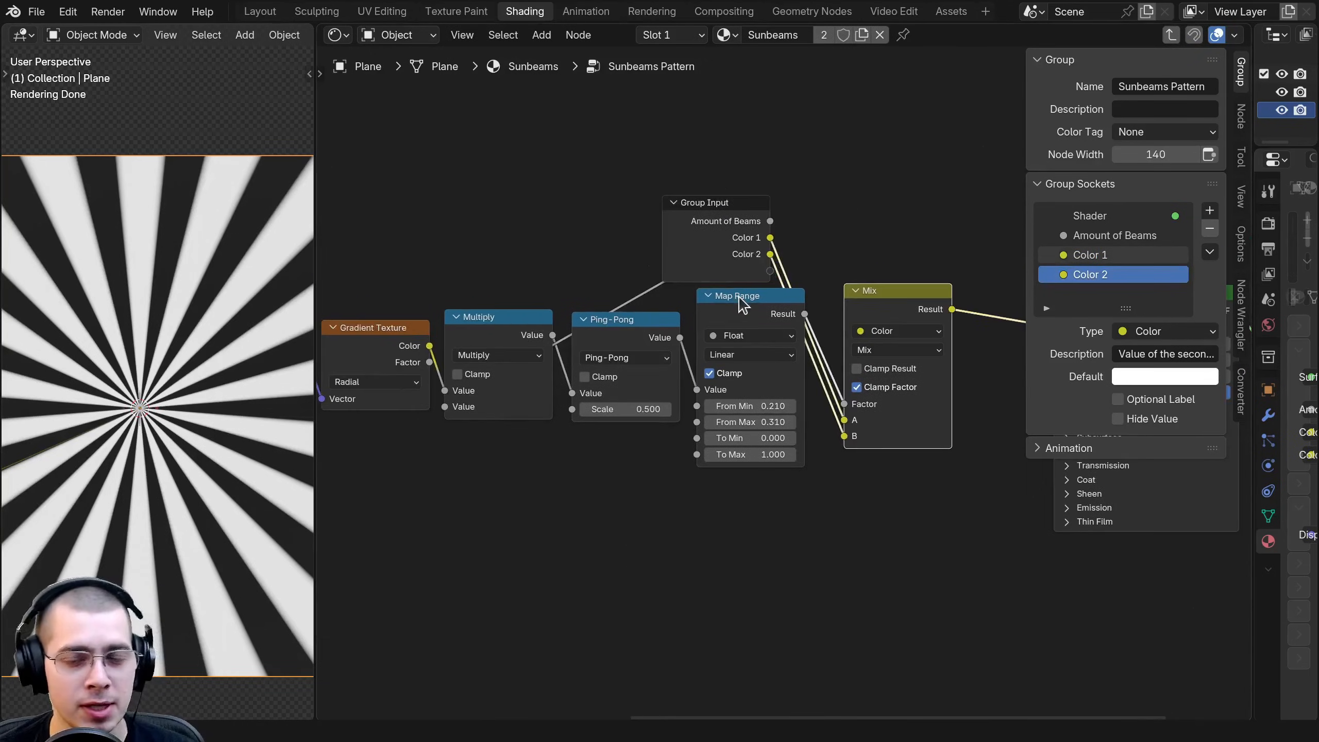
{"action": "middle_click_drag", "start_coordinate": [705, 306], "coordinate": [770, 288]}
{"action": "scroll", "coordinate": [770, 289], "scroll_direction": "up", "scroll_amount": 1}
{"action": "left_click_drag", "start_coordinate": [769, 235], "coordinate": [646, 214]}
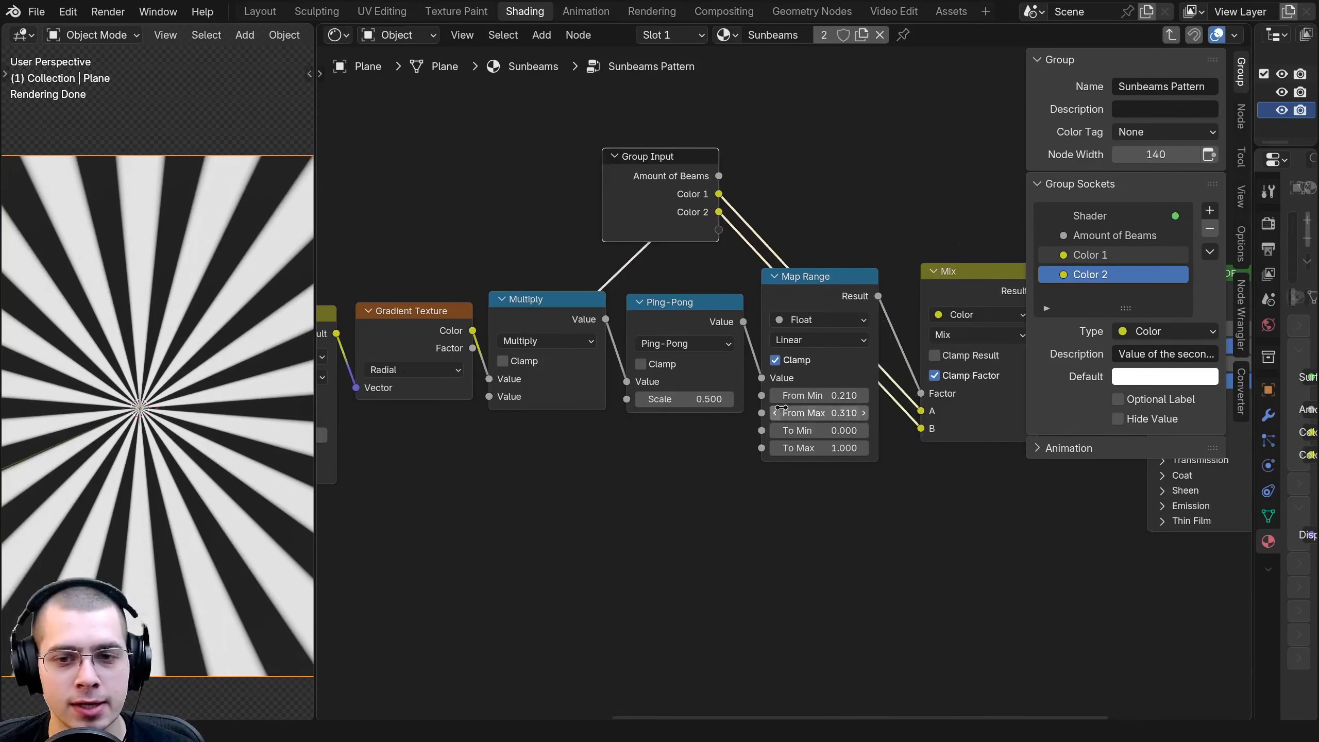
{"action": "scroll", "coordinate": [789, 408], "scroll_direction": "up", "scroll_amount": 1}
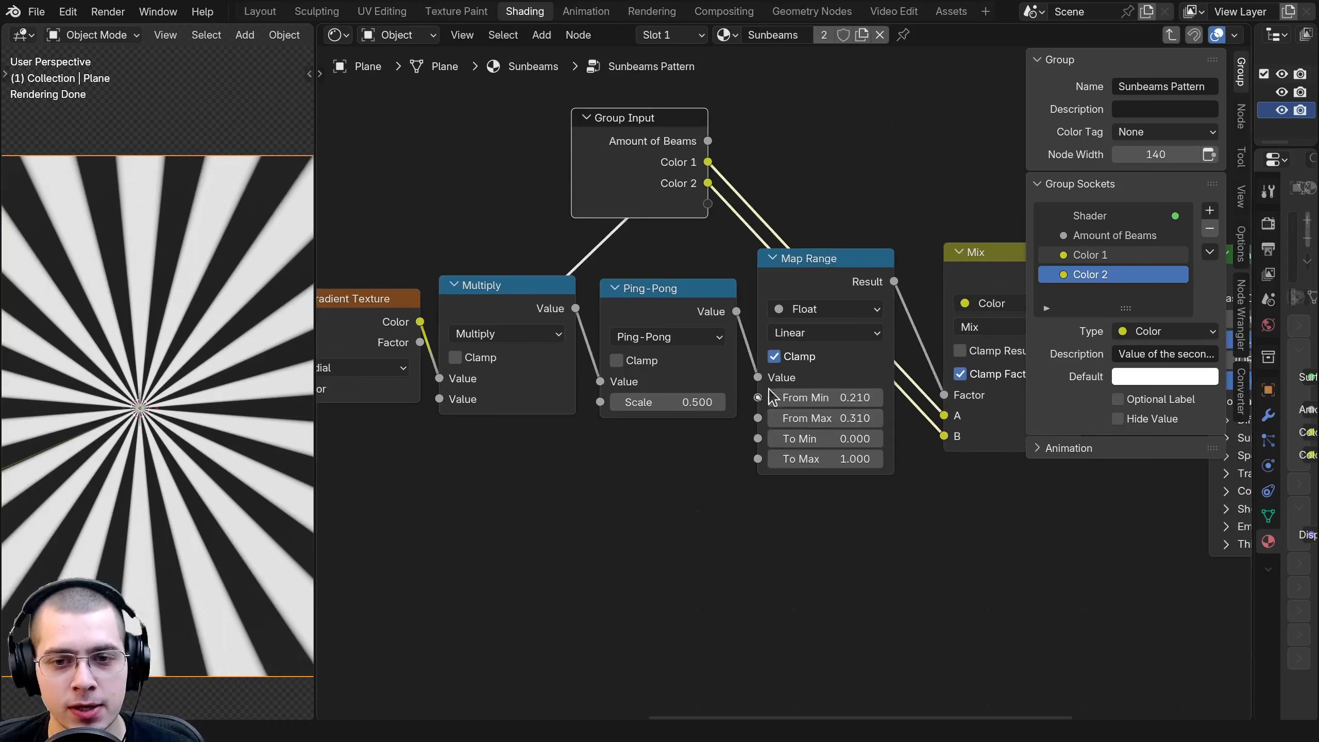
{"action": "left_click_drag", "start_coordinate": [706, 205], "coordinate": [707, 205]}
{"action": "left_click_drag", "start_coordinate": [789, 261], "coordinate": [802, 262]}
{"action": "left_click_drag", "start_coordinate": [710, 226], "coordinate": [709, 225]}
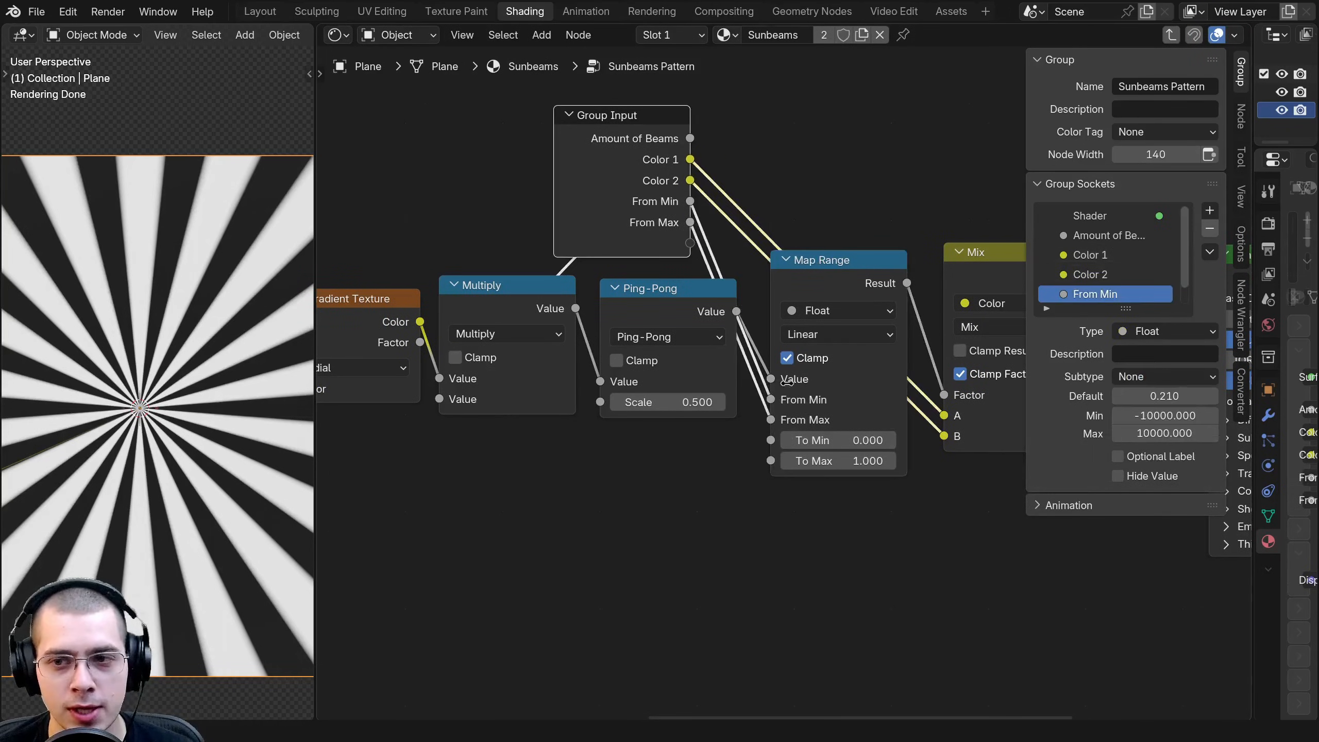
Enlarge the socket list and rename From Min as Contrast/Thickness 1 and From Max as Contrast/Thickness 2.
{"action": "left_click_drag", "start_coordinate": [1129, 310], "coordinate": [1088, 363]}
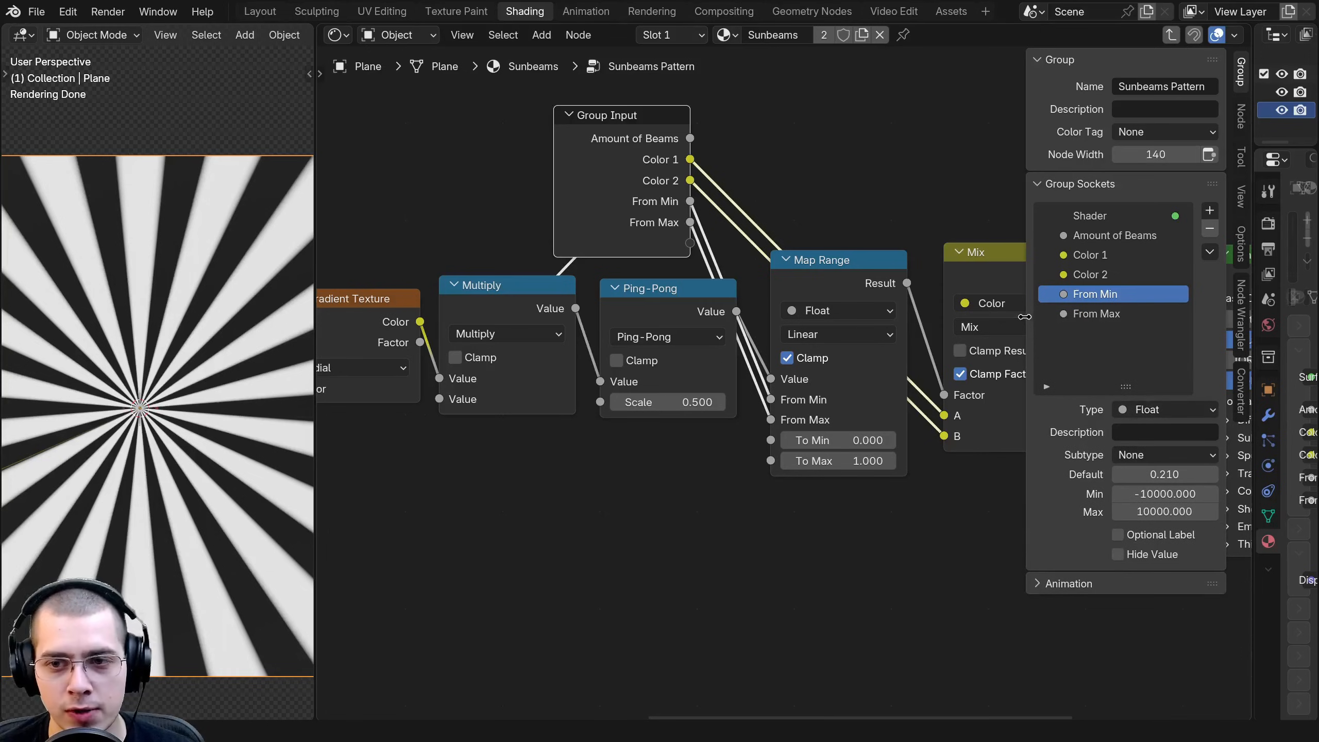
{"action": "left_click_drag", "start_coordinate": [1025, 317], "coordinate": [883, 316]}
{"action": "double_click", "coordinate": [1067, 294]}
{"action": "type", "text": "Contrast/Thickness 1"}
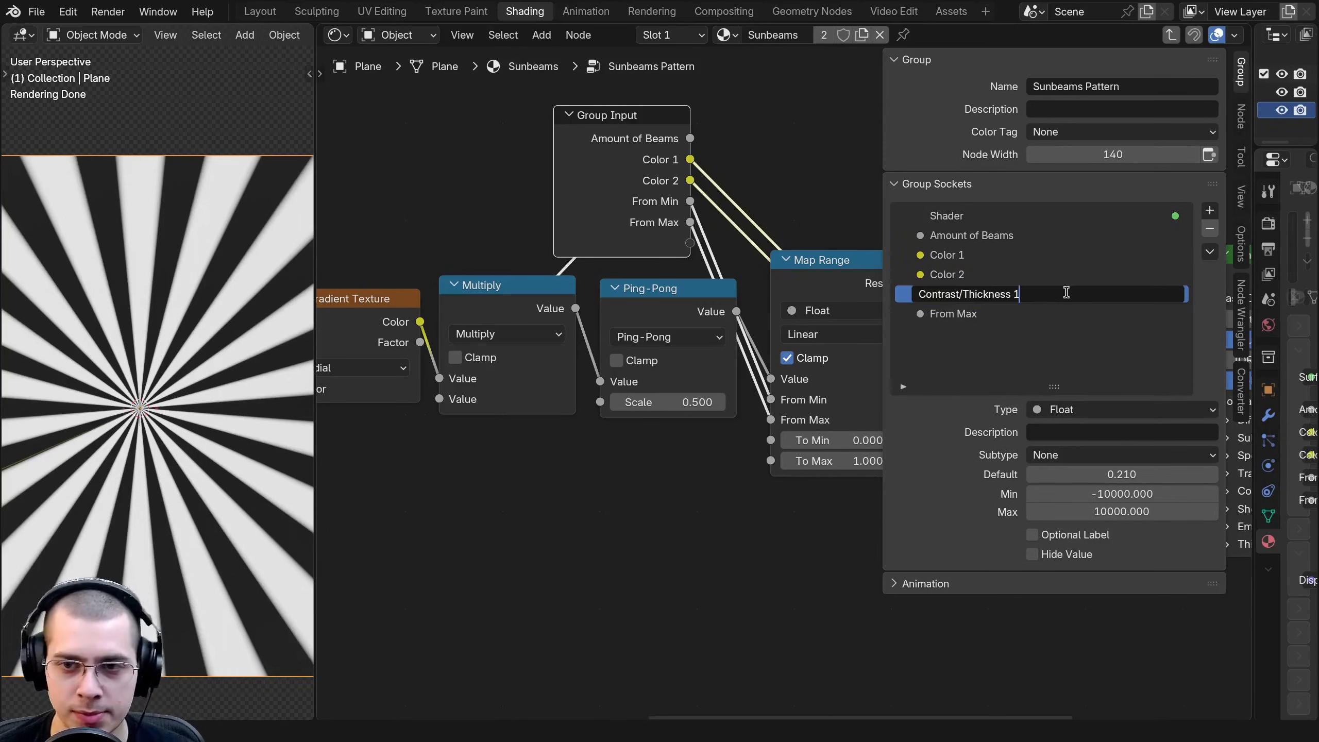
{"action": "double_click", "coordinate": [1002, 315]}
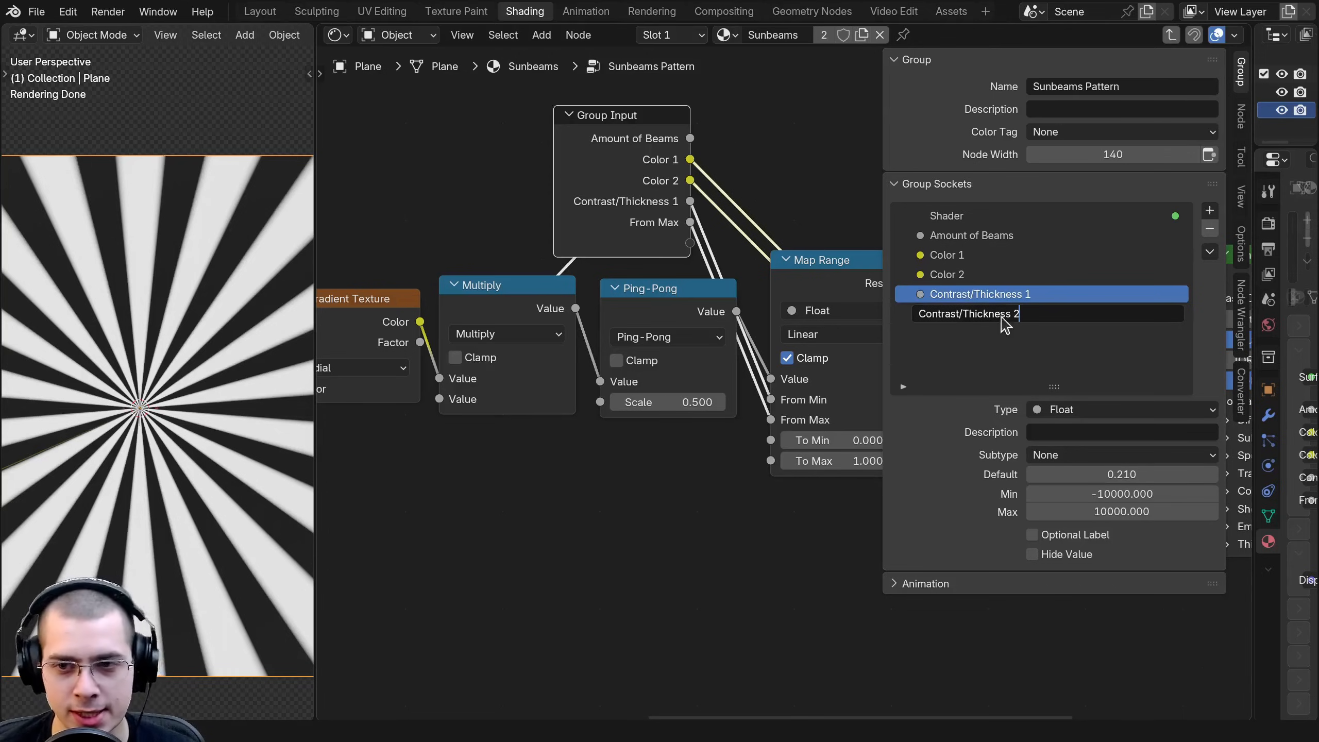
{"action": "type", "text": "Contrast/Thickness 2"}
{"action": "key", "text": "Return"}
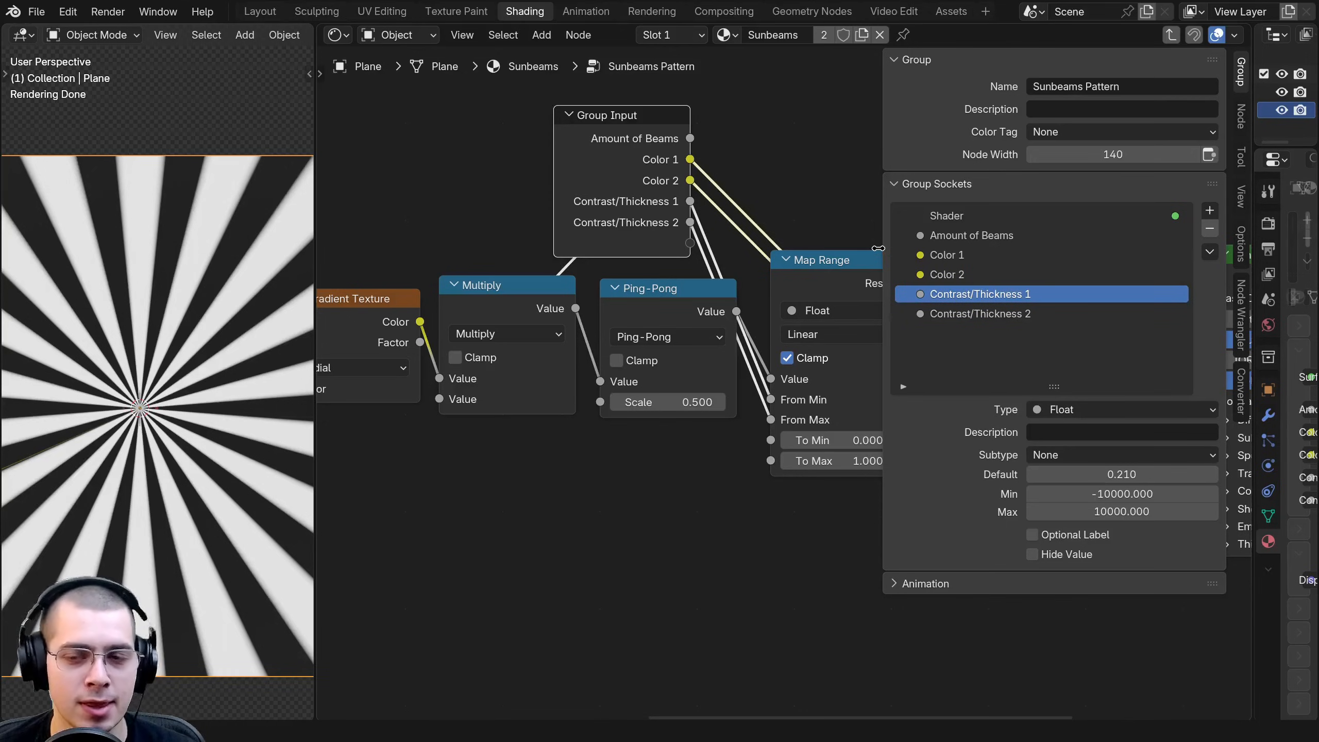
Move the Group Input node below the Mix node and expose the Principled BSDF's Roughness as a group input.
{"action": "scroll", "coordinate": [790, 290], "scroll_direction": "down", "scroll_amount": 3}
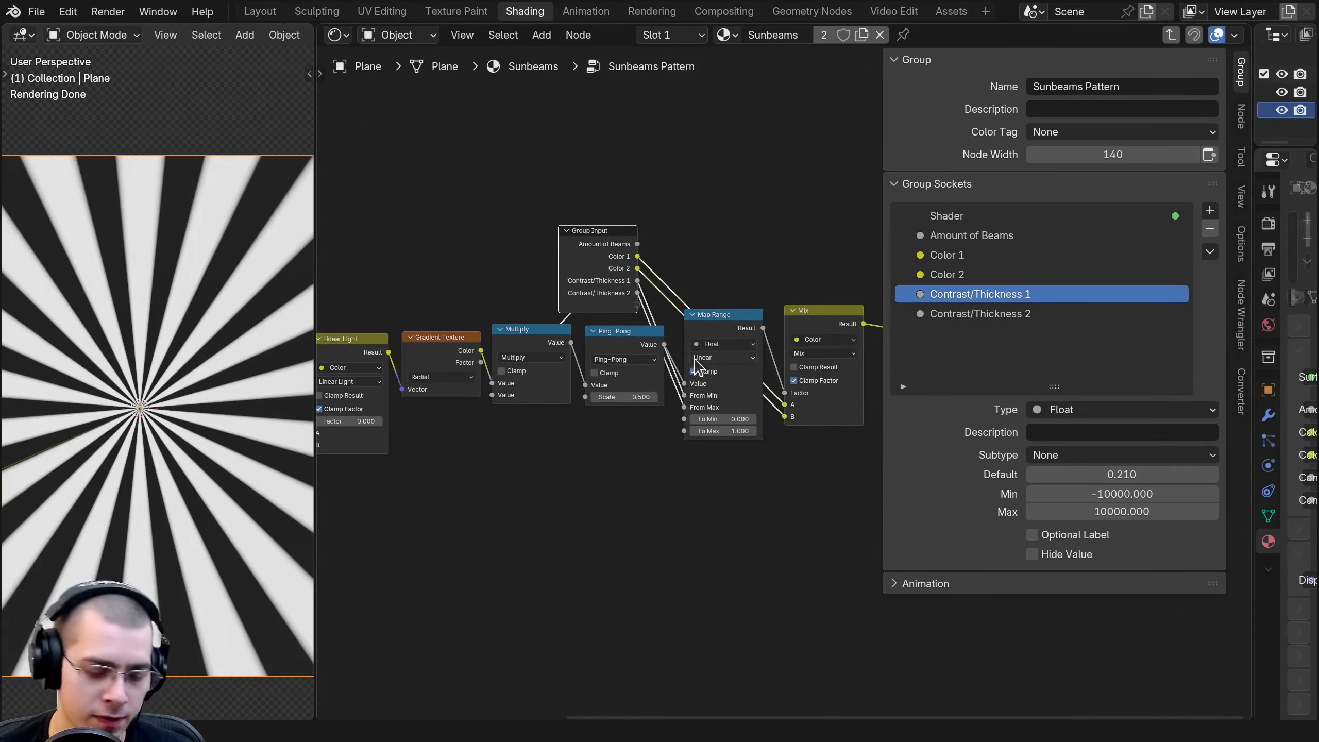
{"action": "scroll", "coordinate": [695, 359], "scroll_direction": "down", "scroll_amount": 2}
{"action": "middle_click_drag", "start_coordinate": [695, 359], "coordinate": [590, 369]}
{"action": "left_click_drag", "start_coordinate": [499, 319], "coordinate": [720, 488]}
{"action": "middle_click_drag", "start_coordinate": [688, 476], "coordinate": [559, 430]}
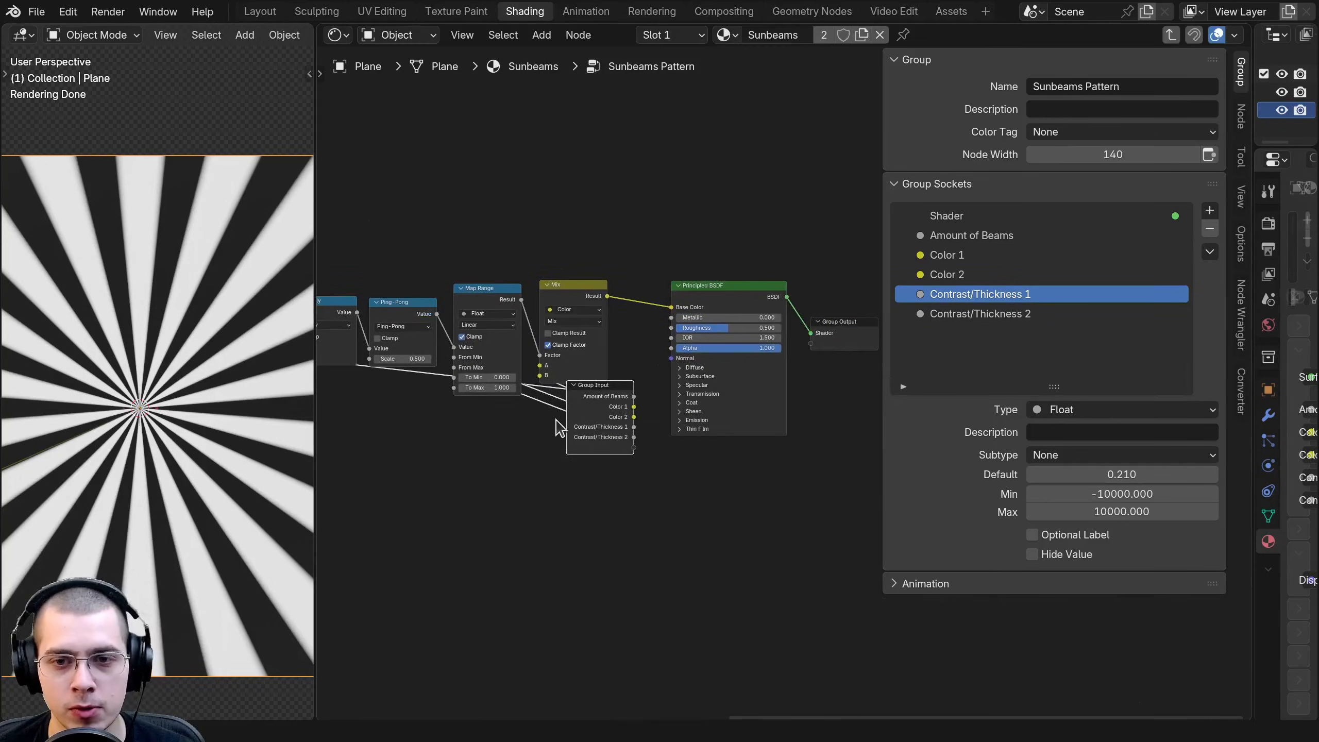
{"action": "scroll", "coordinate": [625, 337], "scroll_direction": "up", "scroll_amount": 6}
{"action": "left_click_drag", "start_coordinate": [604, 295], "coordinate": [544, 485]}
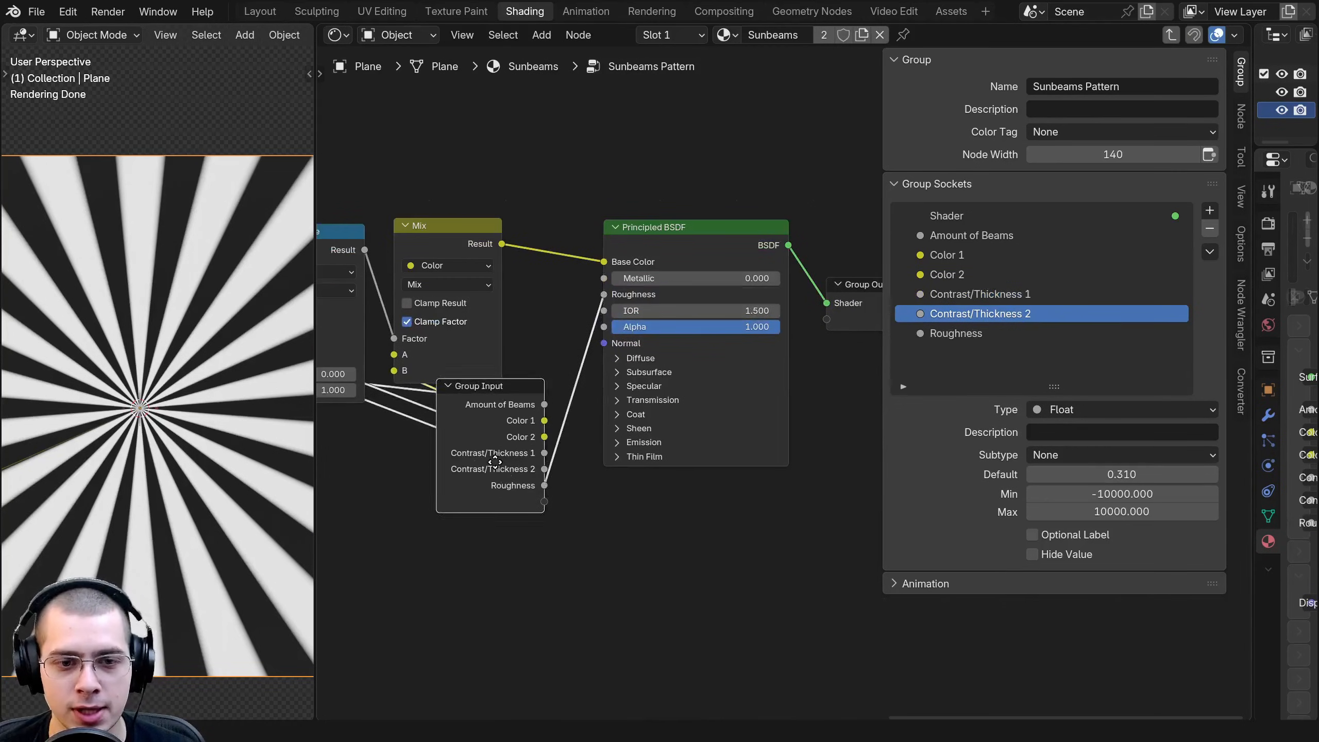
Try lowering the Alpha of the Principled BSDF node and undo the change.
{"action": "scroll", "coordinate": [587, 498], "scroll_direction": "up", "scroll_amount": 2}
{"action": "left_click_drag", "start_coordinate": [721, 285], "coordinate": [618, 285]}
{"action": "key", "text": "ctrl+z"}
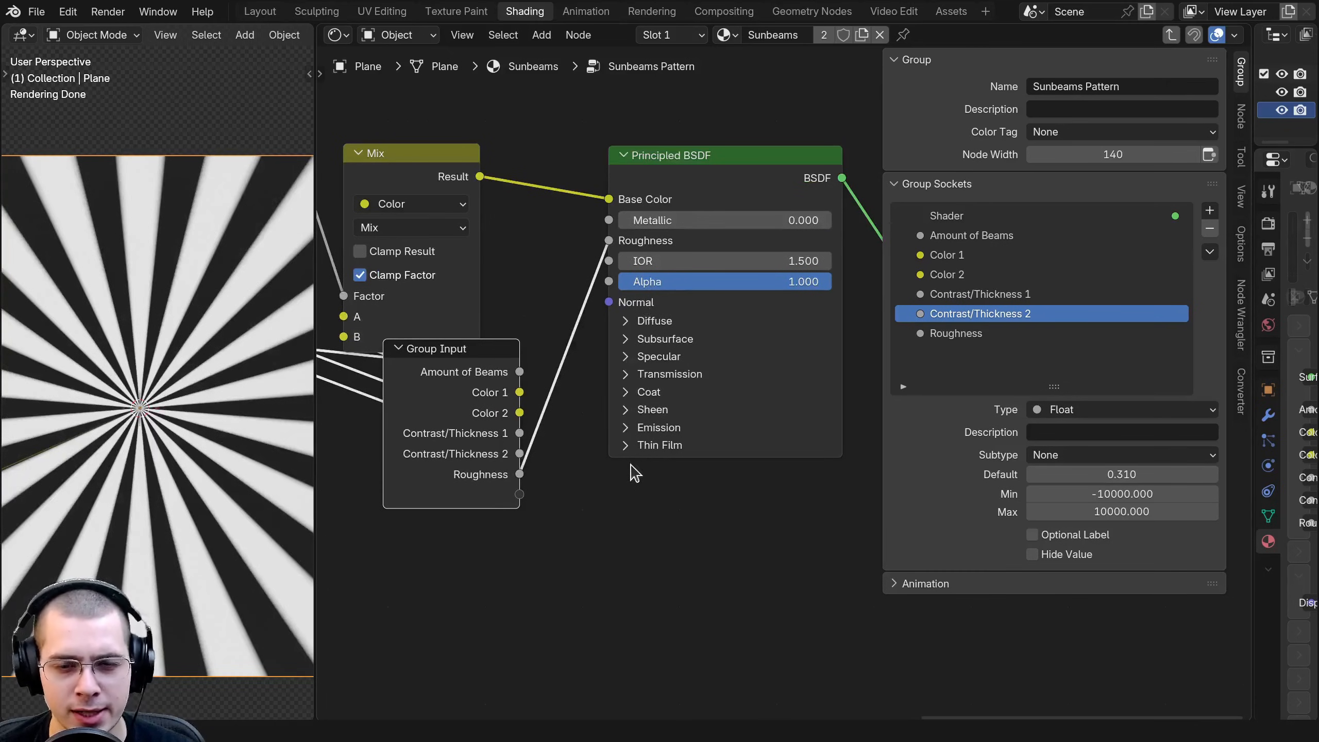
Look at the Emission settings of the Principled BSDF node and collapse them again.
{"action": "scroll", "coordinate": [558, 421], "scroll_direction": "down", "scroll_amount": 5}
{"action": "middle_click_drag", "start_coordinate": [558, 421], "coordinate": [707, 411]}
{"action": "scroll", "coordinate": [735, 399], "scroll_direction": "up", "scroll_amount": 4}
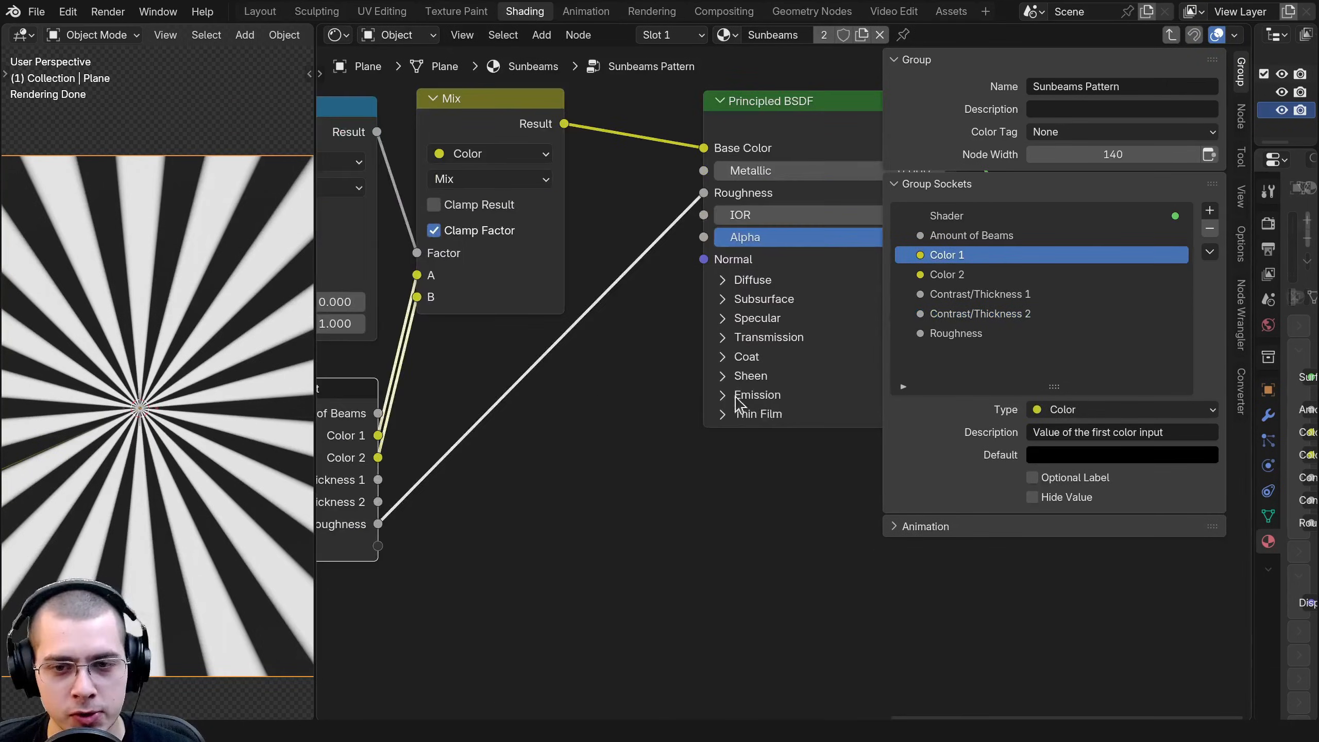
{"action": "left_click", "coordinate": [734, 397]}
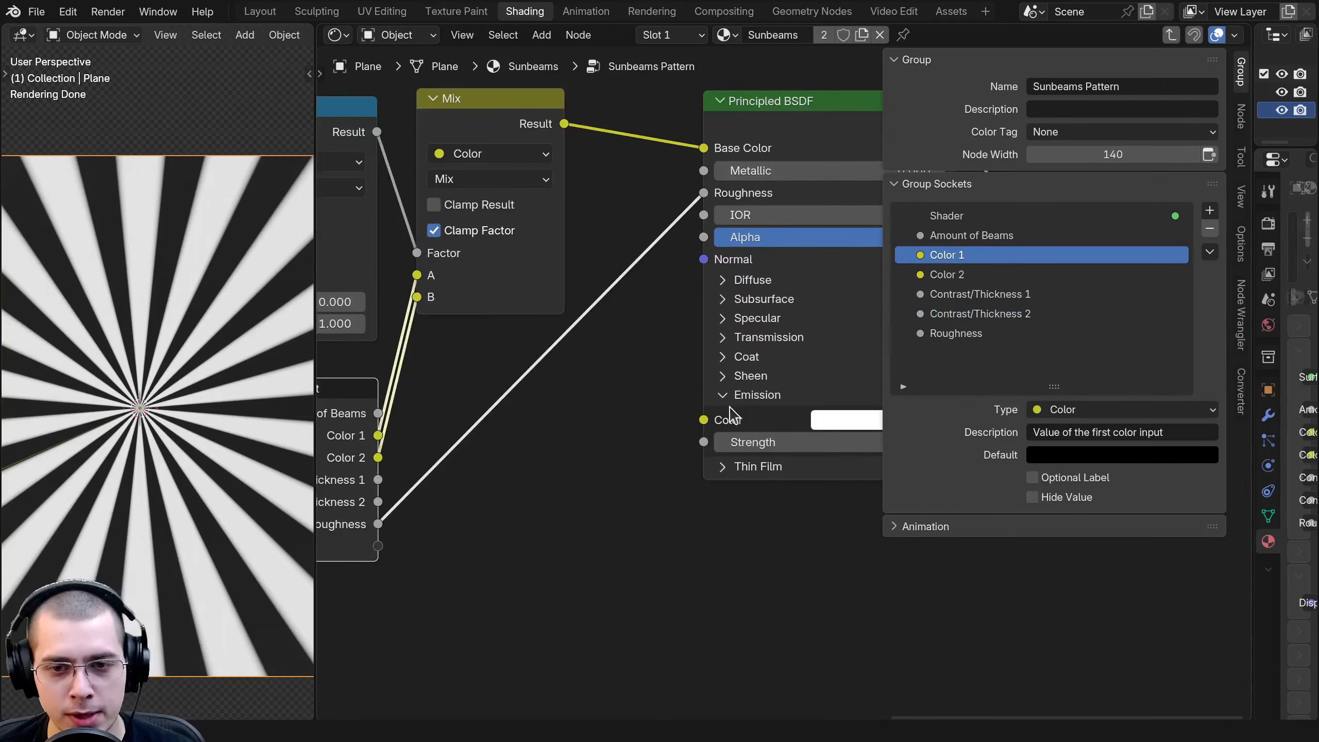
{"action": "mouse_move", "coordinate": [710, 415]}
{"action": "middle_mouse_down"}
{"action": "mouse_move", "coordinate": [601, 418]}
{"action": "mouse_move", "coordinate": [733, 407]}
{"action": "middle_mouse_up"}
{"action": "left_click", "coordinate": [617, 401]}
Move the Group Input node back to the start of the chain, just below the Texture Coordinate node.
{"action": "scroll", "coordinate": [613, 404], "scroll_direction": "down", "scroll_amount": 4}
{"action": "middle_click_drag", "start_coordinate": [539, 429], "coordinate": [595, 442]}
{"action": "left_click_drag", "start_coordinate": [578, 441], "coordinate": [535, 442]}
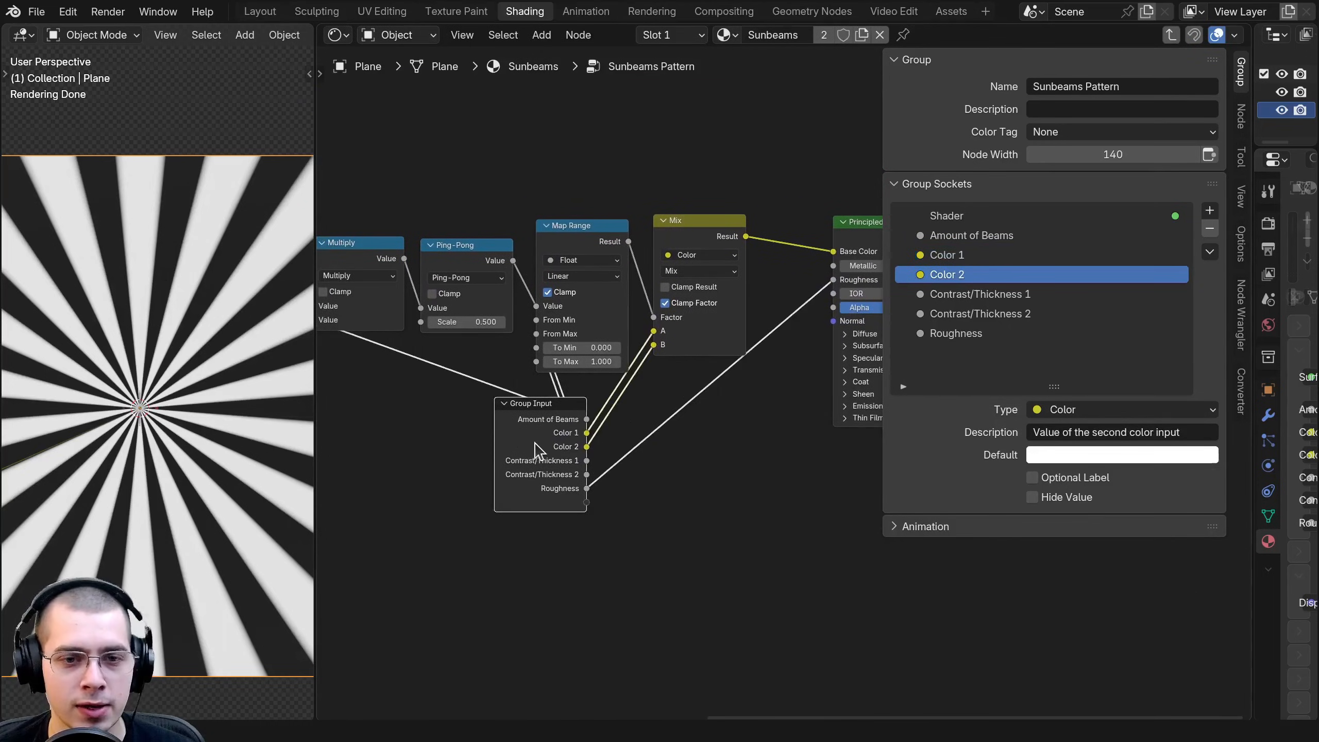
{"action": "scroll", "coordinate": [536, 443], "scroll_direction": "up", "scroll_amount": 1}
{"action": "middle_click_drag", "start_coordinate": [571, 442], "coordinate": [638, 449]}
{"action": "left_click_drag", "start_coordinate": [617, 465], "coordinate": [603, 466]}
{"action": "middle_click_drag", "start_coordinate": [627, 459], "coordinate": [840, 431]}
{"action": "mouse_move", "coordinate": [642, 443]}
{"action": "scroll", "coordinate": [643, 442], "scroll_direction": "down", "scroll_amount": 9}
{"action": "key", "text": "g"}
{"action": "left_click", "coordinate": [413, 471]}
{"action": "middle_click_drag", "start_coordinate": [577, 435], "coordinate": [590, 431]}
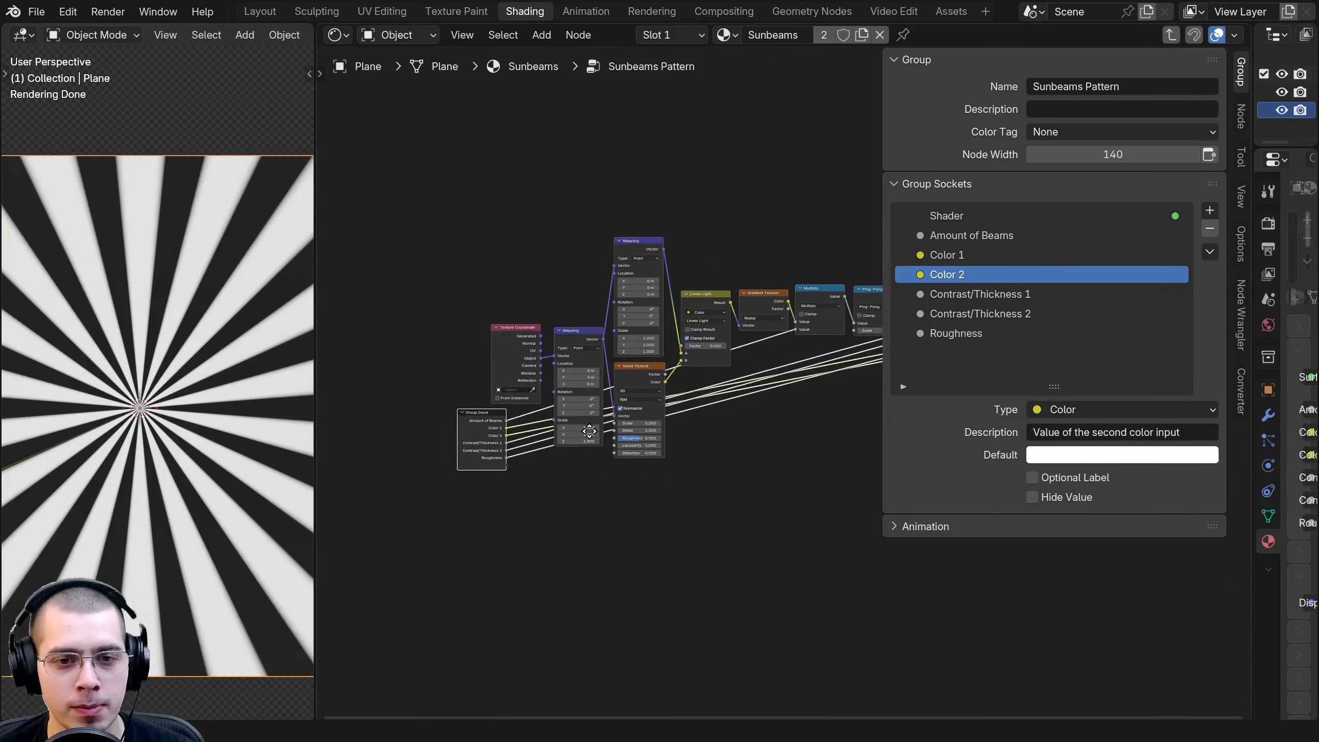
Try out the Z rotation of the Mapping node next to the Texture Coordinate node.
{"action": "scroll", "coordinate": [590, 432], "scroll_direction": "up", "scroll_amount": 3}
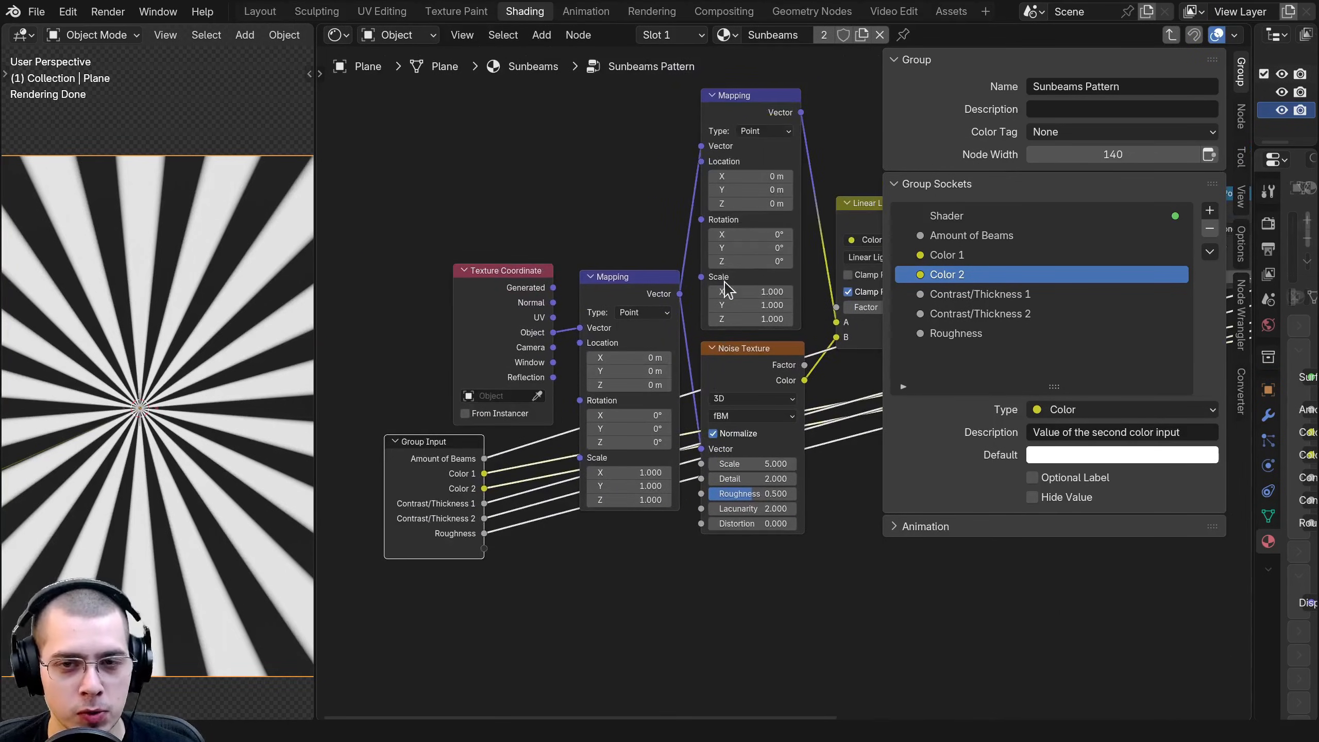
{"action": "scroll", "coordinate": [646, 476], "scroll_direction": "up", "scroll_amount": 1}
{"action": "scroll", "coordinate": [605, 467], "scroll_direction": "down", "scroll_amount": 1}
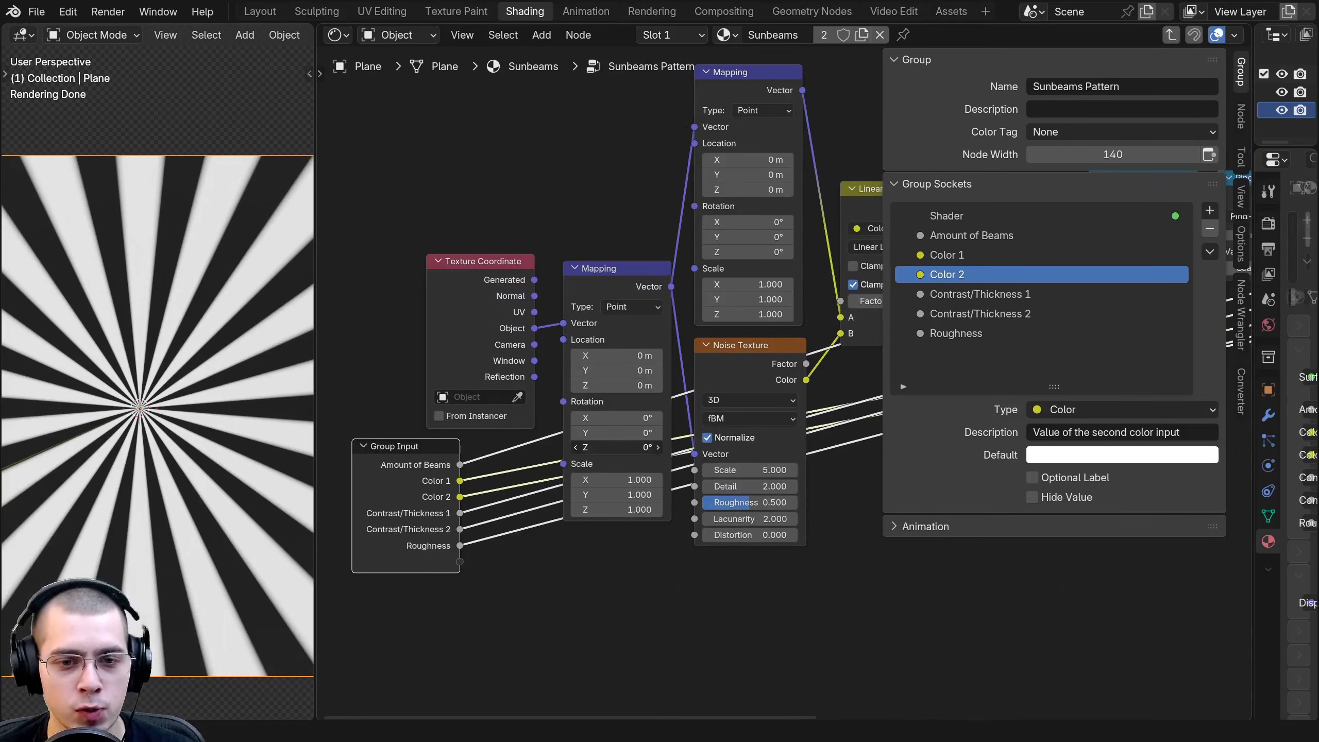
{"action": "left_click_drag", "start_coordinate": [617, 447], "coordinate": [670, 447]}
{"action": "right_click", "coordinate": [616, 447]}
{"action": "middle_click_drag", "start_coordinate": [787, 278], "coordinate": [737, 277]}
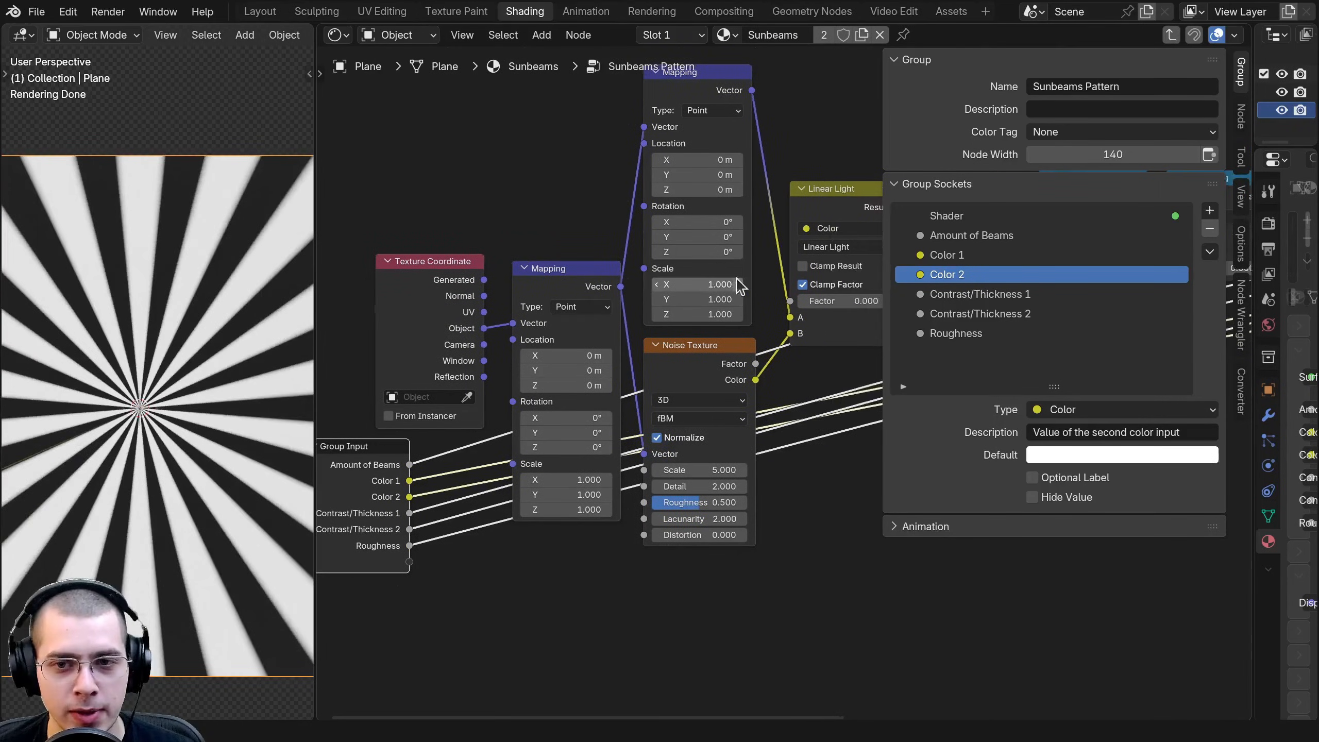
Set the Linear Light factor to 0.309 and try out the Z rotation of each Mapping node on the distorted beams.
{"action": "left_click_drag", "start_coordinate": [839, 301], "coordinate": [862, 301]}
{"action": "mouse_move", "coordinate": [565, 448]}
{"action": "left_mouse_down"}
{"action": "mouse_move", "coordinate": [618, 447]}
{"action": "mouse_move", "coordinate": [587, 448]}
{"action": "left_mouse_up"}
{"action": "right_click", "coordinate": [566, 447]}
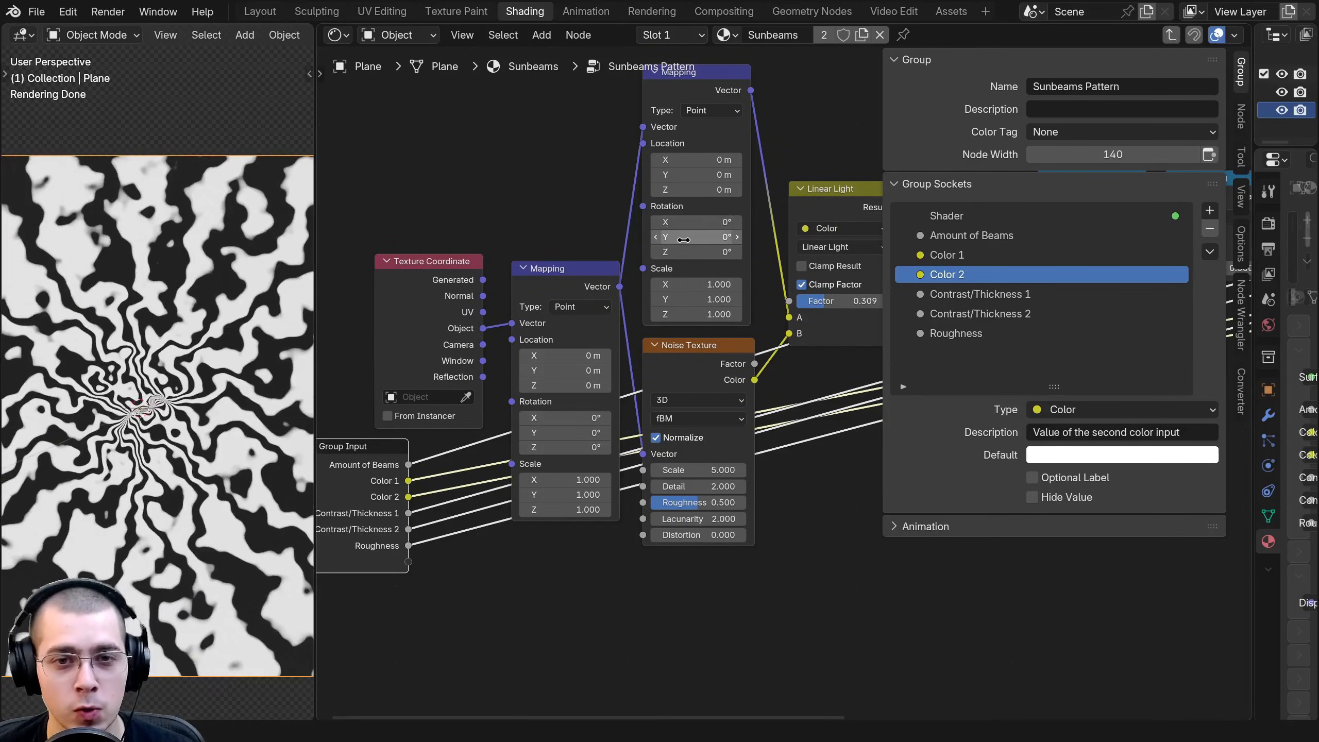
{"action": "left_click_drag", "start_coordinate": [696, 252], "coordinate": [652, 252]}
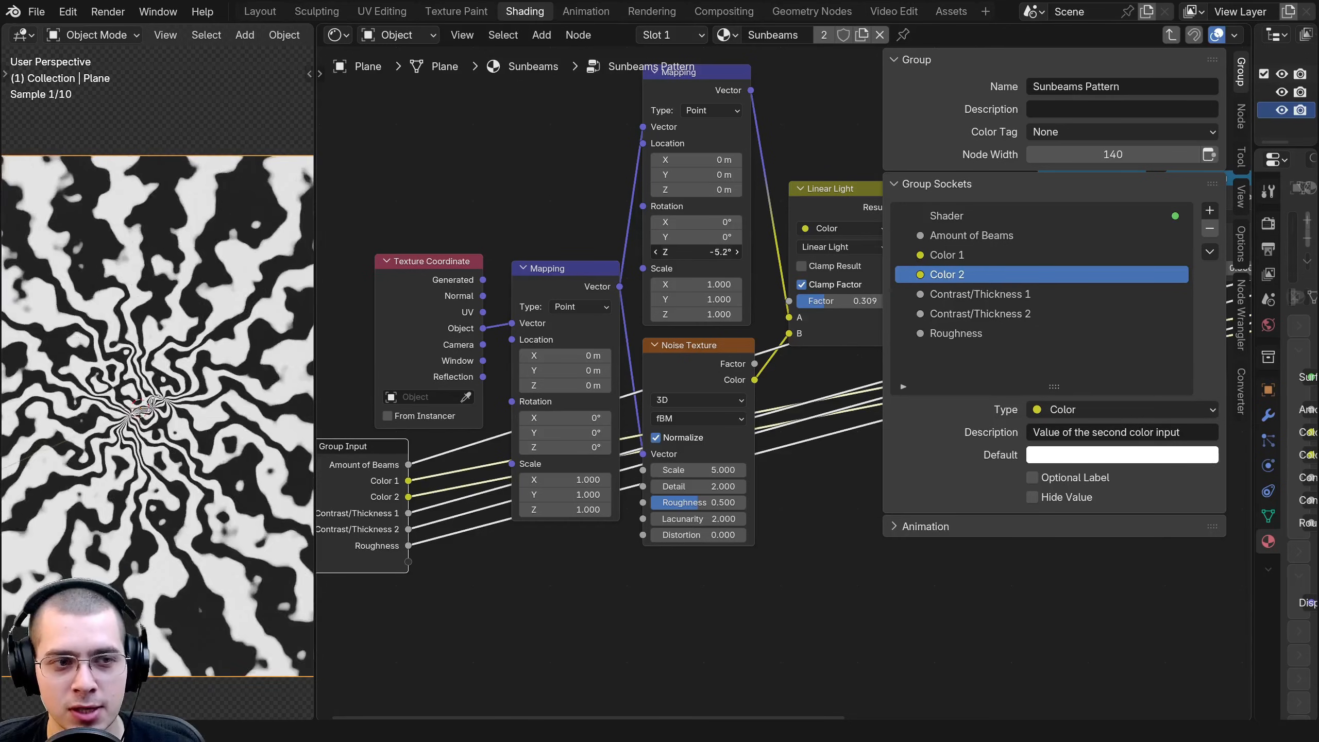
{"action": "right_click", "coordinate": [696, 251]}
Expose the Rotation of the Mapping node above Noise Texture as a group input and reset the Linear Light factor to 0.
{"action": "scroll", "coordinate": [571, 441], "scroll_direction": "down", "scroll_amount": 3}
{"action": "middle_click_drag", "start_coordinate": [424, 515], "coordinate": [451, 470]}
{"action": "scroll", "coordinate": [501, 489], "scroll_direction": "up", "scroll_amount": 2}
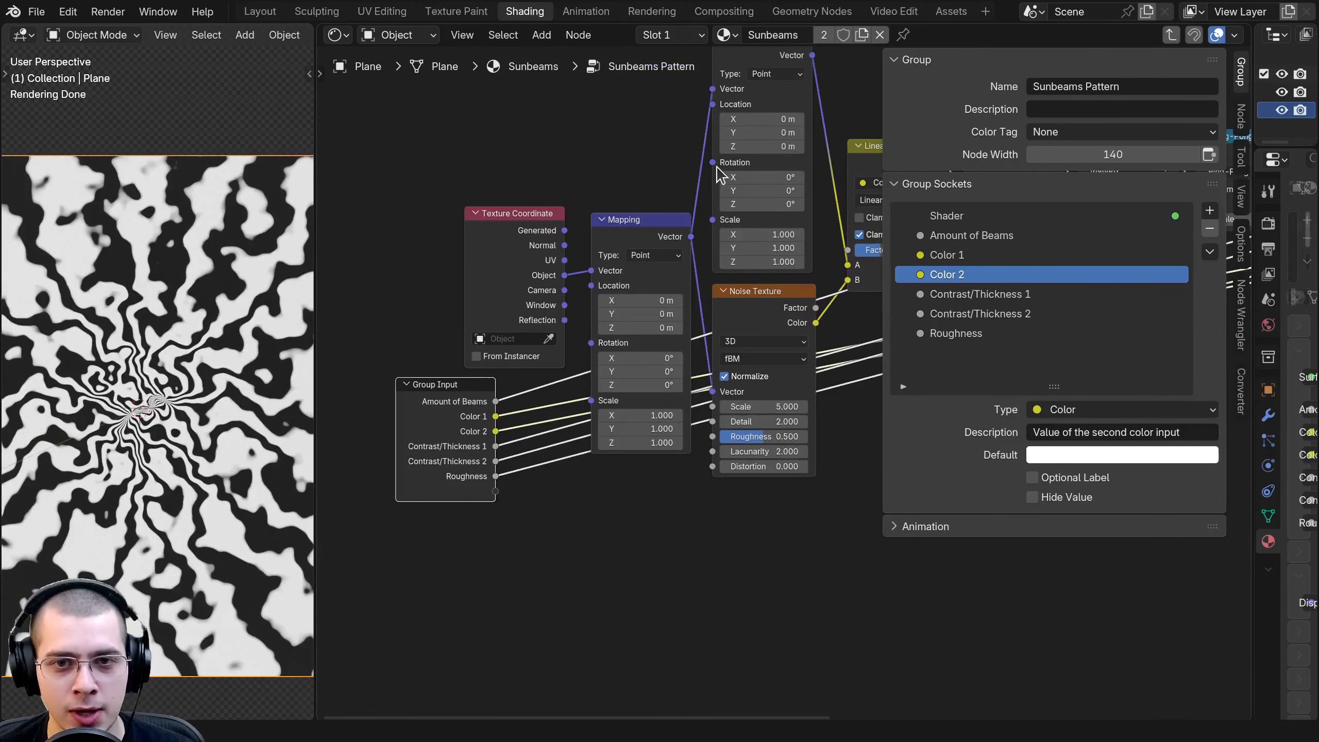
{"action": "middle_click_drag", "start_coordinate": [740, 99], "coordinate": [734, 149]}
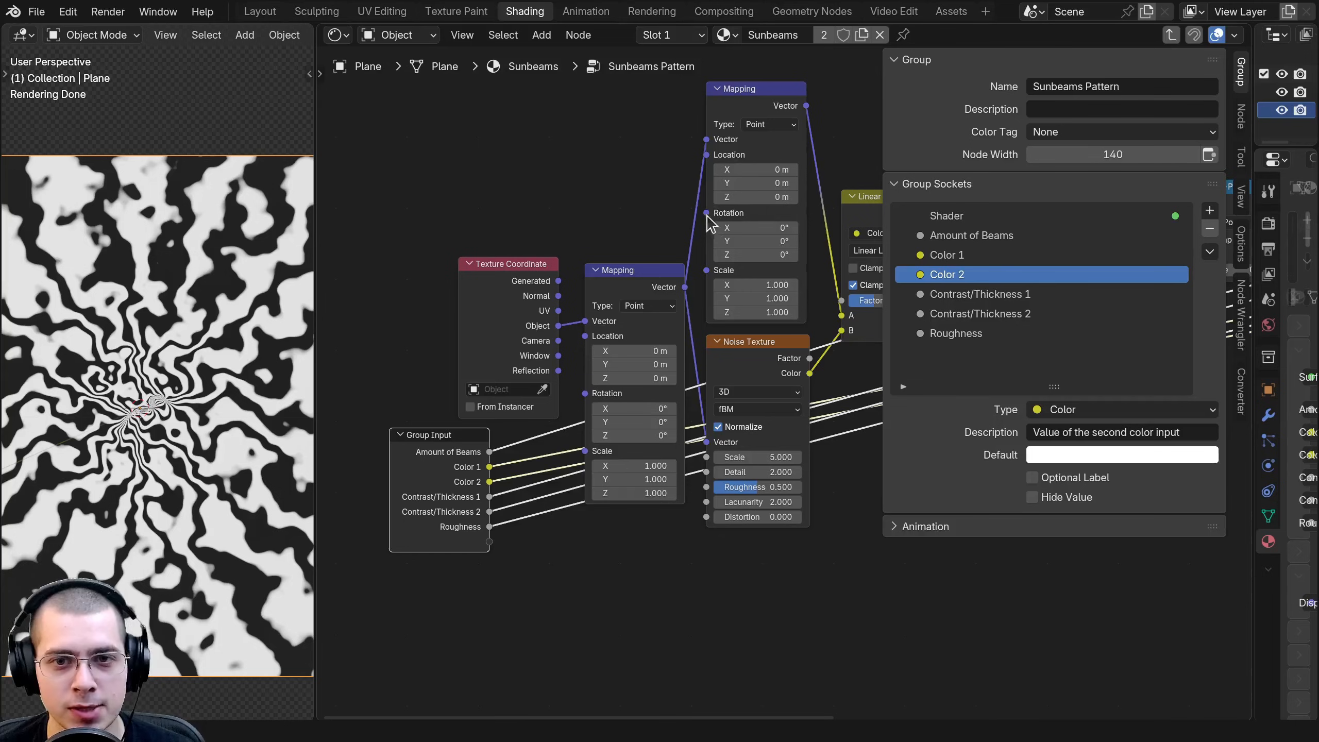
{"action": "left_click_drag", "start_coordinate": [707, 214], "coordinate": [489, 542]}
{"action": "middle_click_drag", "start_coordinate": [612, 423], "coordinate": [478, 453]}
{"action": "key", "text": "BackSpace"}
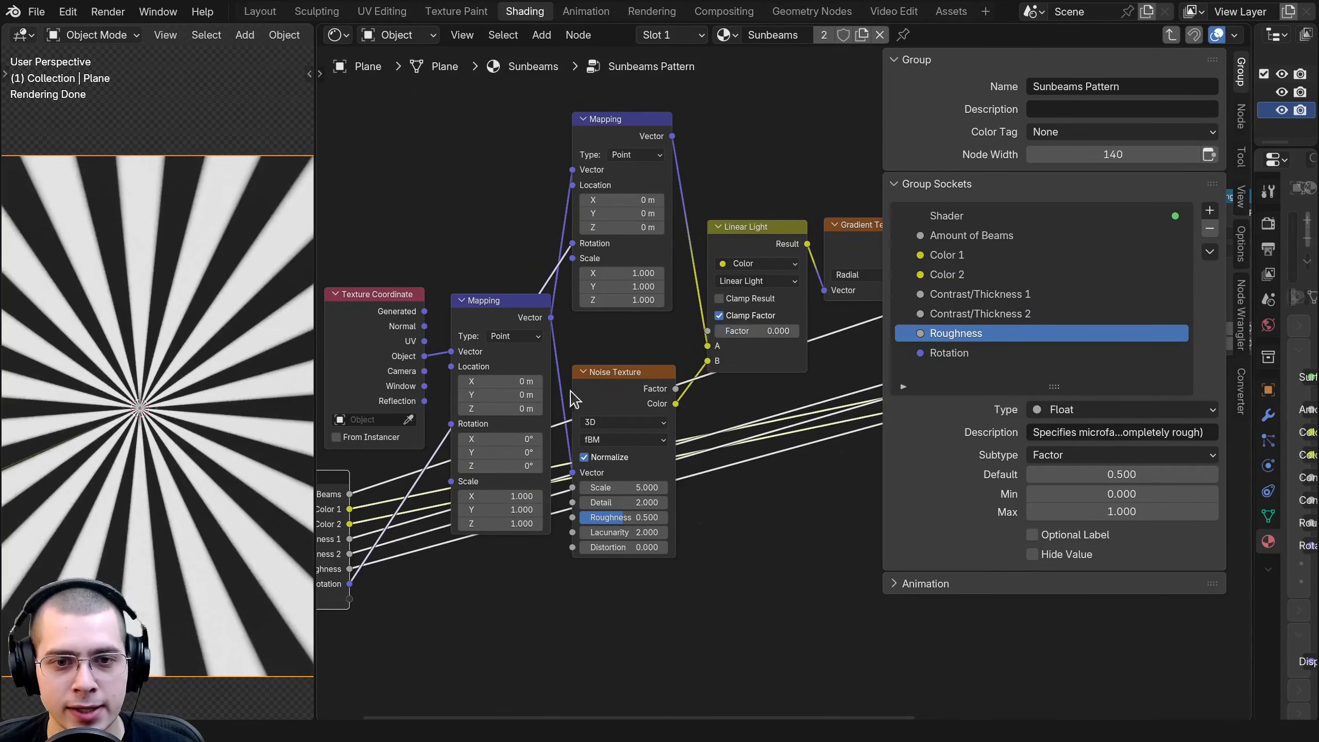
Expose the Factor of the Linear Light node as a new input on the Group Input node.
{"action": "scroll", "coordinate": [697, 386], "scroll_direction": "up", "scroll_amount": 1}
{"action": "scroll", "coordinate": [561, 424], "scroll_direction": "down", "scroll_amount": 2}
{"action": "middle_click_drag", "start_coordinate": [561, 423], "coordinate": [701, 397]}
{"action": "left_click_drag", "start_coordinate": [413, 483], "coordinate": [421, 484]}
{"action": "middle_click_drag", "start_coordinate": [810, 322], "coordinate": [755, 288]}
{"action": "left_click_drag", "start_coordinate": [775, 282], "coordinate": [811, 287]}
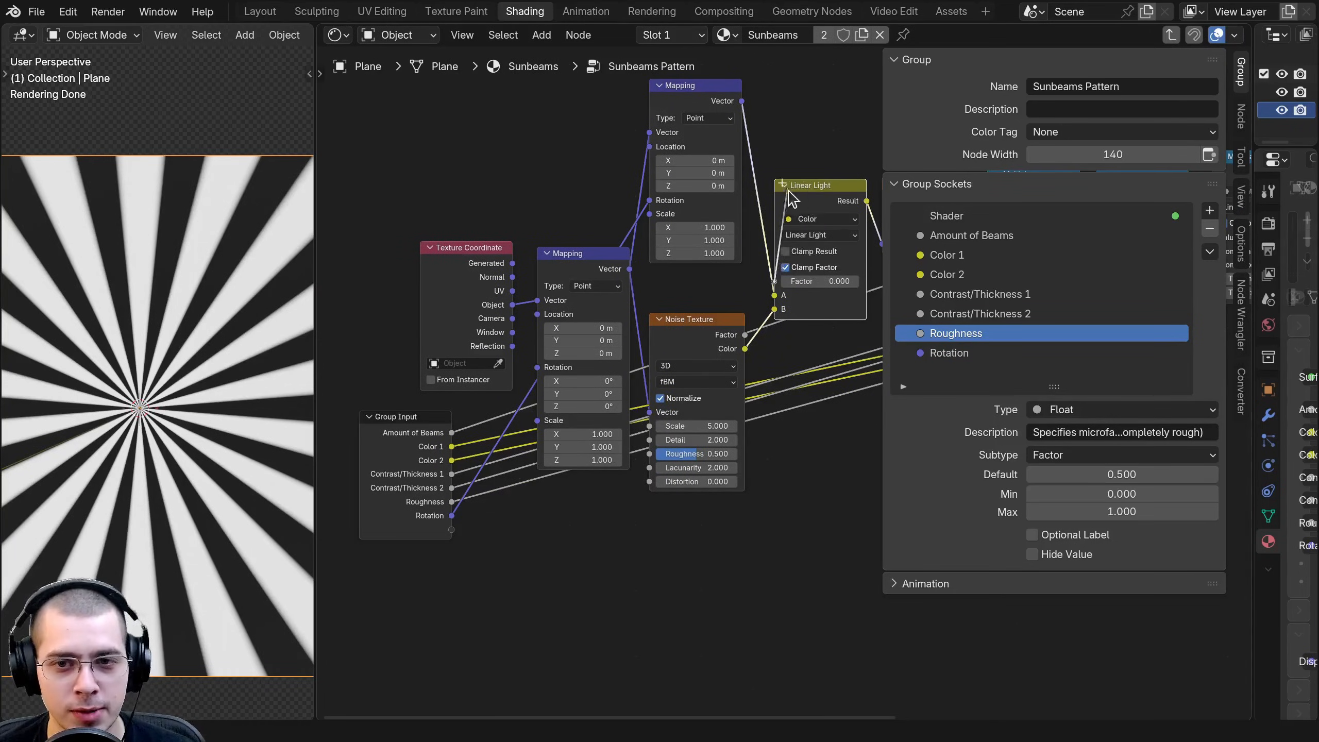
{"action": "left_click_drag", "start_coordinate": [781, 289], "coordinate": [452, 531]}
{"action": "key", "text": "Escape"}
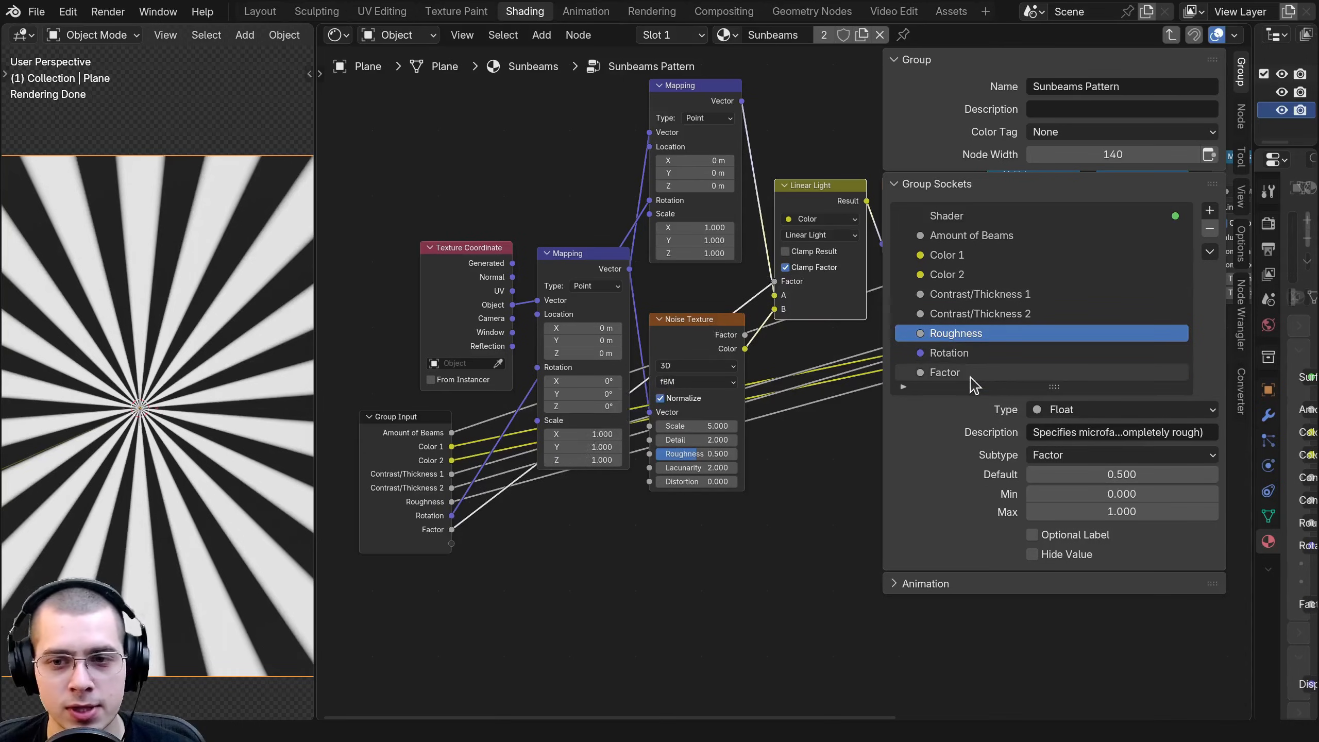
Rename the Factor group socket to Noise Strength.
{"action": "double_click", "coordinate": [969, 372]}
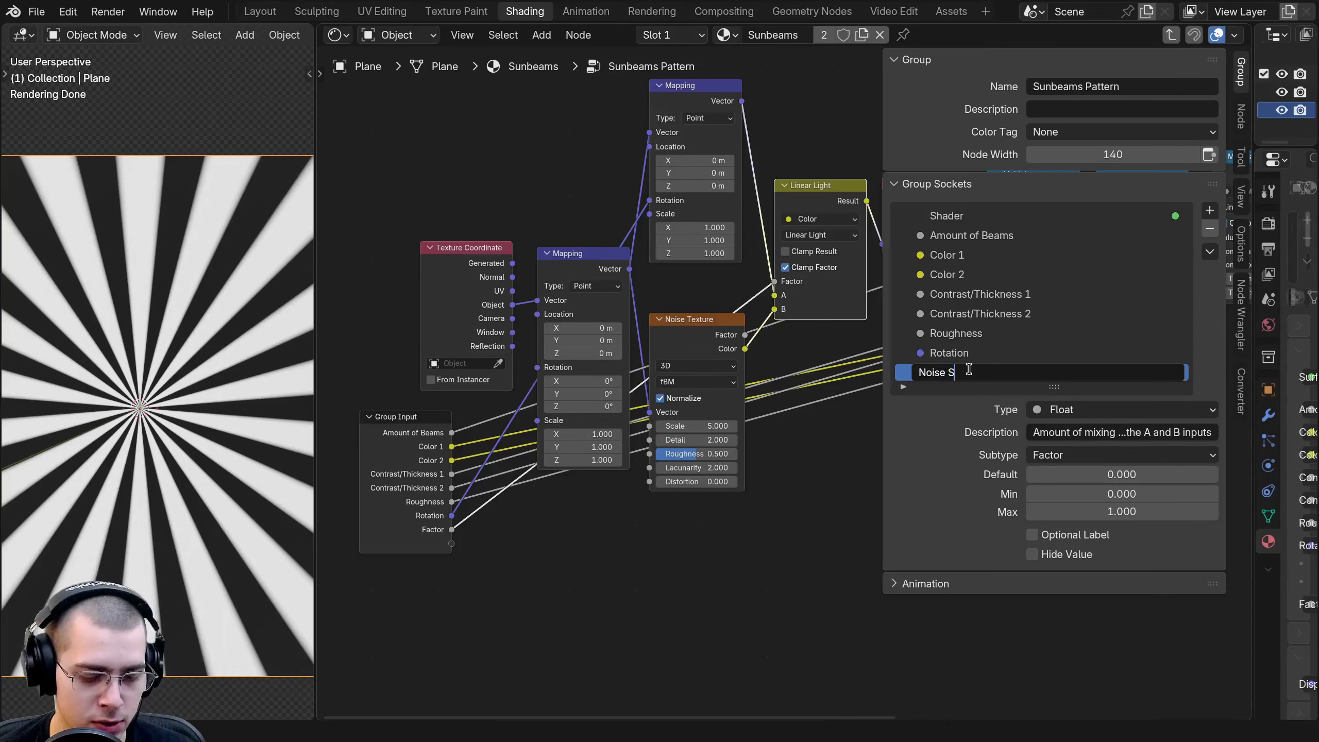
{"action": "type", "text": "Noise Strength"}
{"action": "key", "text": "Return"}
Expose the Scale, Detail, Roughness, Lacunarity and Distortion of the Noise Texture as group inputs.
{"action": "scroll", "coordinate": [677, 372], "scroll_direction": "up", "scroll_amount": 1}
{"action": "middle_click_drag", "start_coordinate": [677, 380], "coordinate": [680, 335]}
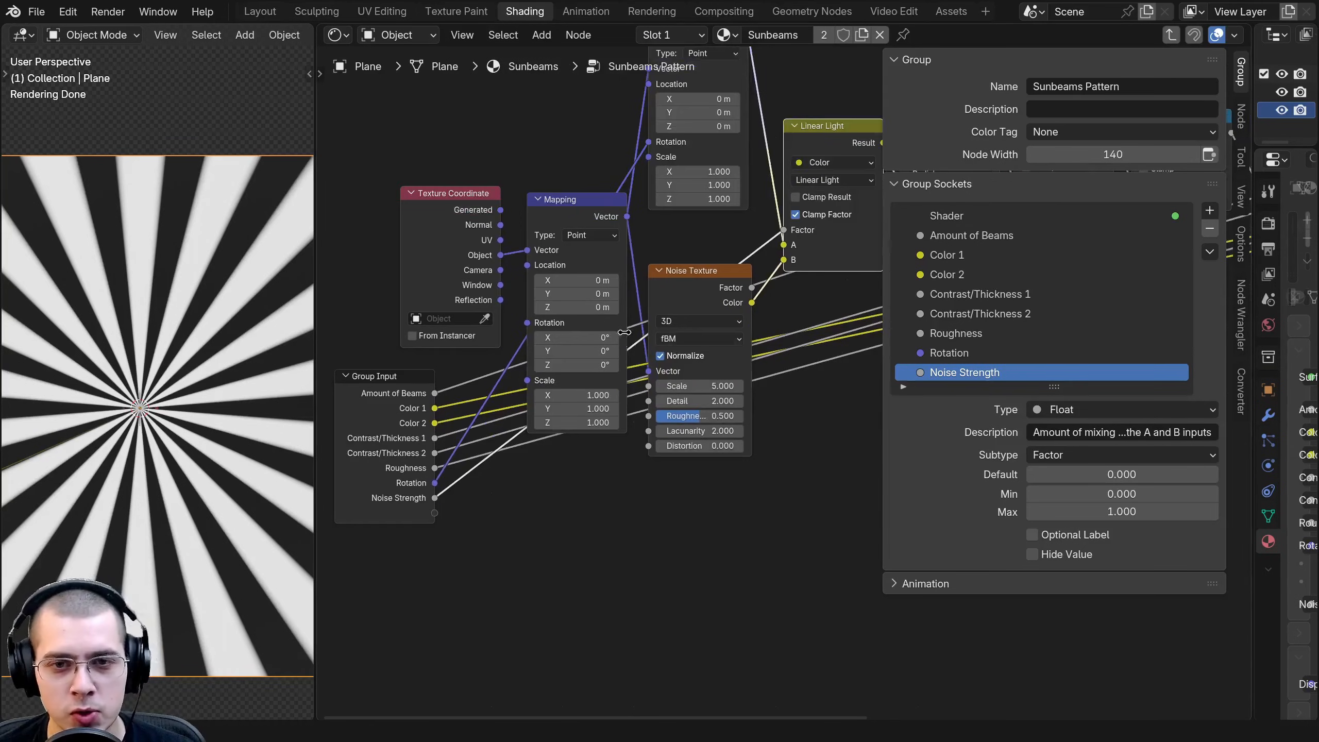
{"action": "scroll", "coordinate": [631, 387], "scroll_direction": "up", "scroll_amount": 2}
{"action": "middle_click_drag", "start_coordinate": [630, 387], "coordinate": [654, 342]}
{"action": "left_click_drag", "start_coordinate": [493, 470], "coordinate": [427, 485]}
{"action": "left_click_drag", "start_coordinate": [676, 354], "coordinate": [426, 519]}
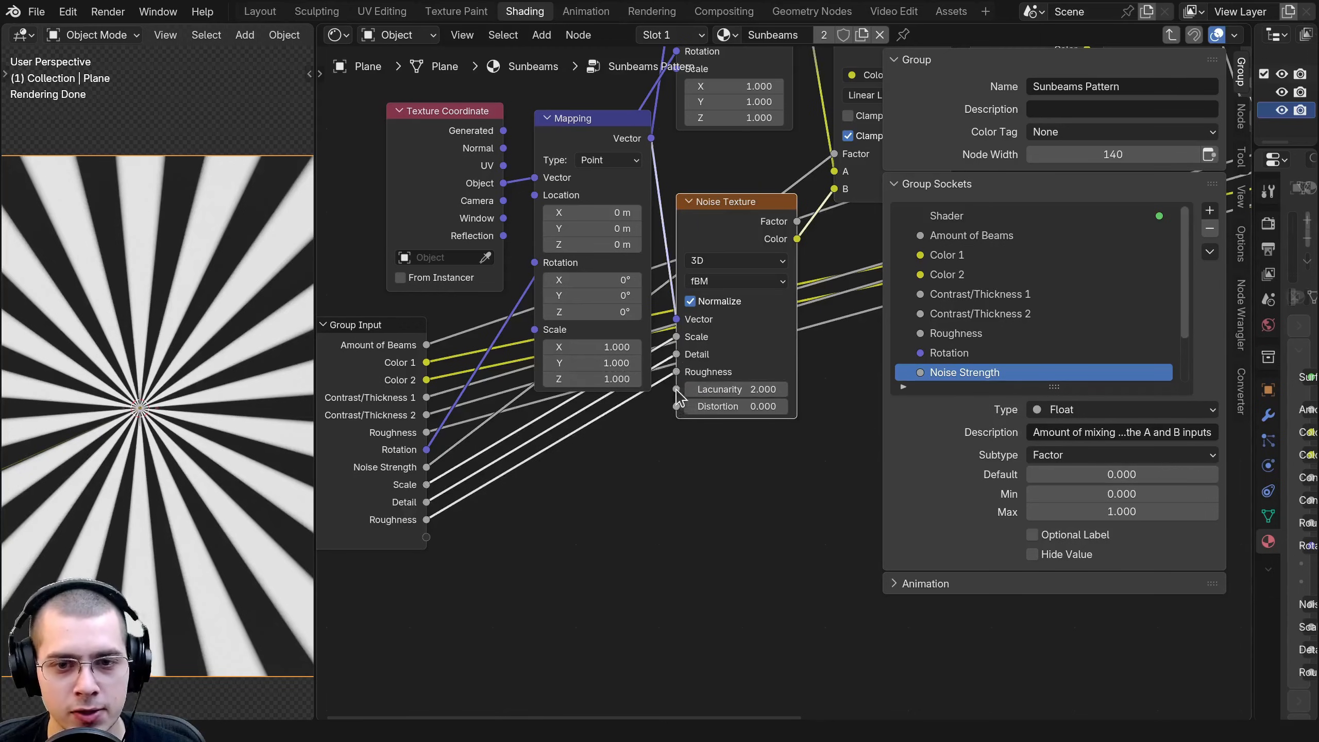
{"action": "left_click_drag", "start_coordinate": [676, 389], "coordinate": [420, 567]}
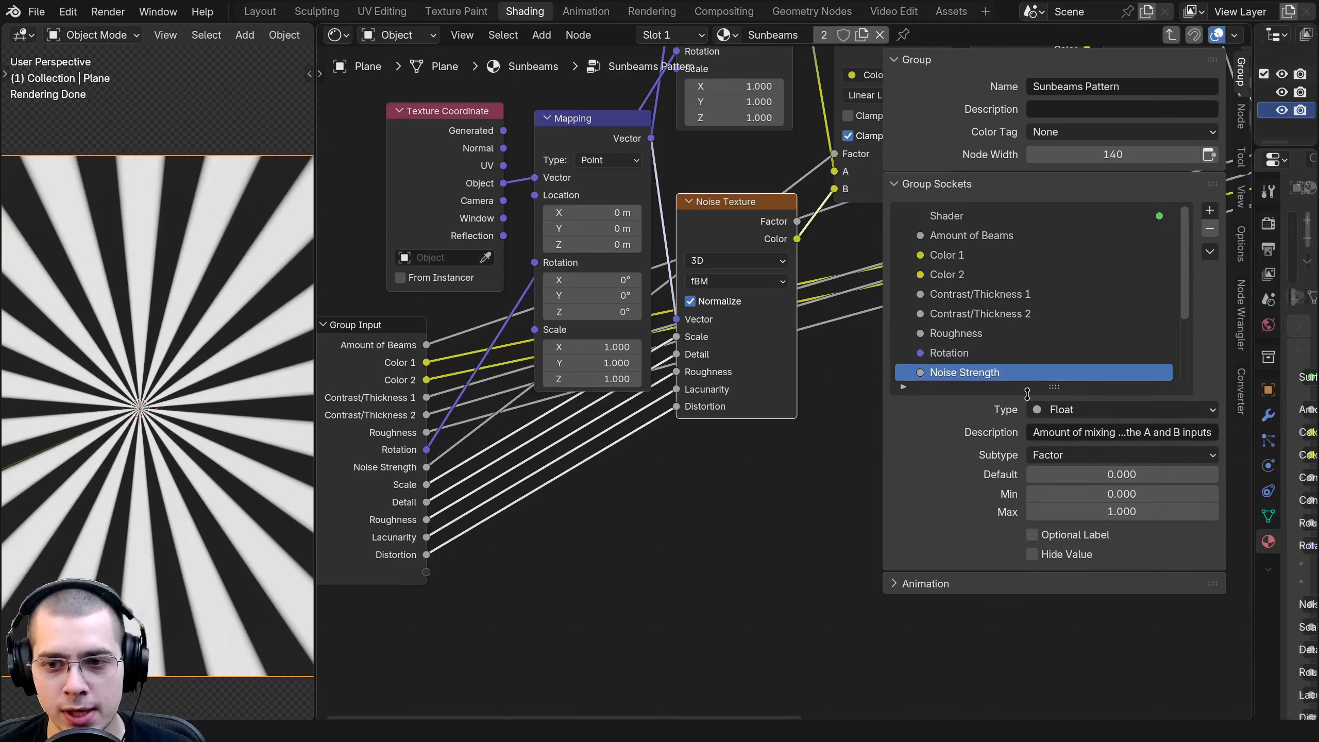
Enlarge the group socket list and rename the Scale and Detail sockets to Noise Scale and Noise Detail.
{"action": "left_click_drag", "start_coordinate": [1027, 393], "coordinate": [1027, 581]}
{"action": "double_click", "coordinate": [952, 372]}
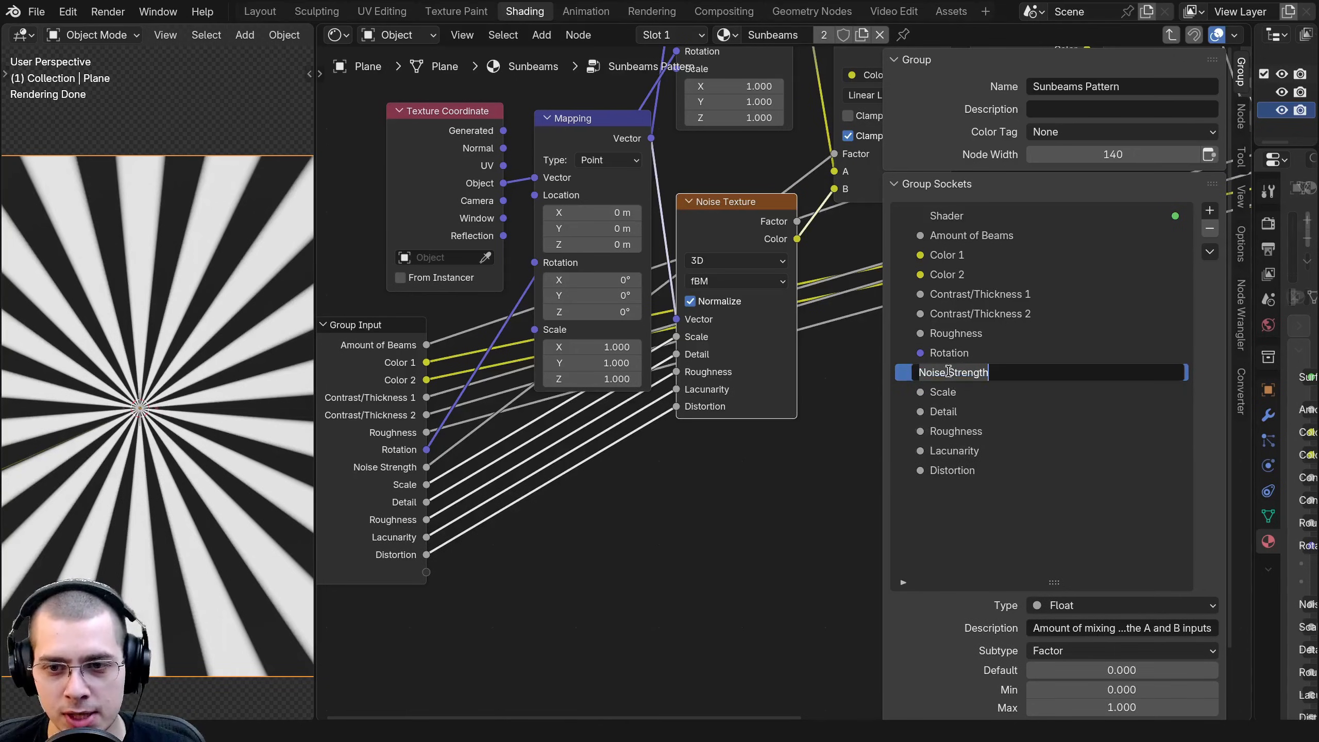
{"action": "left_click", "coordinate": [935, 397]}
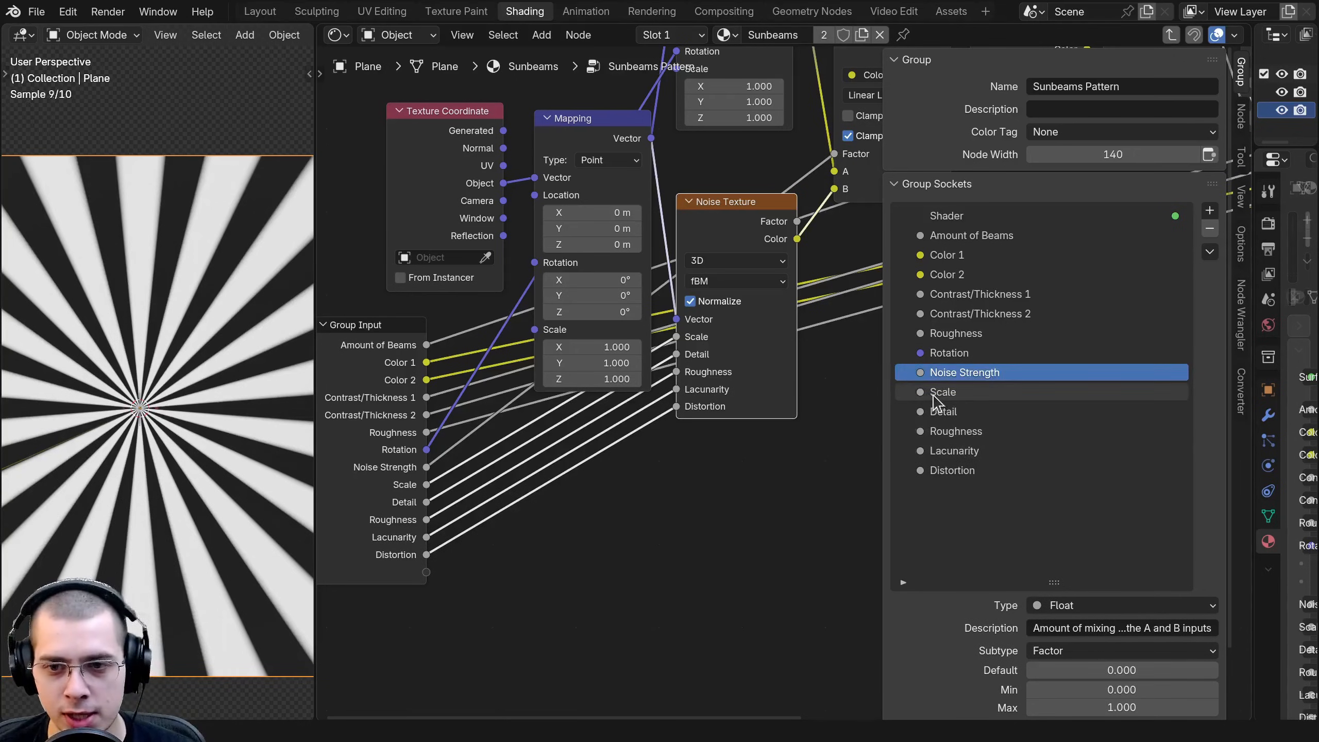
{"action": "double_click", "coordinate": [938, 393]}
{"action": "type", "text": "Noise"}
{"action": "key", "text": "Return"}
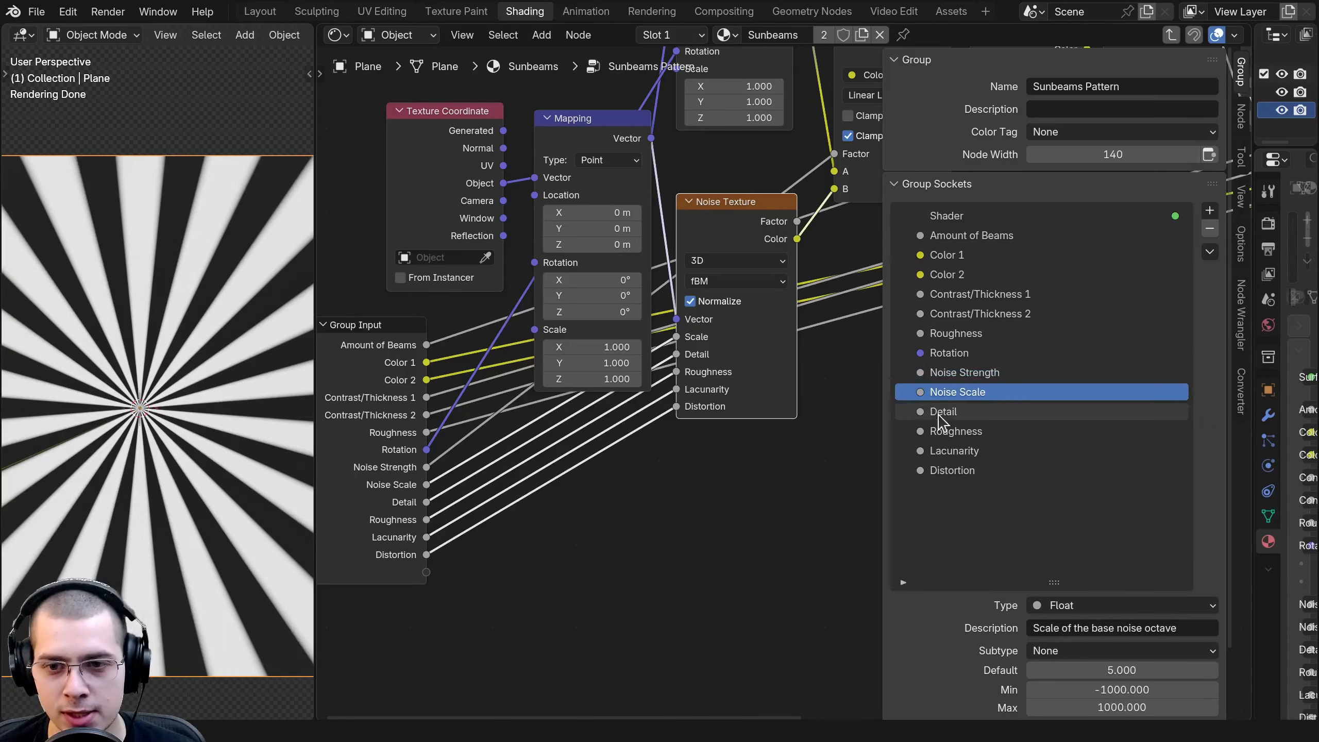
{"action": "left_click", "coordinate": [923, 414]}
{"action": "double_click", "coordinate": [934, 412]}
{"action": "type", "text": "Noise"}
{"action": "key", "text": "Return"}
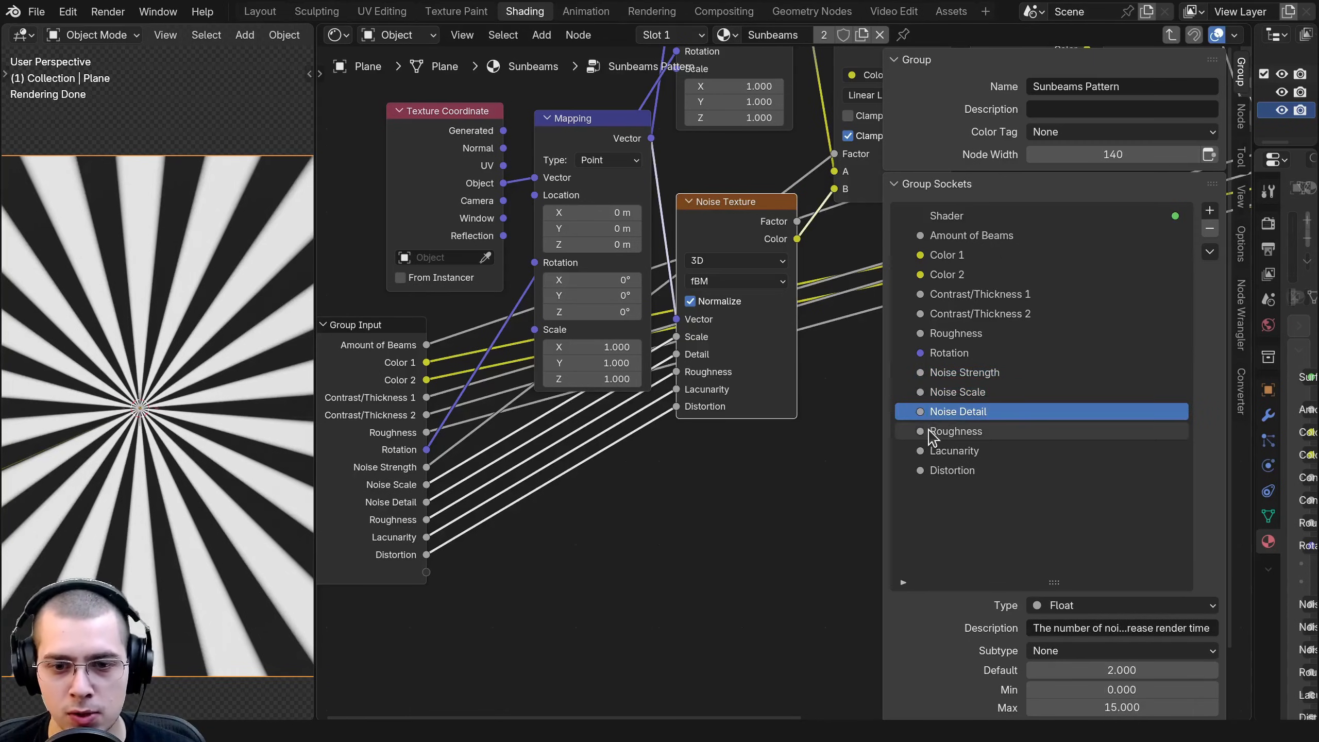
Rename the noise's Roughness, Lacunarity and Distortion group sockets to Noise Roughness, Noise Lacunarity and Noise Distortion.
{"action": "double_click", "coordinate": [923, 430]}
{"action": "key", "text": "Return"}
{"action": "double_click", "coordinate": [929, 449]}
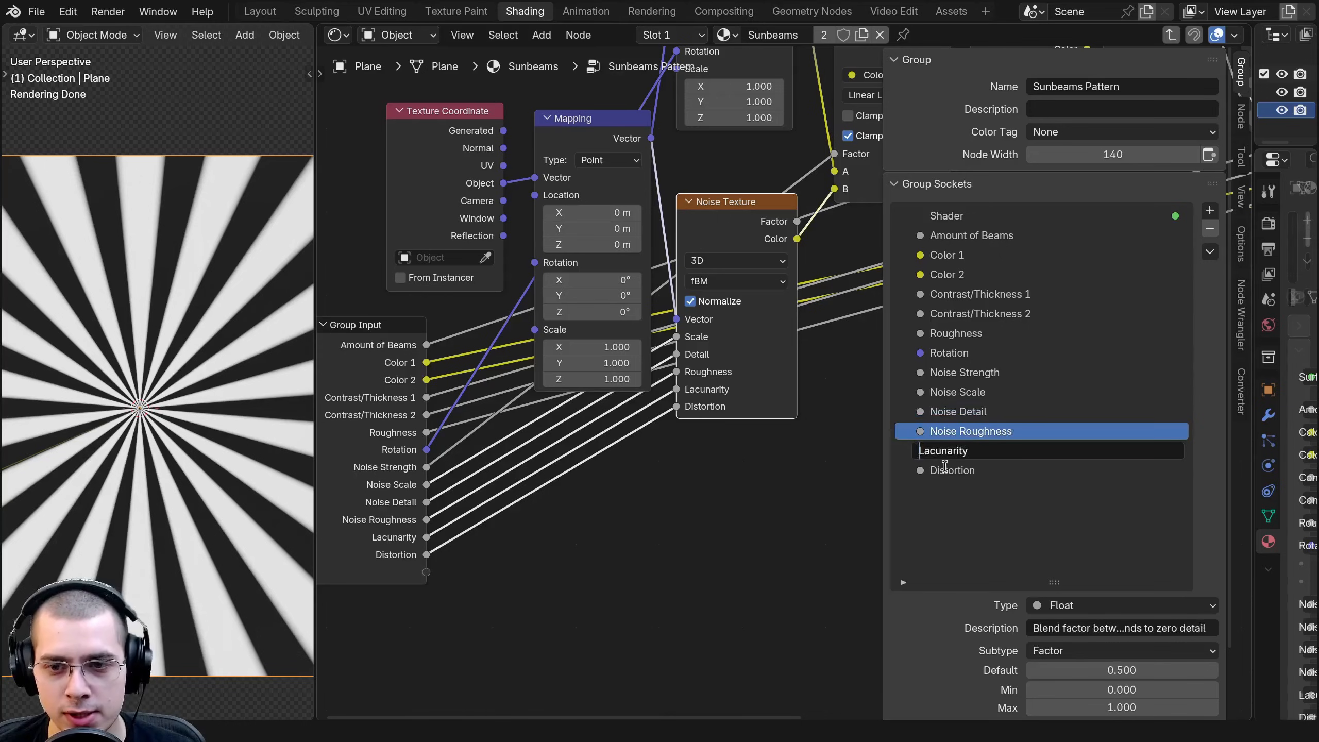
{"action": "type", "text": "Noise"}
{"action": "key", "text": "Return"}
{"action": "double_click", "coordinate": [923, 470]}
{"action": "key", "text": "Return"}
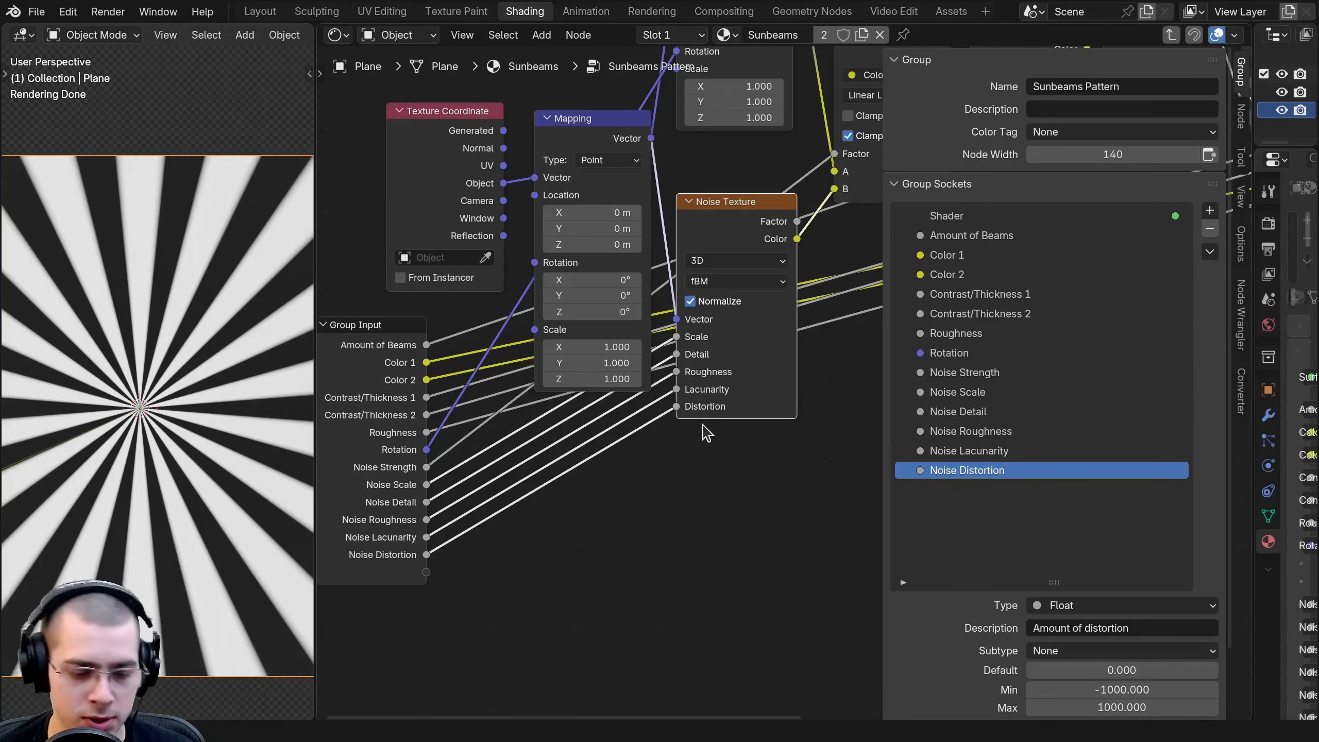
Hide the sidebar, move the Group Input node in front of the Texture Coordinate node, and exit the node group.
{"action": "key", "text": "n"}
{"action": "scroll", "coordinate": [754, 301], "scroll_direction": "down", "scroll_amount": 4}
{"action": "middle_click_drag", "start_coordinate": [755, 301], "coordinate": [947, 354]}
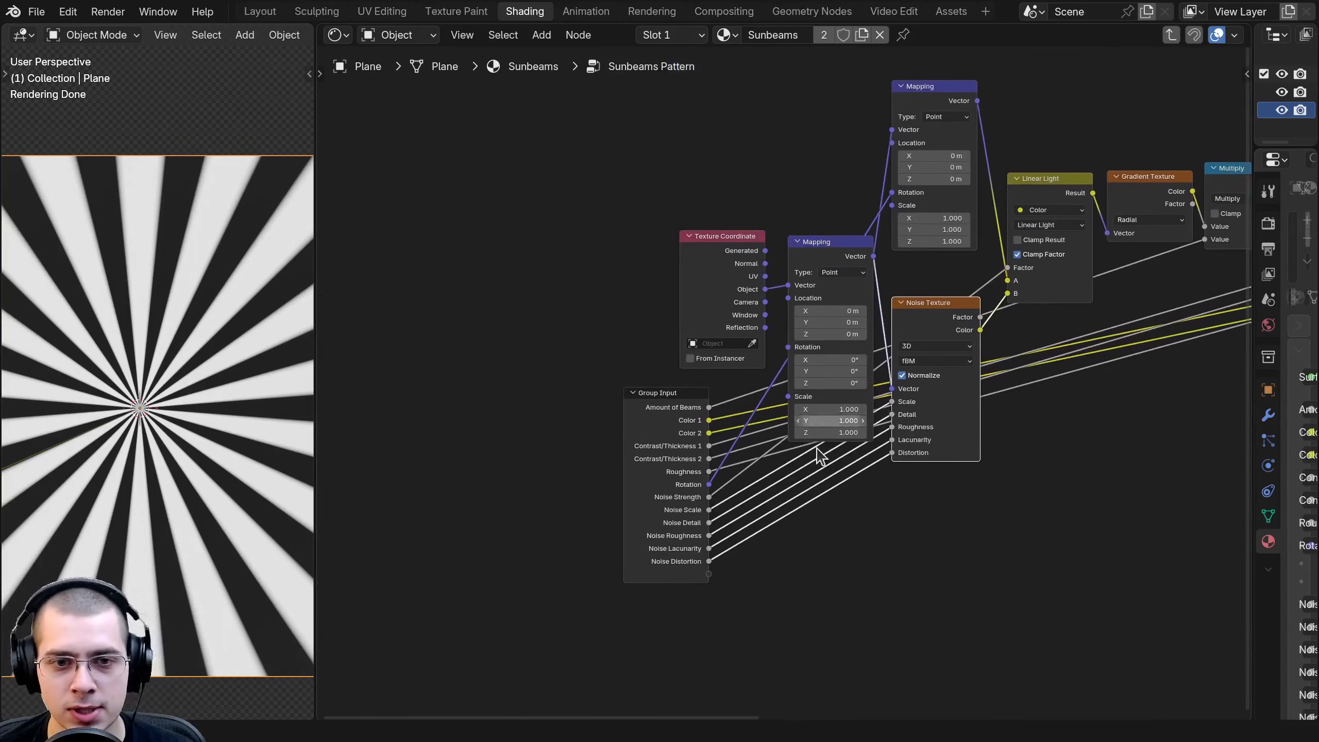
{"action": "left_click", "coordinate": [681, 492]}
{"action": "key", "text": "g"}
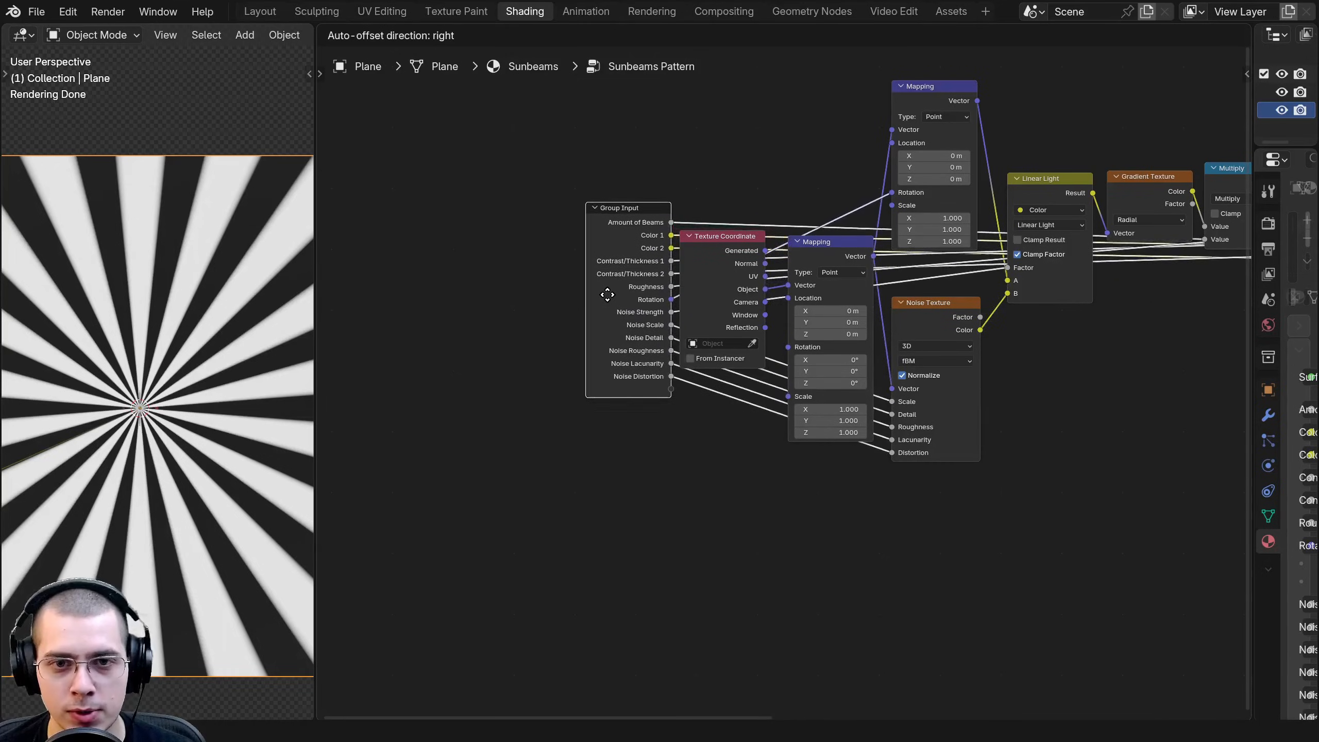
{"action": "left_click", "coordinate": [616, 283]}
{"action": "key", "text": "Home"}
{"action": "key", "text": "Tab"}
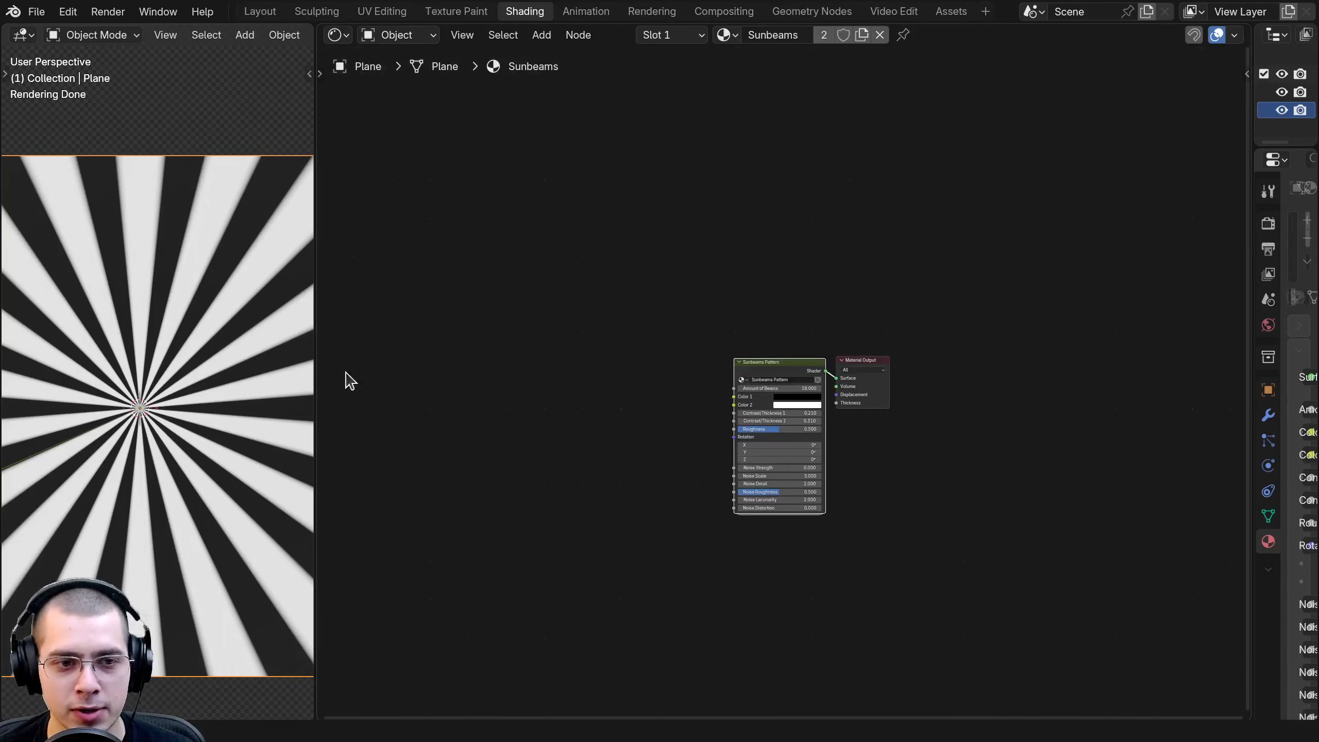
Widen the 3D viewport to show the plane and sphere, and enlarge the view of the Sunbeams Pattern group node.
{"action": "left_click_drag", "start_coordinate": [325, 369], "coordinate": [758, 375]}
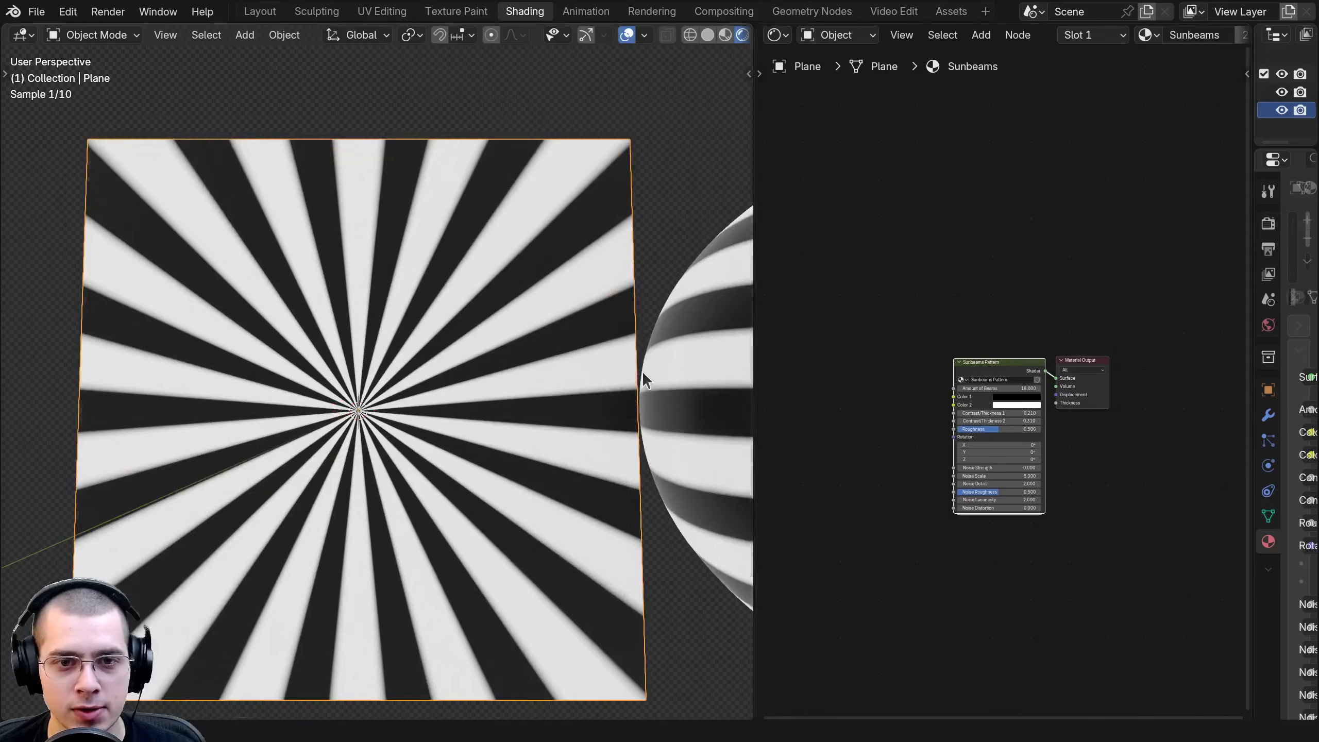
{"action": "scroll", "coordinate": [624, 367], "scroll_direction": "down", "scroll_amount": 2}
{"action": "middle_click_drag", "start_coordinate": [600, 365], "coordinate": [421, 335], "text": "shift"}
{"action": "scroll", "coordinate": [419, 334], "scroll_direction": "down", "scroll_amount": 1}
{"action": "scroll", "coordinate": [985, 409], "scroll_direction": "up", "scroll_amount": 6}
{"action": "middle_click_drag", "start_coordinate": [985, 409], "coordinate": [957, 236]}
{"action": "scroll", "coordinate": [952, 371], "scroll_direction": "up", "scroll_amount": 5}
{"action": "scroll", "coordinate": [957, 236], "scroll_direction": "down", "scroll_amount": 2}
{"action": "mouse_move", "coordinate": [361, 468]}
{"action": "middle_mouse_down"}
{"action": "mouse_move", "coordinate": [384, 489]}
{"action": "mouse_move", "coordinate": [359, 457]}
{"action": "middle_mouse_up"}
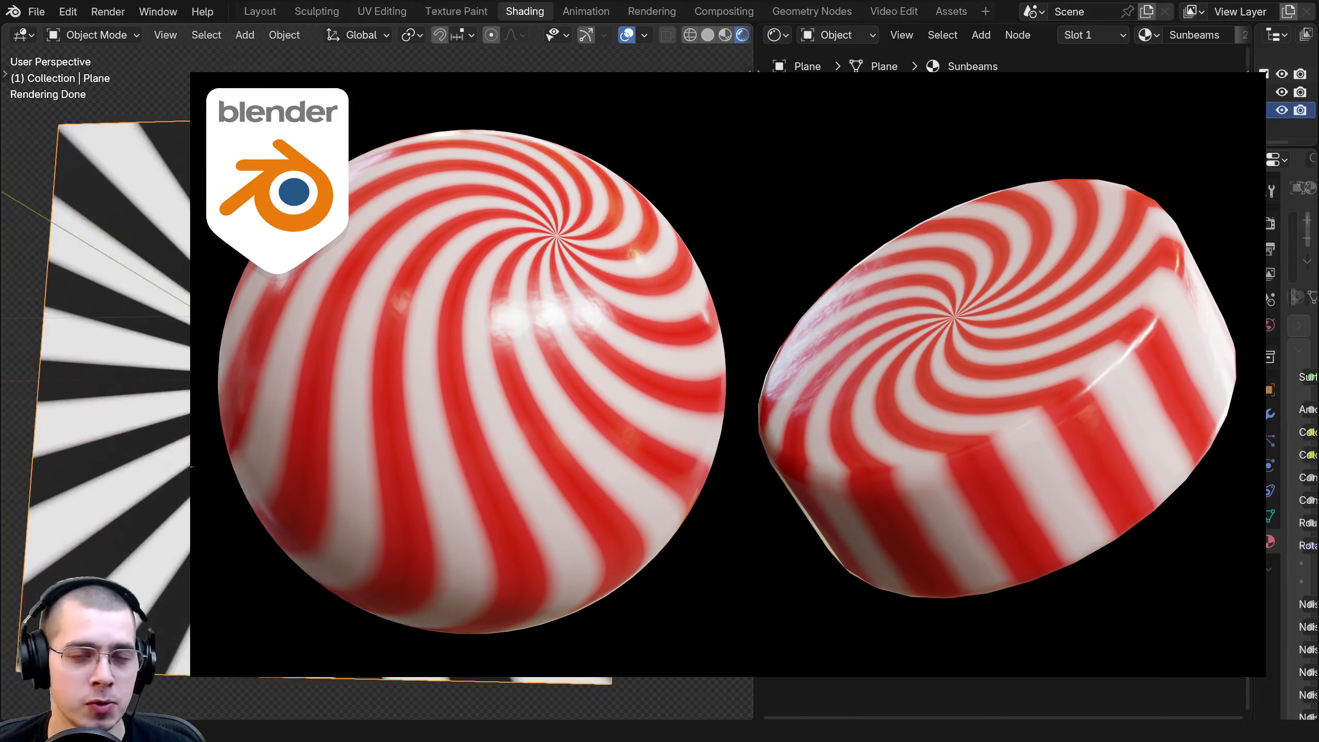
{"action": "mouse_move", "coordinate": [415, 374]}
{"action": "middle_mouse_down"}
{"action": "mouse_move", "coordinate": [430, 370]}
{"action": "mouse_move", "coordinate": [428, 382]}
{"action": "mouse_move", "coordinate": [407, 359]}
{"action": "middle_mouse_up"}
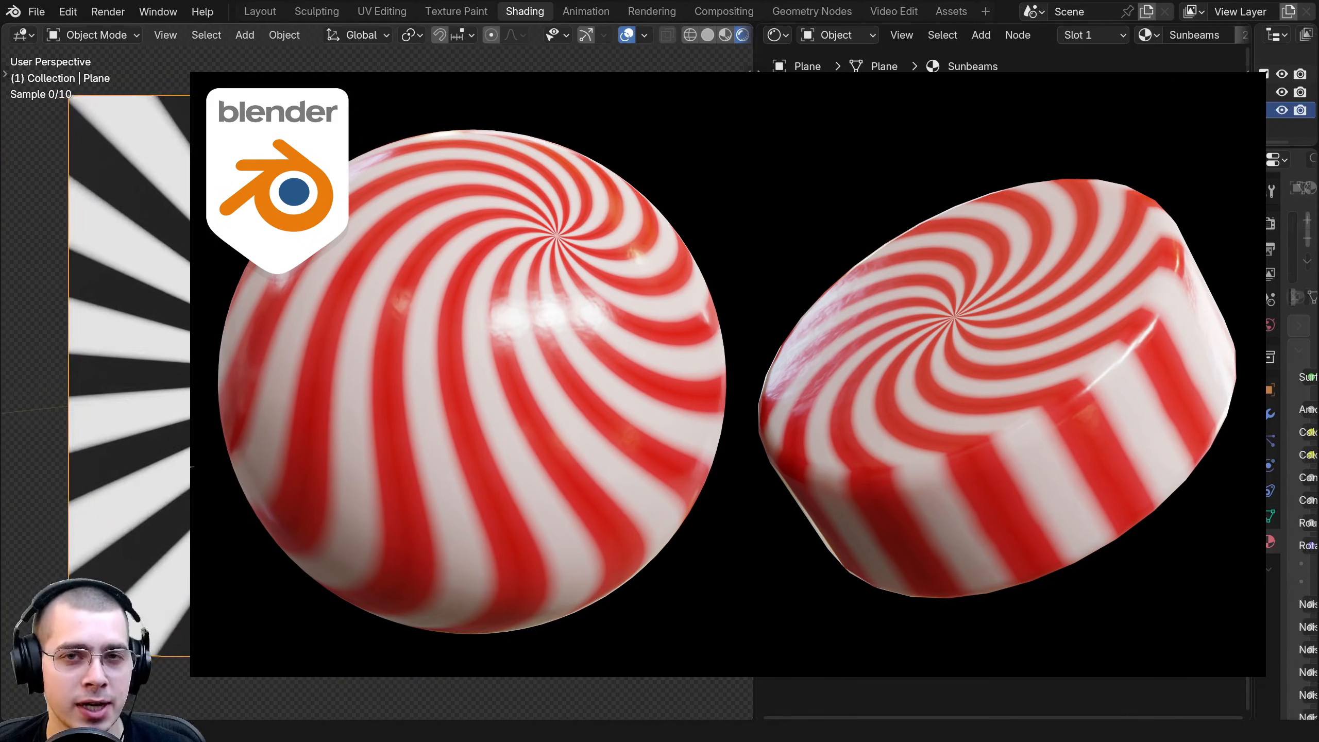